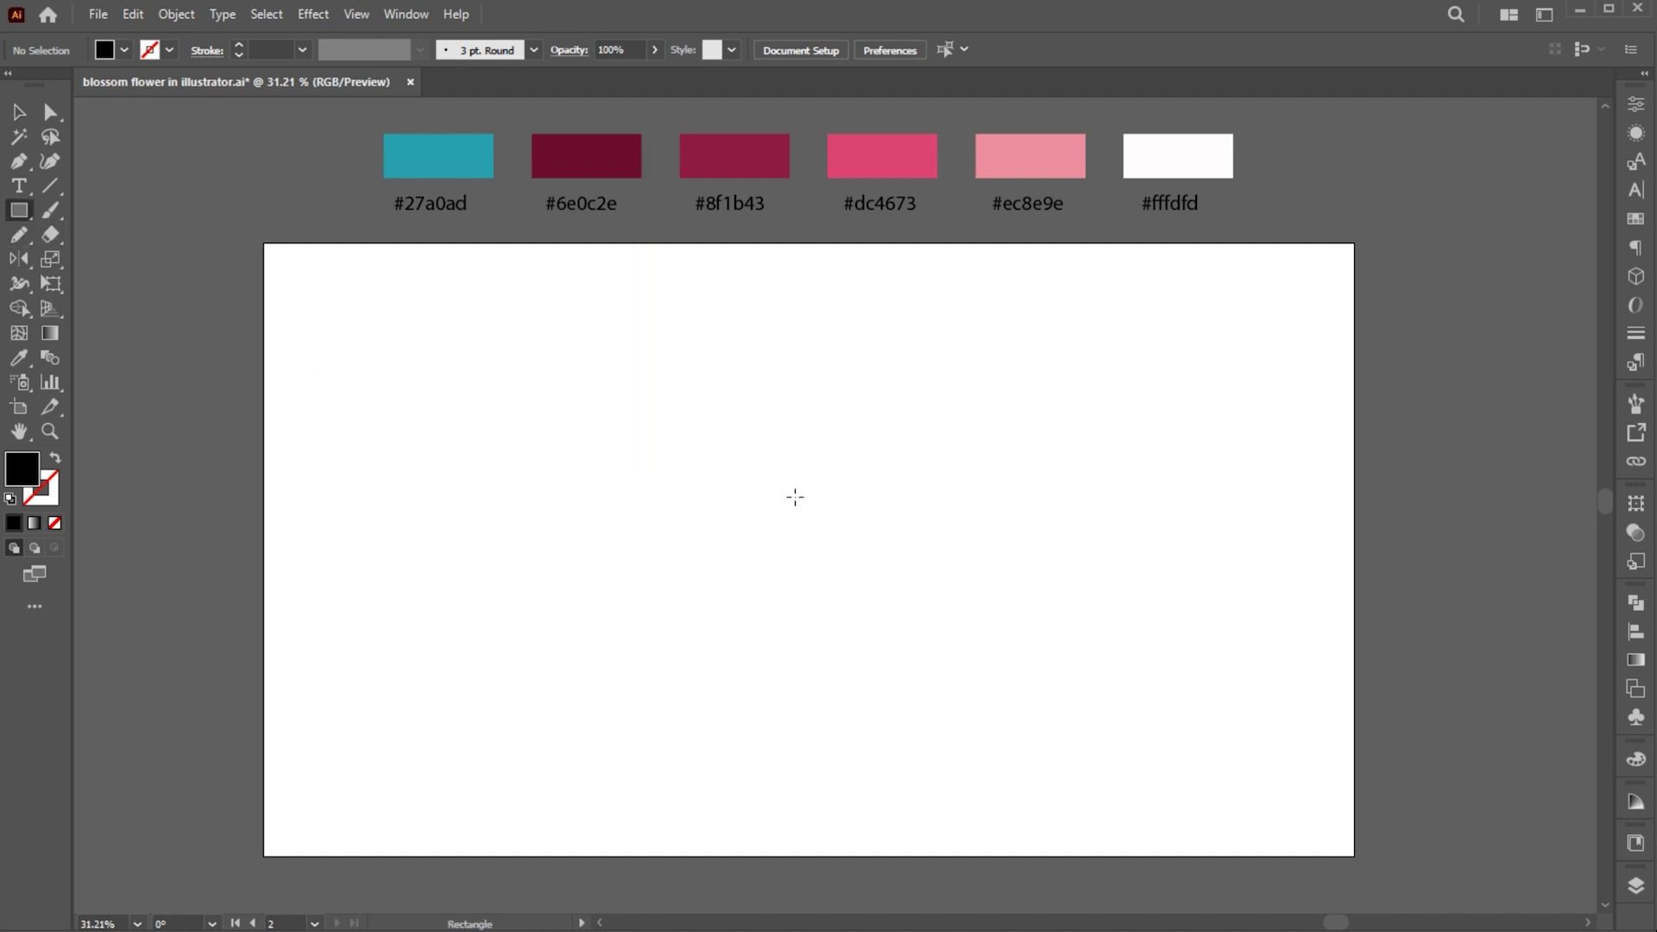
- Draw a 1920 × 1080 px rectangle and center it on the artboard so it covers it fully
left_click(735, 458)
type("1920")
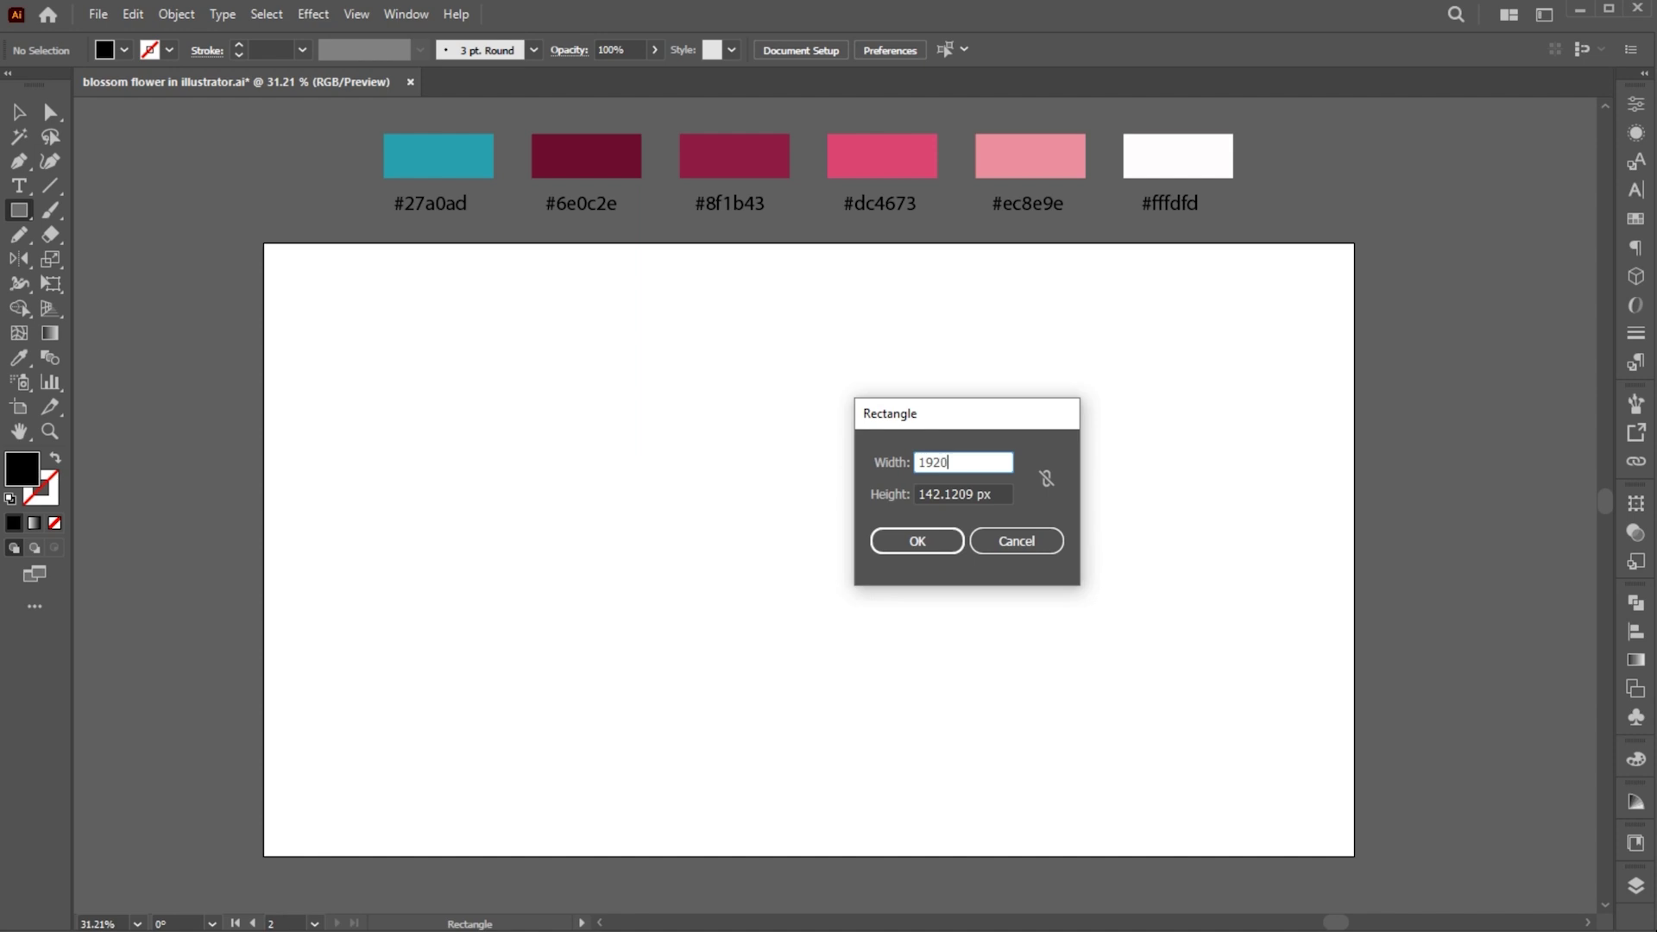
key("Tab")
type("1080")
key("Return")
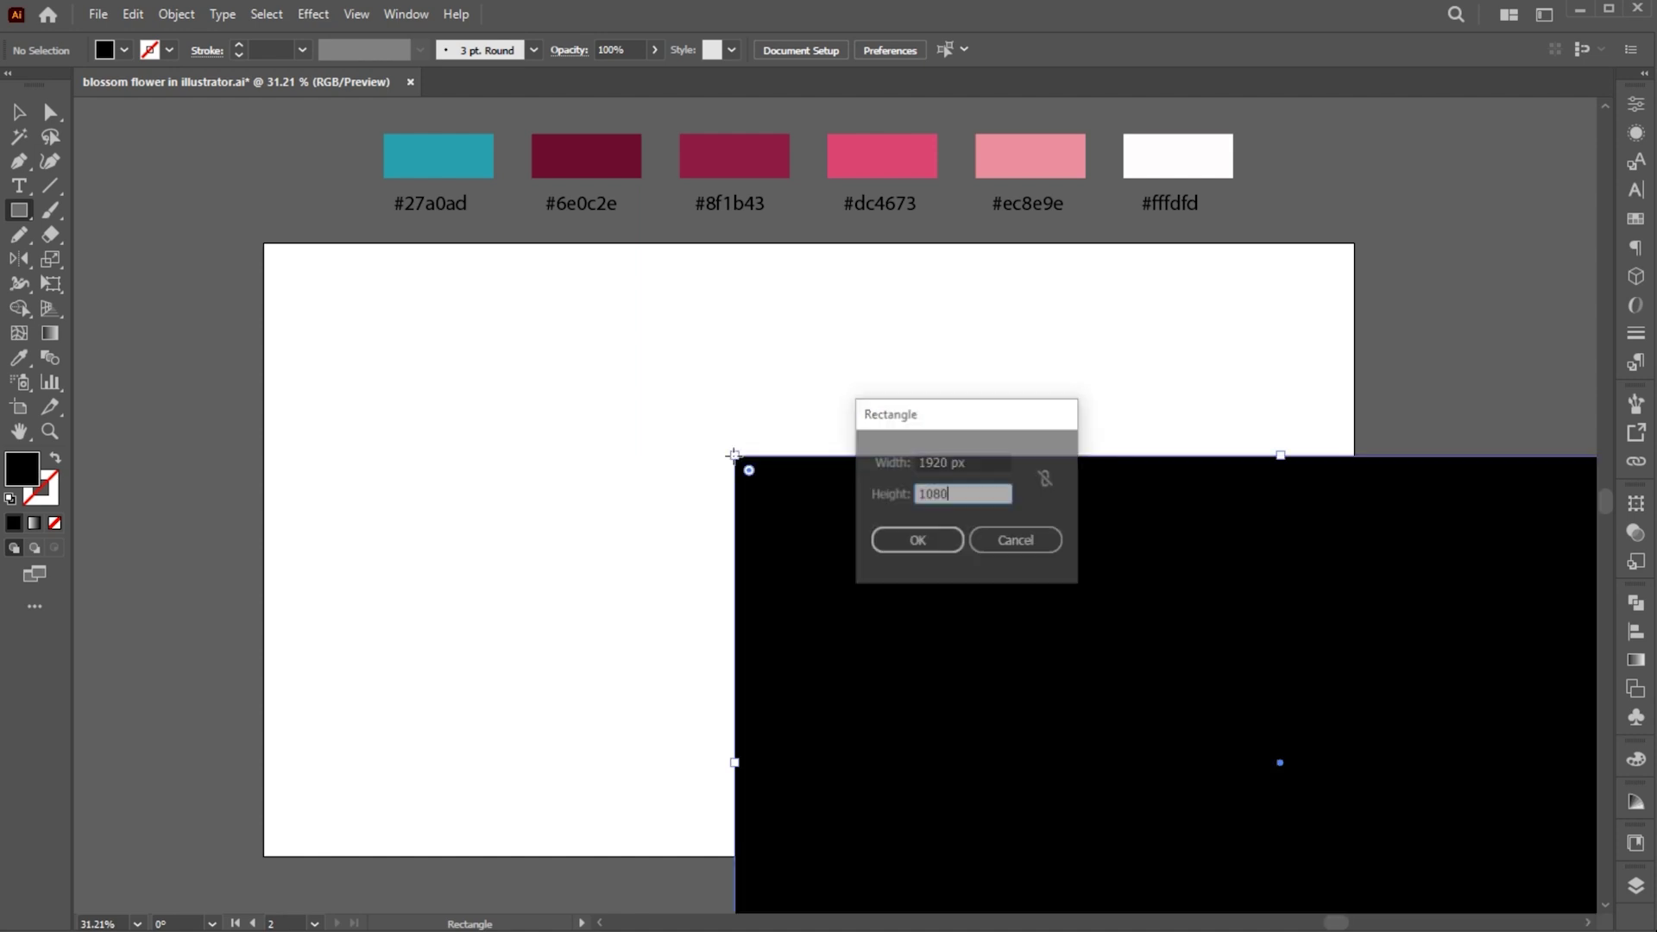
key("v")
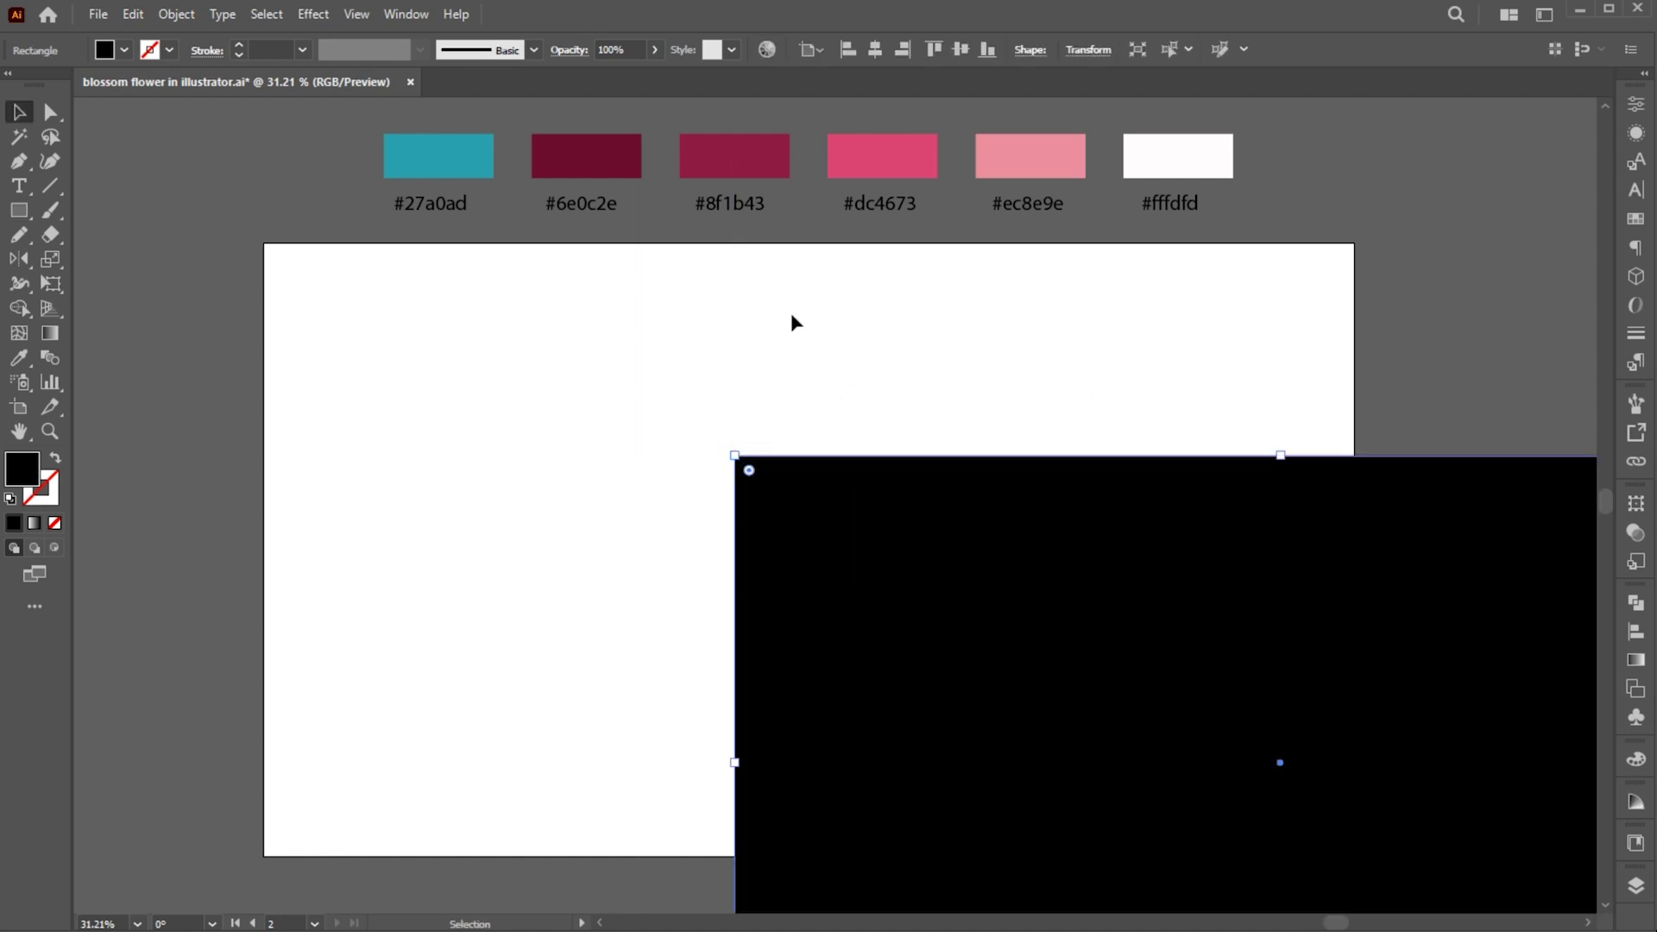
left_click(875, 50)
left_click(960, 51)
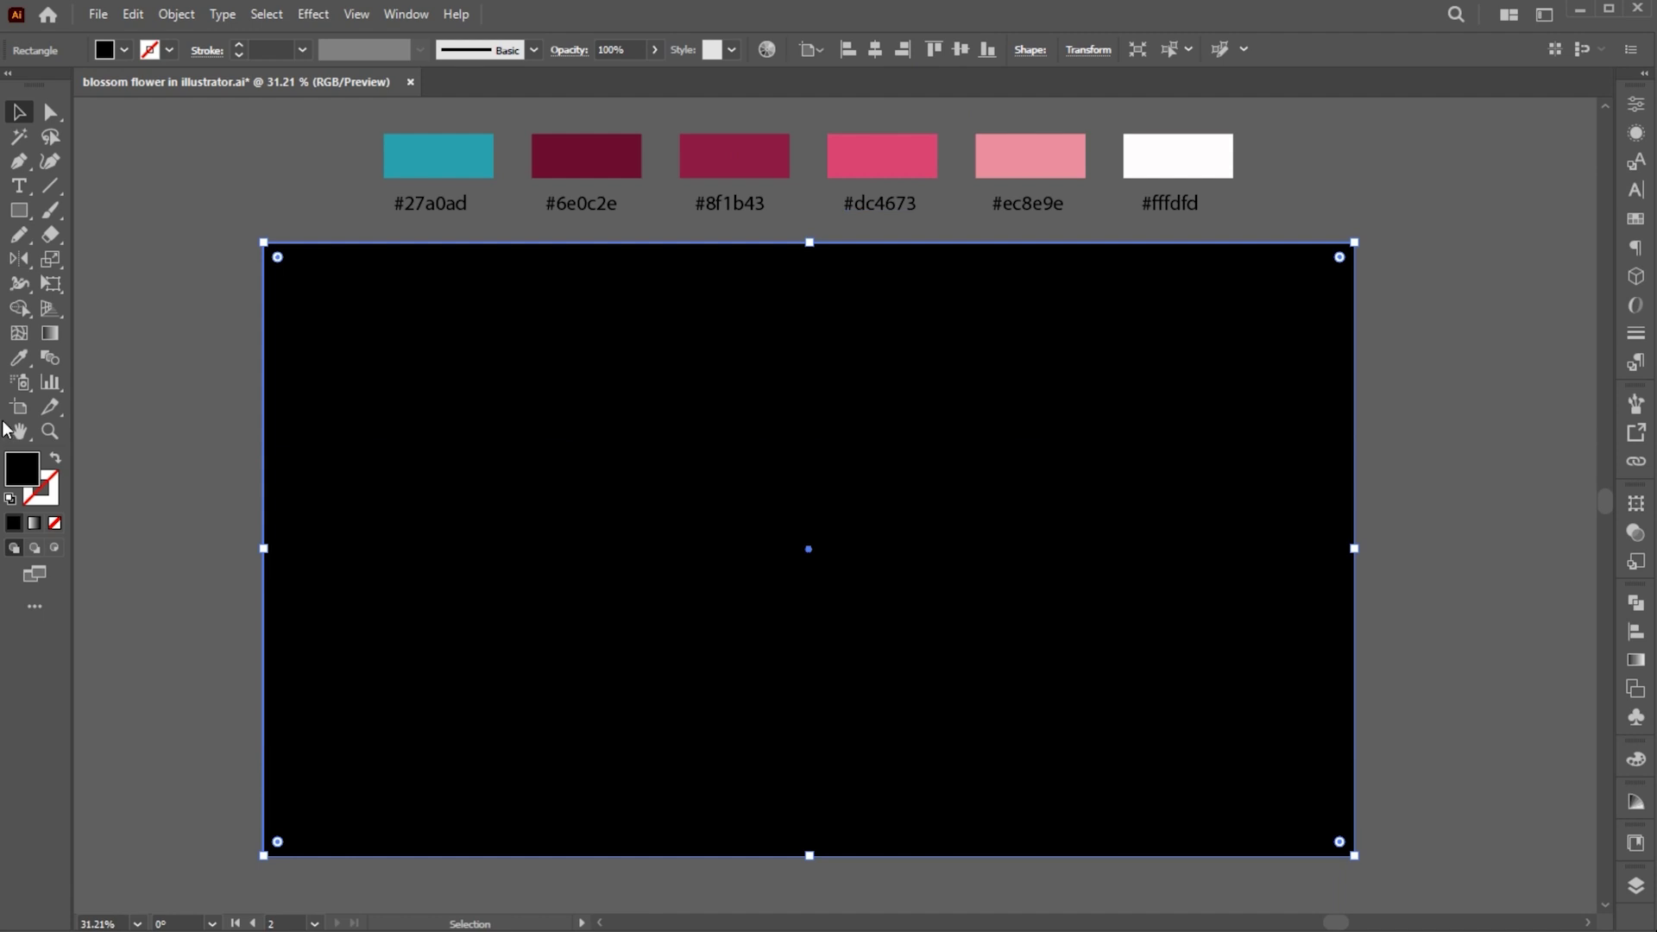
- Fill the background rectangle with the teal swatch #27a0ad and lock it
left_click(29, 358)
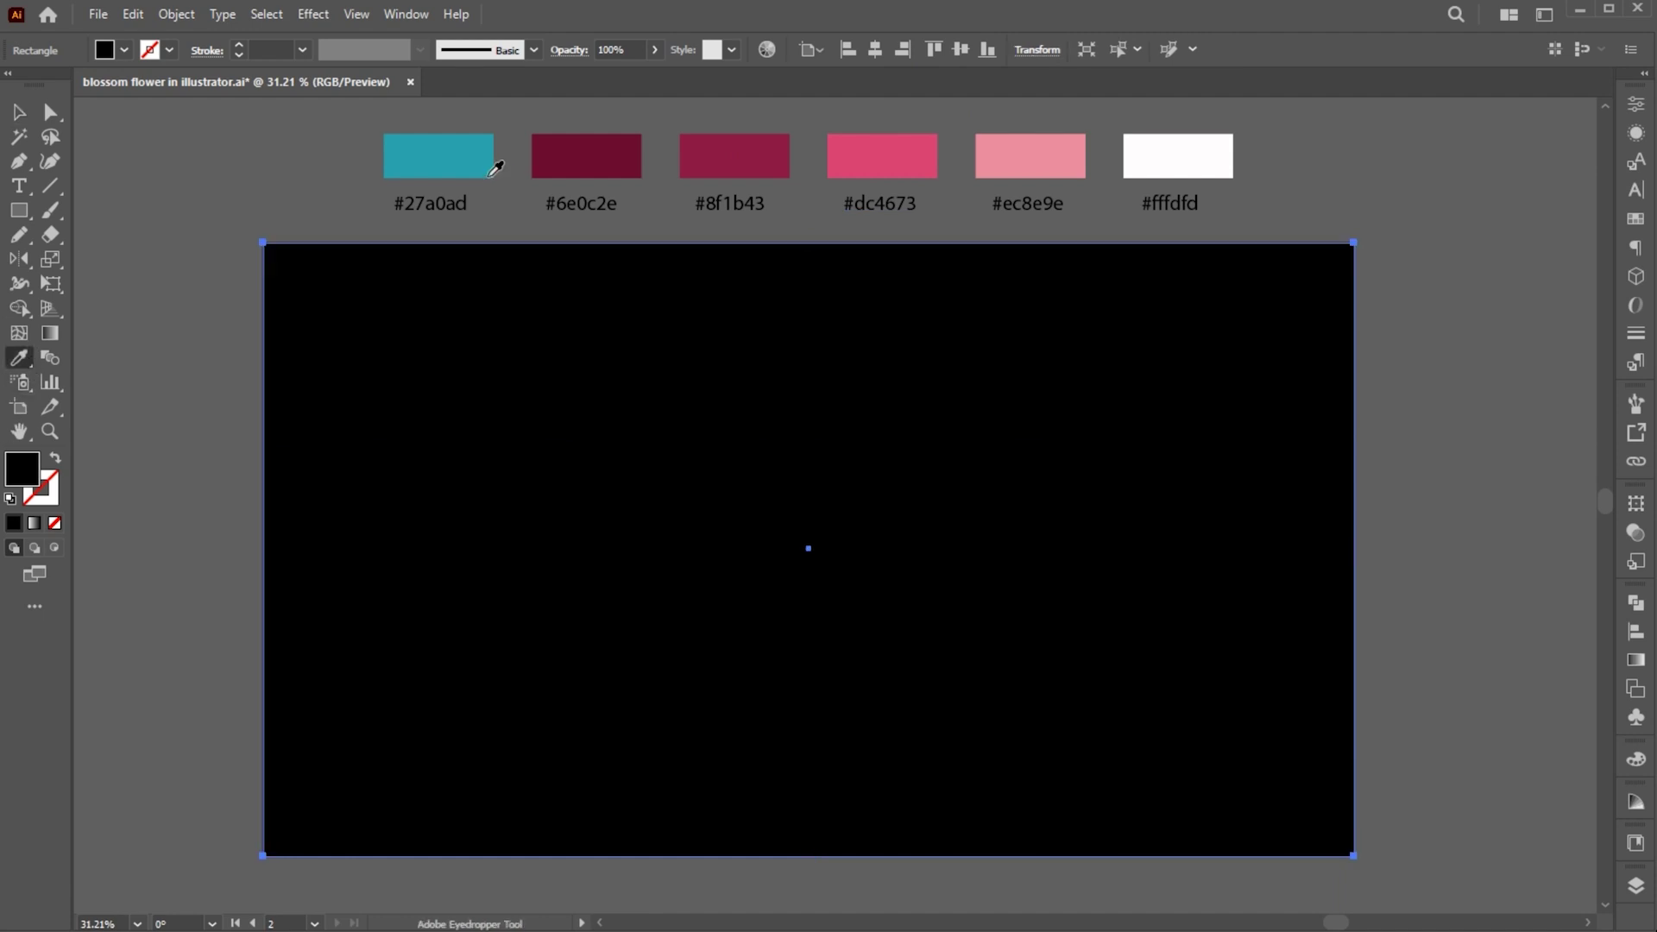
left_click(473, 149)
key("v")
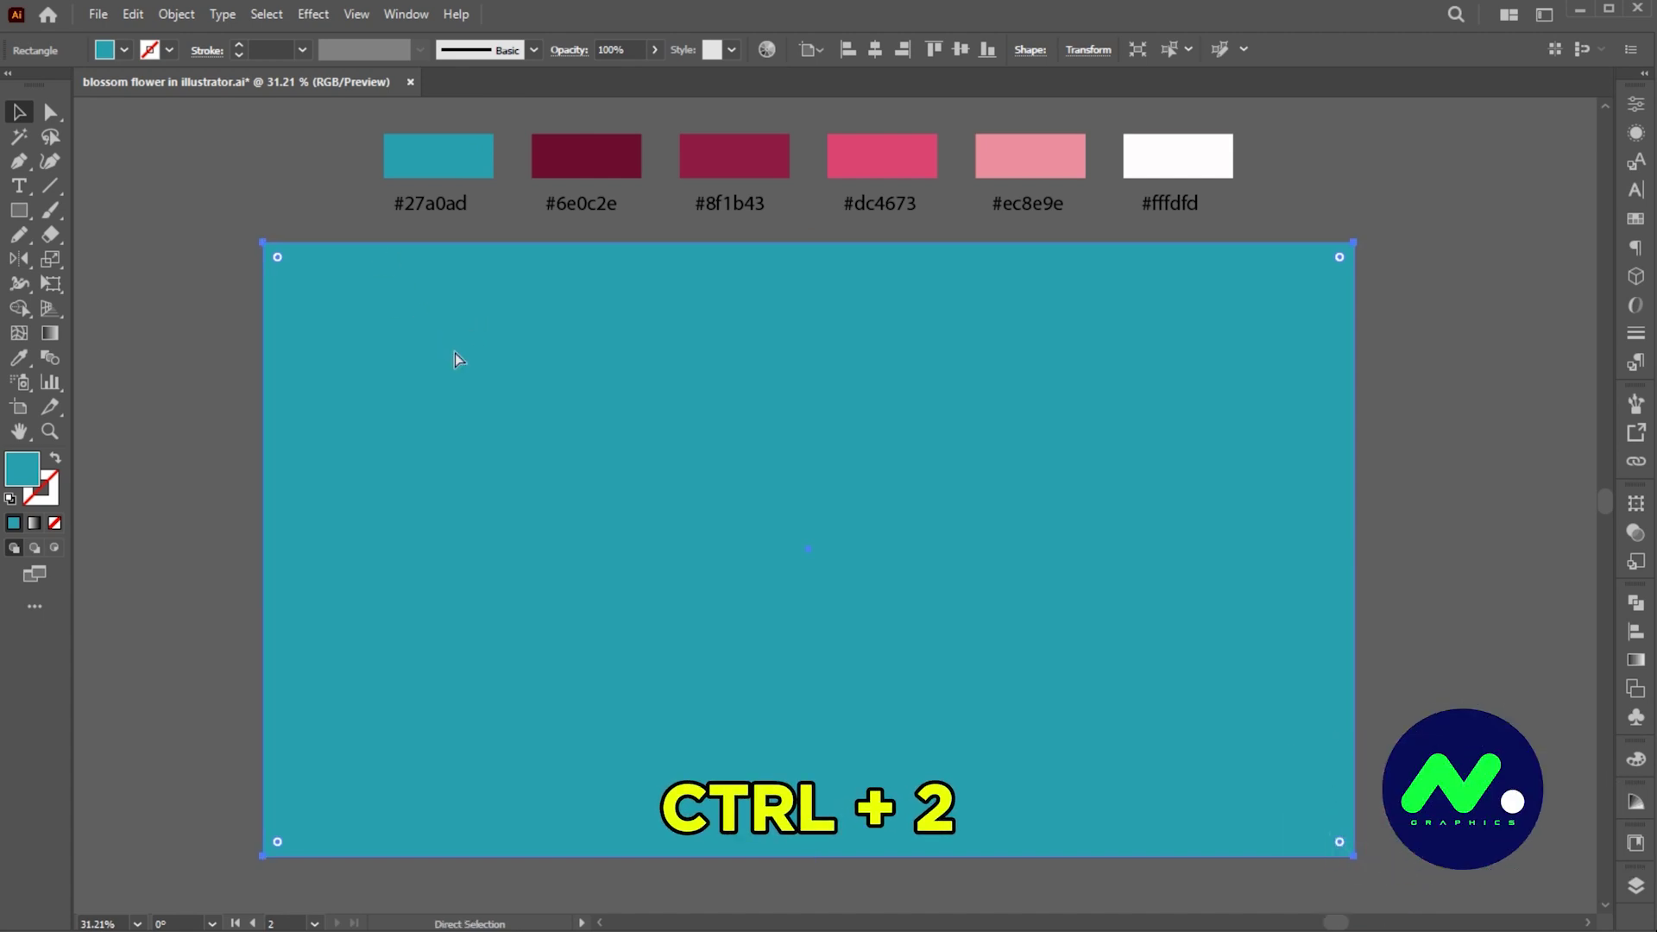
key("ctrl+2")
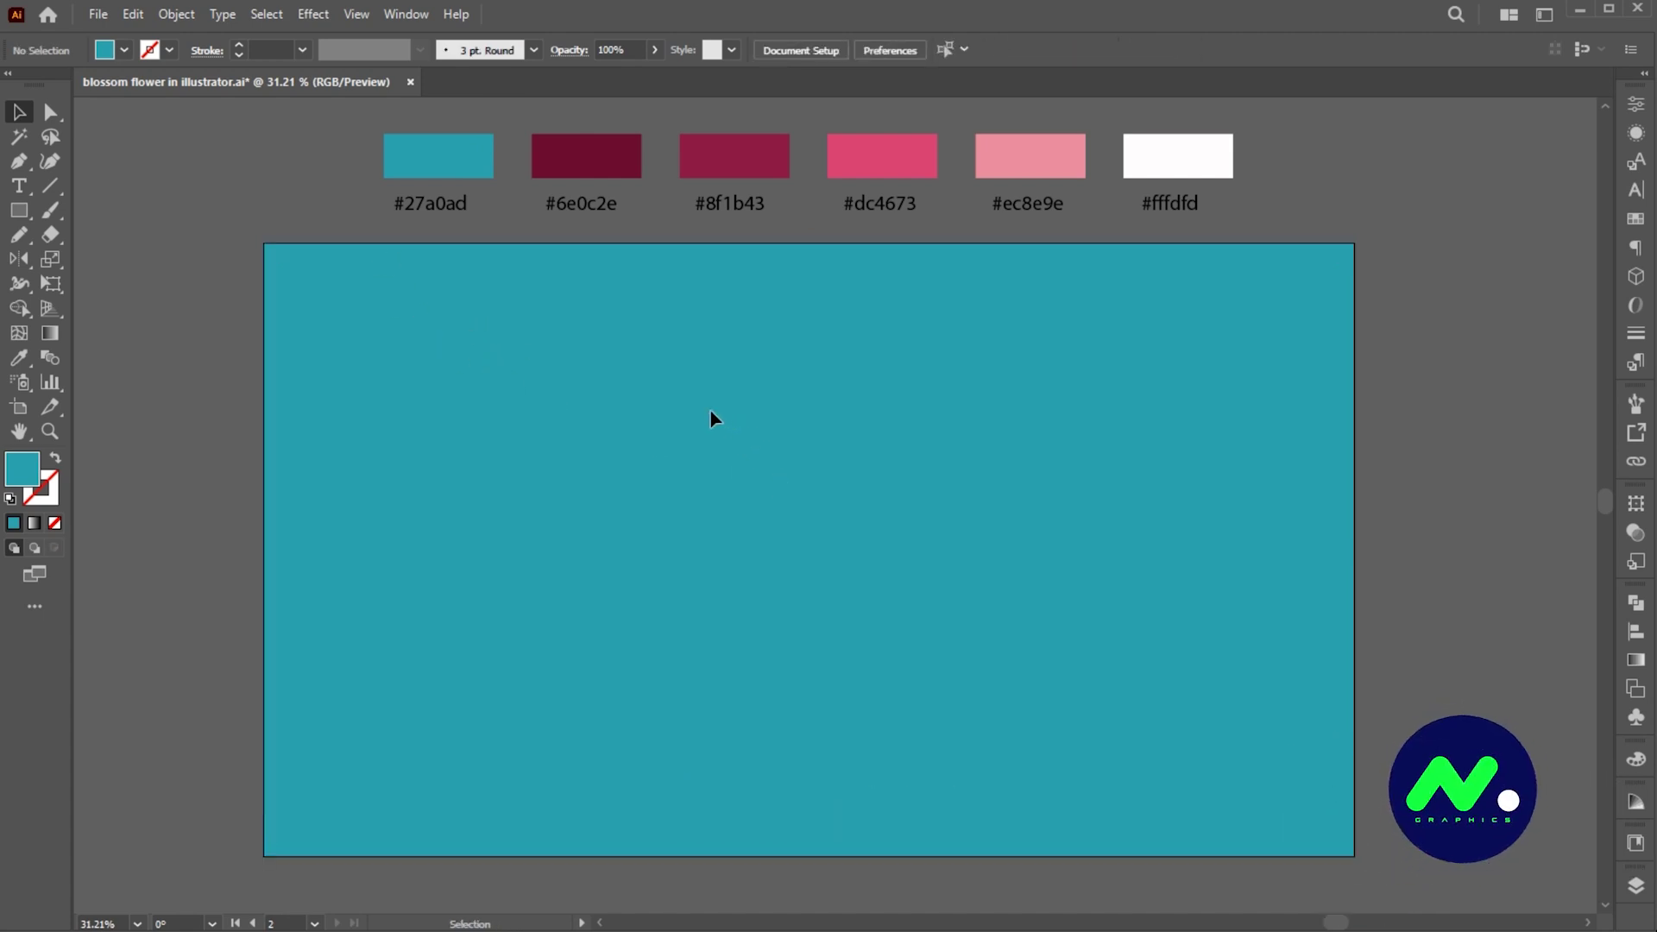
- Create a six-sided polygon with a 300 px radius at the artboard's center and fill it with the #fffdfd swatch
left_click(25, 212)
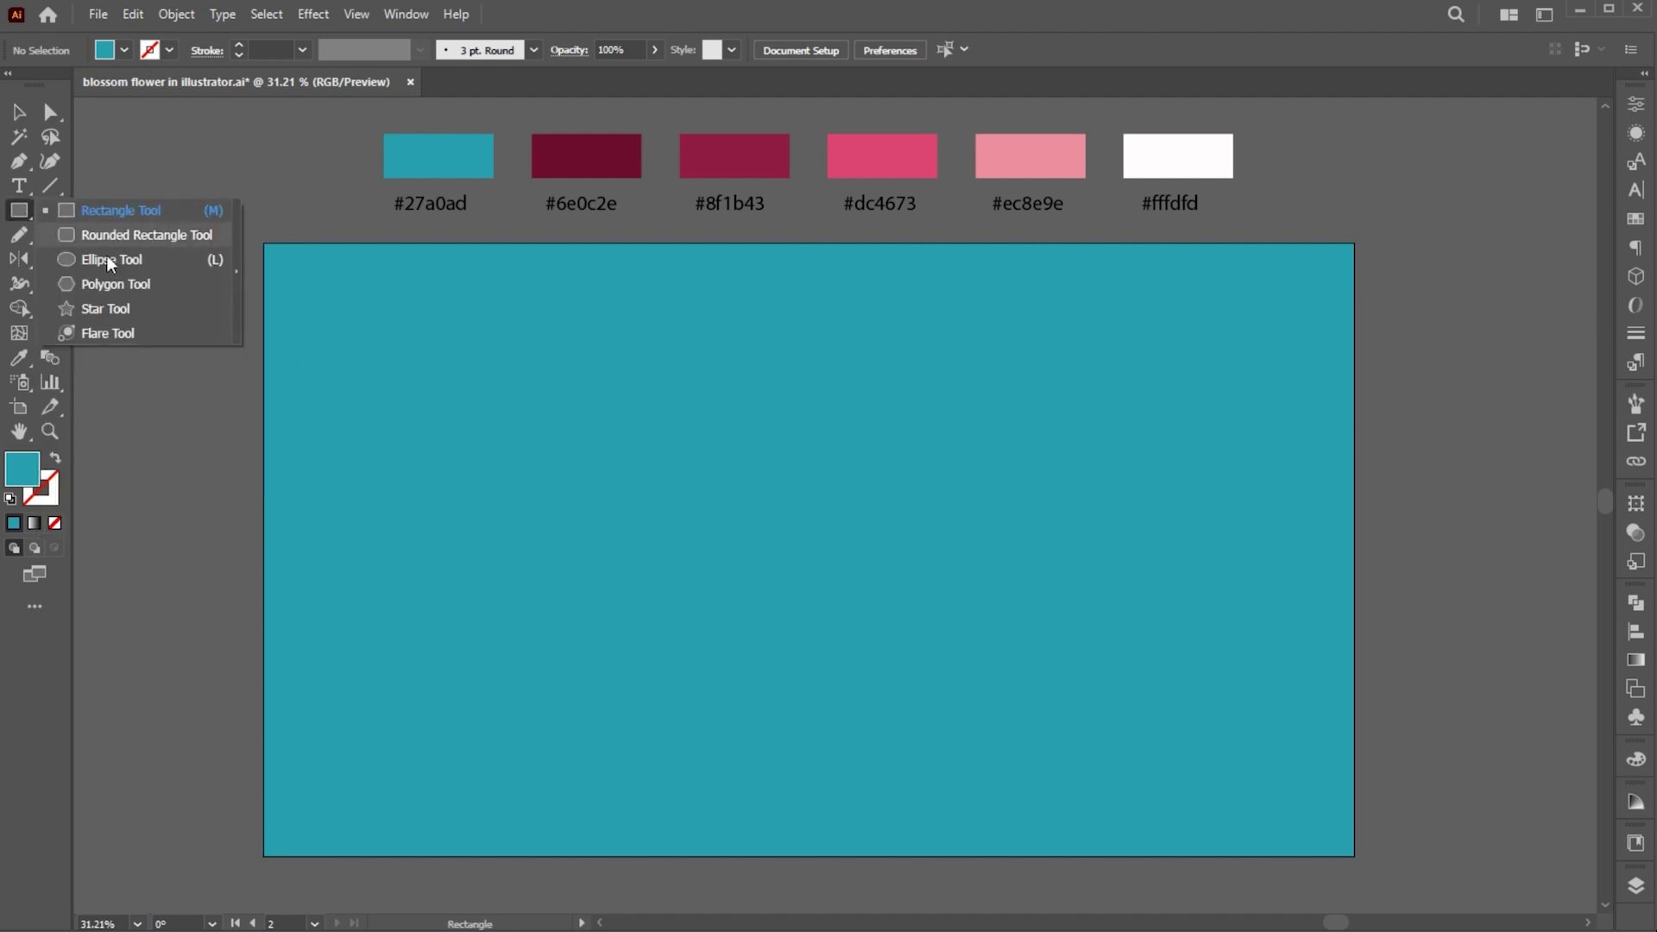
left_click(95, 285)
left_click(847, 499)
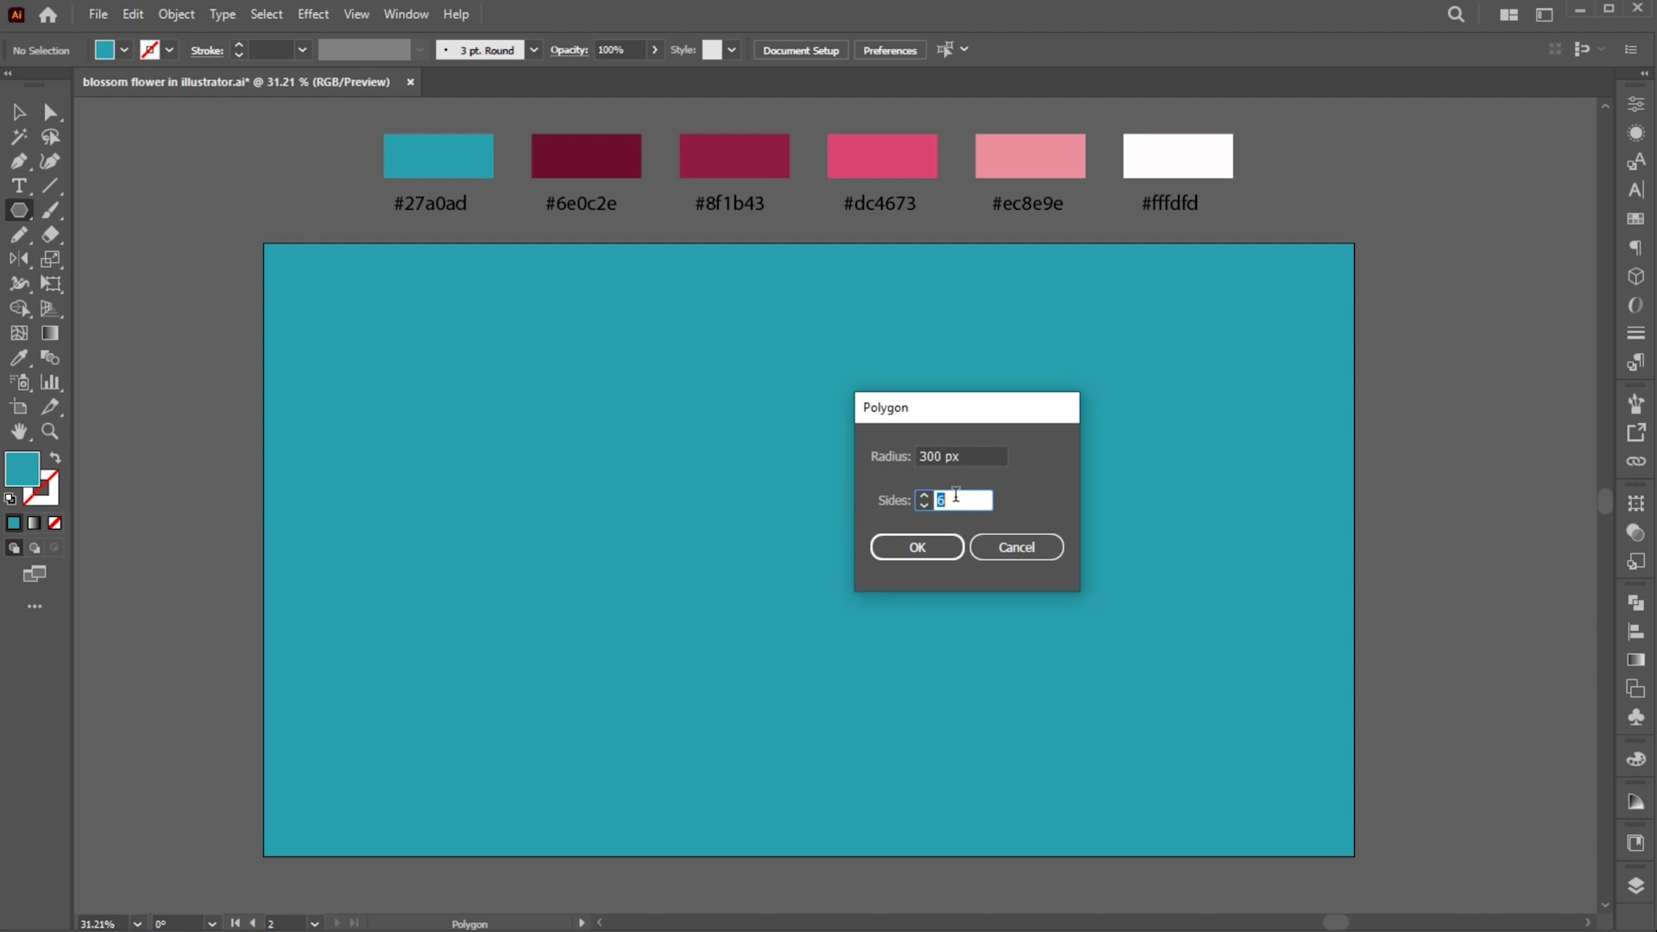
left_click(927, 547)
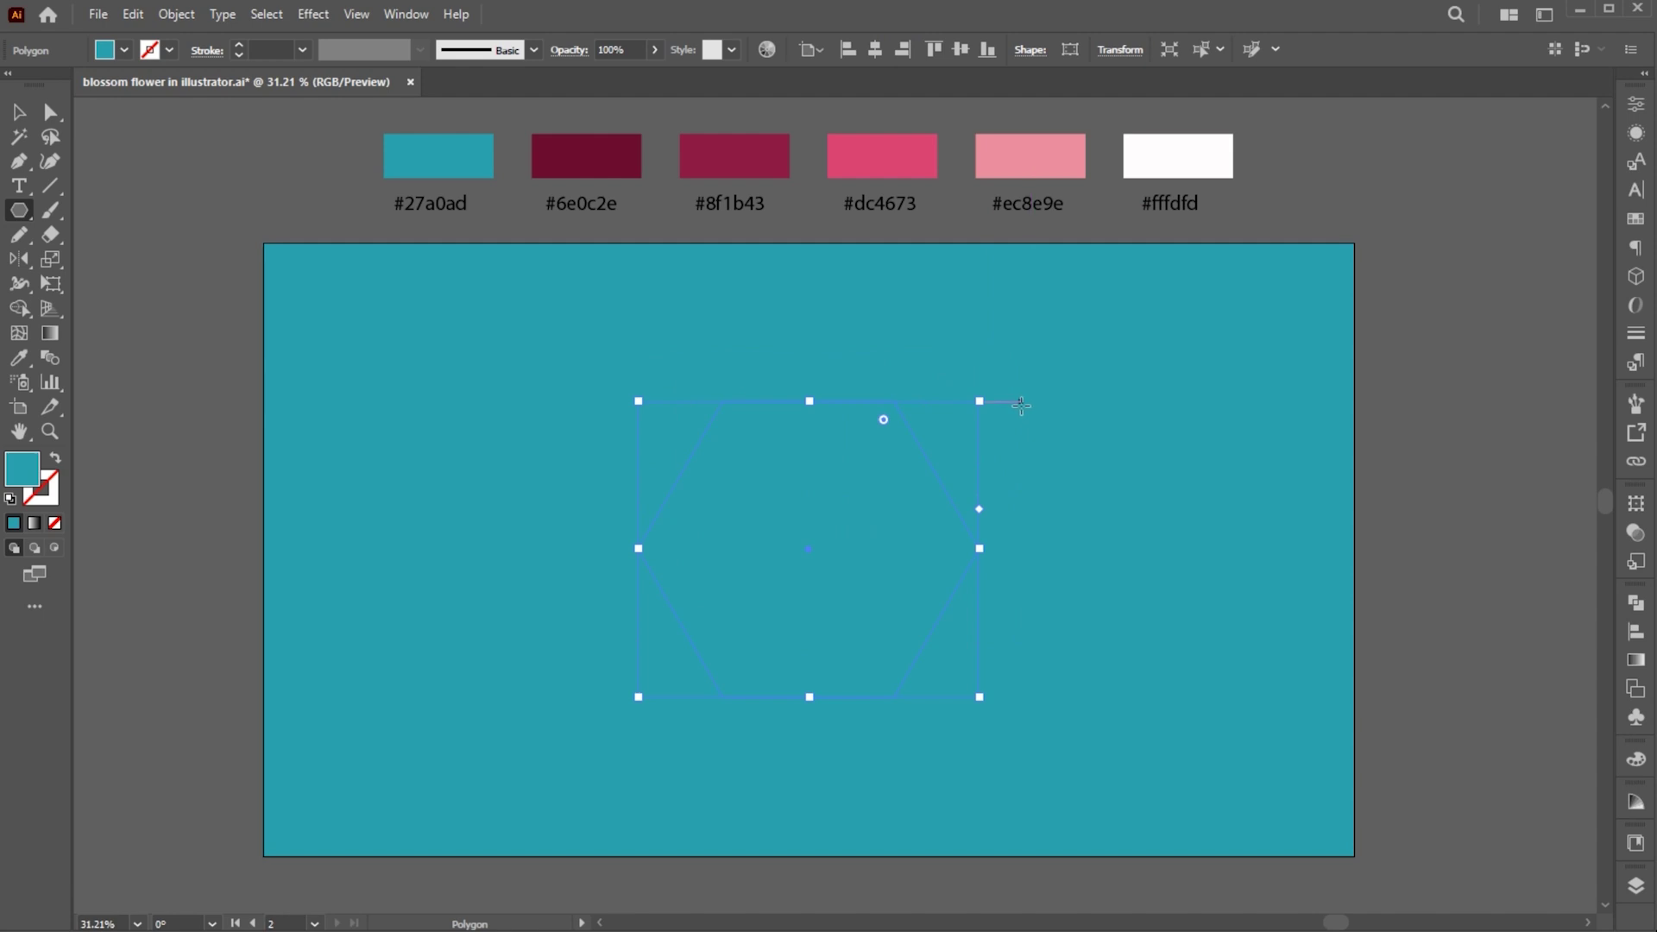
key("i")
left_click(1166, 157)
key("v")
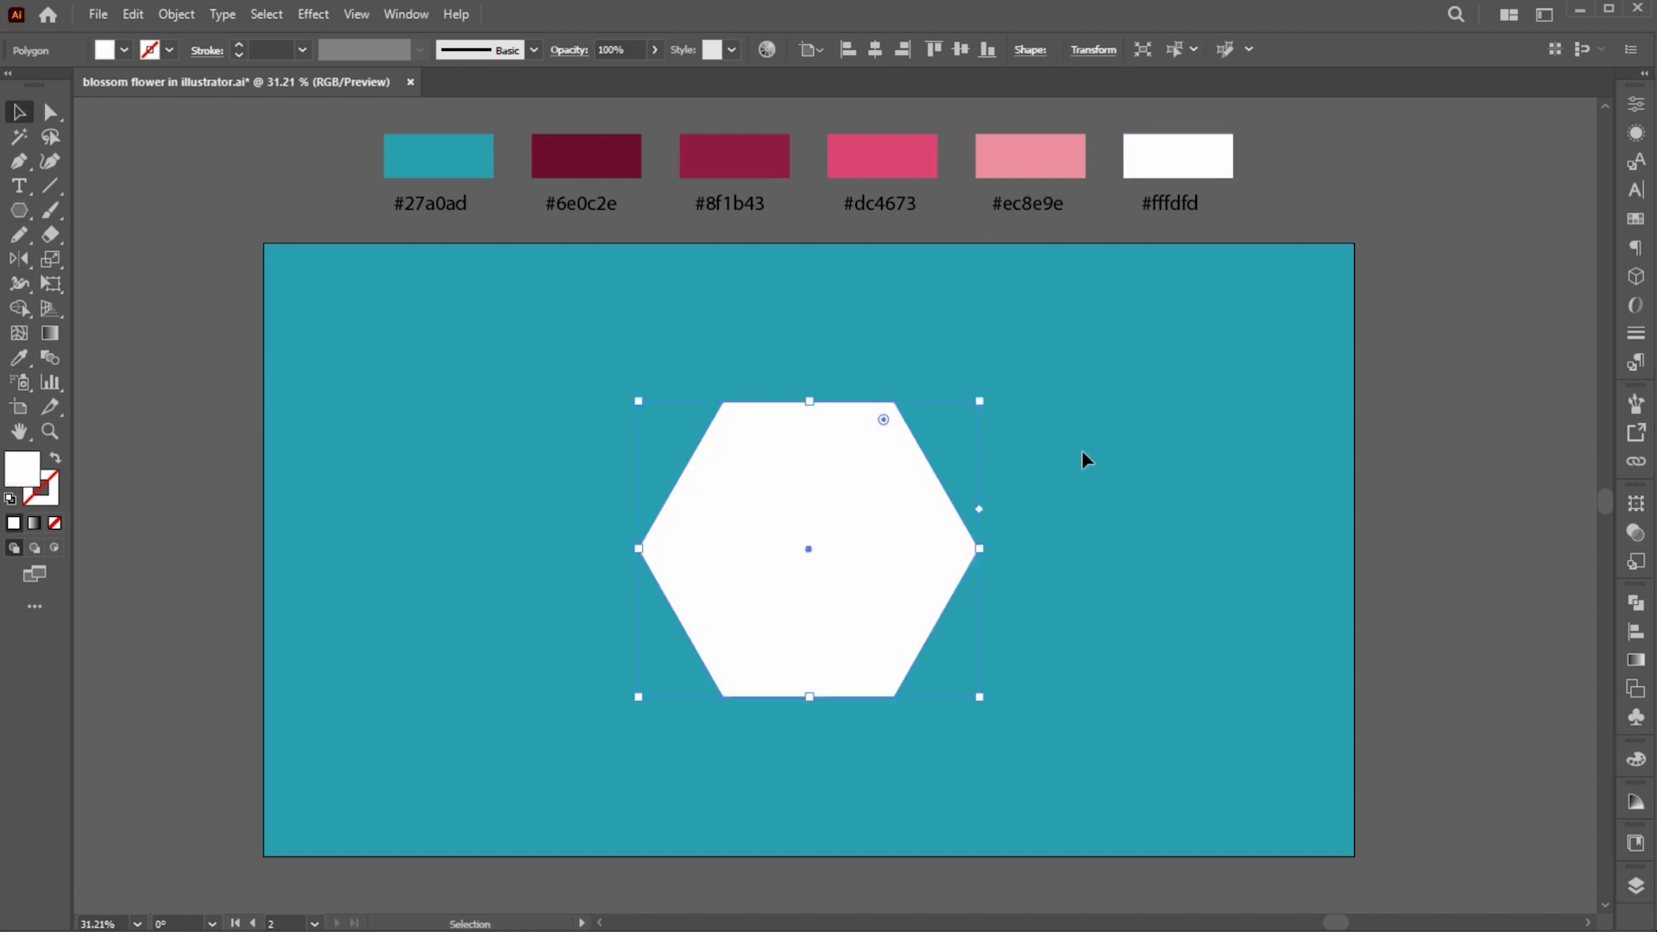
- Apply a Pucker & Bloat effect of 80% to the hexagon to form a six-petal flower
left_click(304, 17)
mouse_move(366, 182)
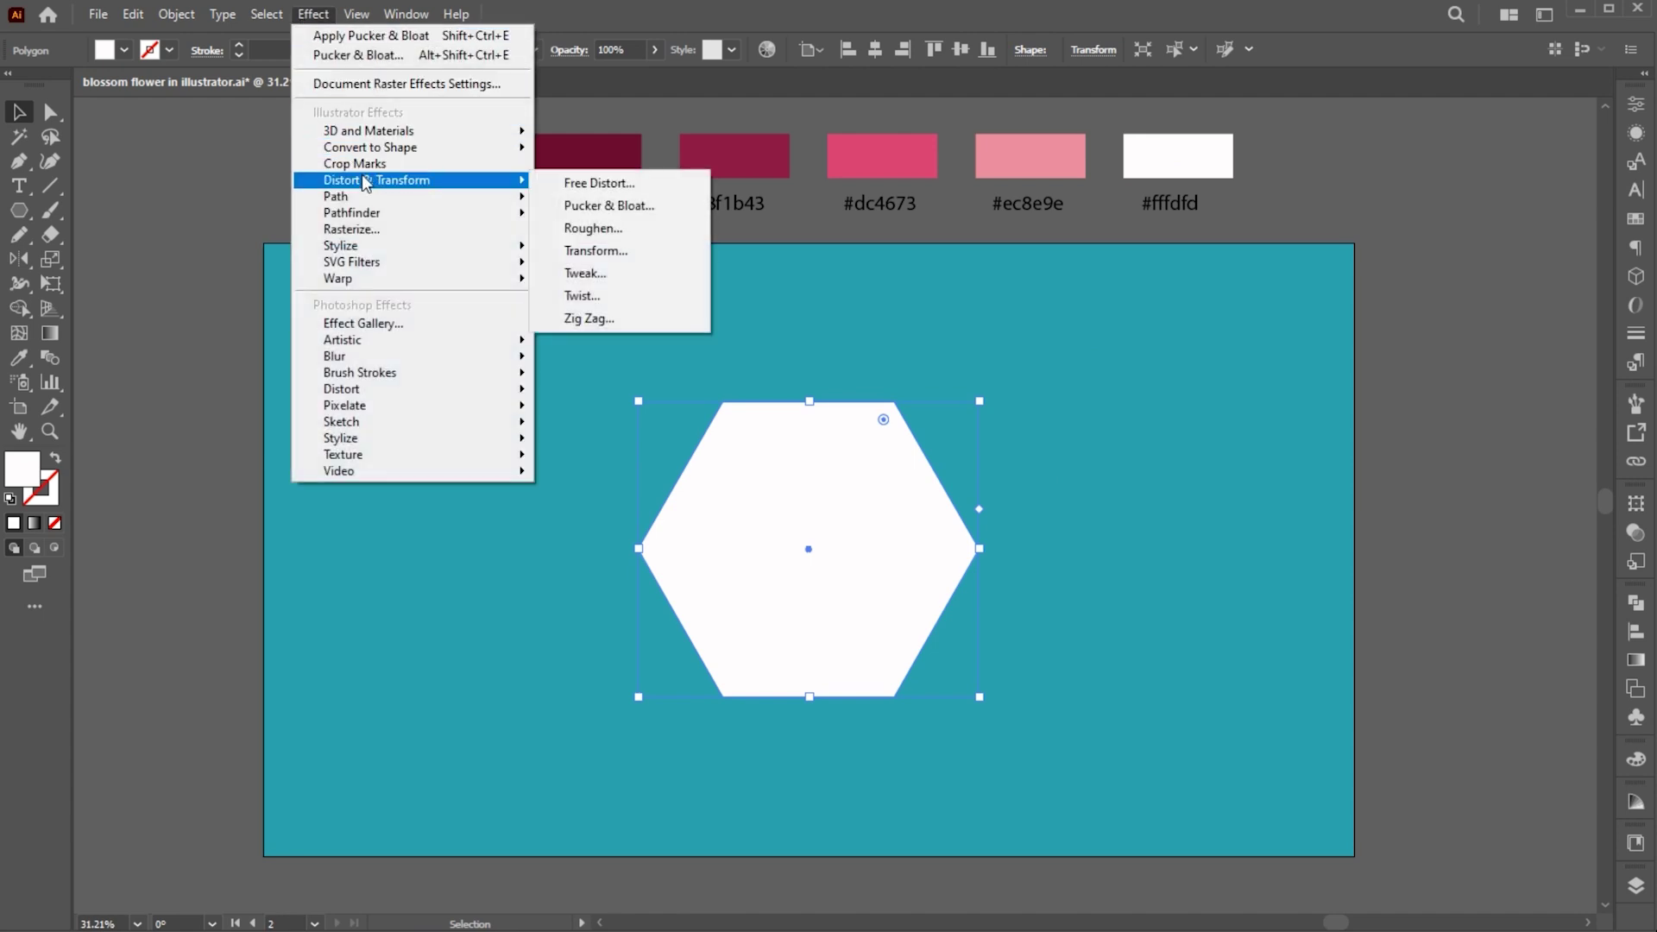
left_click(660, 209)
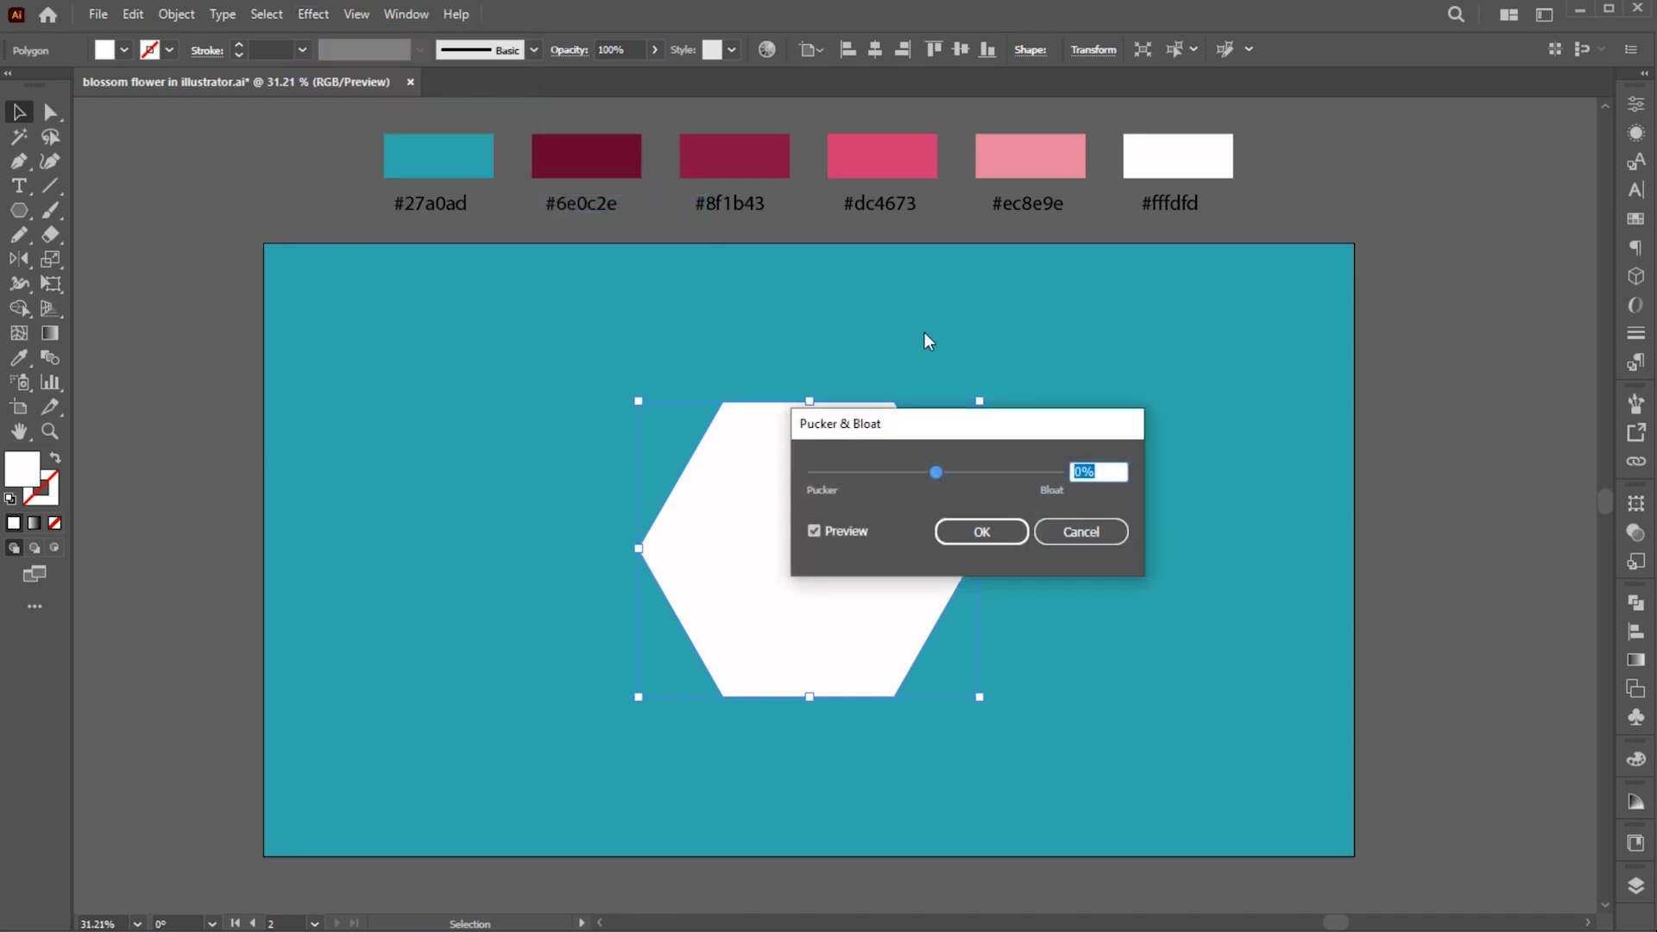
type("80")
key("Return")
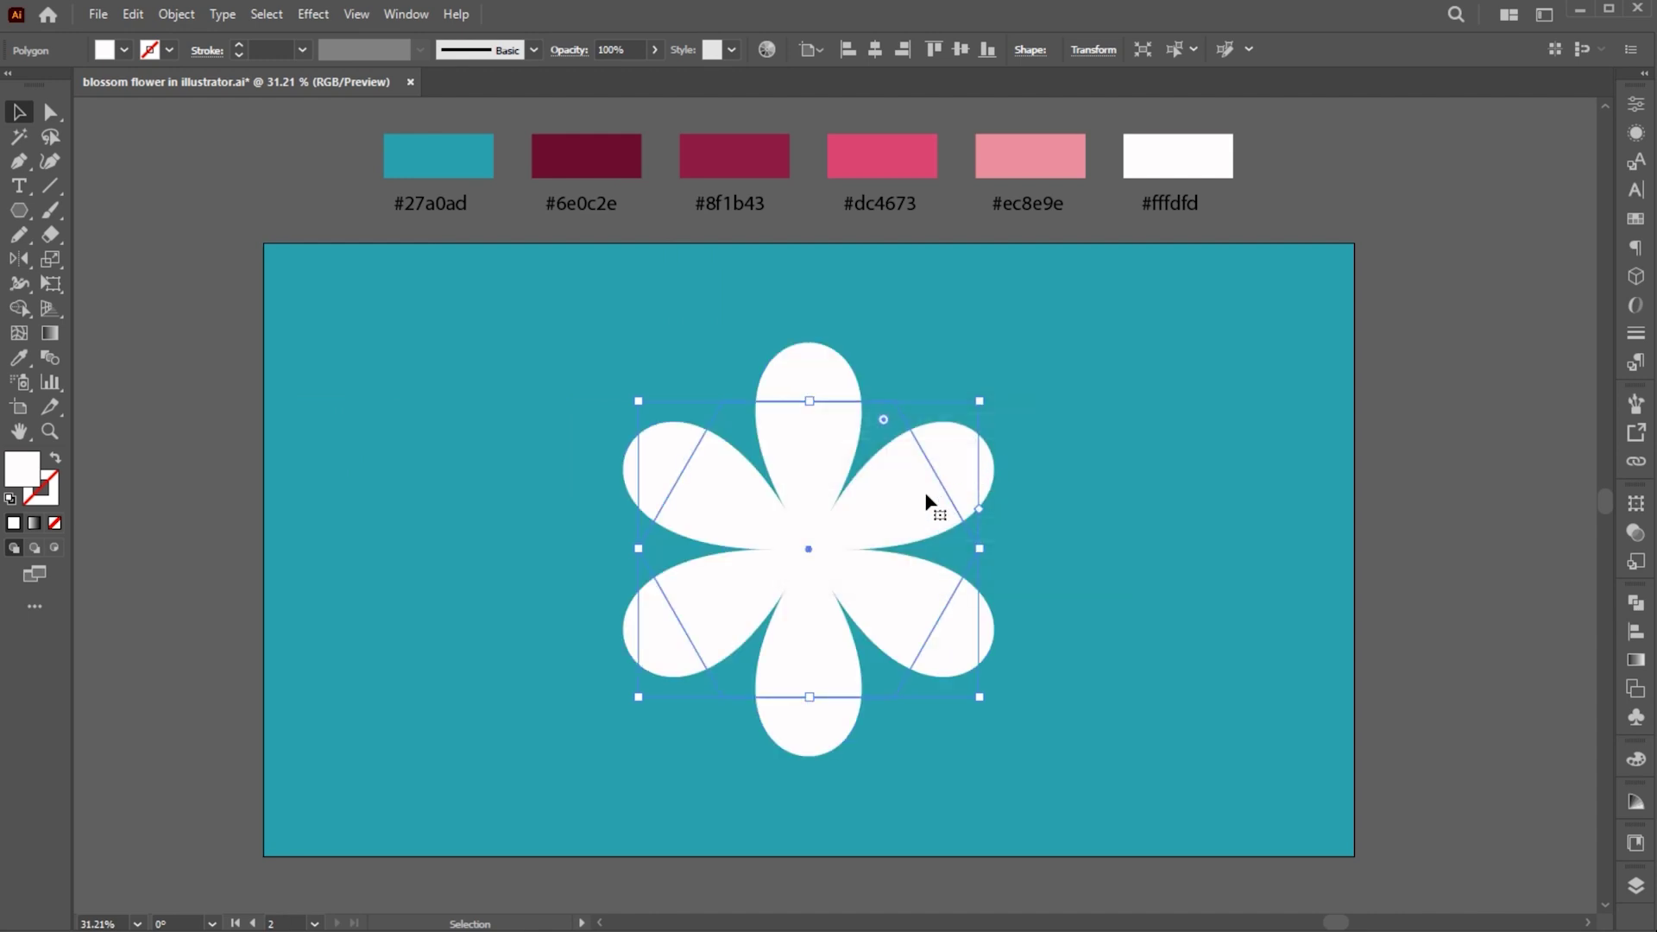
- Copy the white flower in front, scale the copy down around its center and fill it with the #ec8e9e swatch
left_click(137, 16)
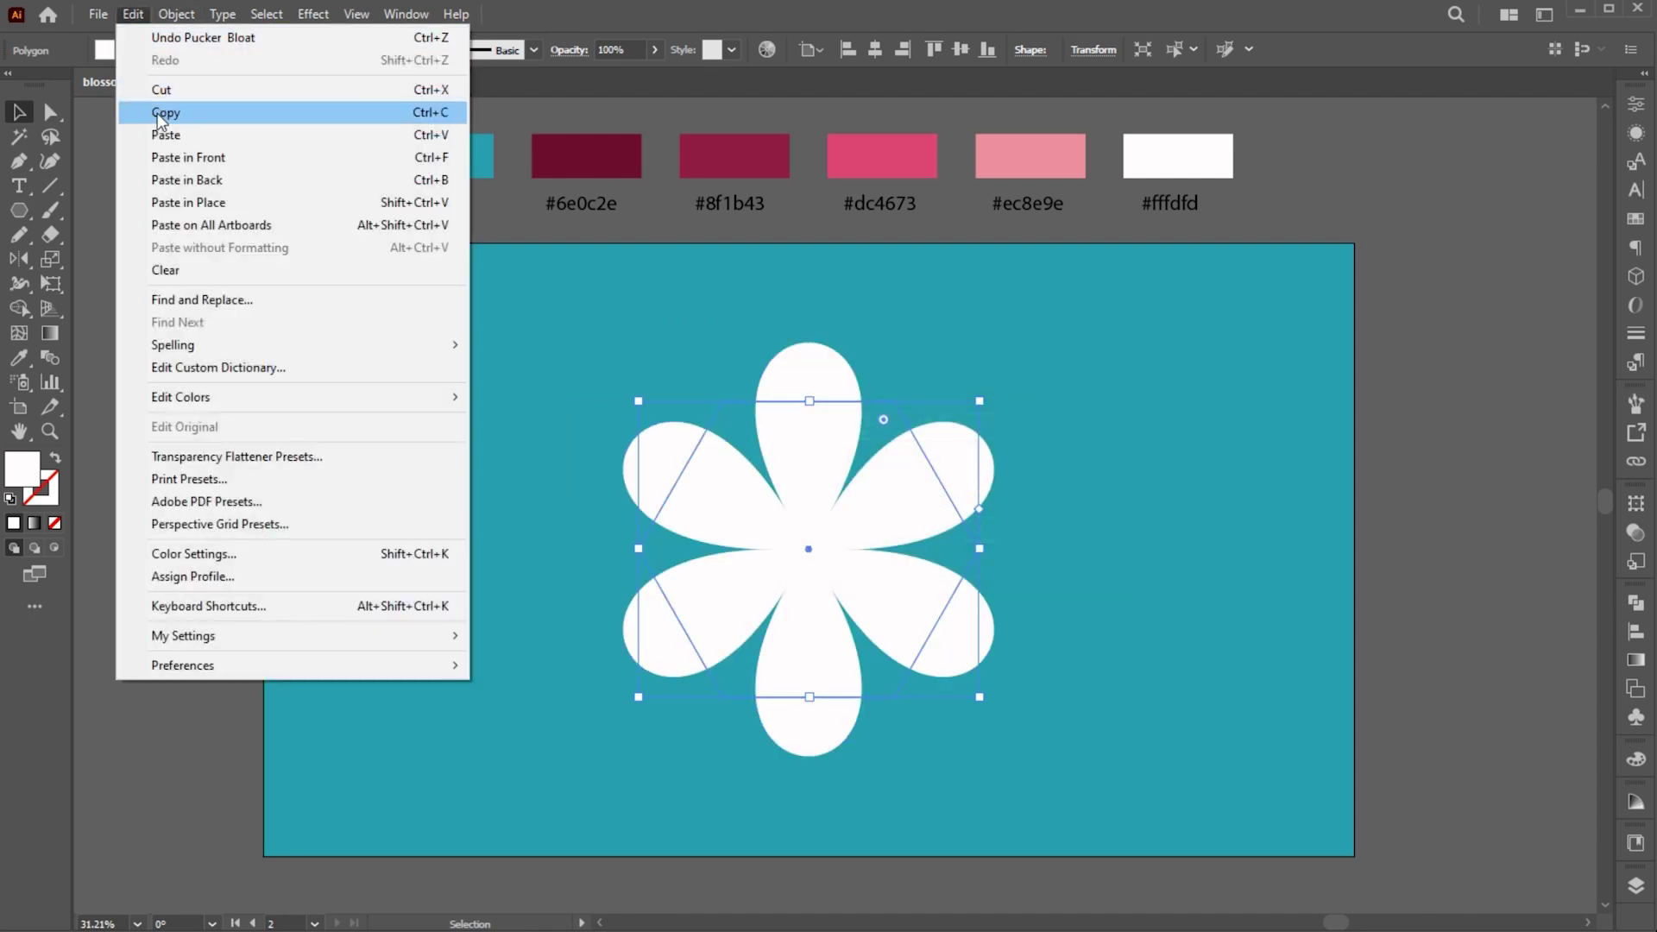
left_click(164, 112)
left_click(136, 15)
left_click(188, 157)
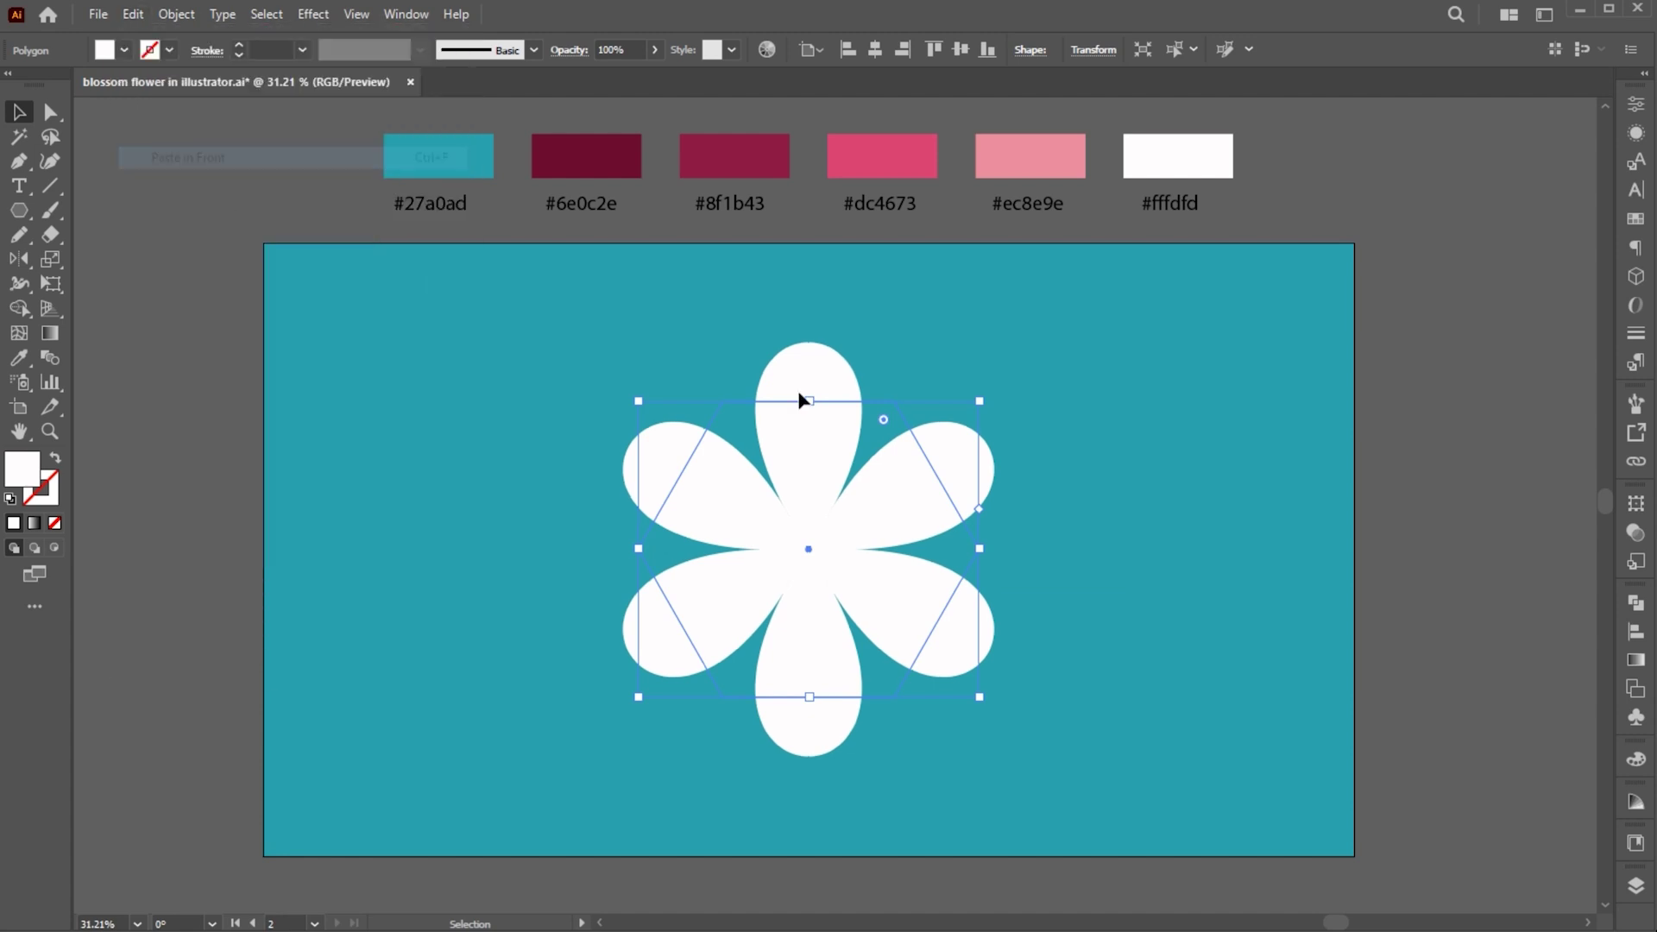
left_click_drag(980, 400, 938, 447)
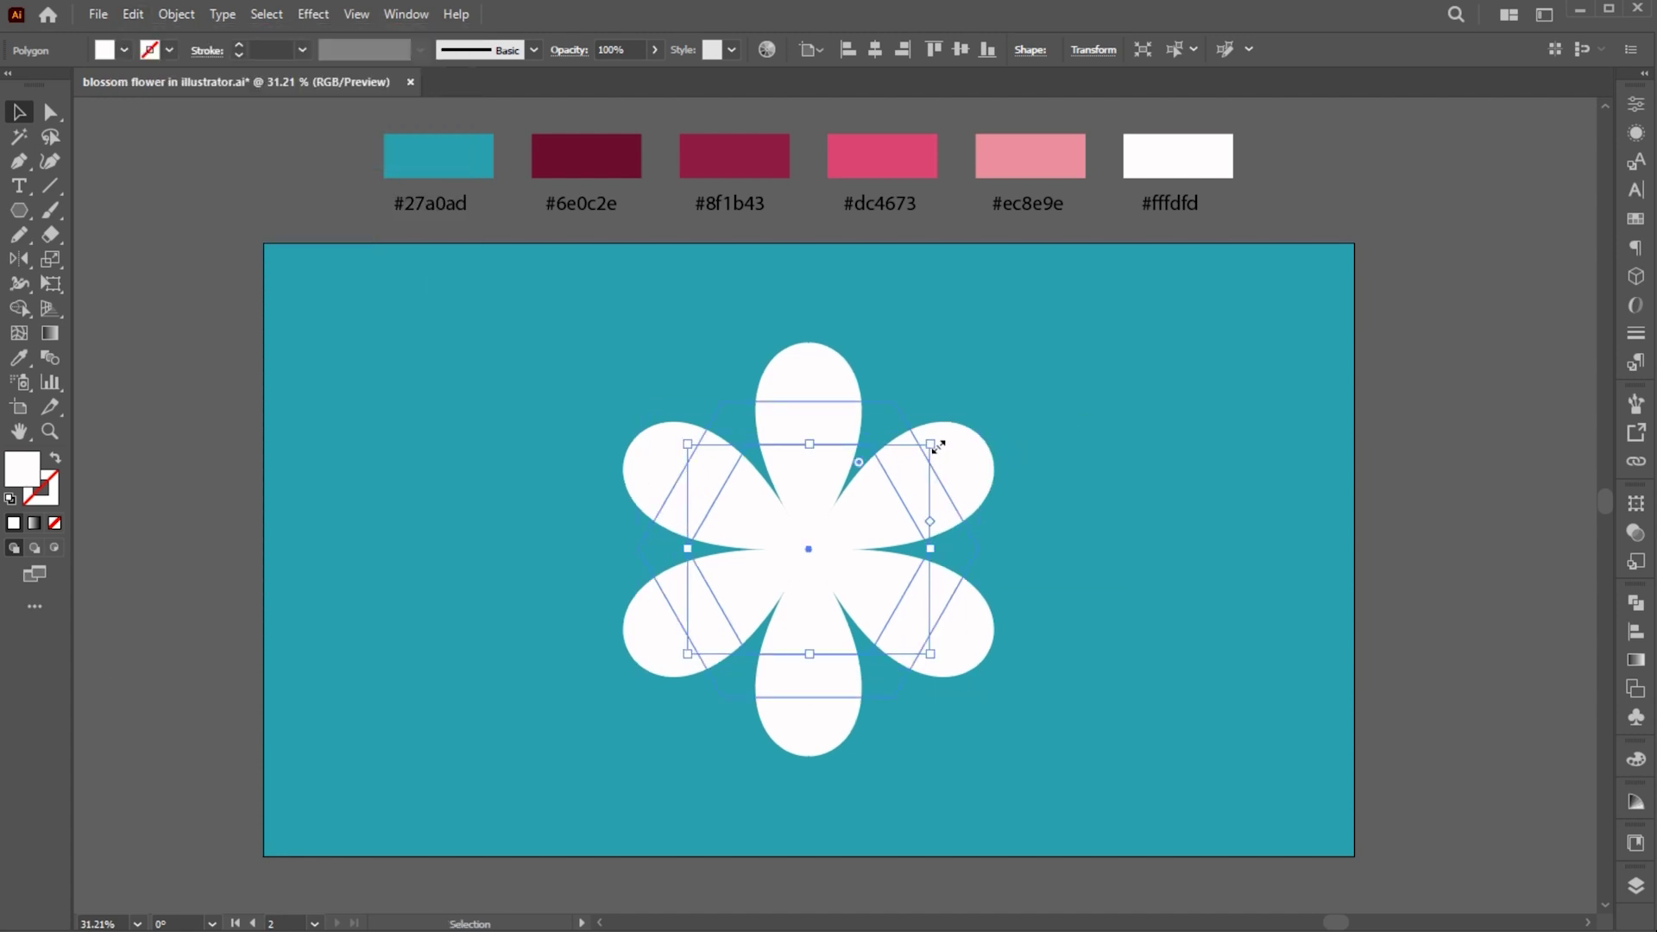
key("i")
left_click(1066, 151)
key("v")
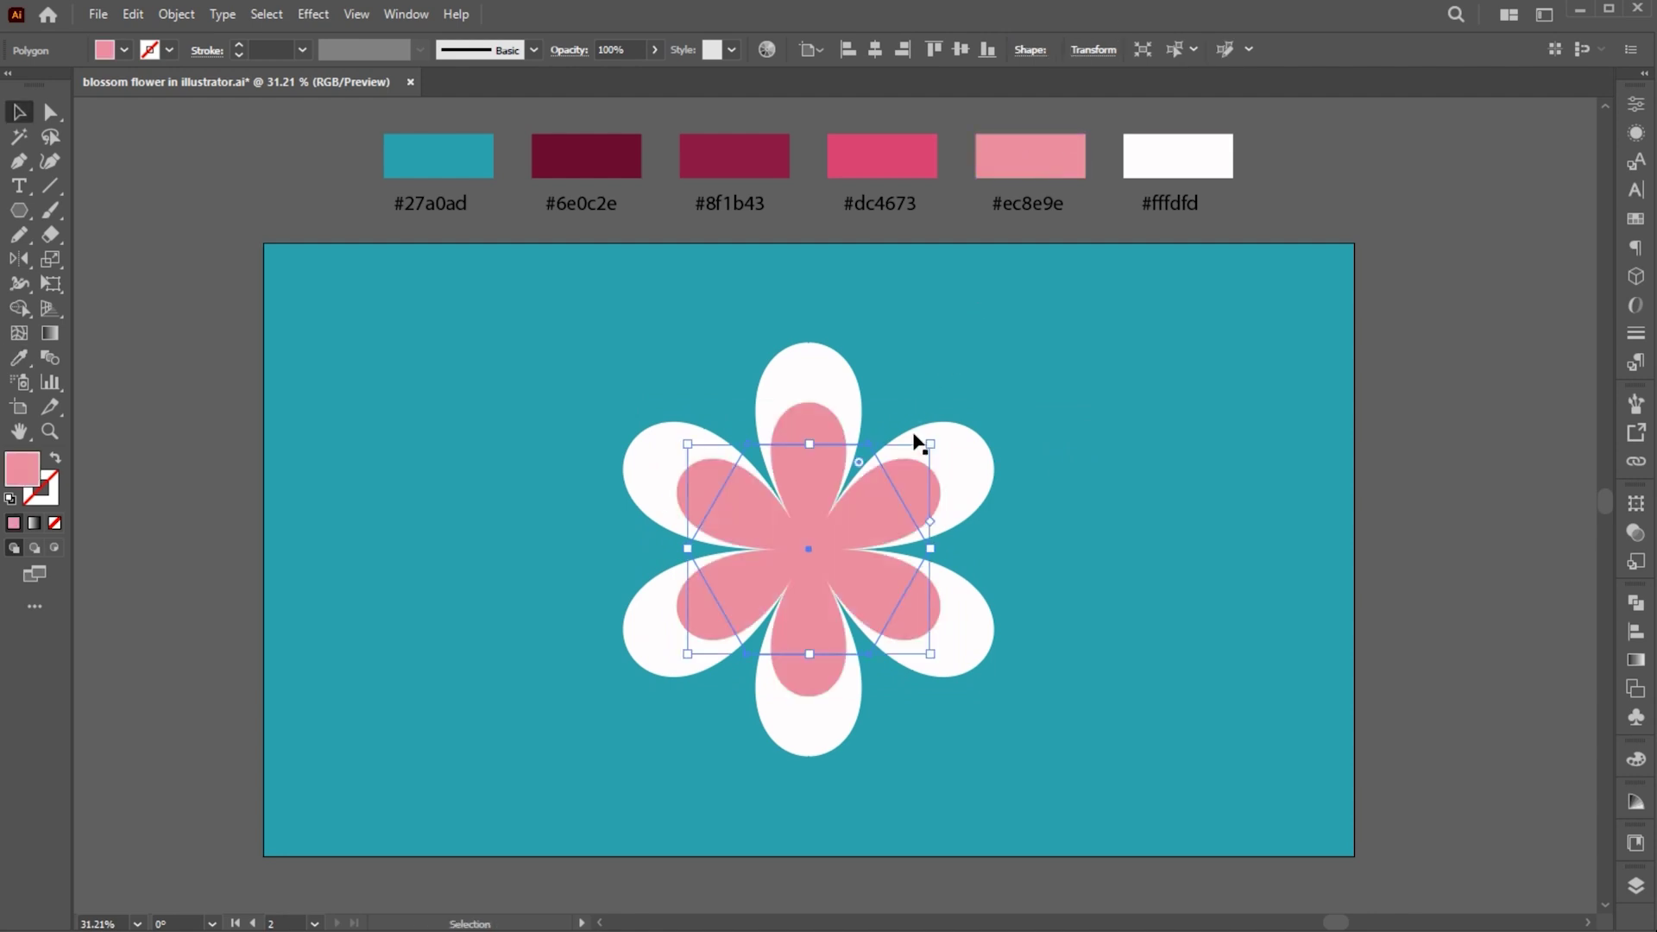
left_click_drag(934, 444, 920, 454)
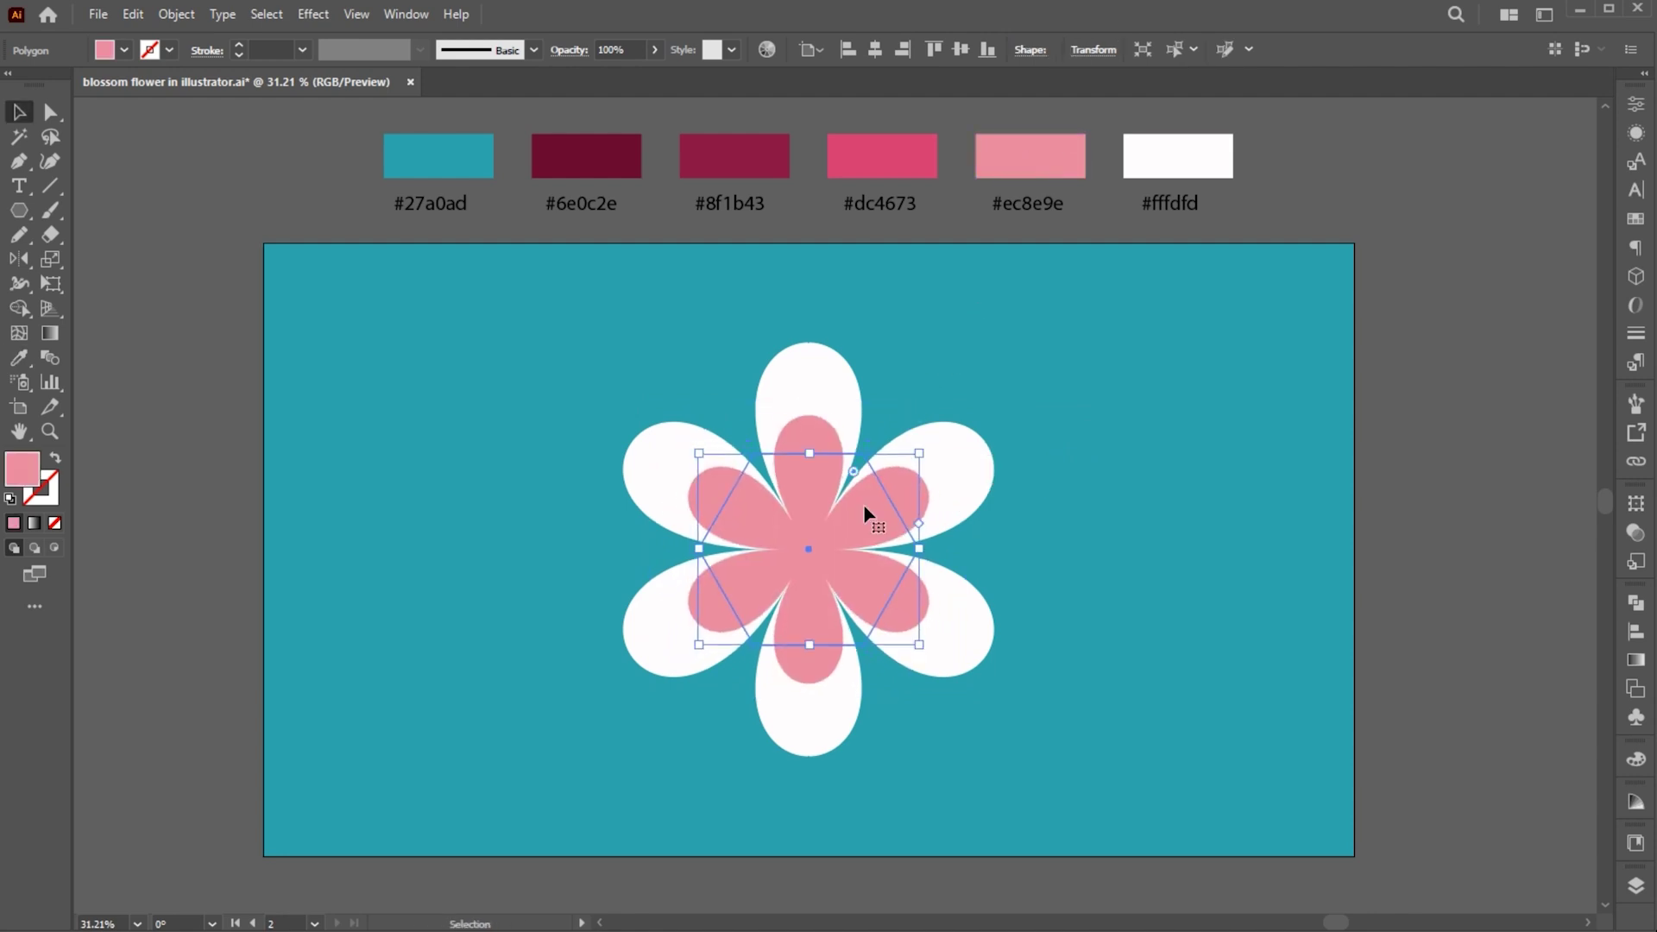
- Copy the light pink flower in front, fill the copy with #dc4673 and scale it down around its center
key("ctrl+c")
key("ctrl+f")
key("i")
left_click(872, 153)
key("v")
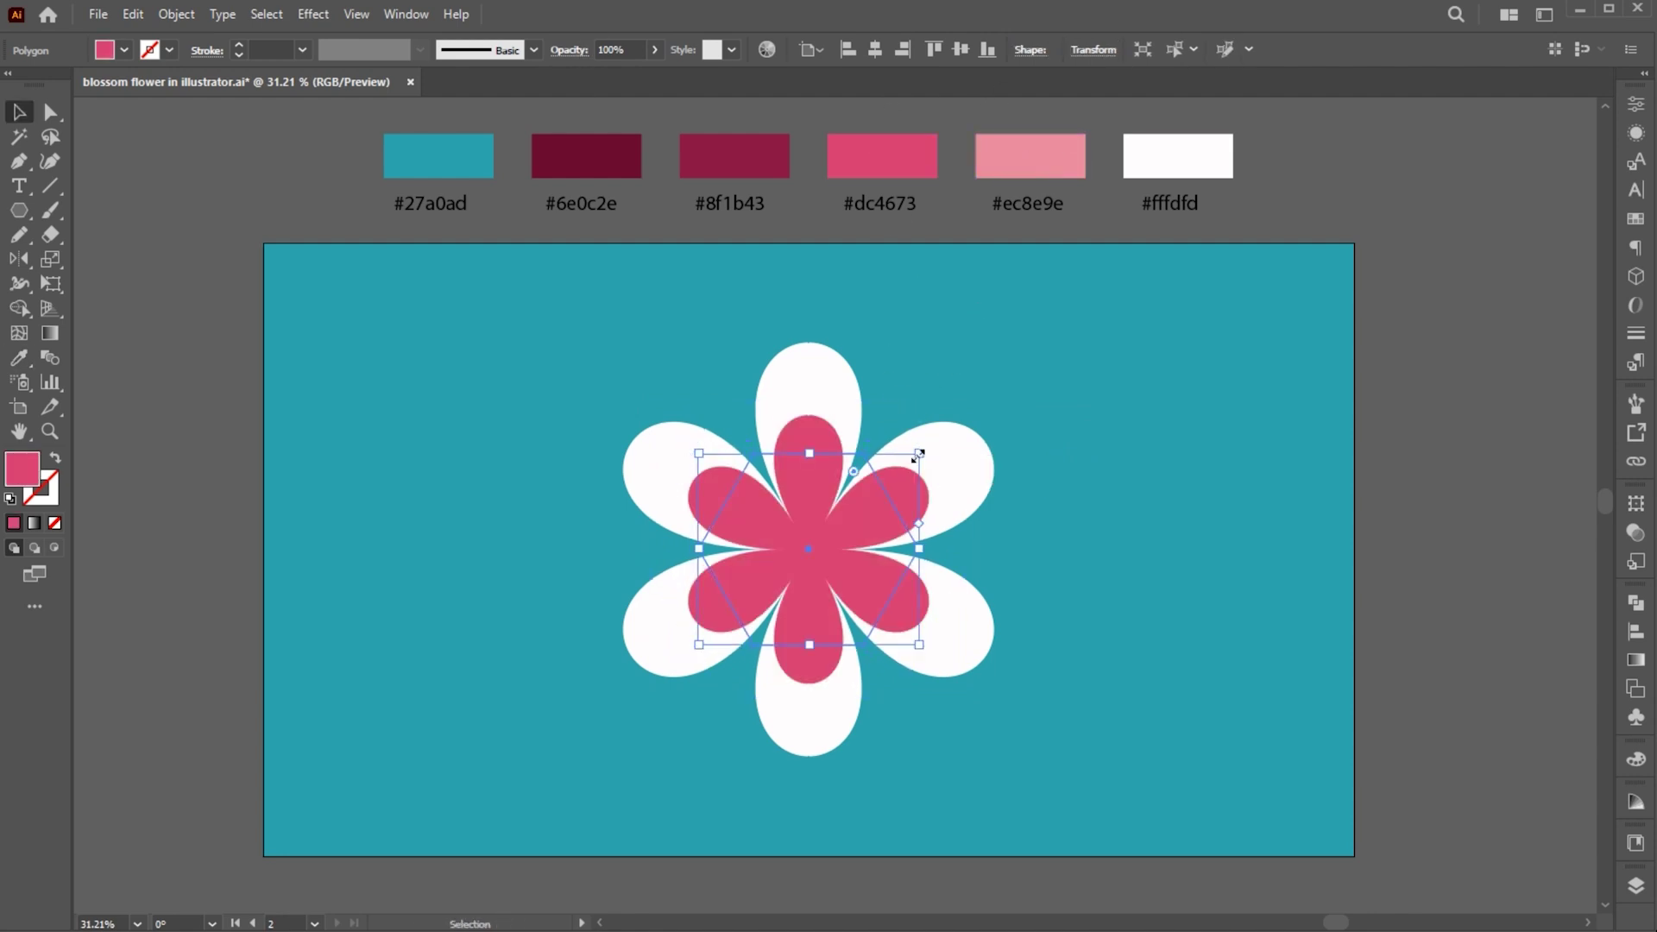
left_click_drag(919, 453, 854, 500)
- Fill the next smaller flower copy at the center with the #8f1b43 swatch
key("i")
left_click(755, 154)
key("v")
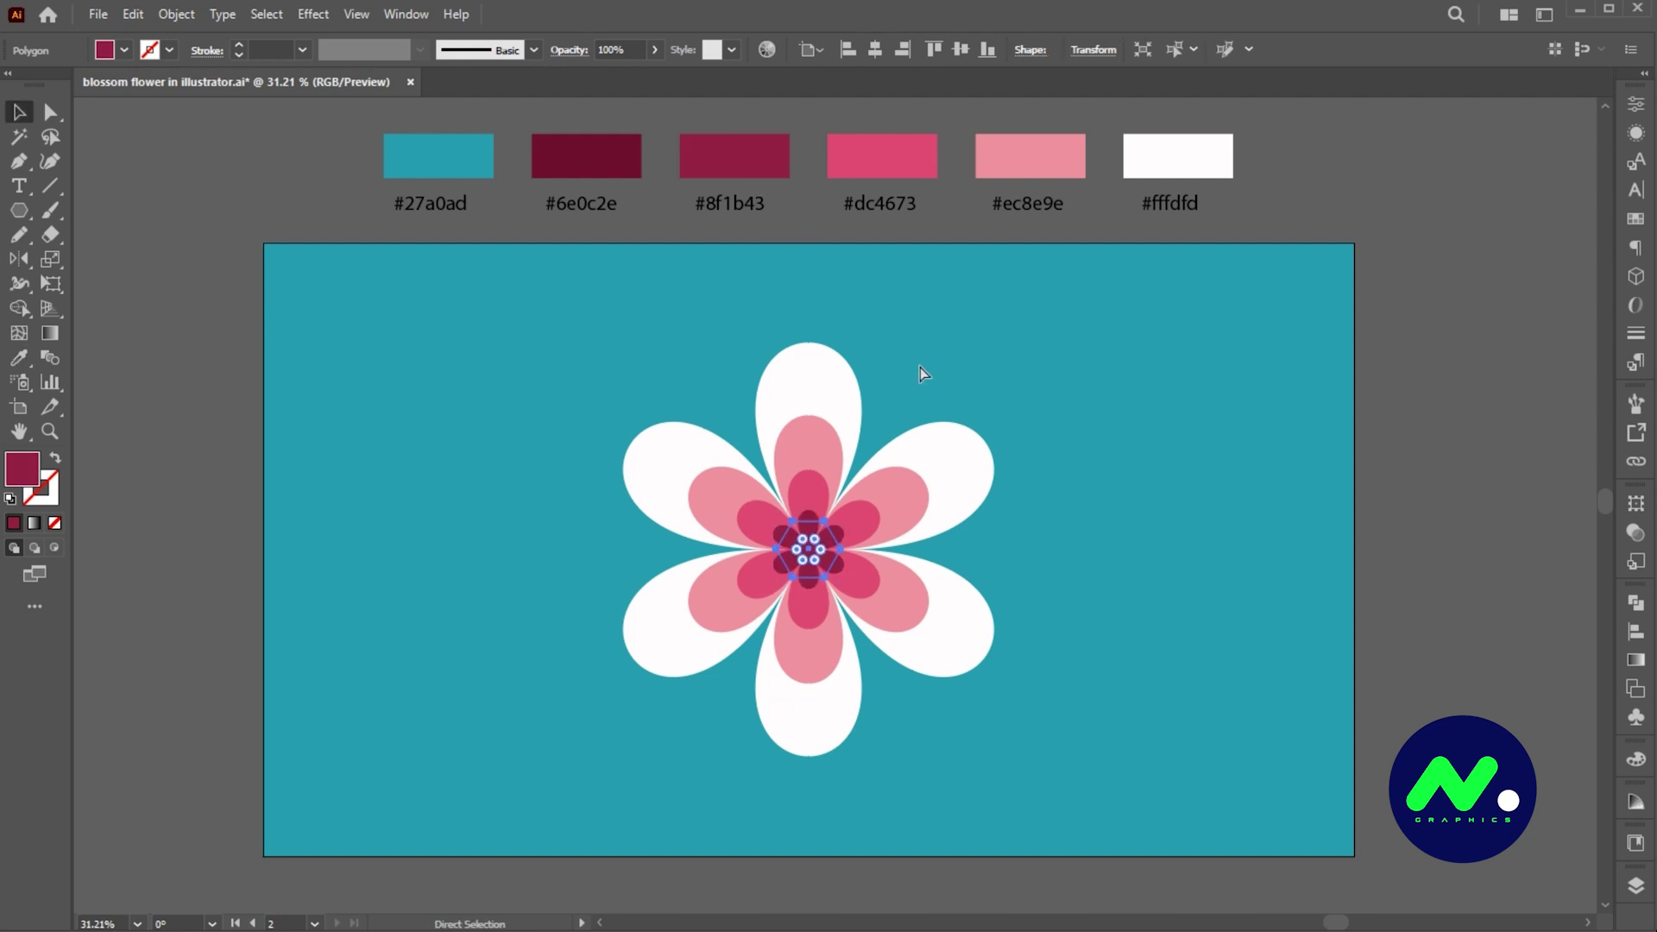
- Scale down the innermost flower copy around its center and fill it with the #6e0c2e swatch
left_click_drag(842, 521, 844, 542)
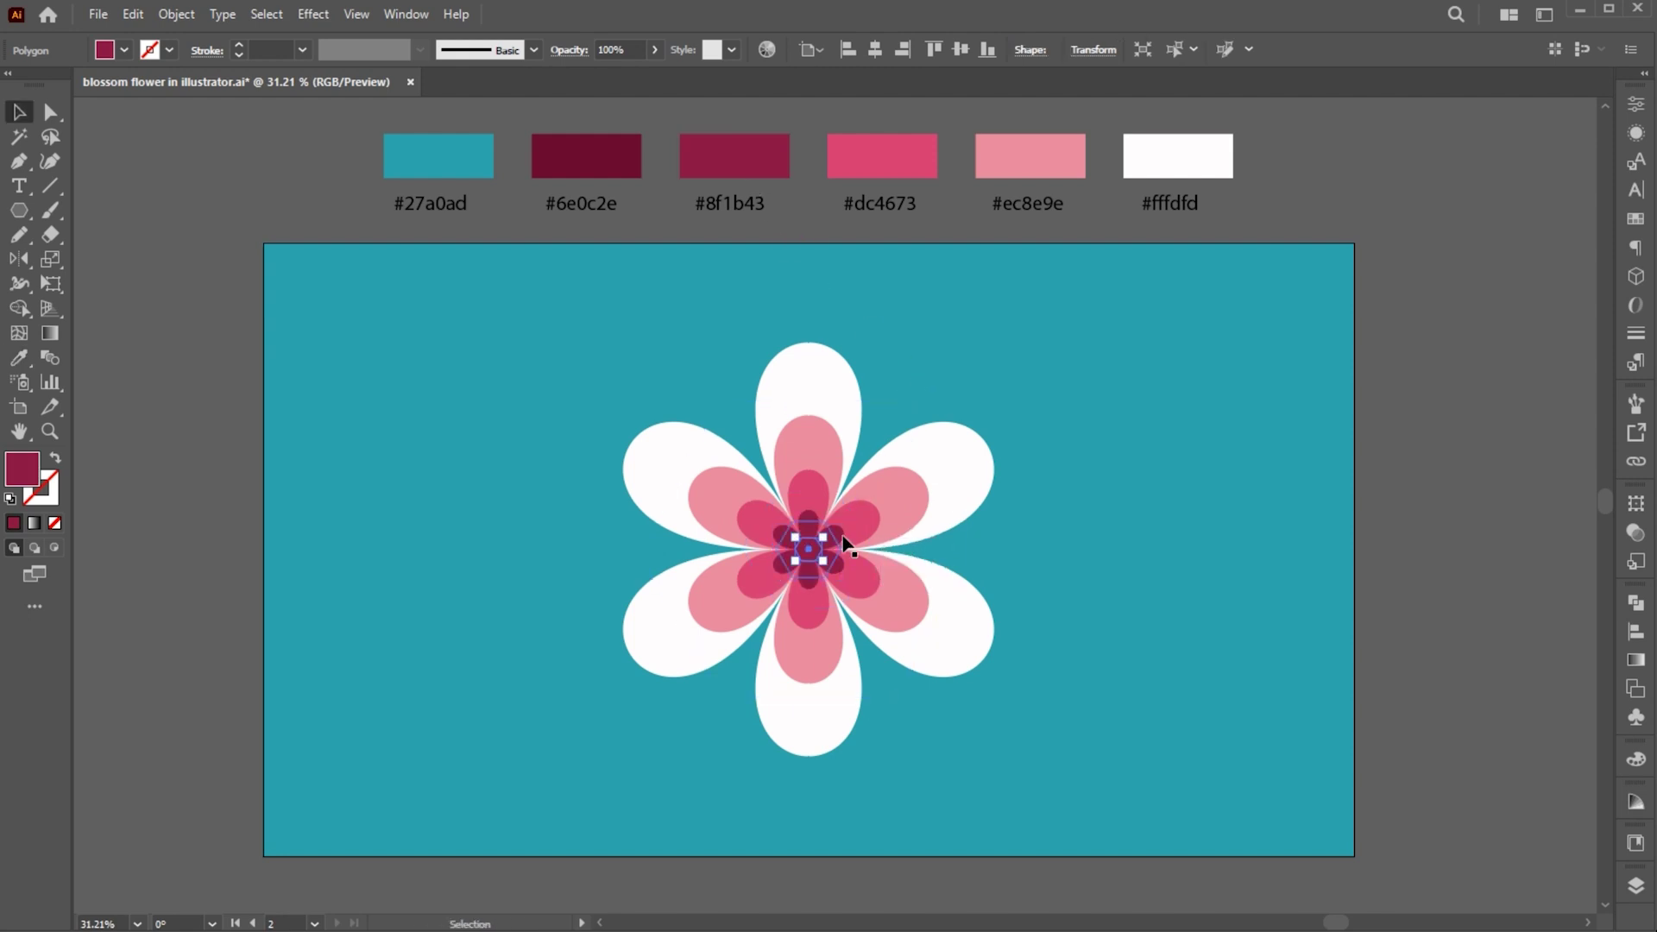
key("i")
left_click(614, 155)
key("v")
left_click(1166, 457)
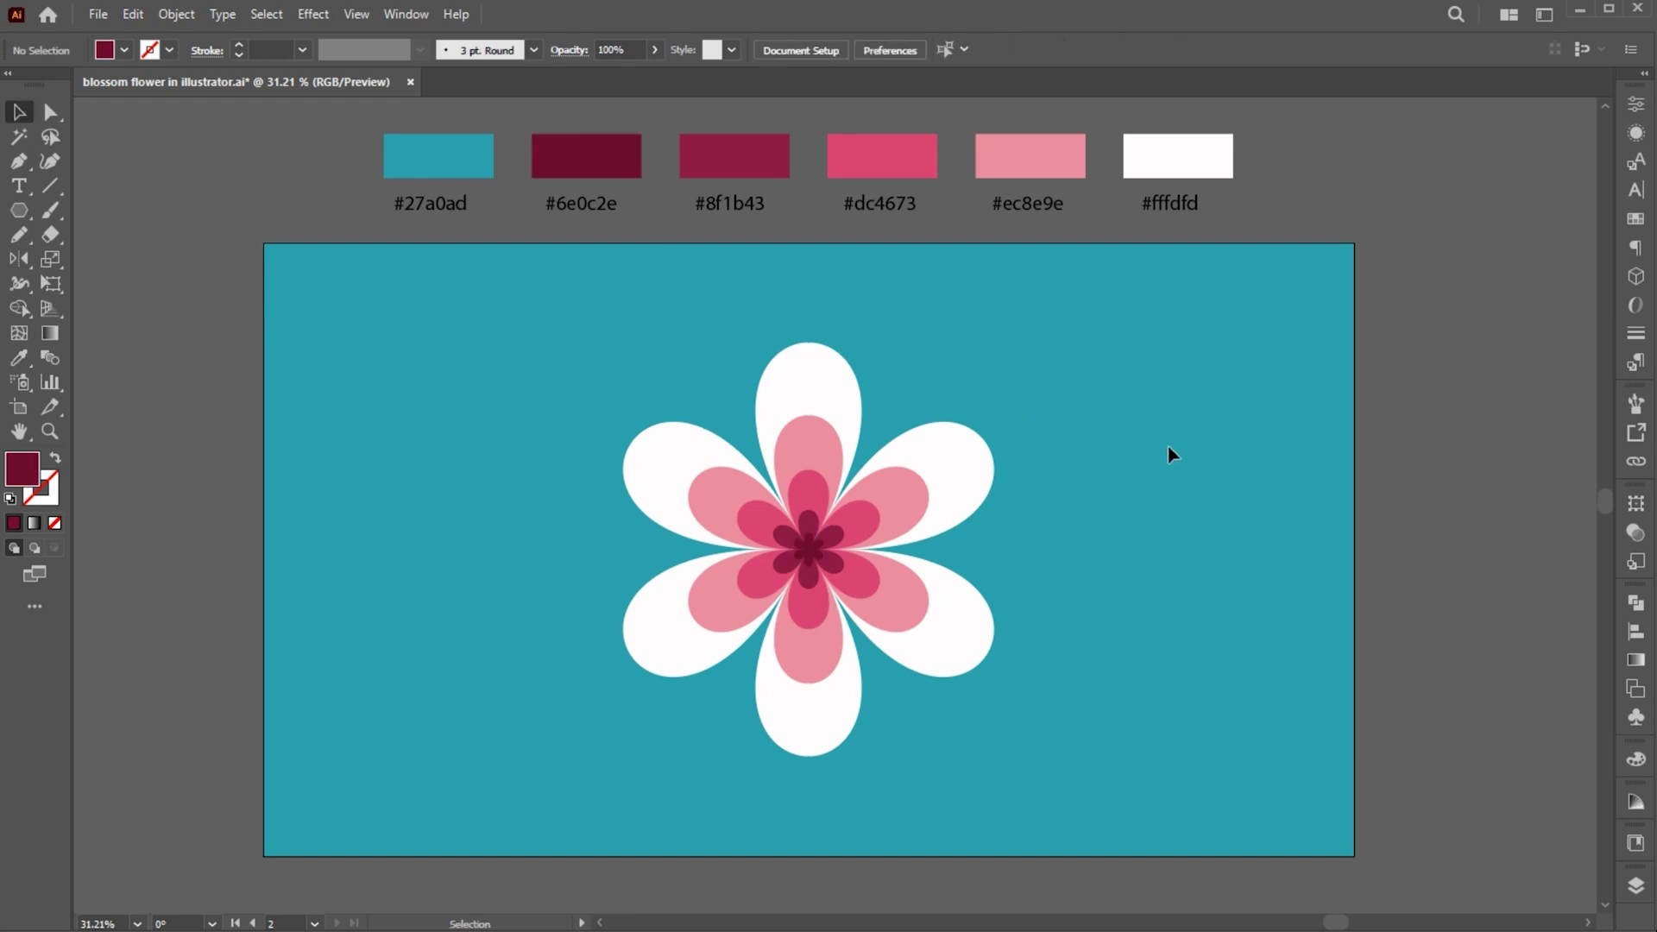
- Expand the appearance of all five flower layers and make a blend from them
left_click(971, 455)
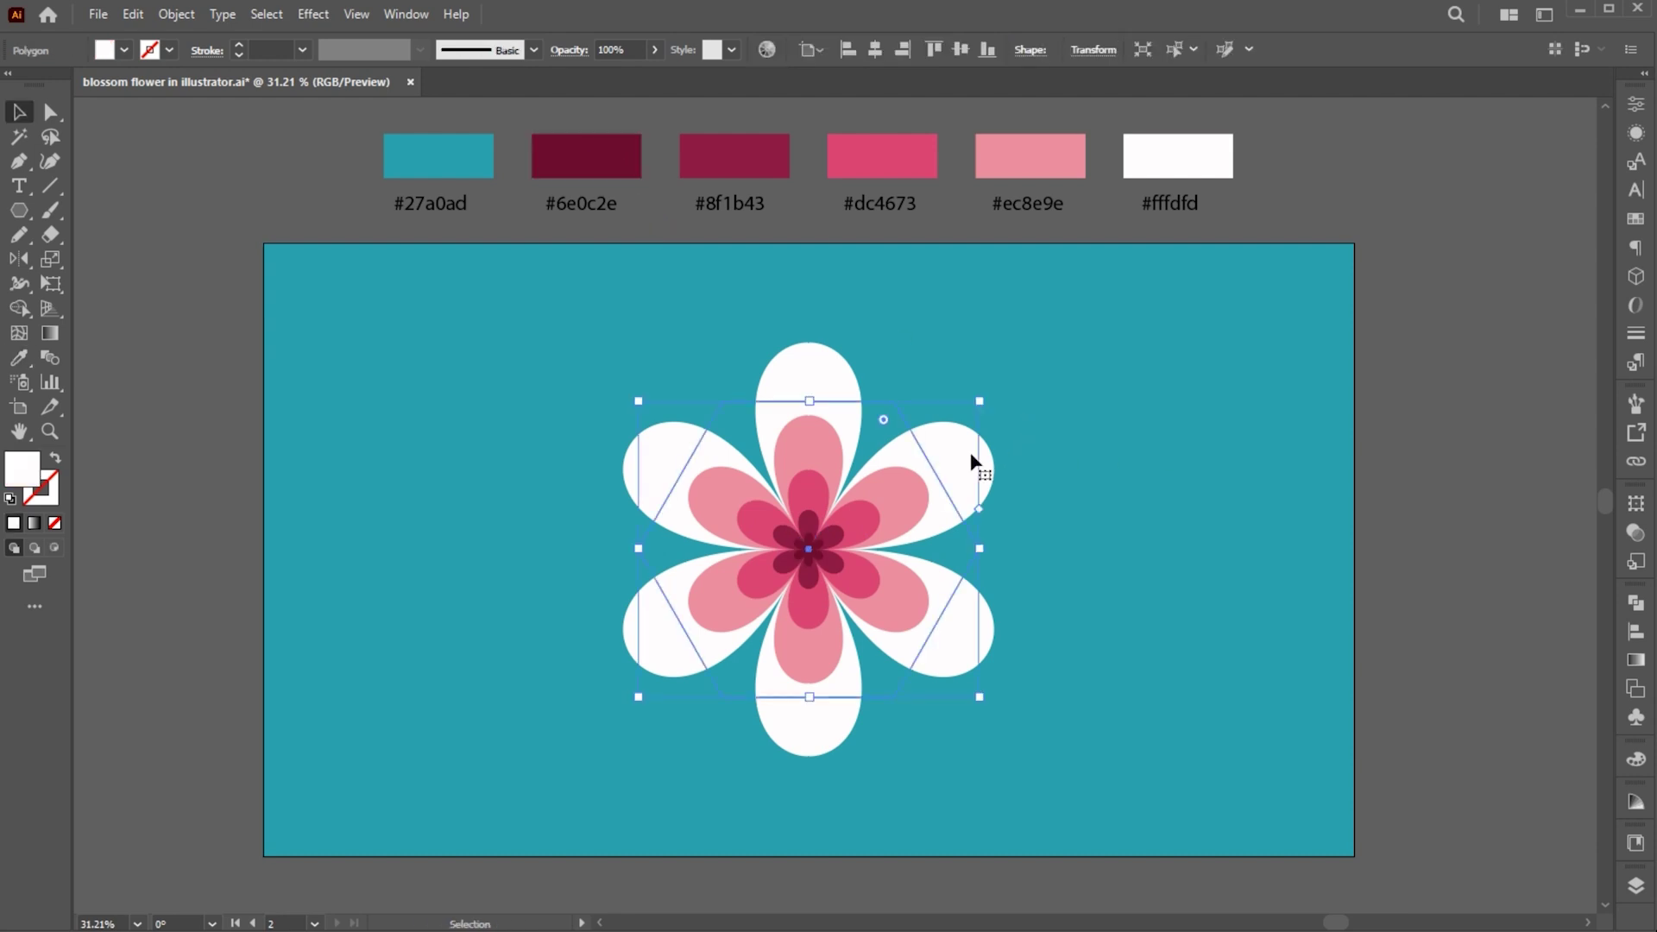
key("ctrl+a")
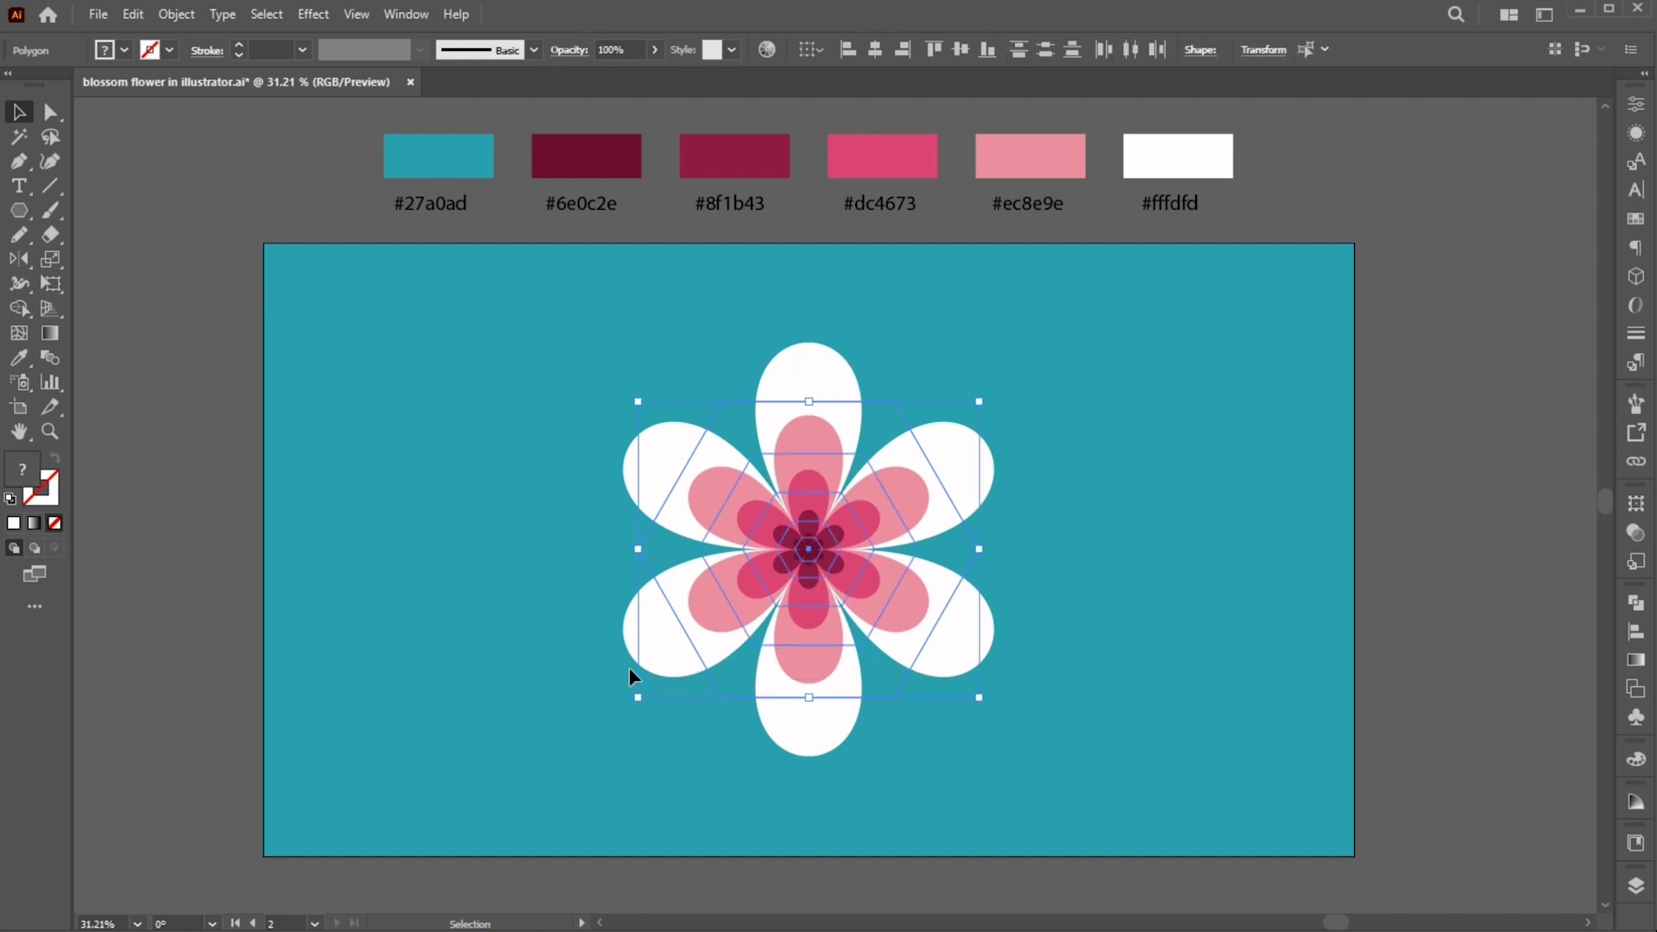
left_click(179, 23)
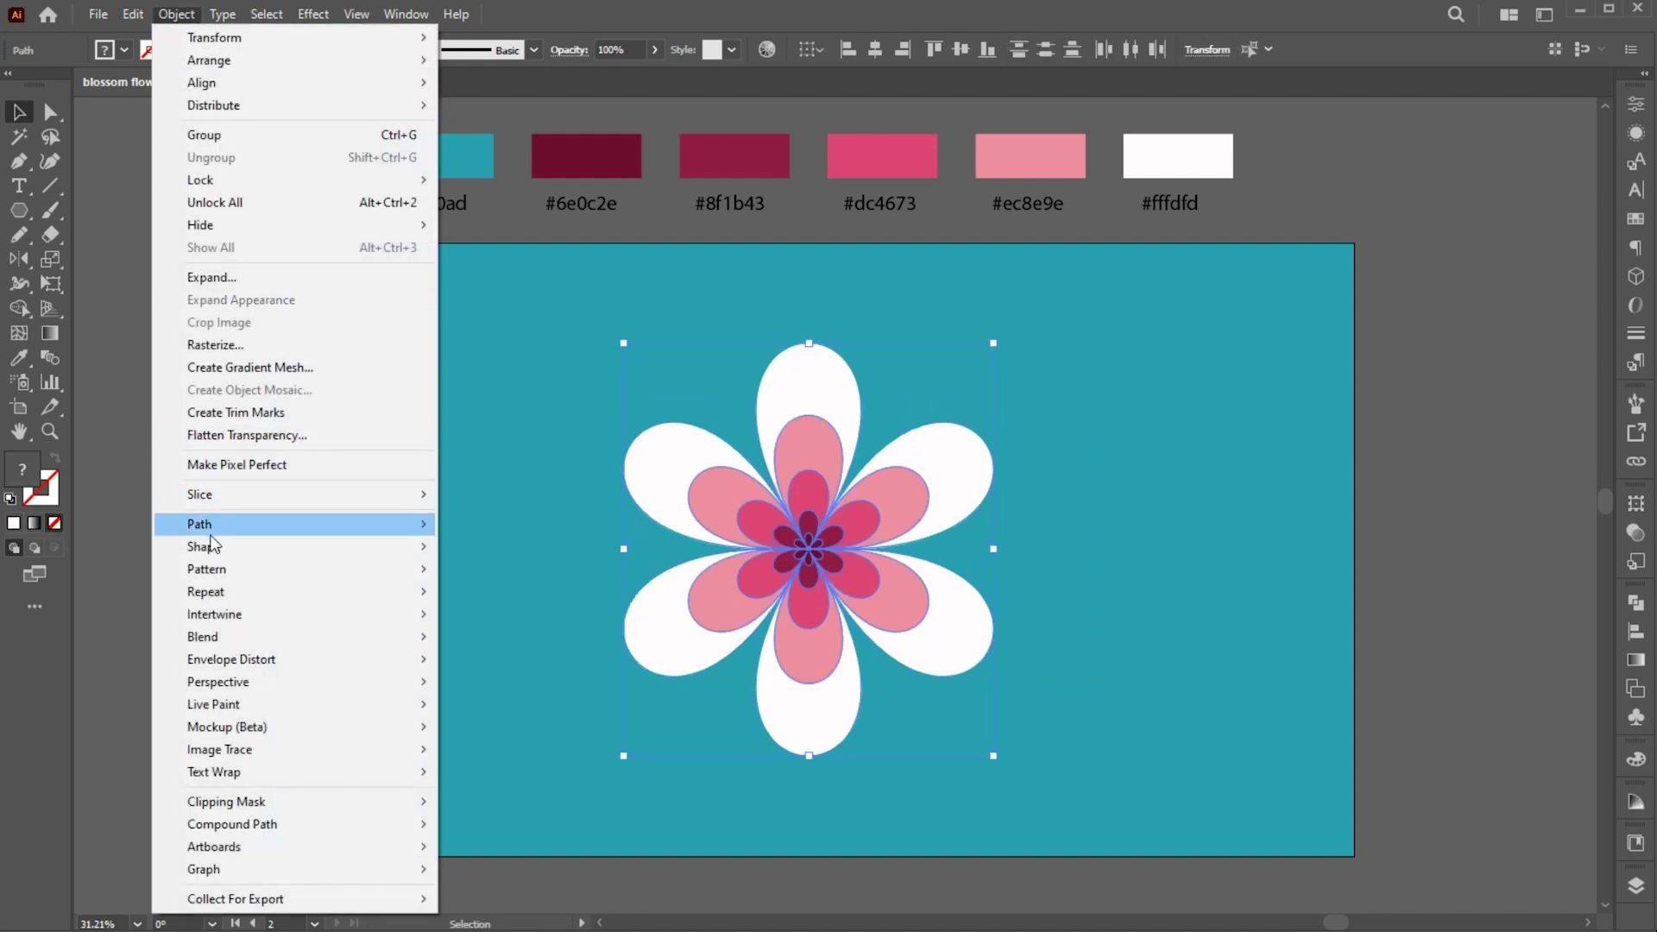
mouse_move(323, 637)
left_click(500, 639)
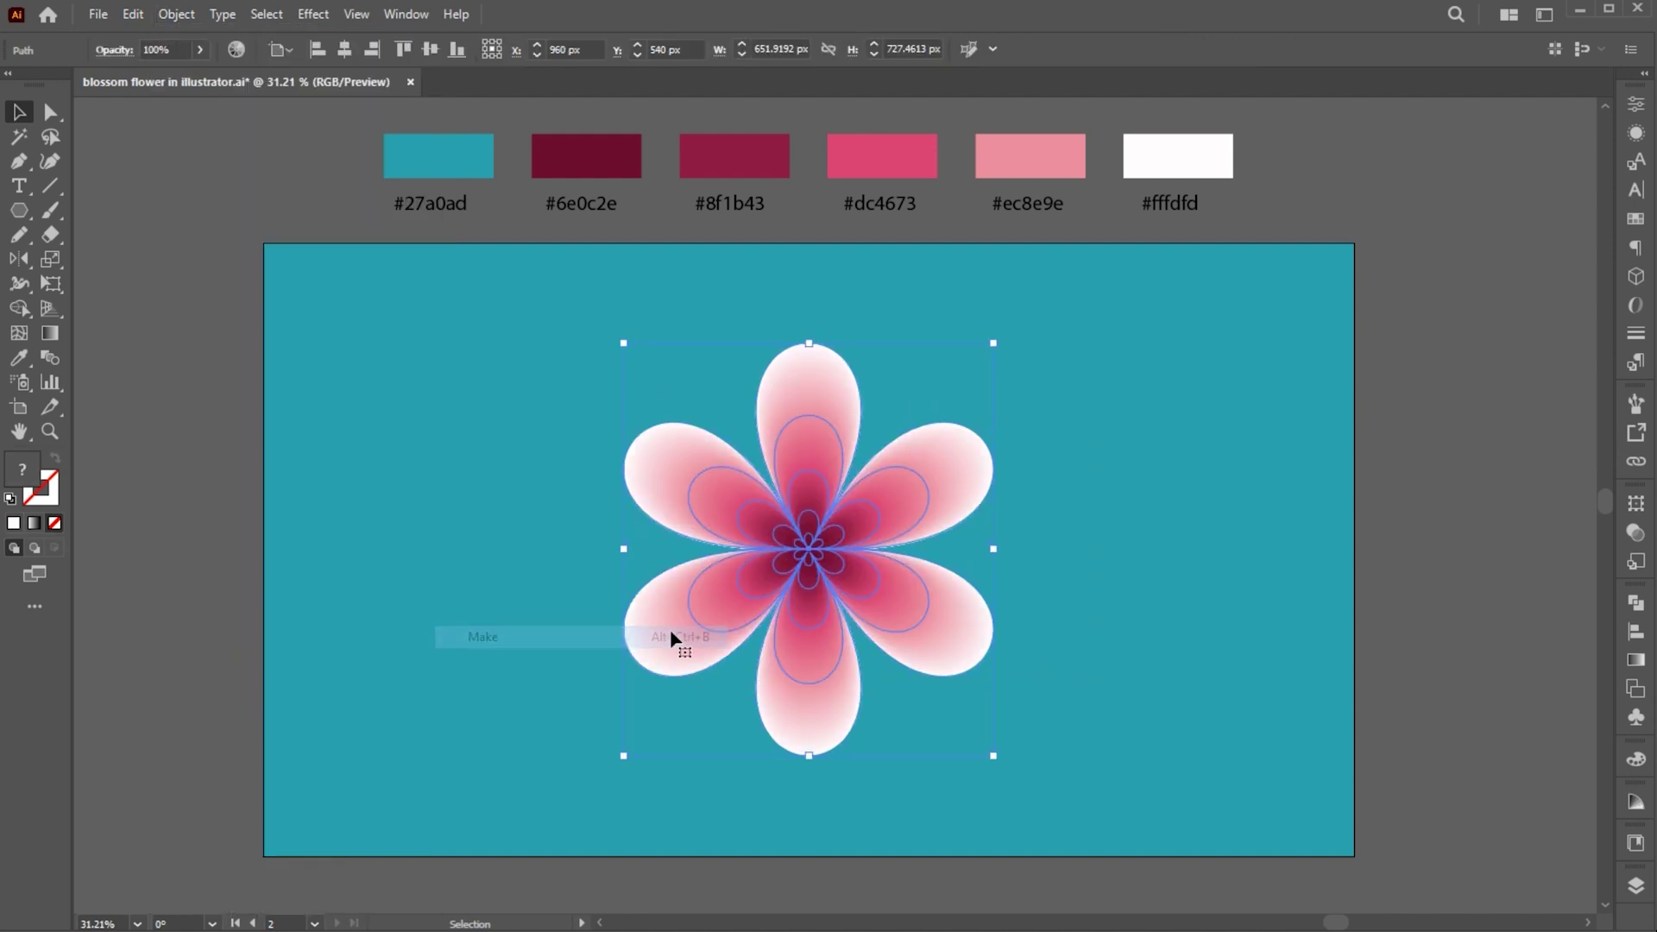
- Set the flower blend's spacing to Smooth Color in the blend options
left_click(179, 17)
mouse_move(259, 637)
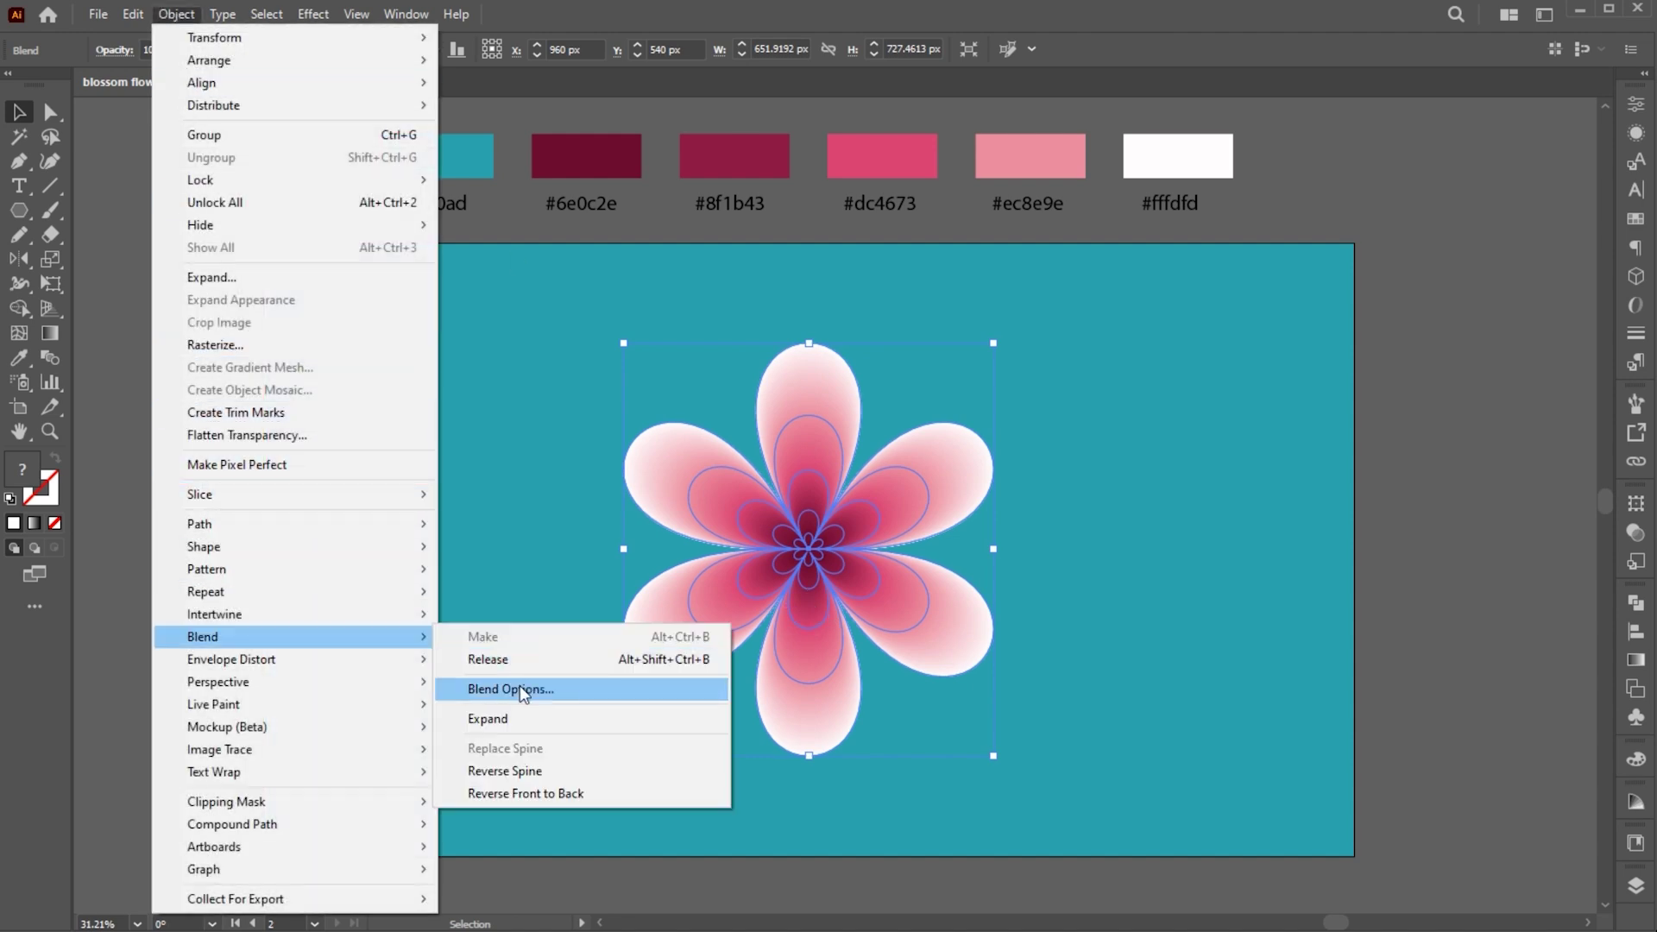
left_click(520, 688)
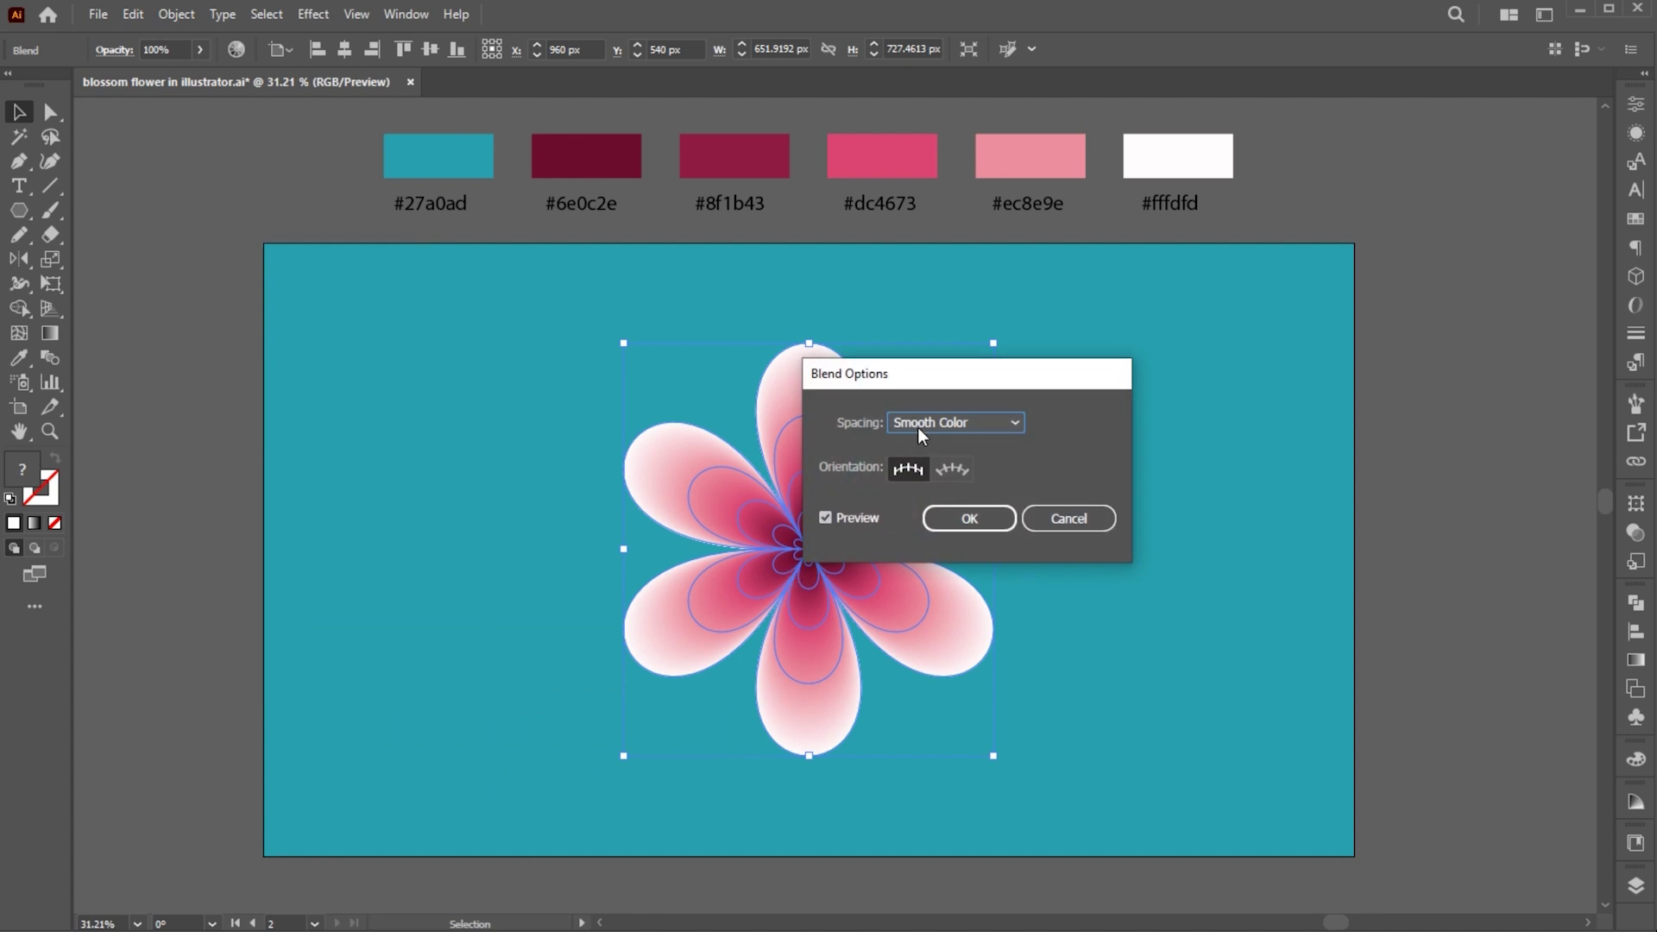
left_click(967, 517)
left_click(1055, 530)
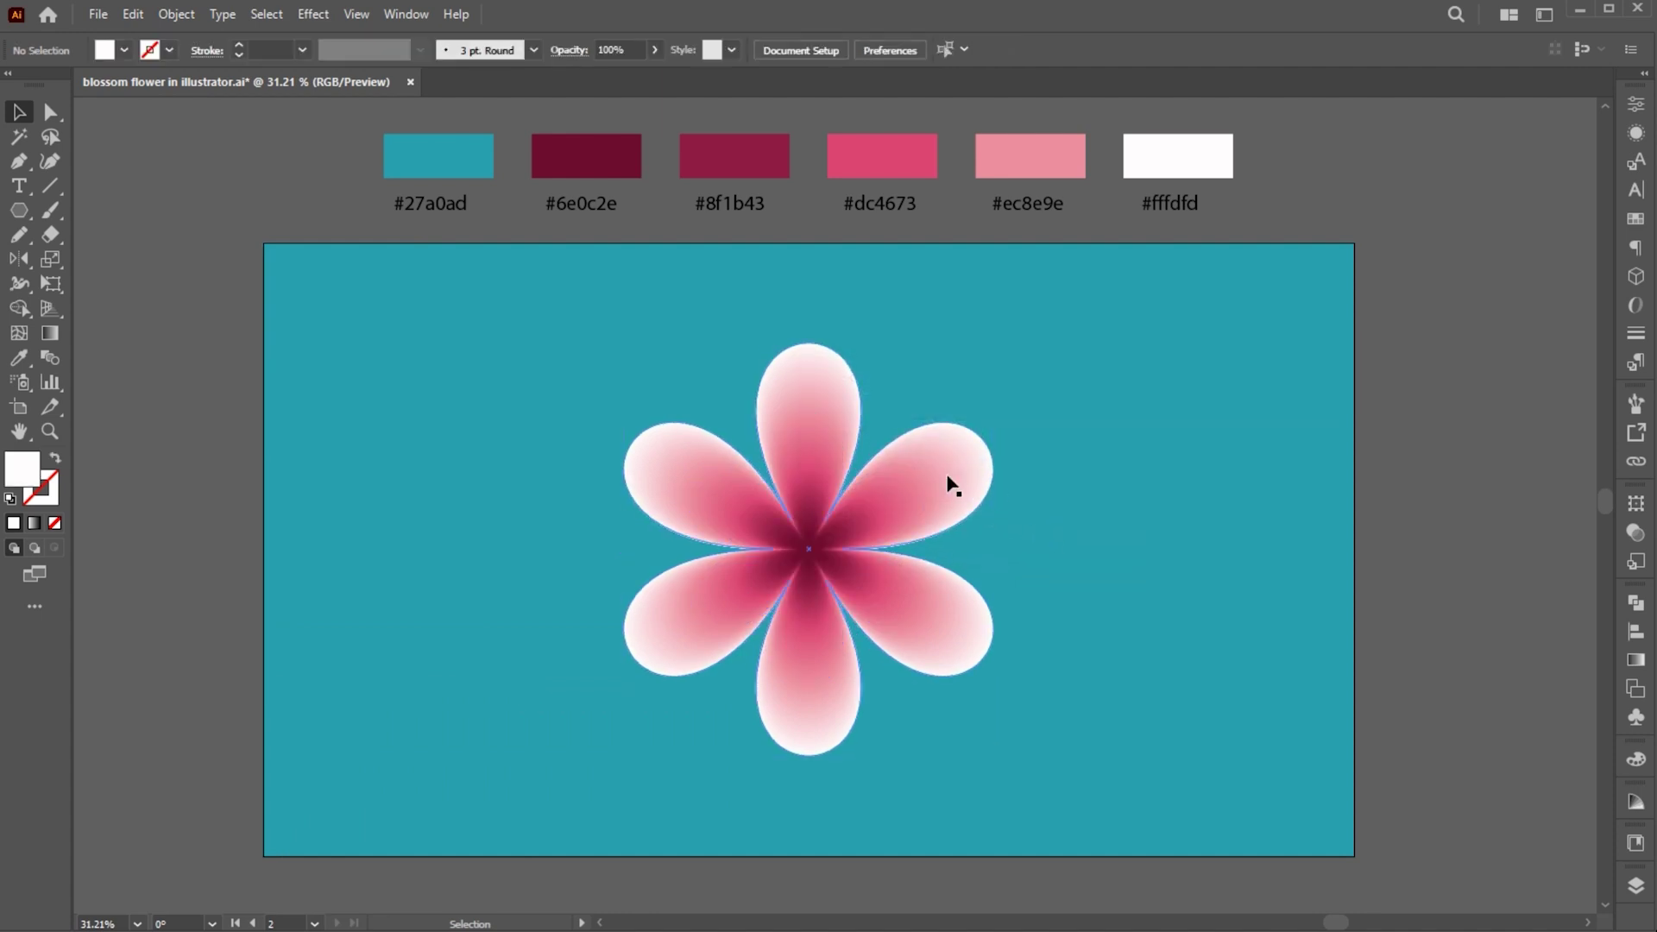
- Reshape the flower's bottom petal by raising its tip anchor to about Y 880 px and extending both handles to widen the tip
left_click(958, 596)
scroll(976, 587, "up", 3)
left_click(1136, 431)
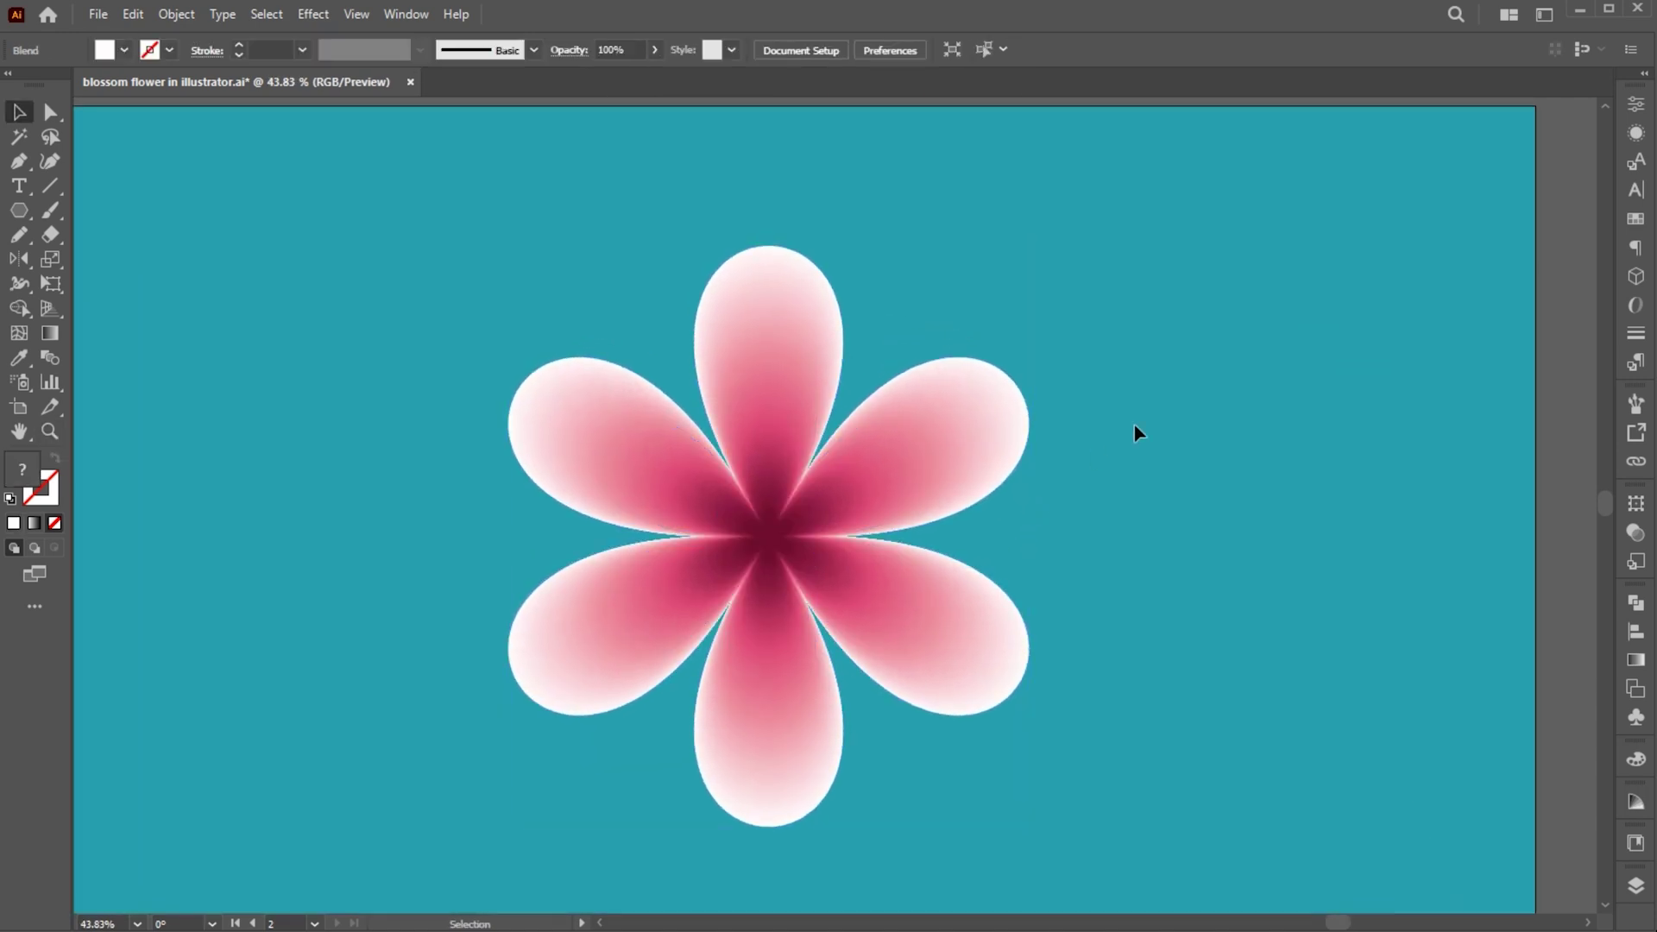
left_click(52, 112)
left_click(770, 825)
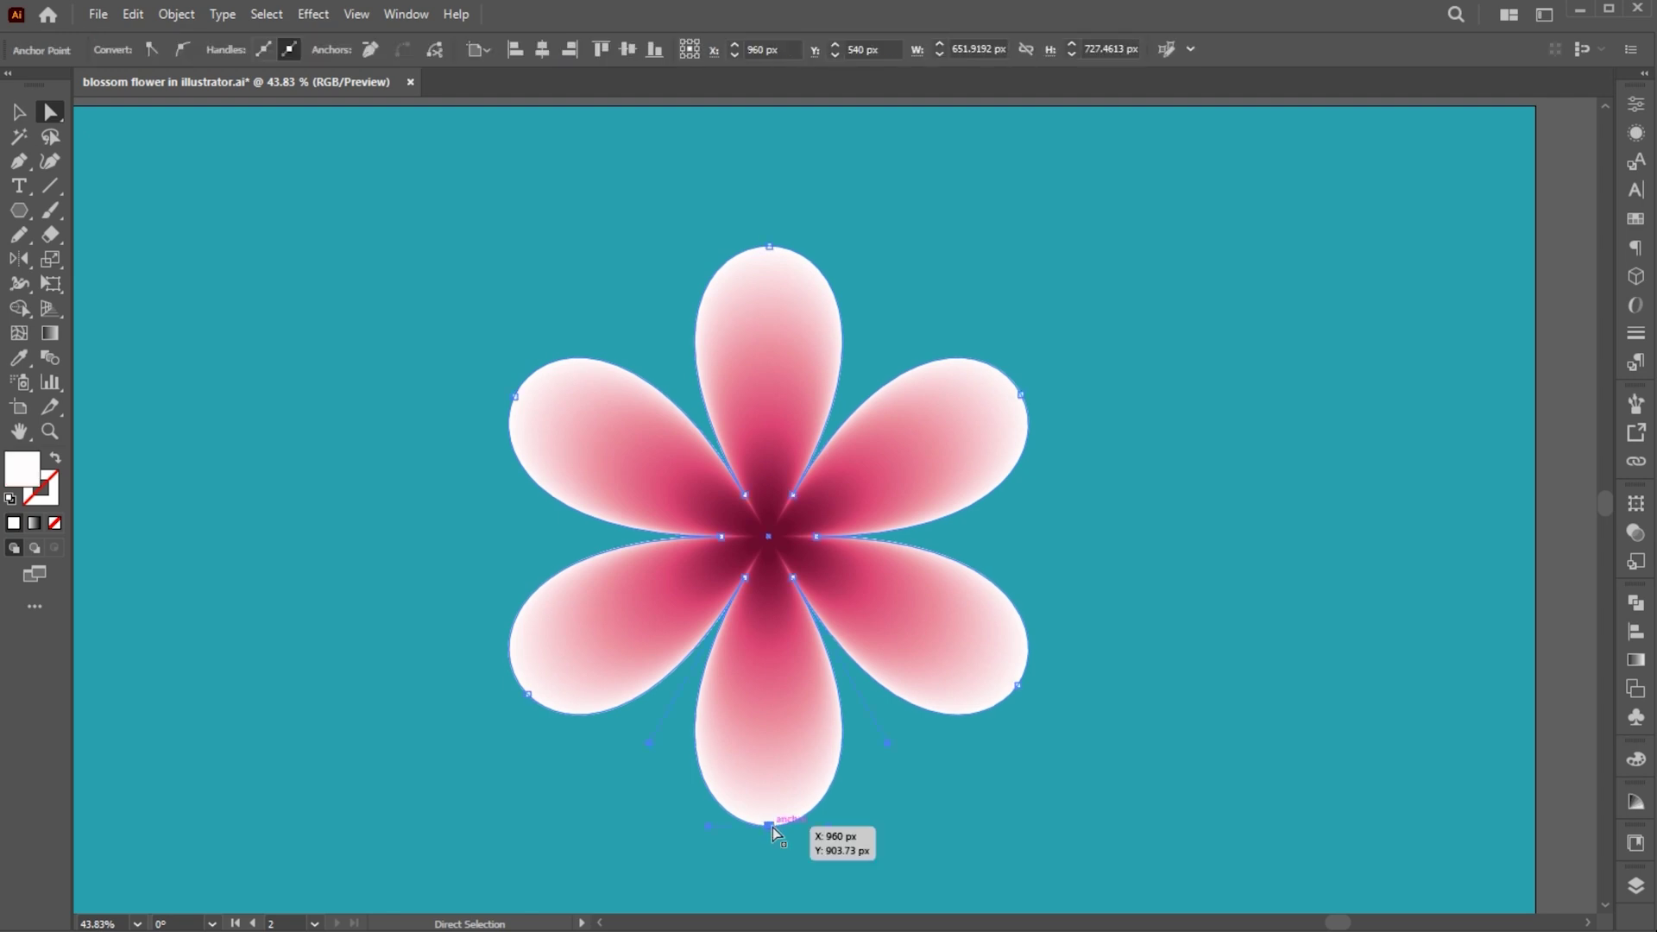
left_click_drag(770, 826, 657, 809)
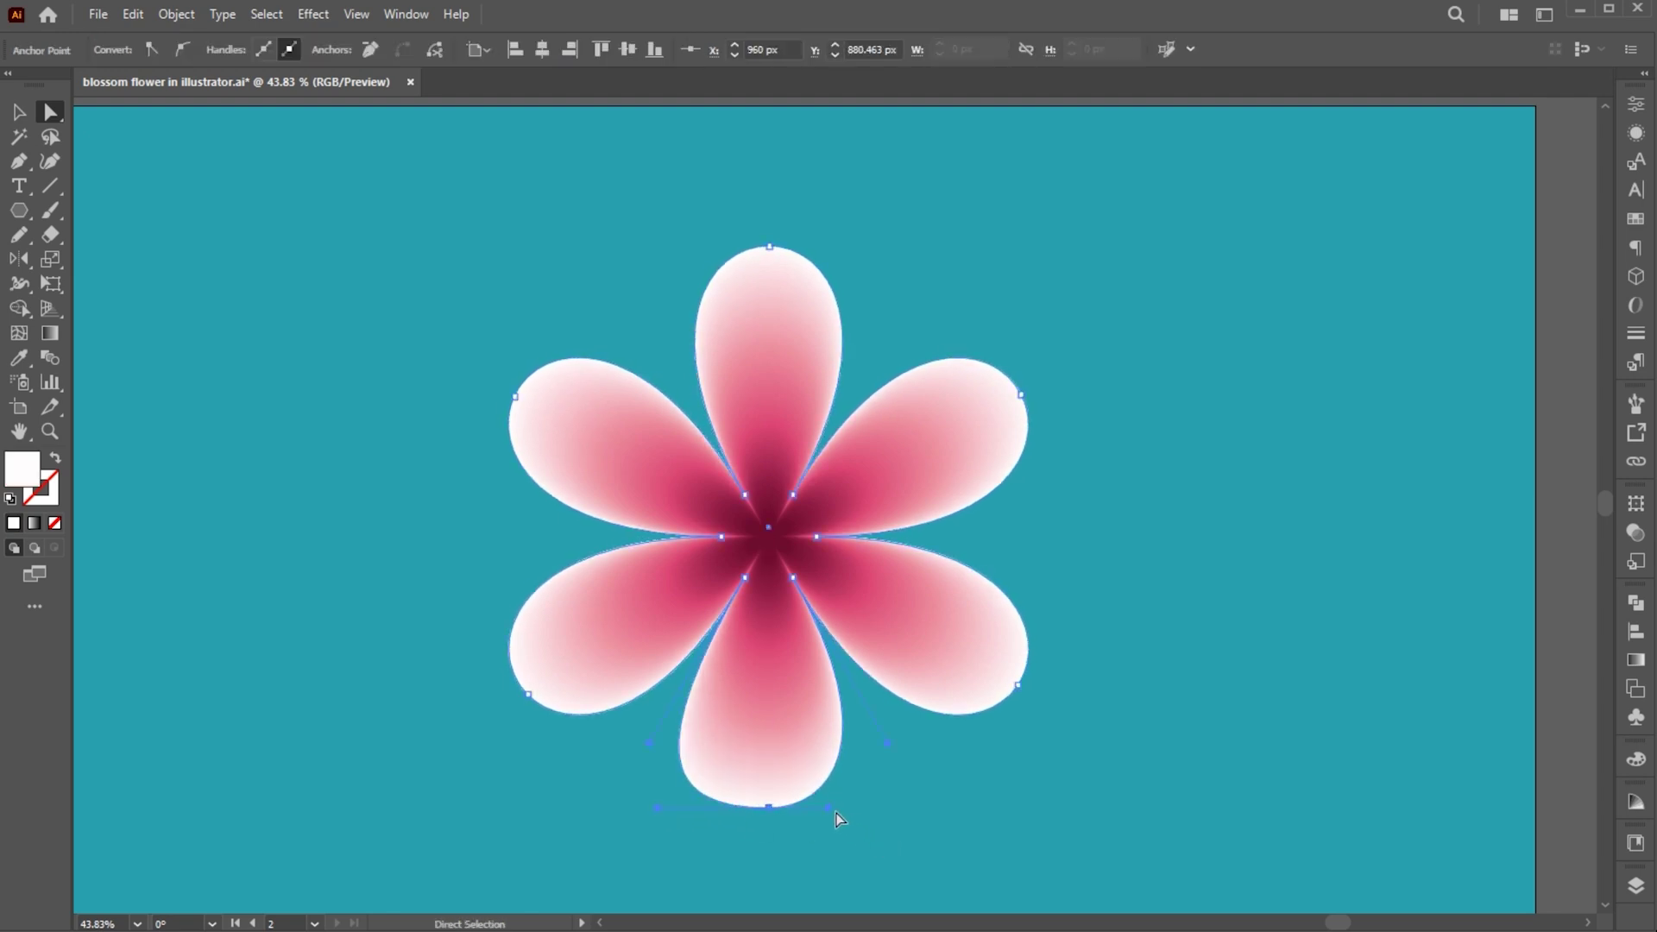
left_click_drag(829, 810, 888, 801)
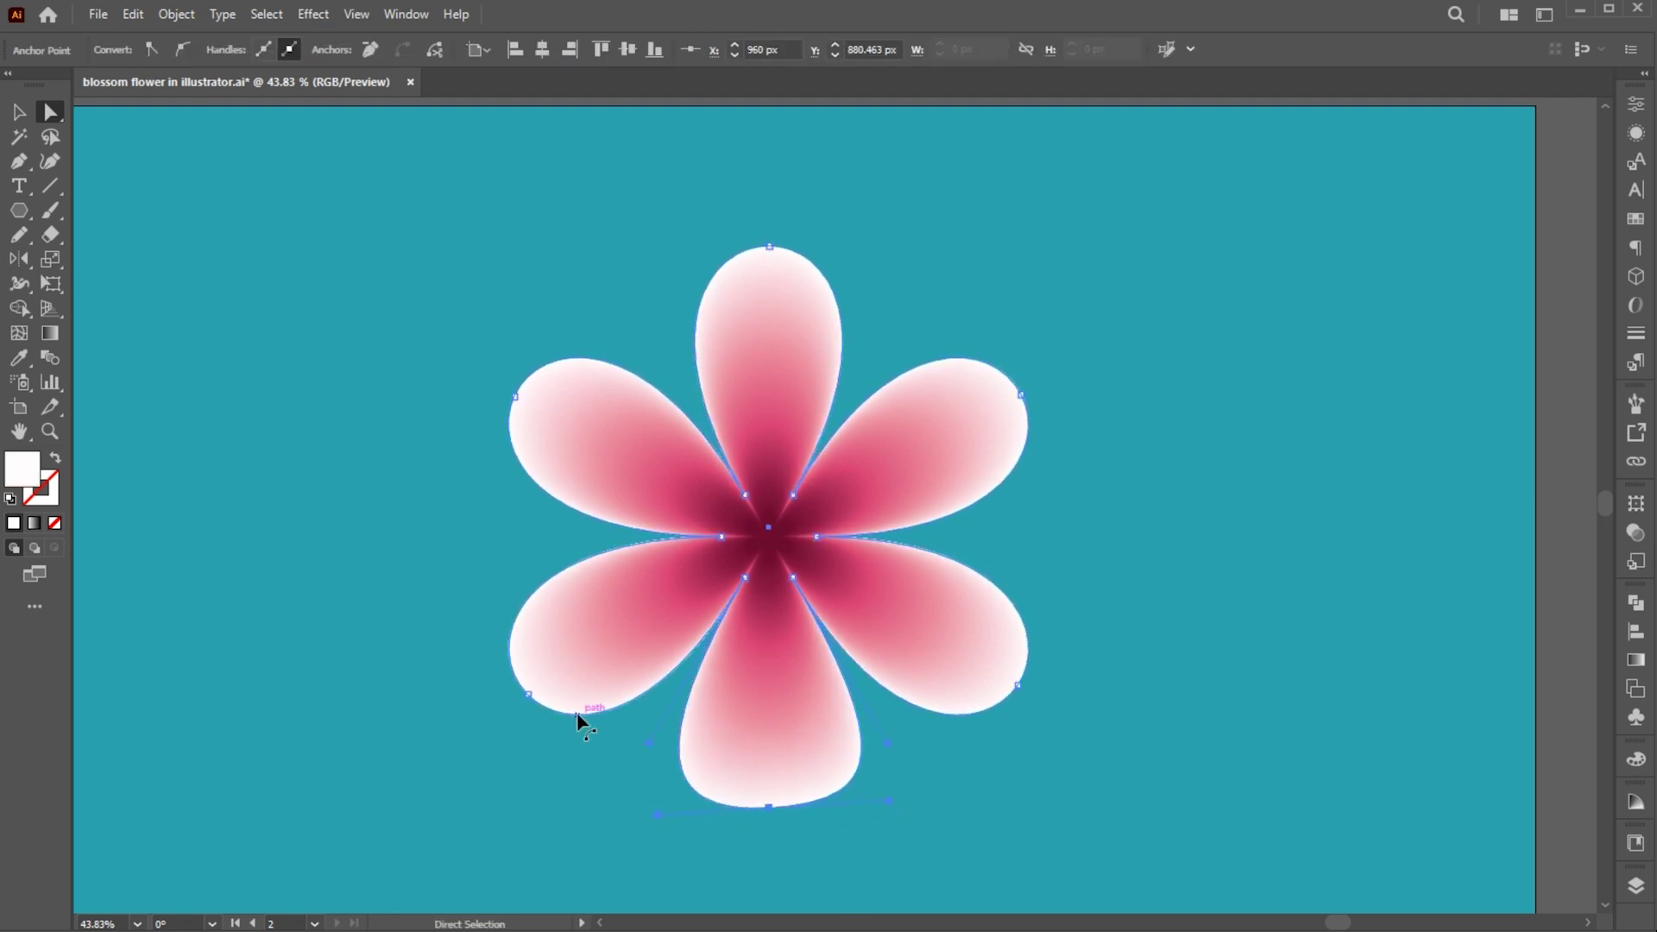
- Reshape the lower-left petal by moving its tip anchor inward to about X 677, Y 729 px and extending both handles
left_click_drag(532, 694, 542, 687)
left_click_drag(495, 641, 476, 616)
left_click_drag(582, 729, 597, 750)
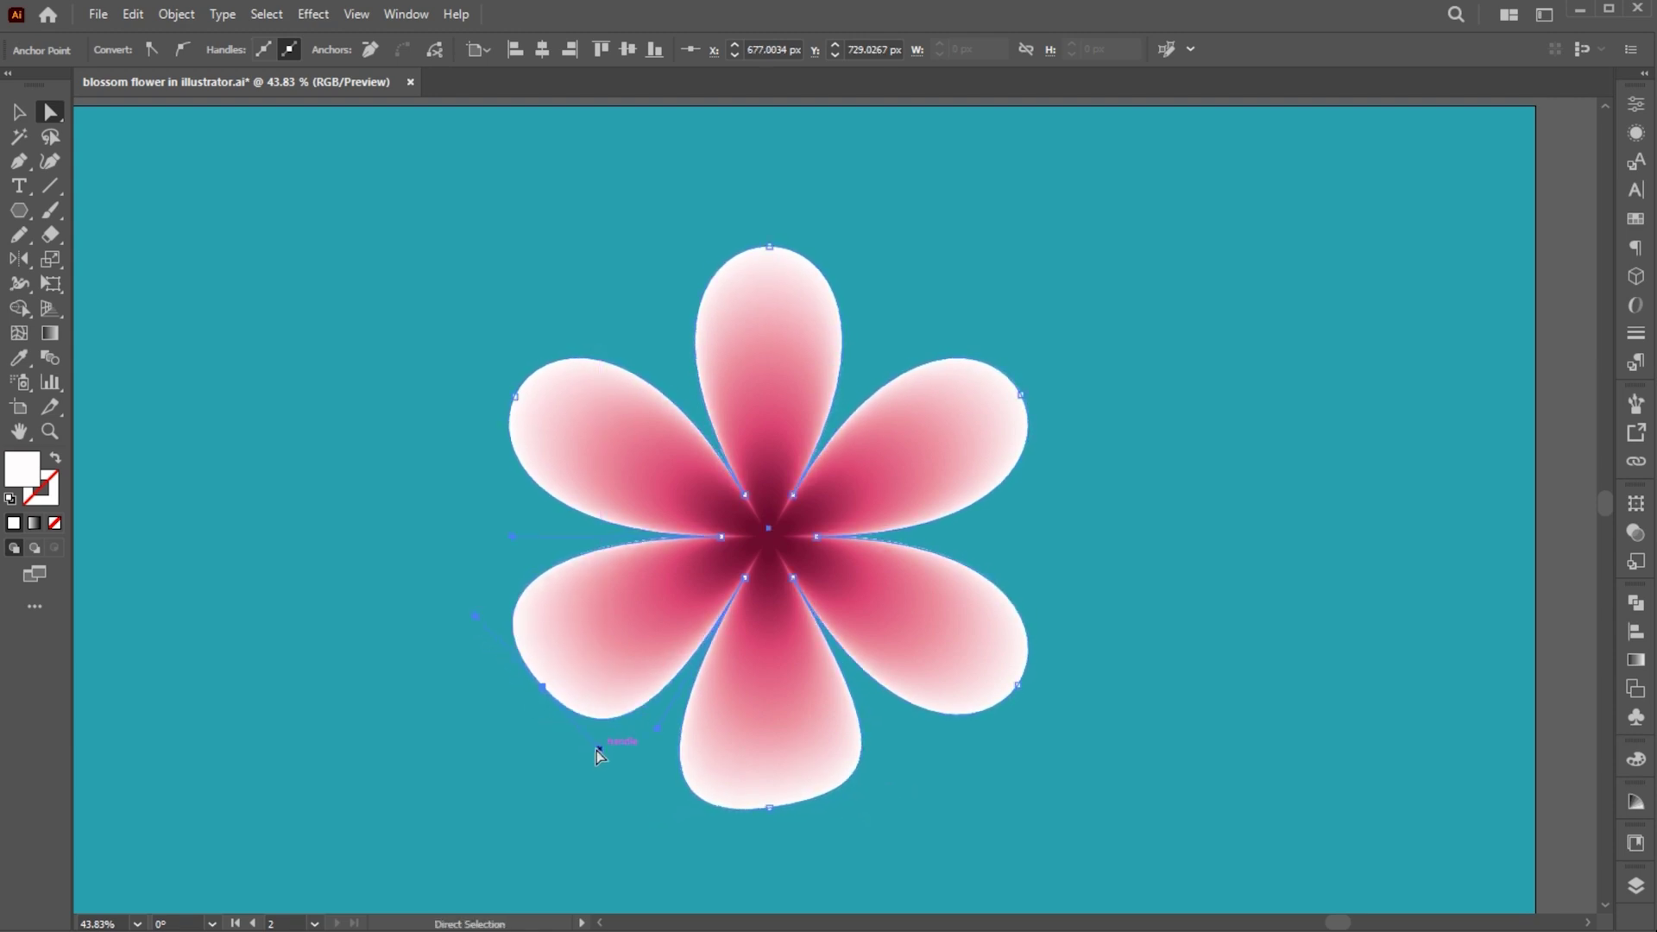
- Move the upper-left petal's tip anchor inward to about X 655, Y 375 px and extend that petal's and the lower-right petal's handles
left_click_drag(516, 397, 493, 482)
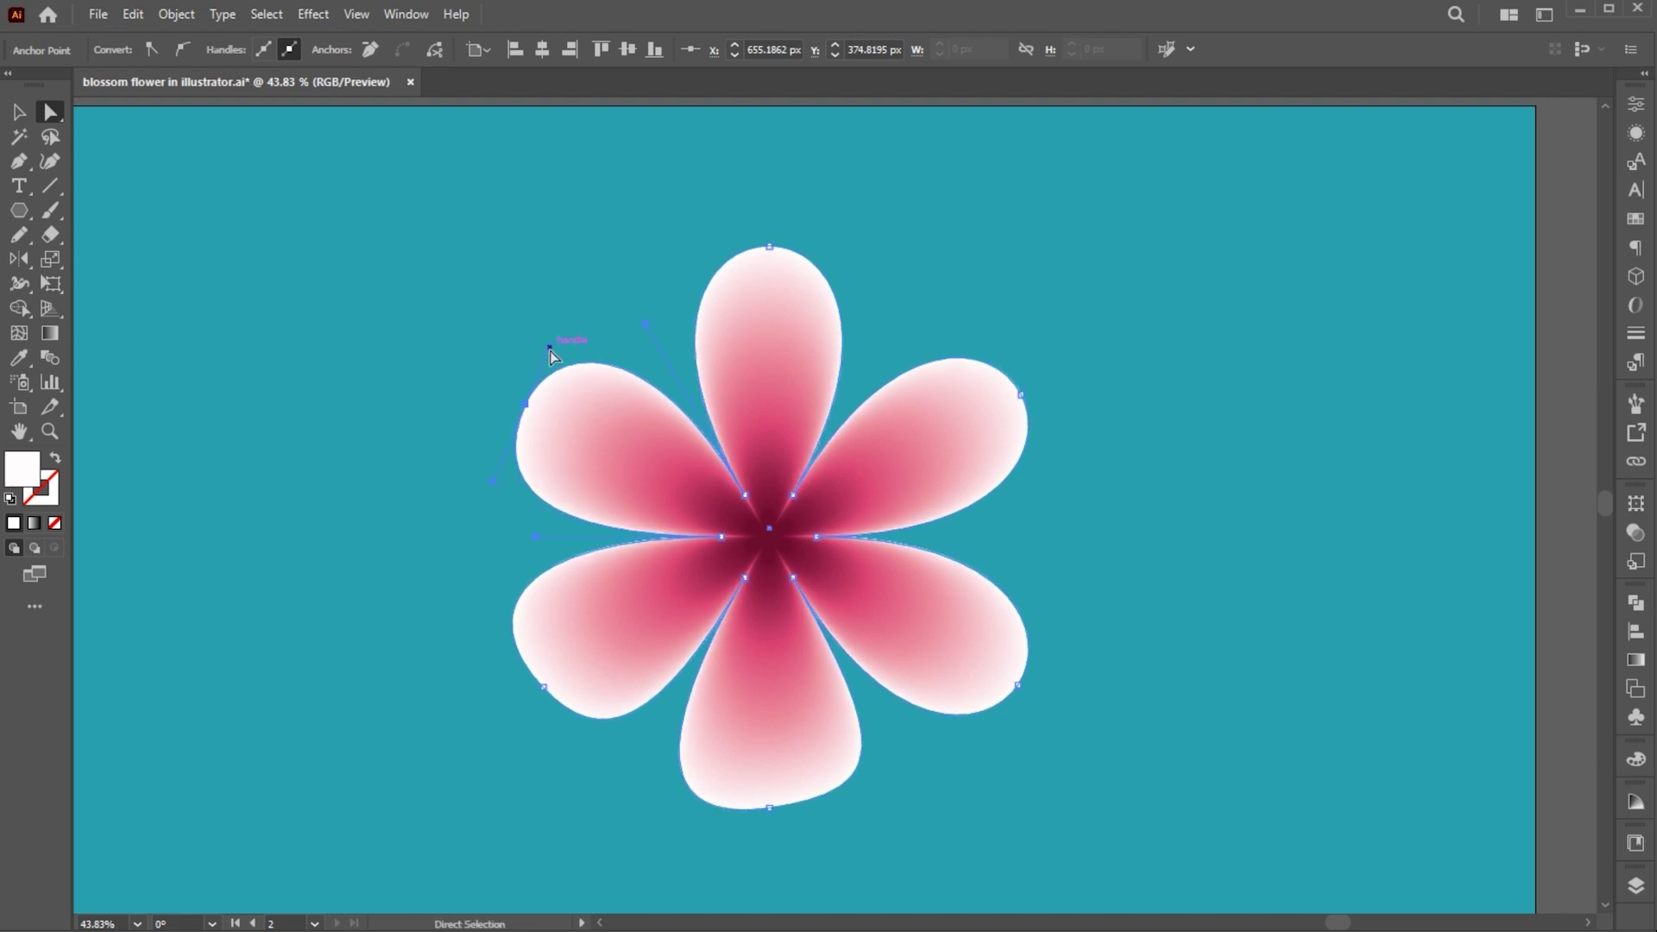
left_click_drag(549, 348, 563, 330)
left_click(1018, 685)
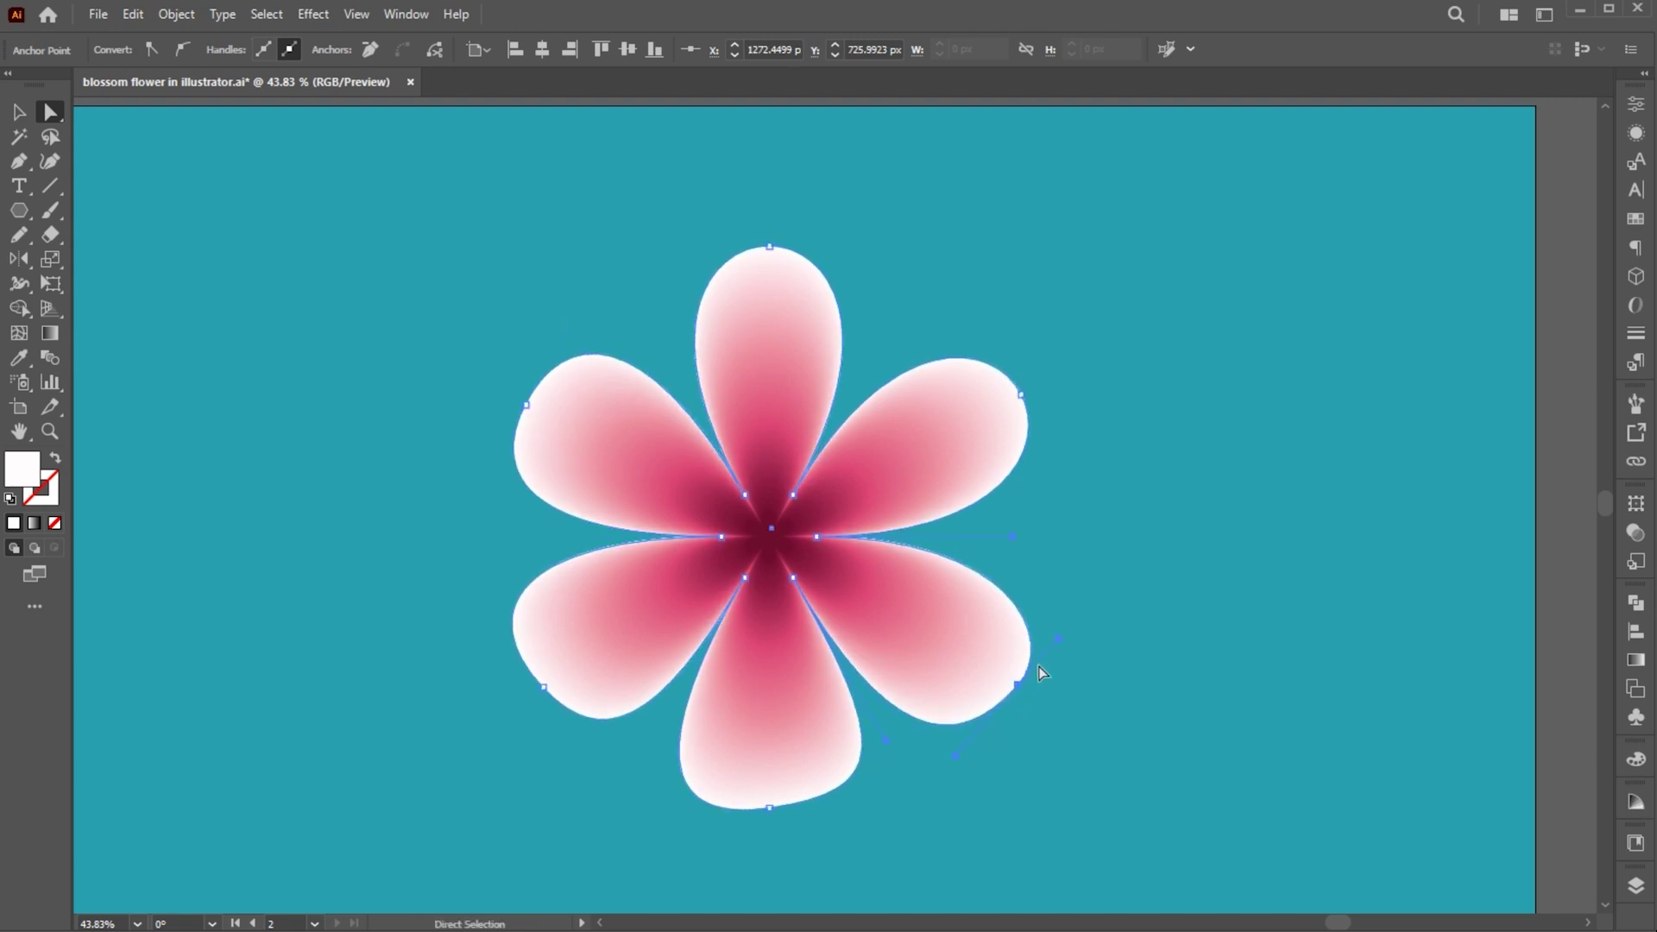
left_click_drag(1058, 640, 1060, 605)
left_click(1018, 685)
- Pull the upper-right petal's tip anchor in to about X 1240, Y 375 px and lower the top petal's tip to about Y 205 px
left_click(1022, 396)
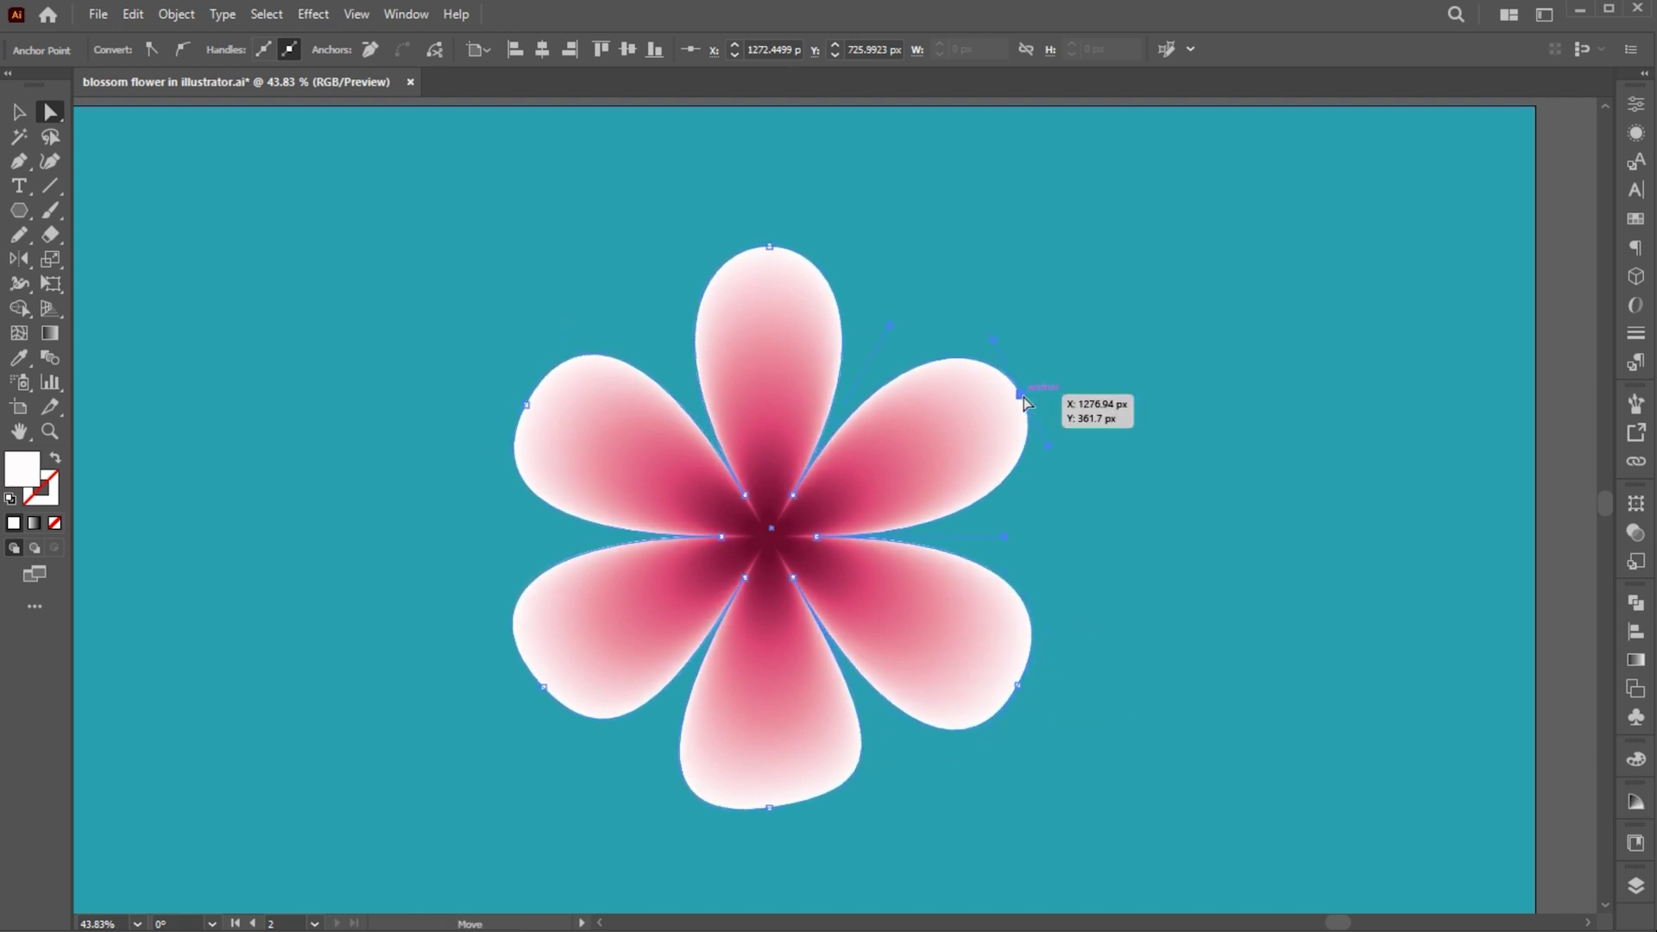
left_click_drag(1022, 395, 992, 406)
left_click_drag(964, 350, 969, 370)
left_click_drag(1019, 452, 1026, 441)
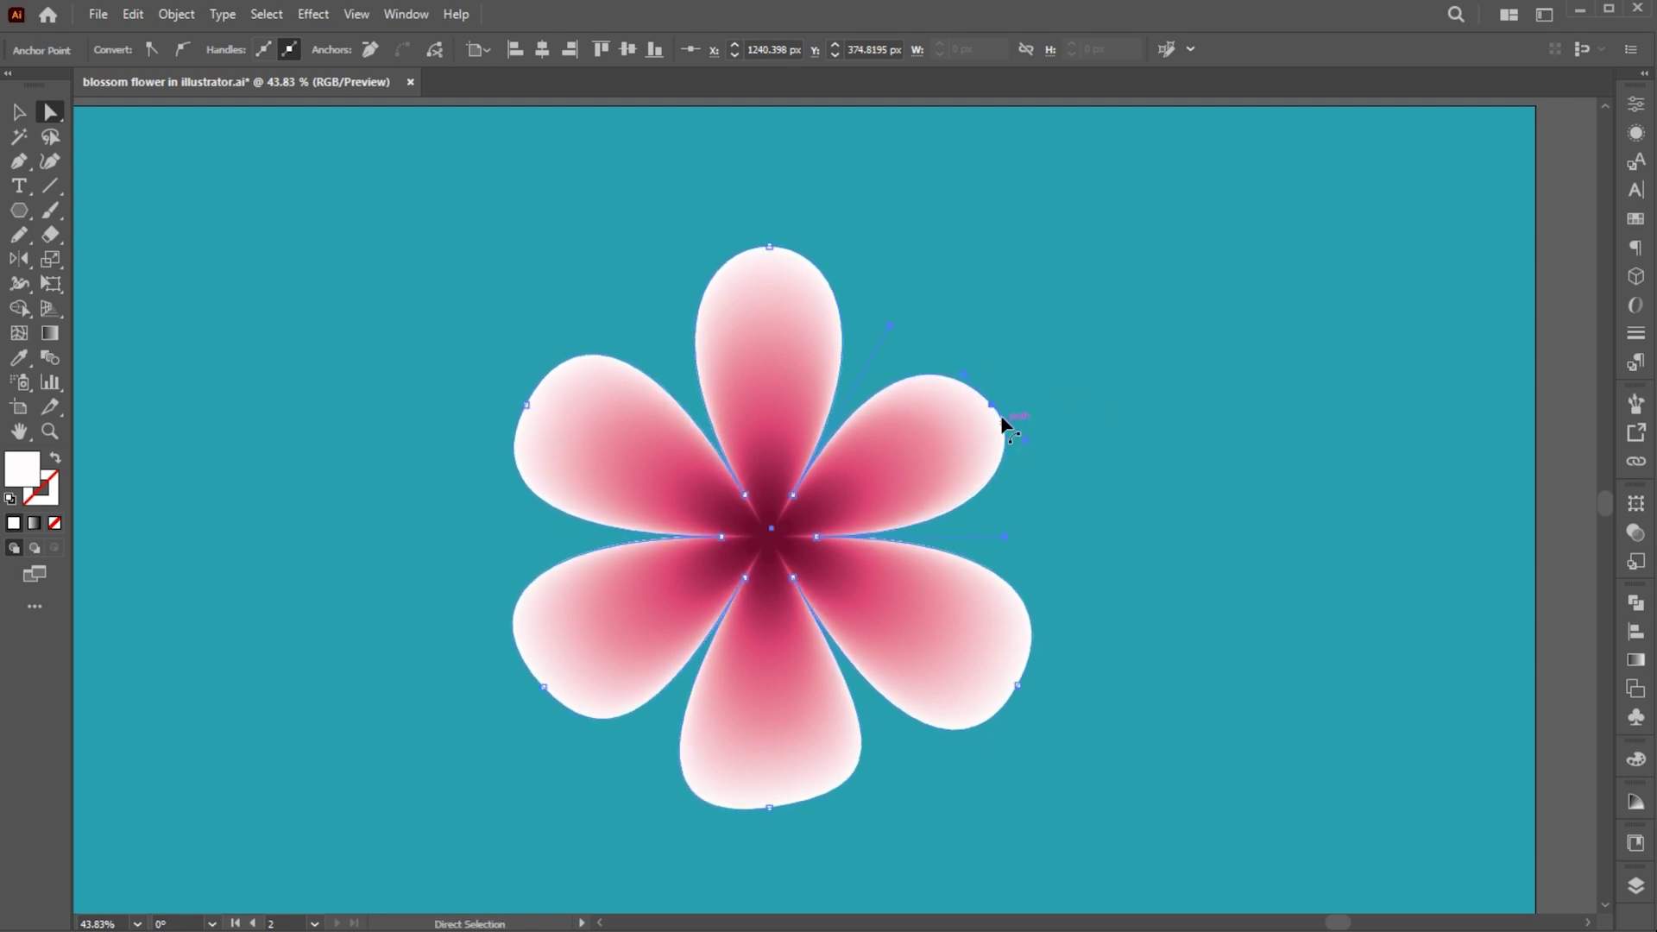
mouse_move(769, 248)
left_mouse_down()
mouse_move(774, 276)
mouse_move(853, 278)
mouse_move(715, 277)
mouse_move(769, 273)
left_mouse_up()
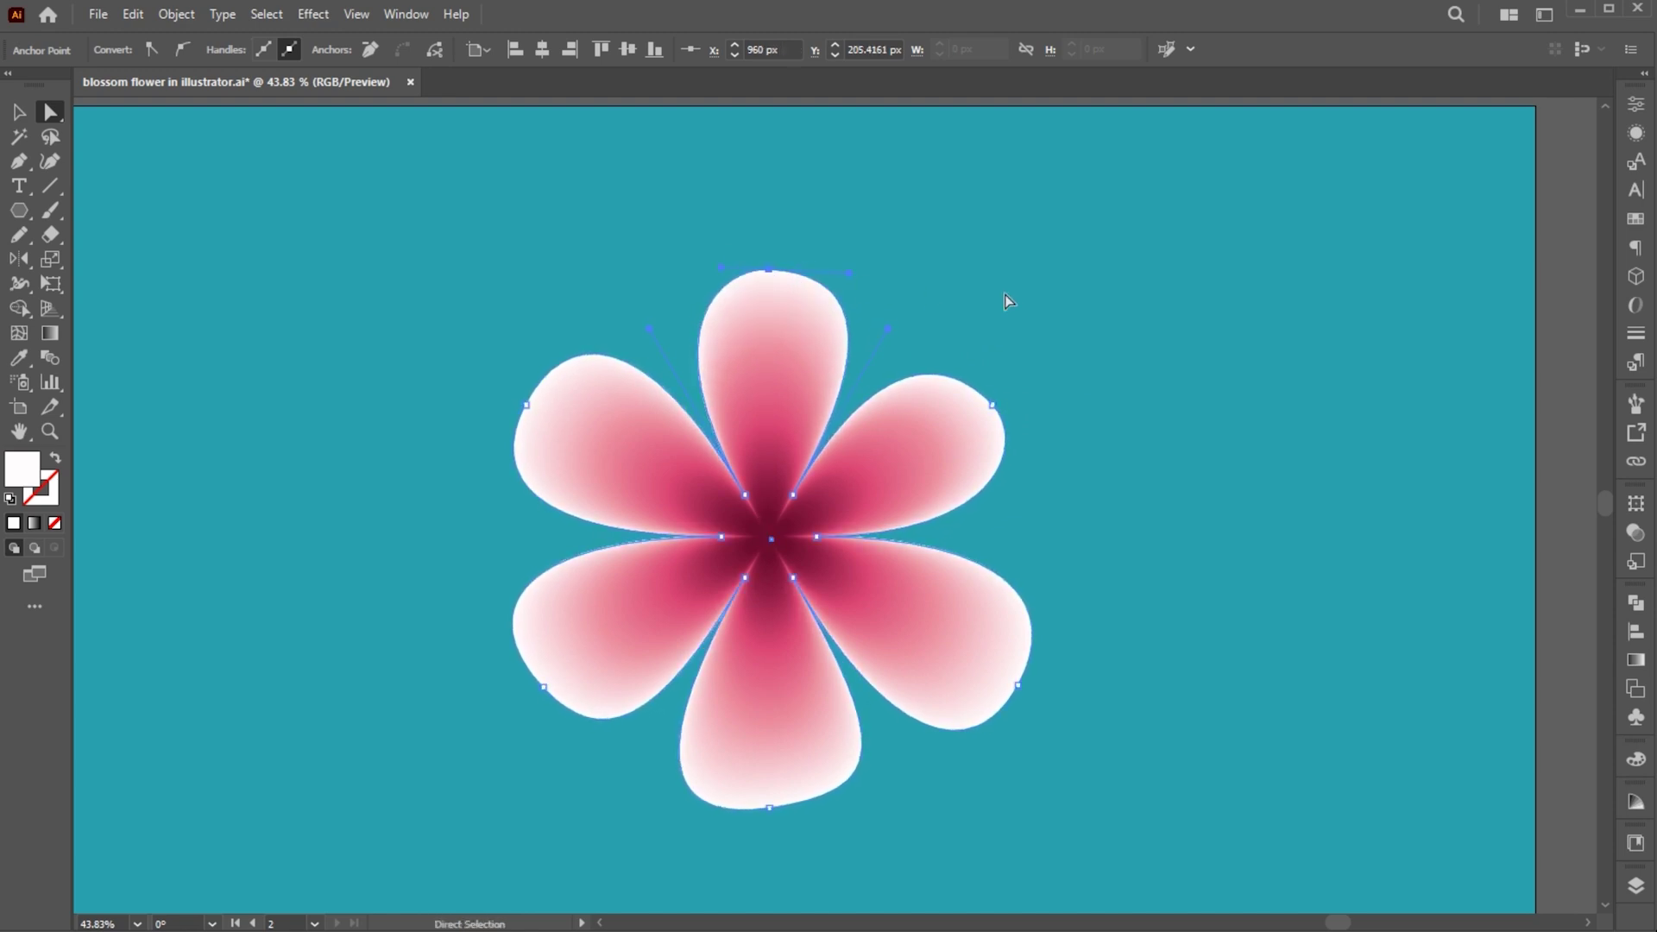
left_click(1006, 298)
- Widen the bottom petal's tip by extending both handles of its anchor outward
left_click_drag(769, 808, 770, 816)
left_click_drag(658, 822, 643, 825)
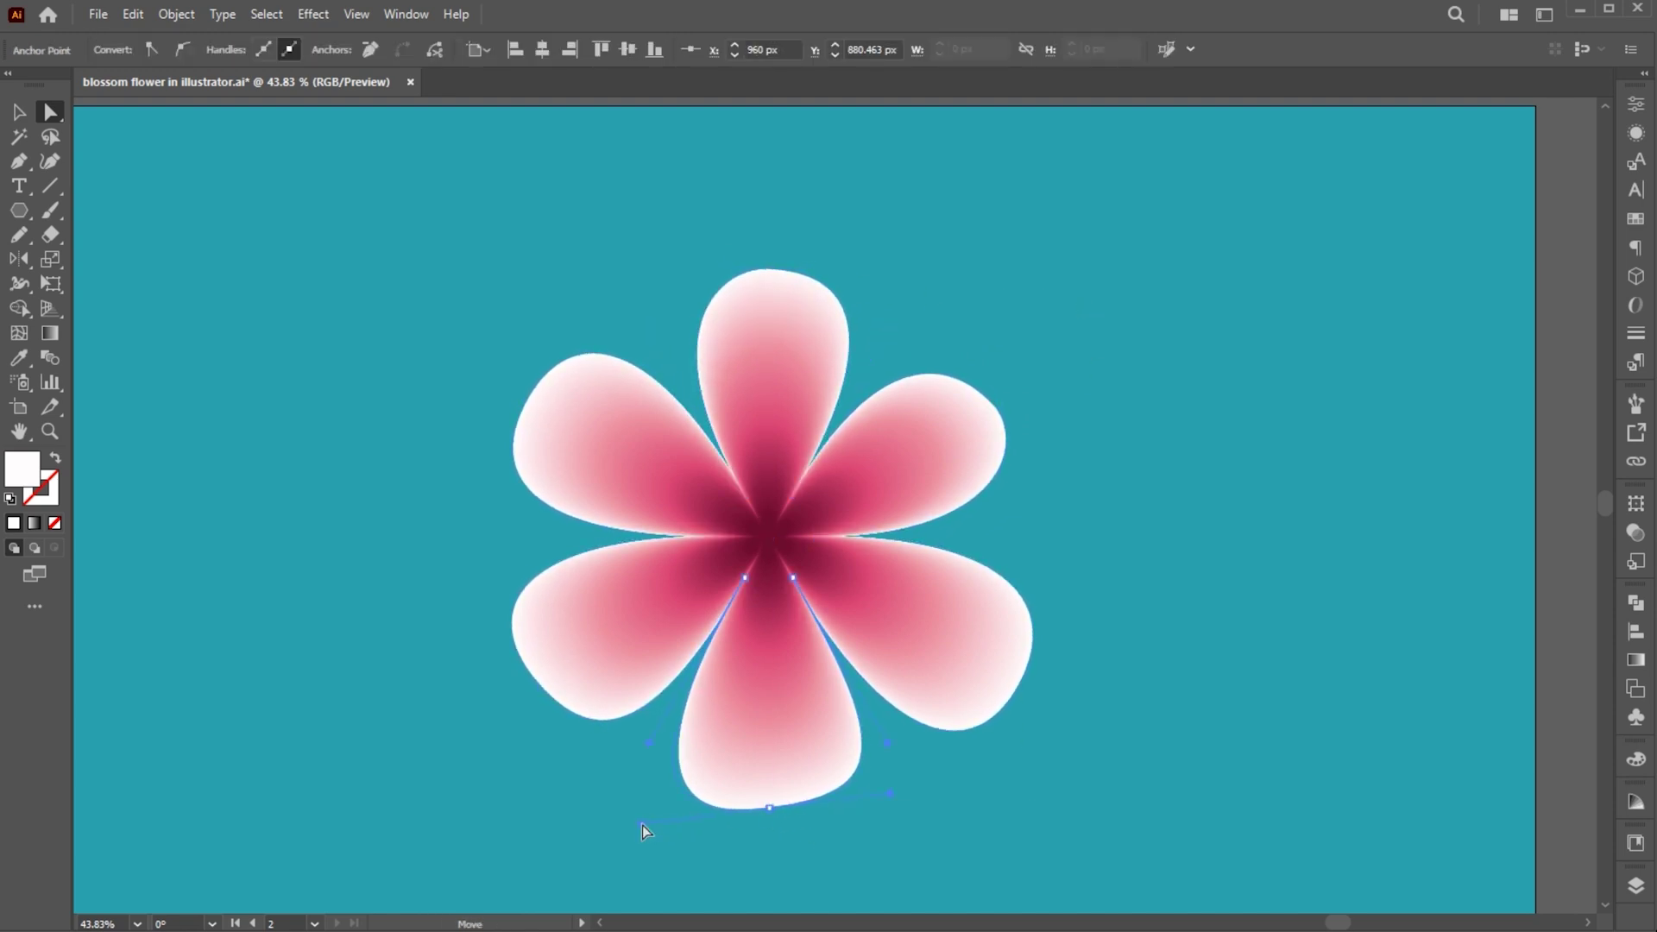
left_click_drag(887, 794, 920, 794)
left_click(1080, 757)
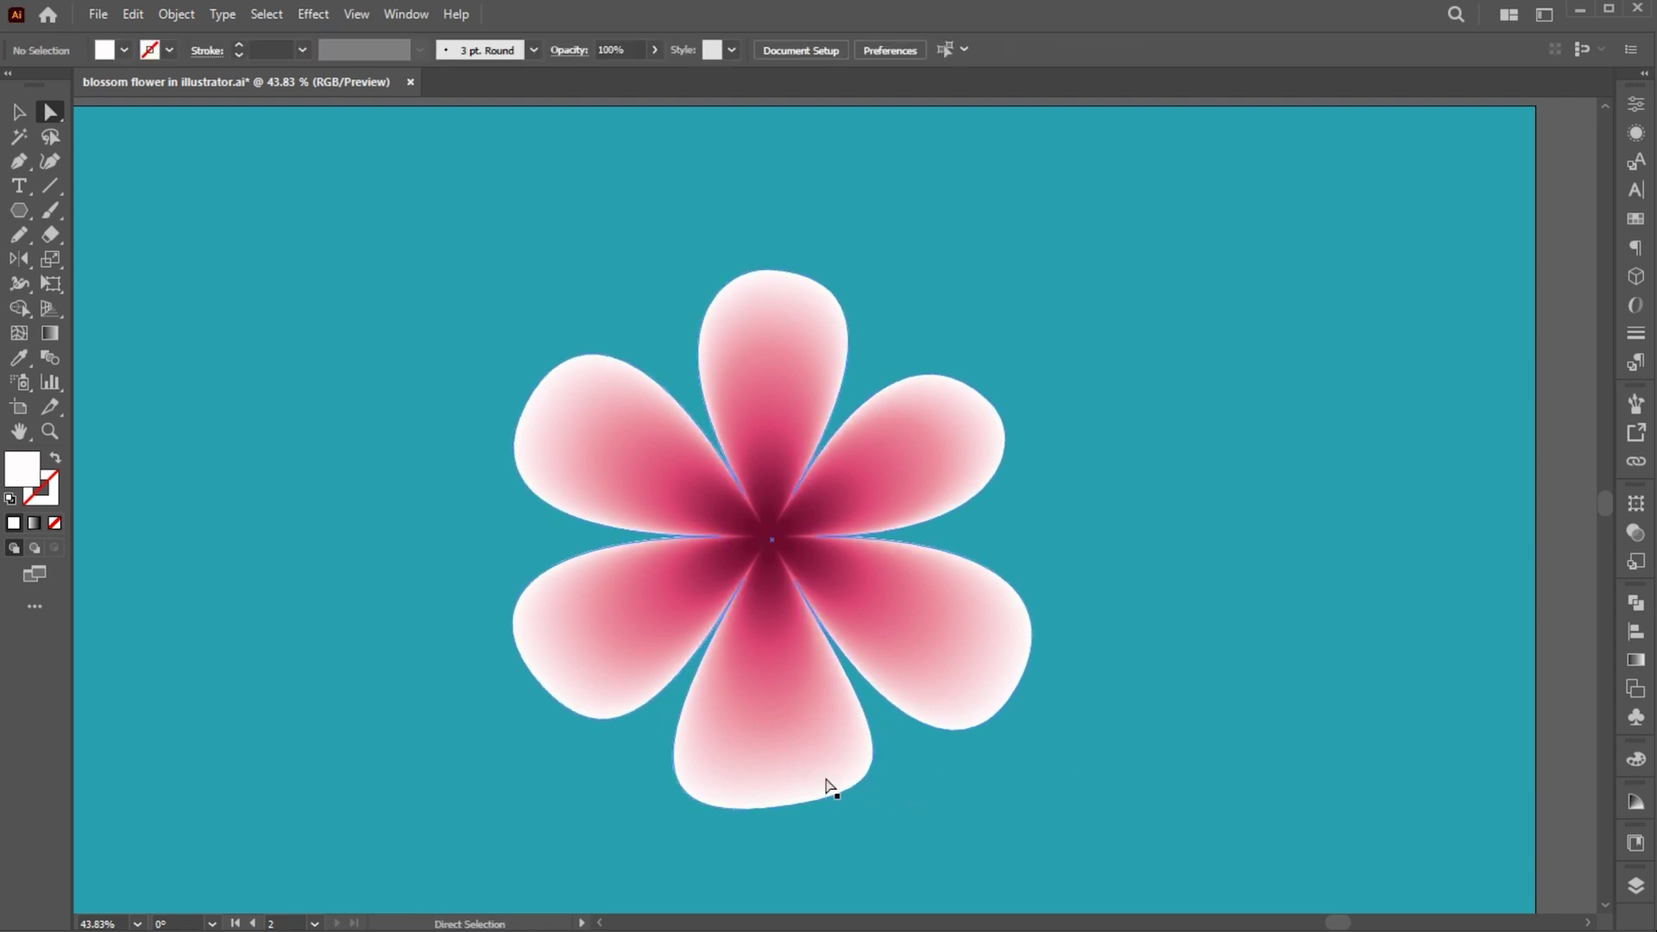
left_click(769, 807)
key("v")
left_click(1134, 656)
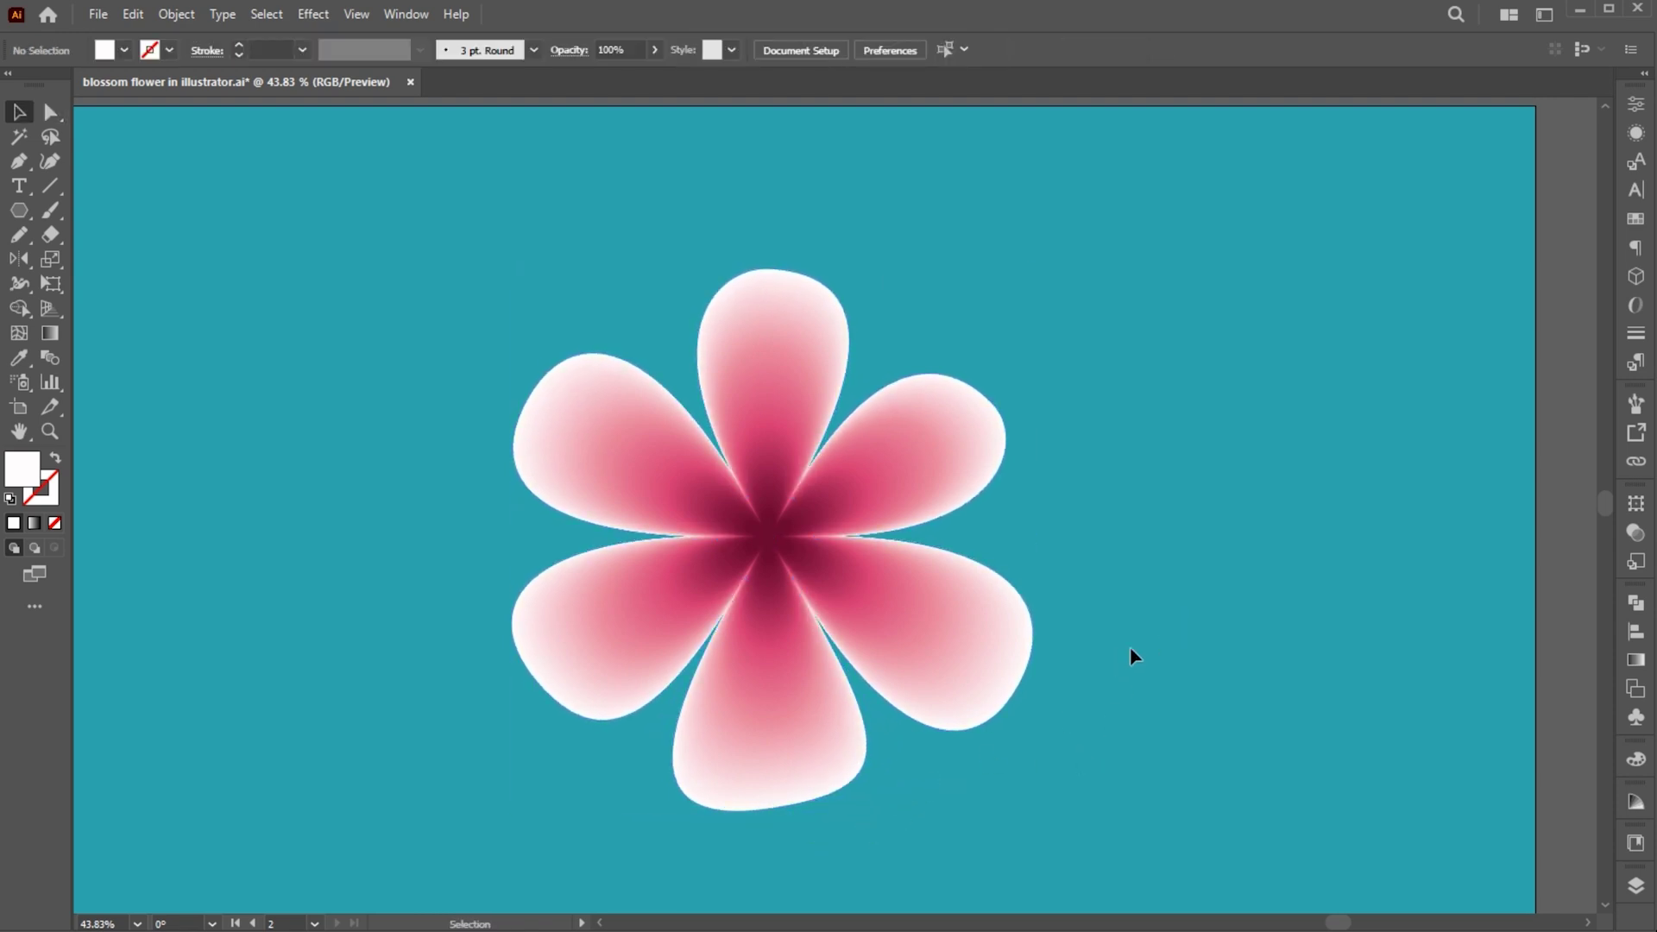
- Draw an S-curved open path with the Pen tool from below the artboard's bottom edge up to its upper-right area
key("ctrl+space")
left_click_drag(1021, 605, 572, 611)
left_click(891, 614)
left_click(956, 637)
key("space")
left_click_drag(967, 641, 941, 607)
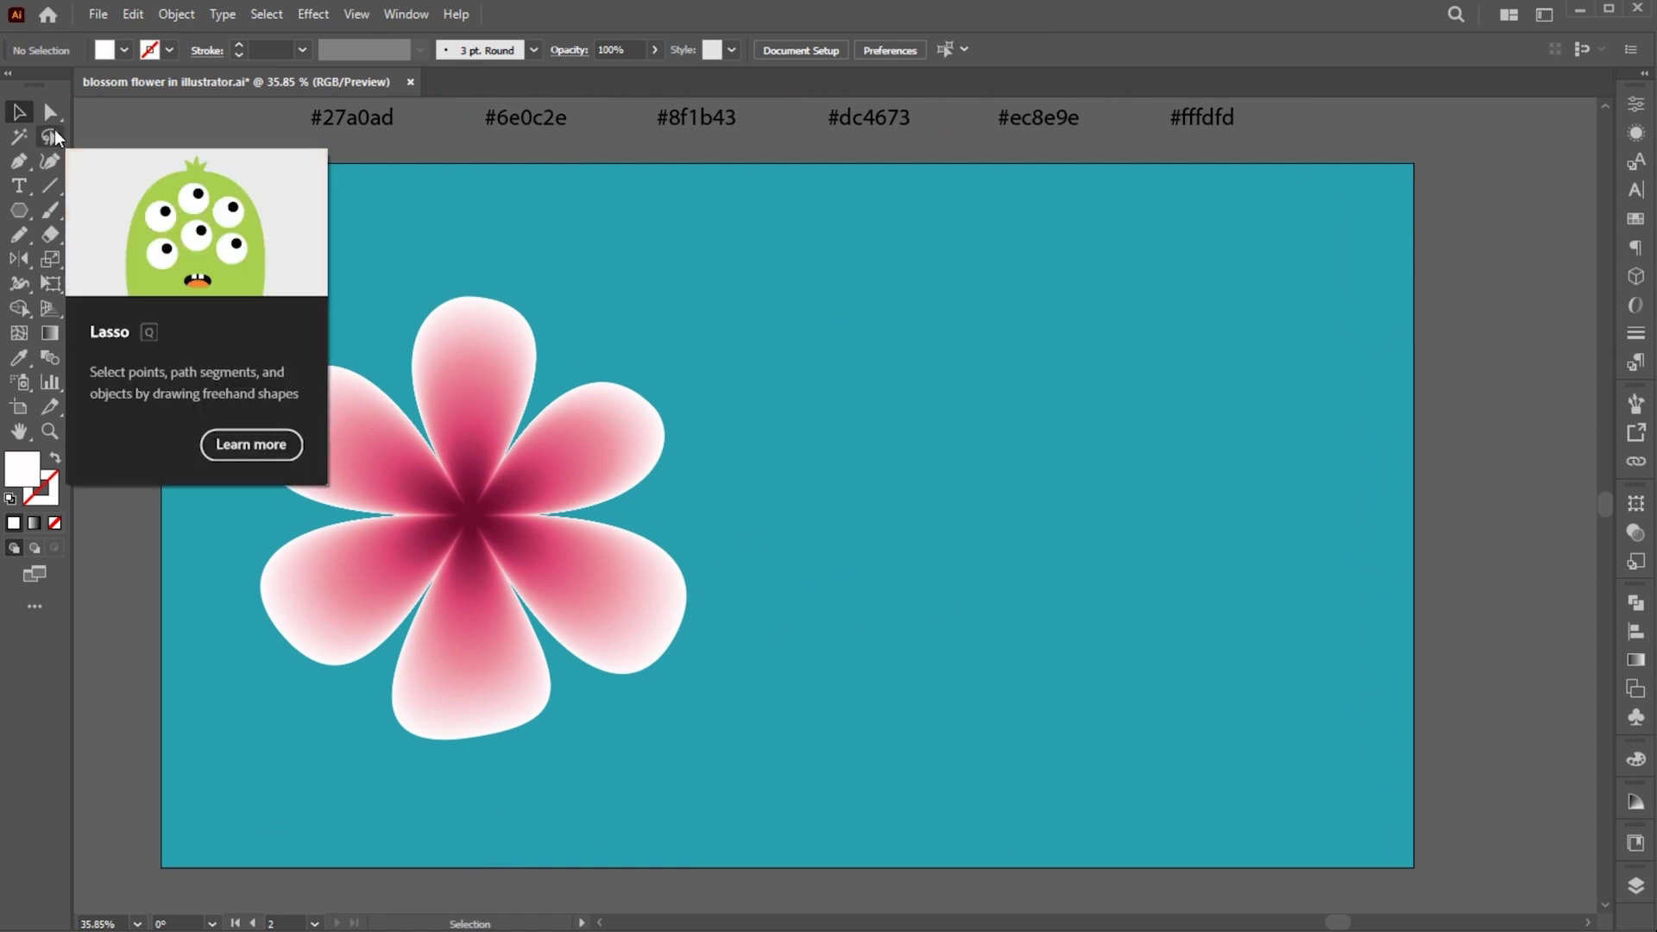
key("p")
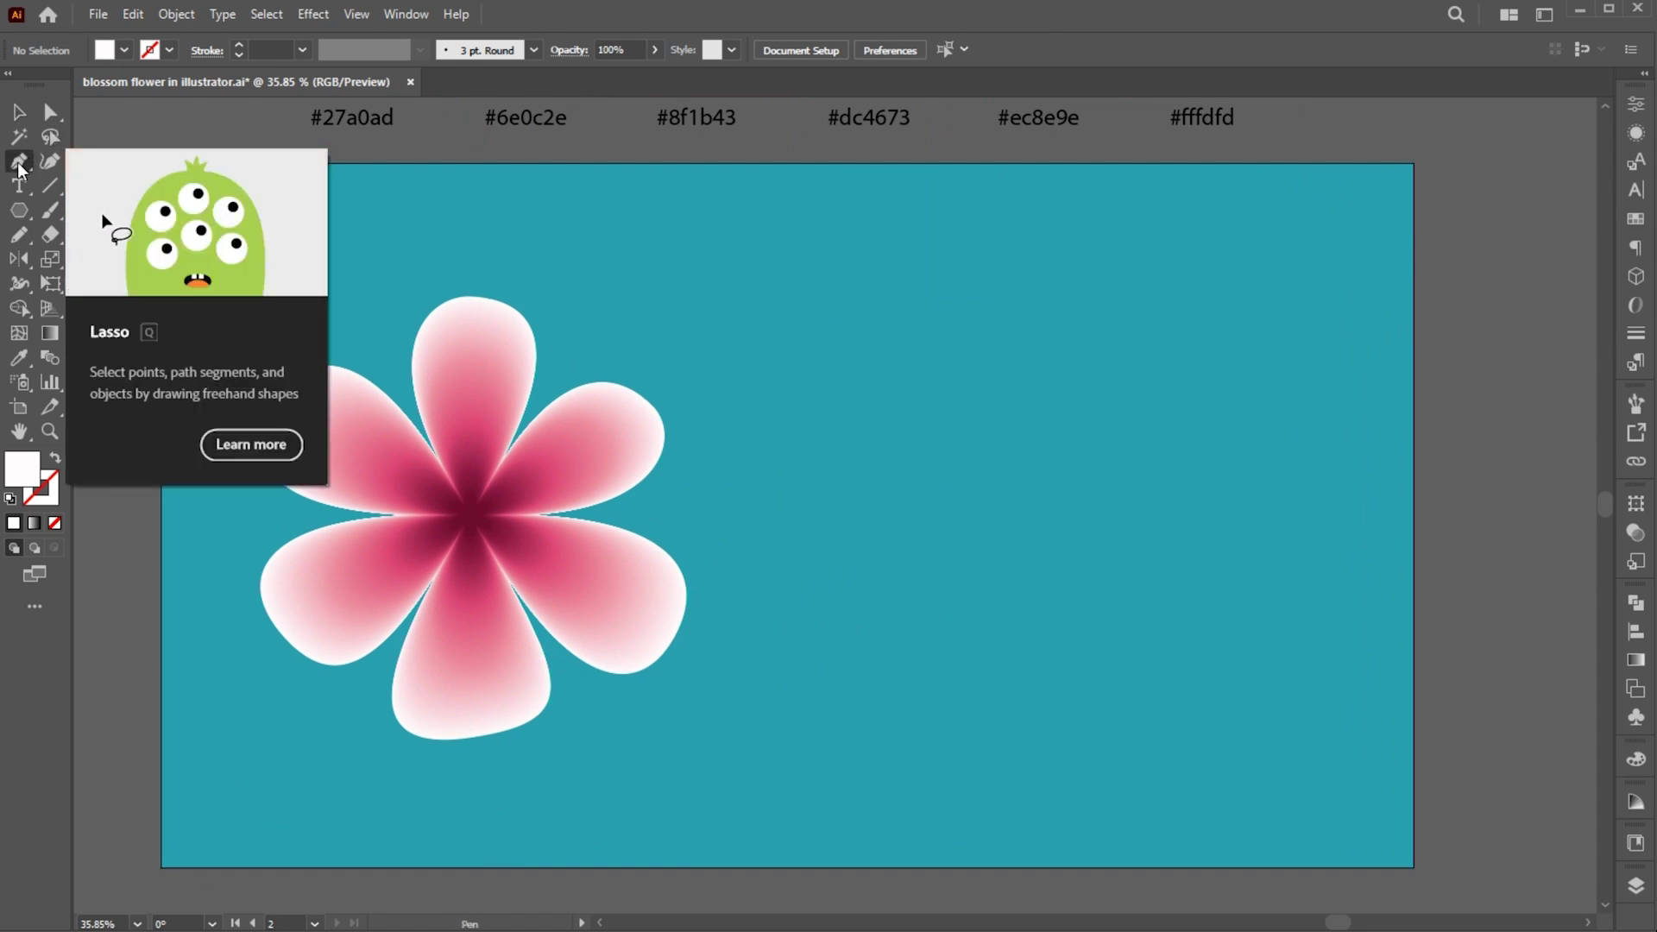
left_click(505, 885)
left_click_drag(928, 664, 1040, 499)
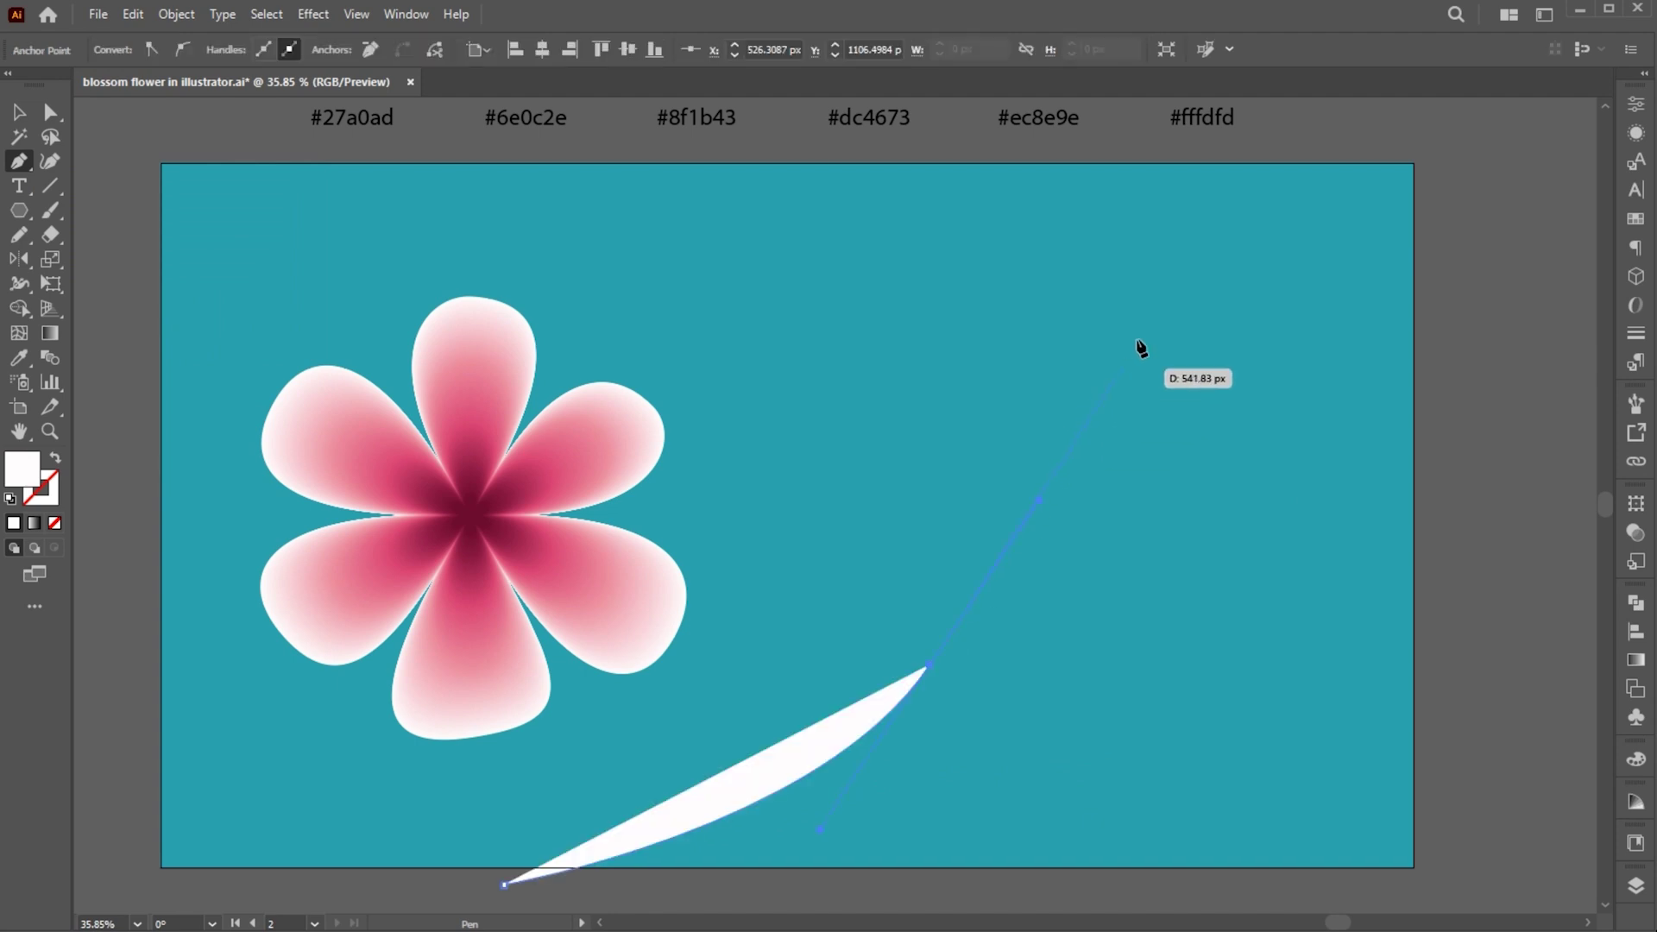
left_click_drag(1295, 255, 1479, 189)
key("v")
left_click(1317, 461)
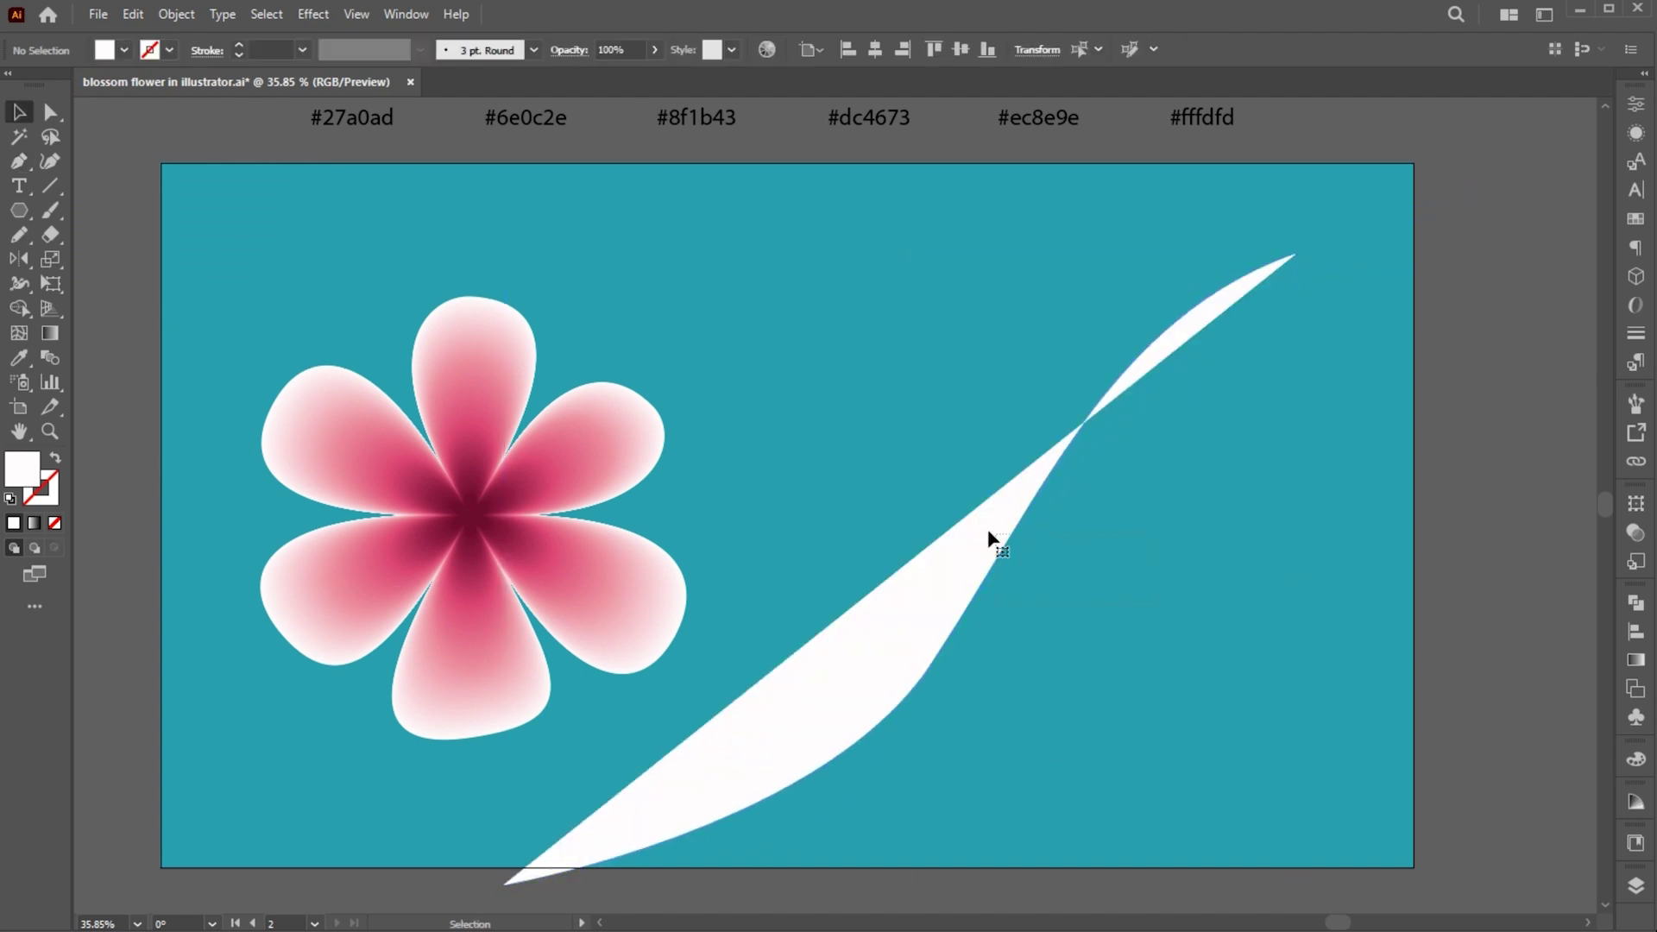
- Swap the curved path's fill and stroke and widen its lower end to about 70 pt and its middle with the Width tool
left_click(990, 540)
left_click(52, 462)
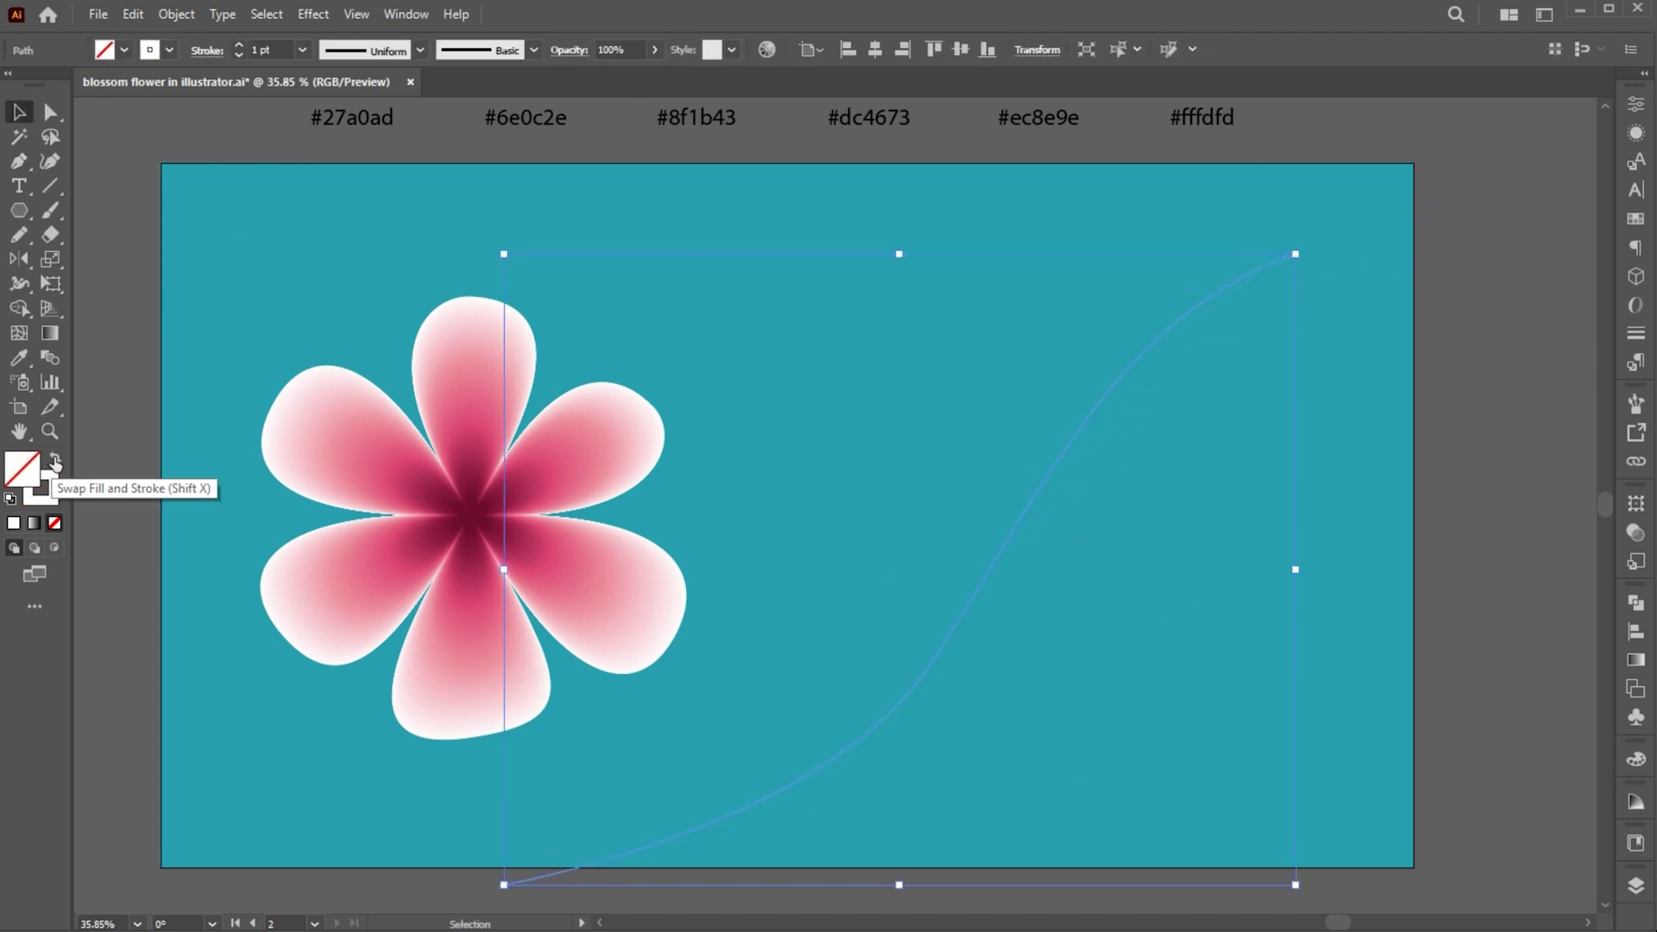
left_click(19, 284)
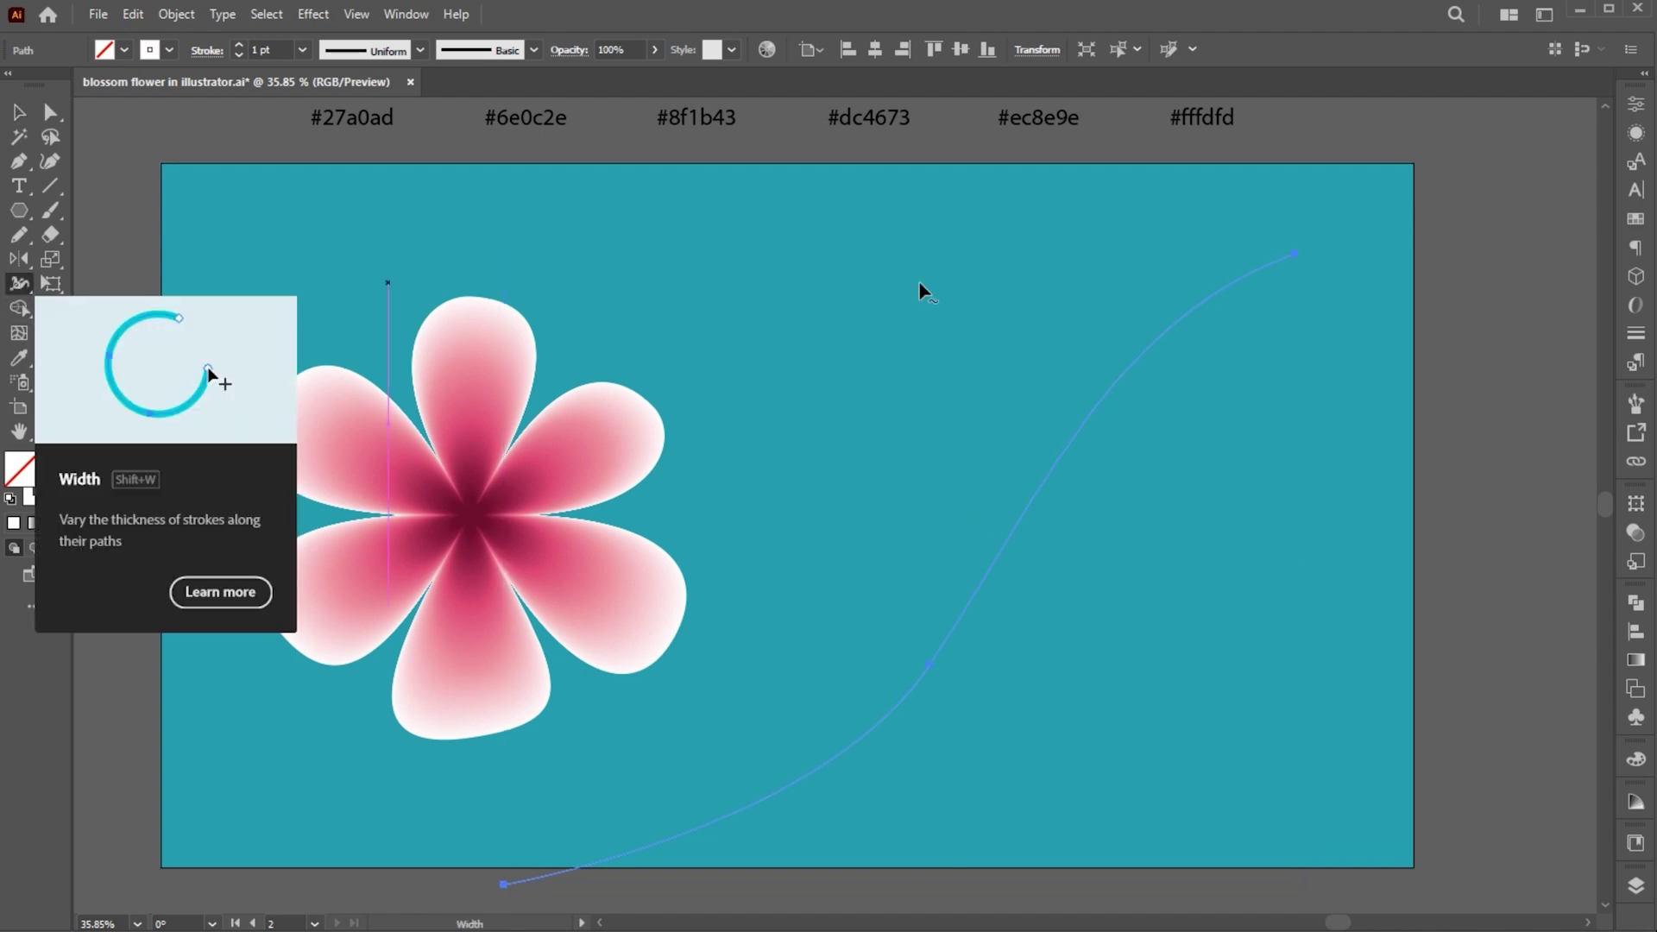
left_click_drag(504, 883, 509, 906)
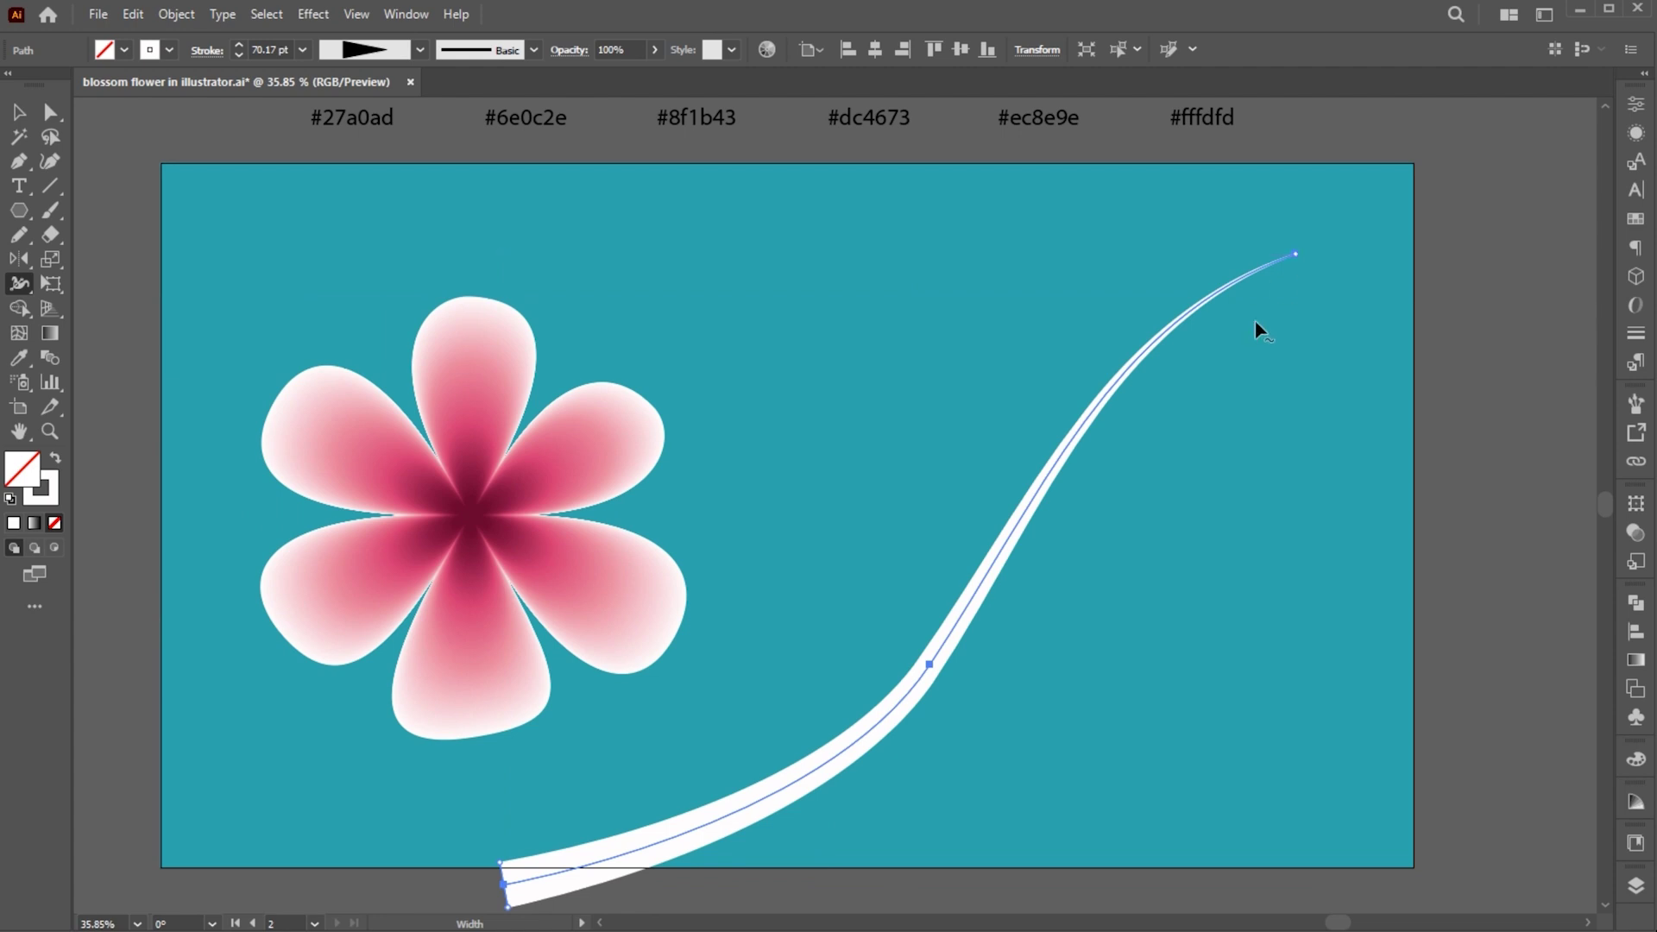
left_click_drag(1081, 423, 1091, 432)
- Smooth the branch curve by extending the middle anchor's lower handle and the upper end anchor's handle
key("v")
key("a")
left_click(929, 664)
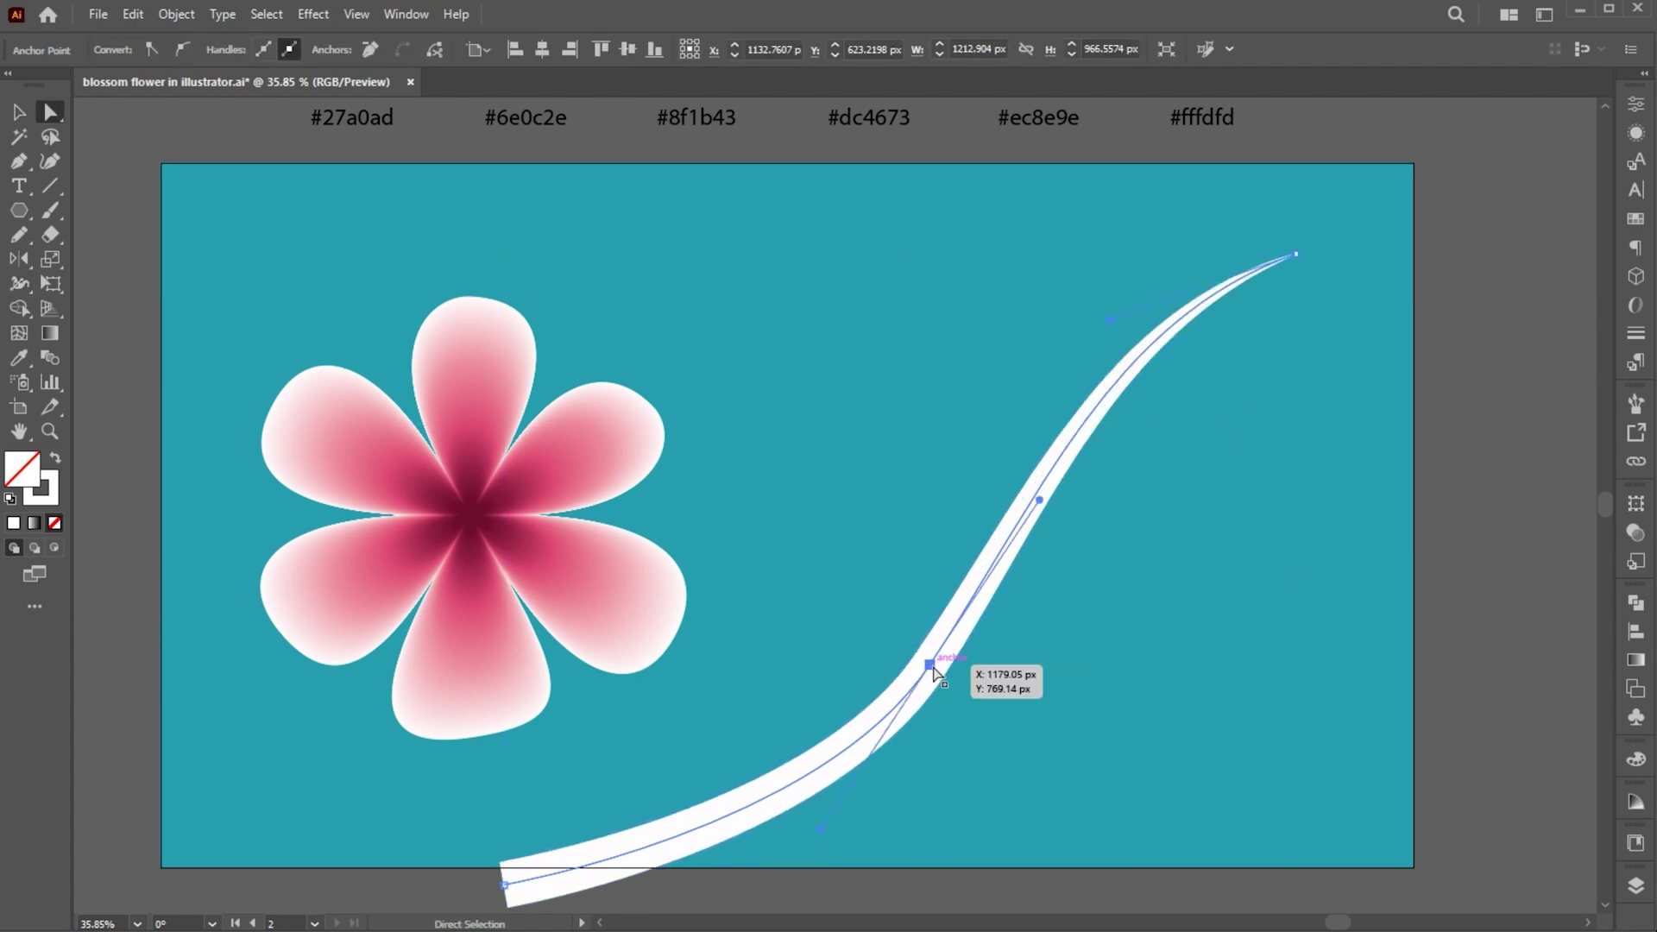
left_click_drag(821, 832, 768, 854)
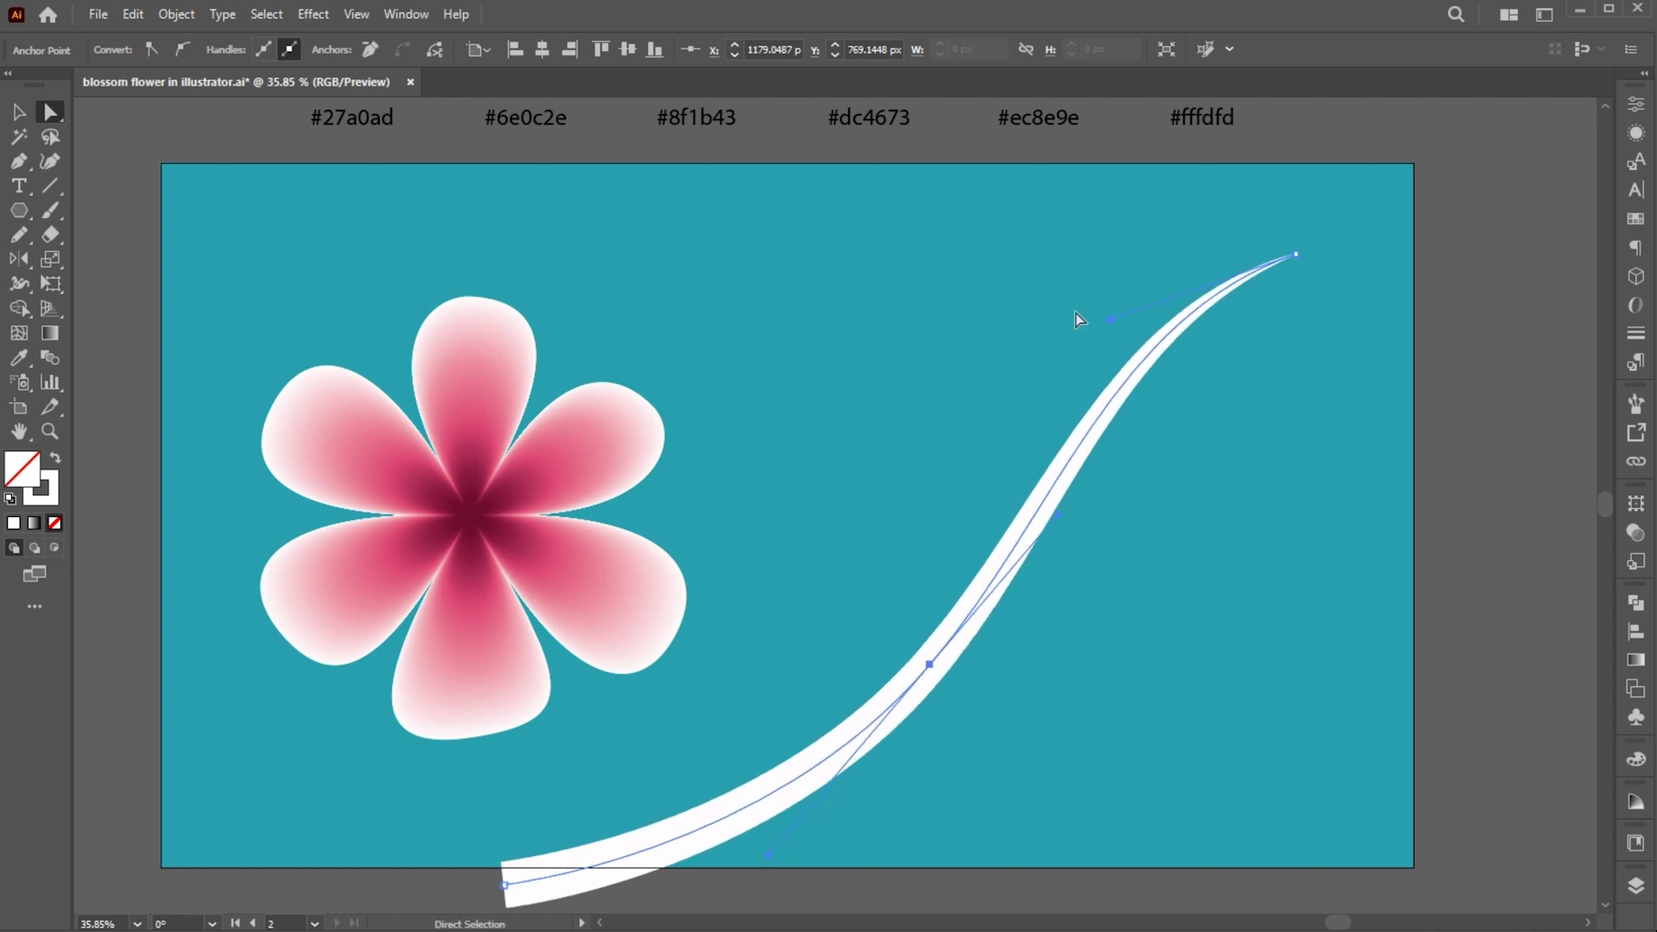
mouse_move(1111, 319)
left_mouse_down()
mouse_move(1028, 319)
mouse_move(1034, 305)
left_mouse_up()
key("v")
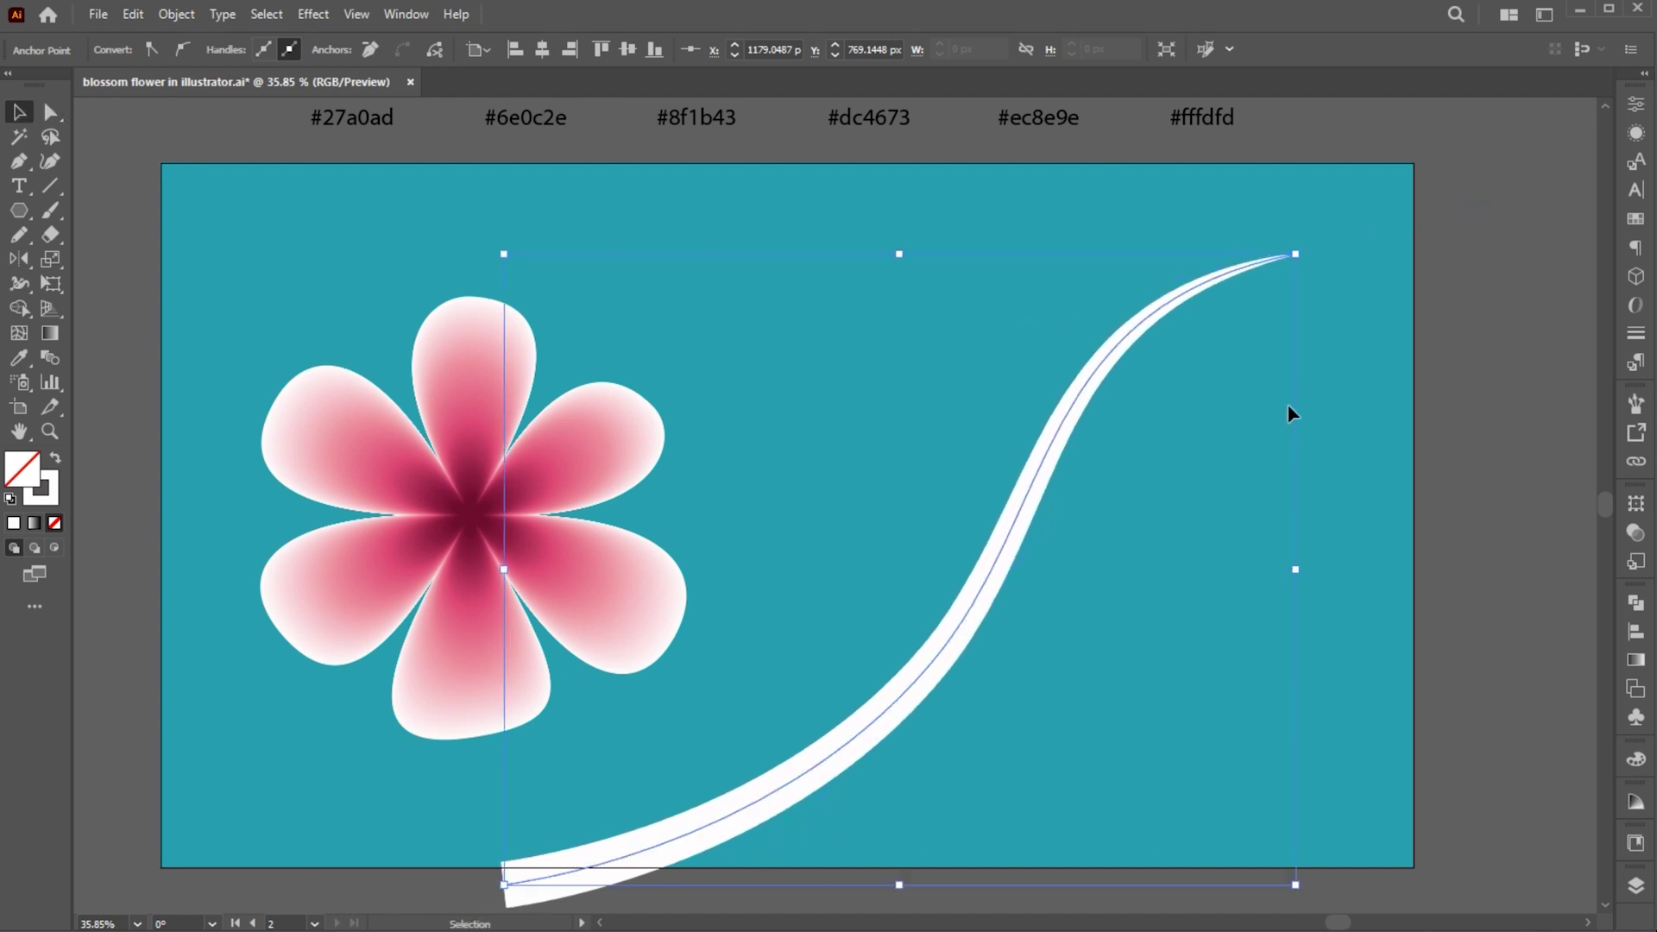
left_click(1284, 404)
- Set the branch's stroke color to dark brown #280000
left_click(1018, 425)
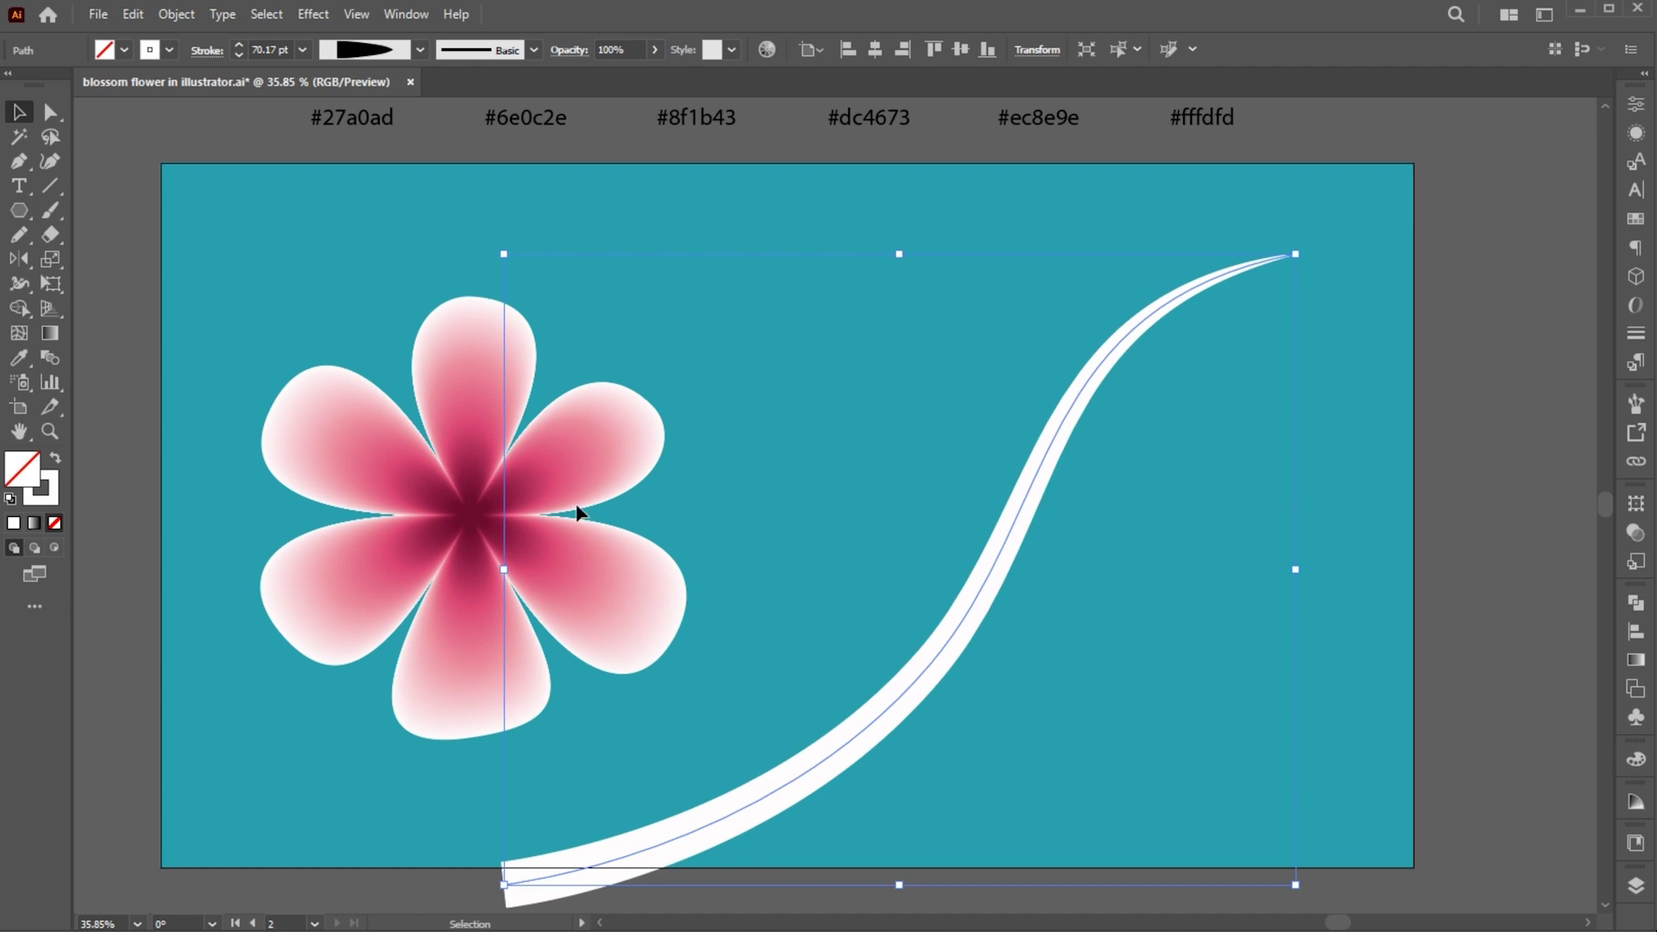
double_click(51, 502)
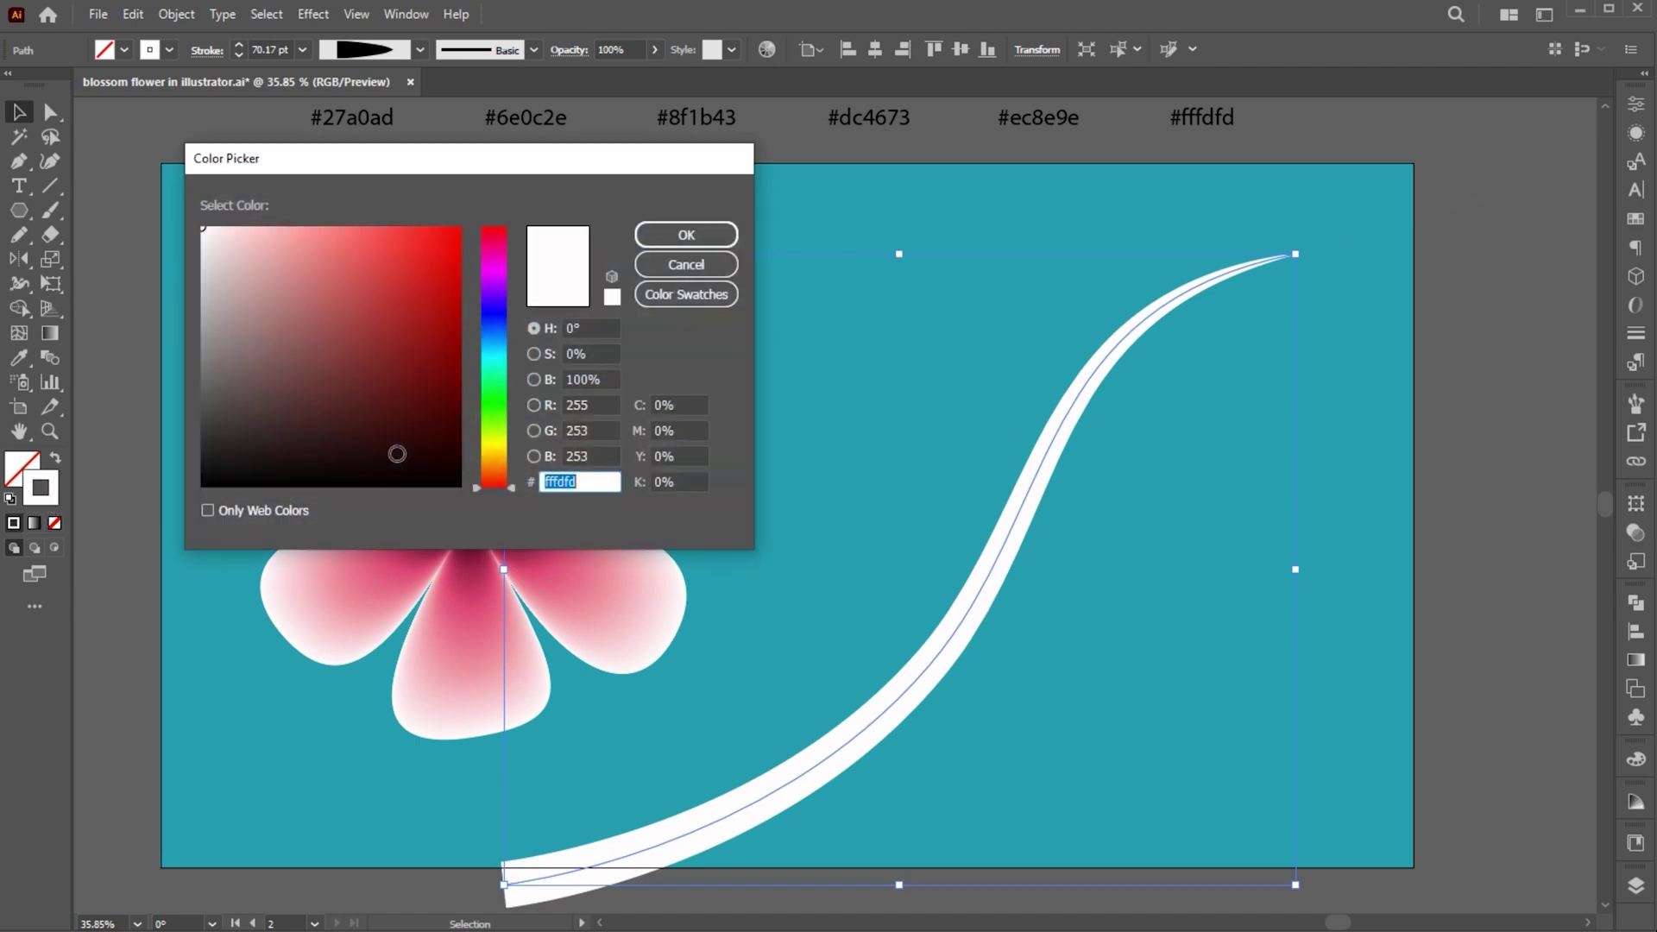
left_click_drag(397, 453, 464, 447)
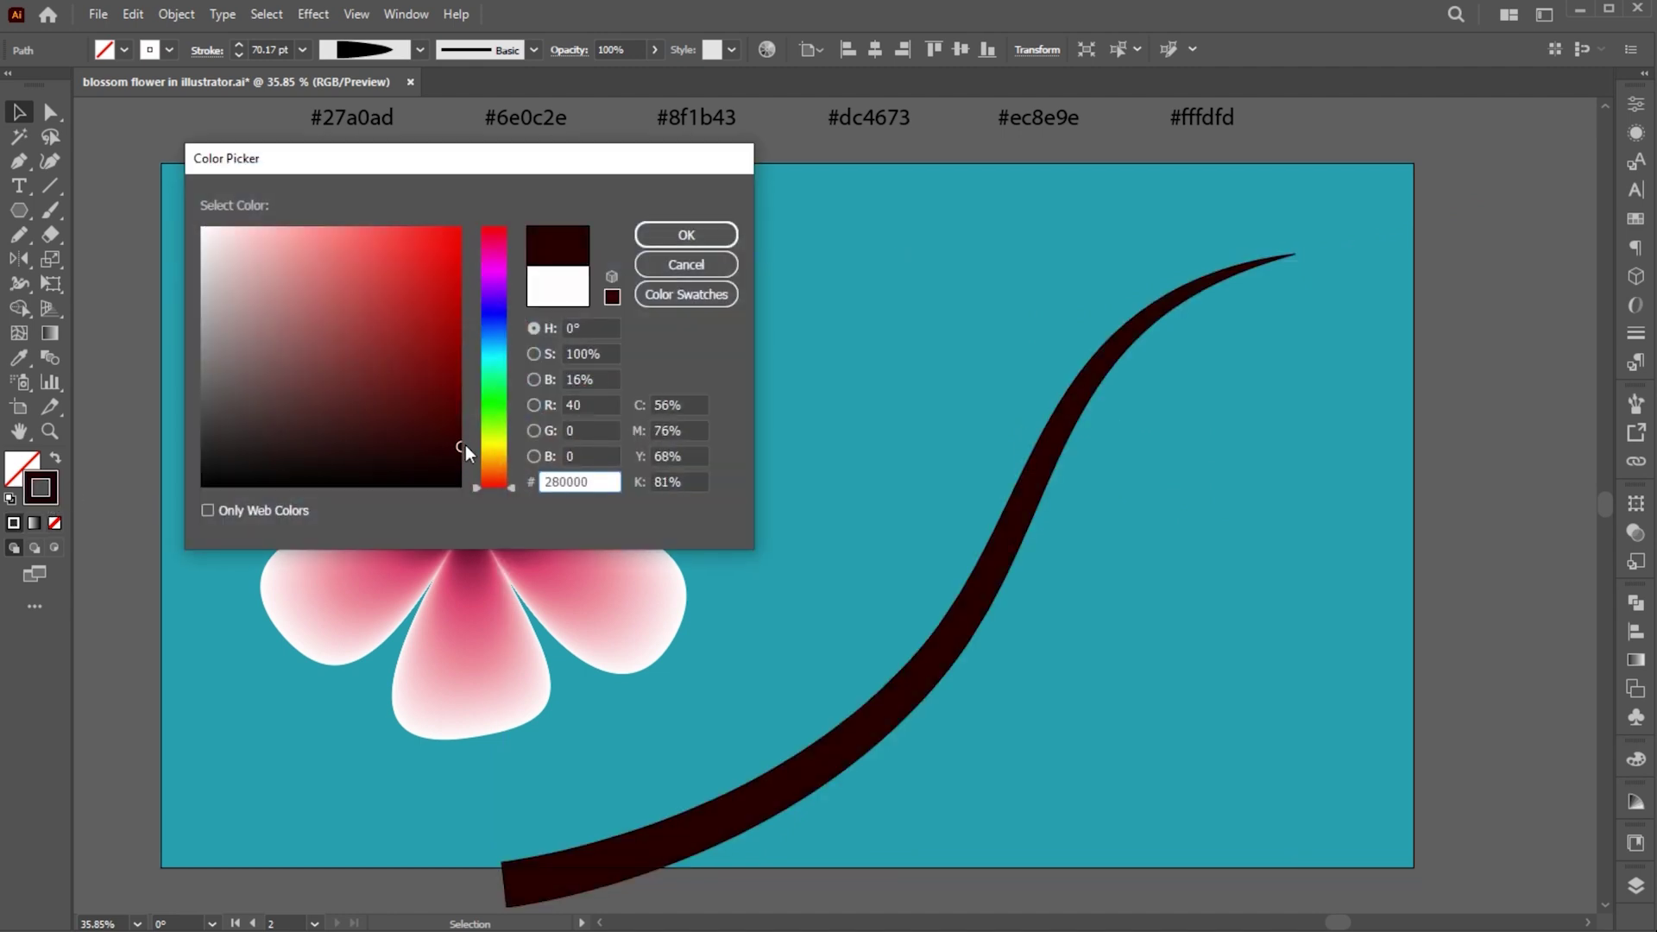
left_click(714, 233)
left_click(1178, 467)
- Move the branch's lower end anchor slightly farther down and left, outside the artboard
key("a")
left_click(504, 885)
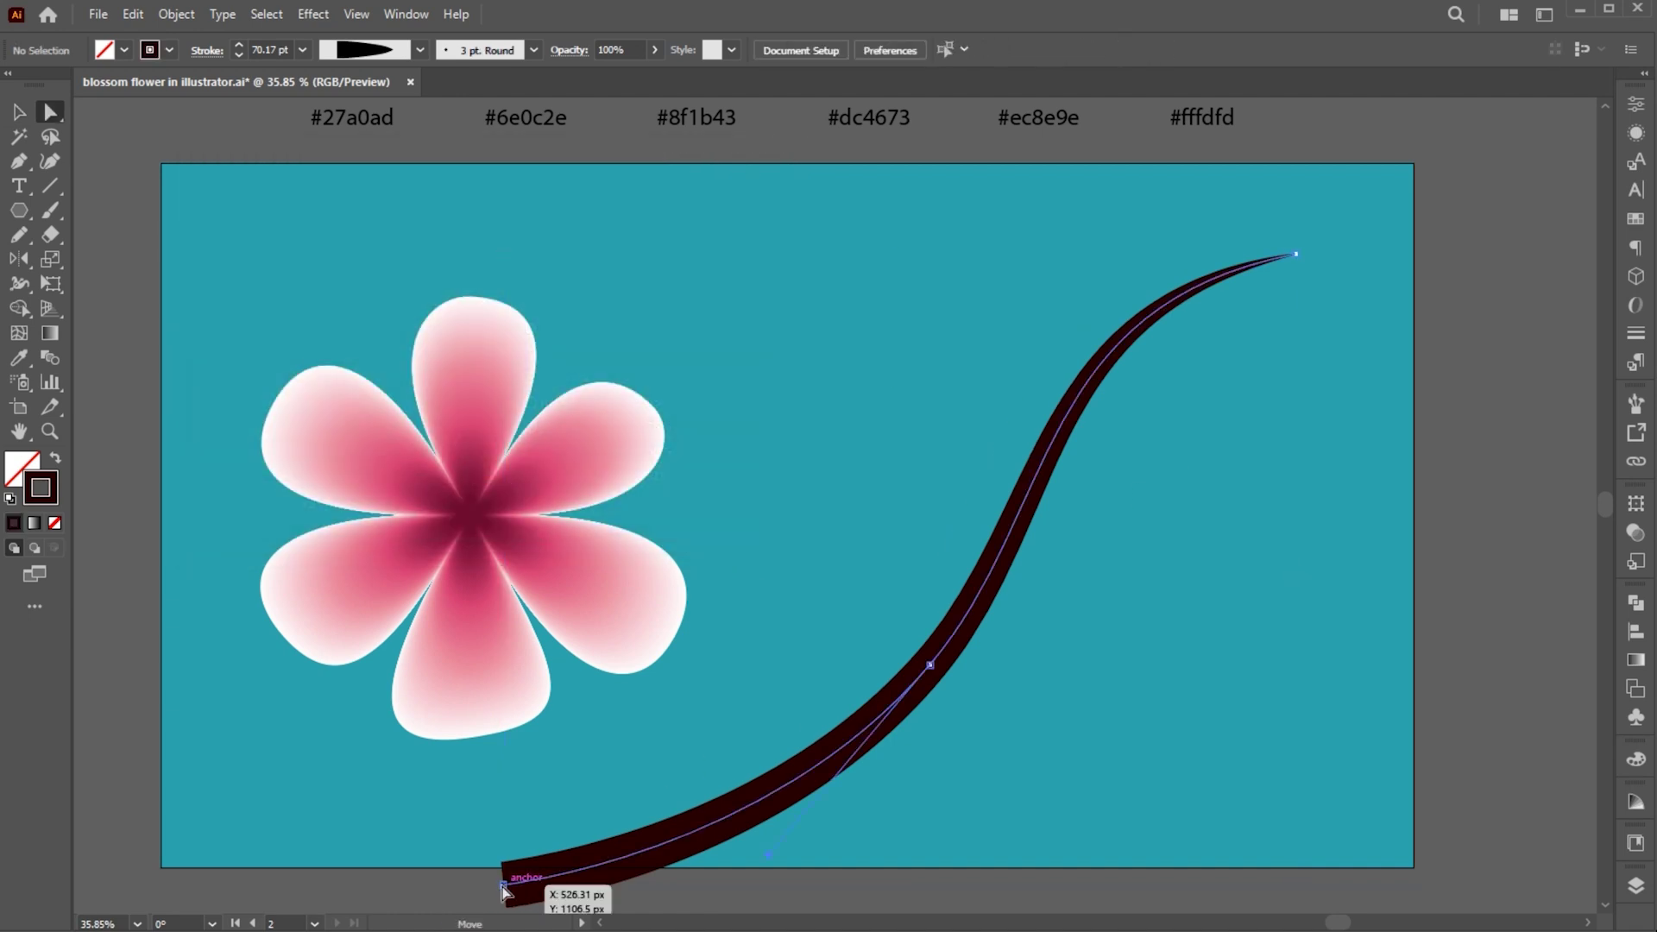
left_click_drag(504, 889, 480, 900)
left_click(1172, 516)
- Draw three curved twigs with the Pen tool that join the branch, two on its left side and one on its right
key("p")
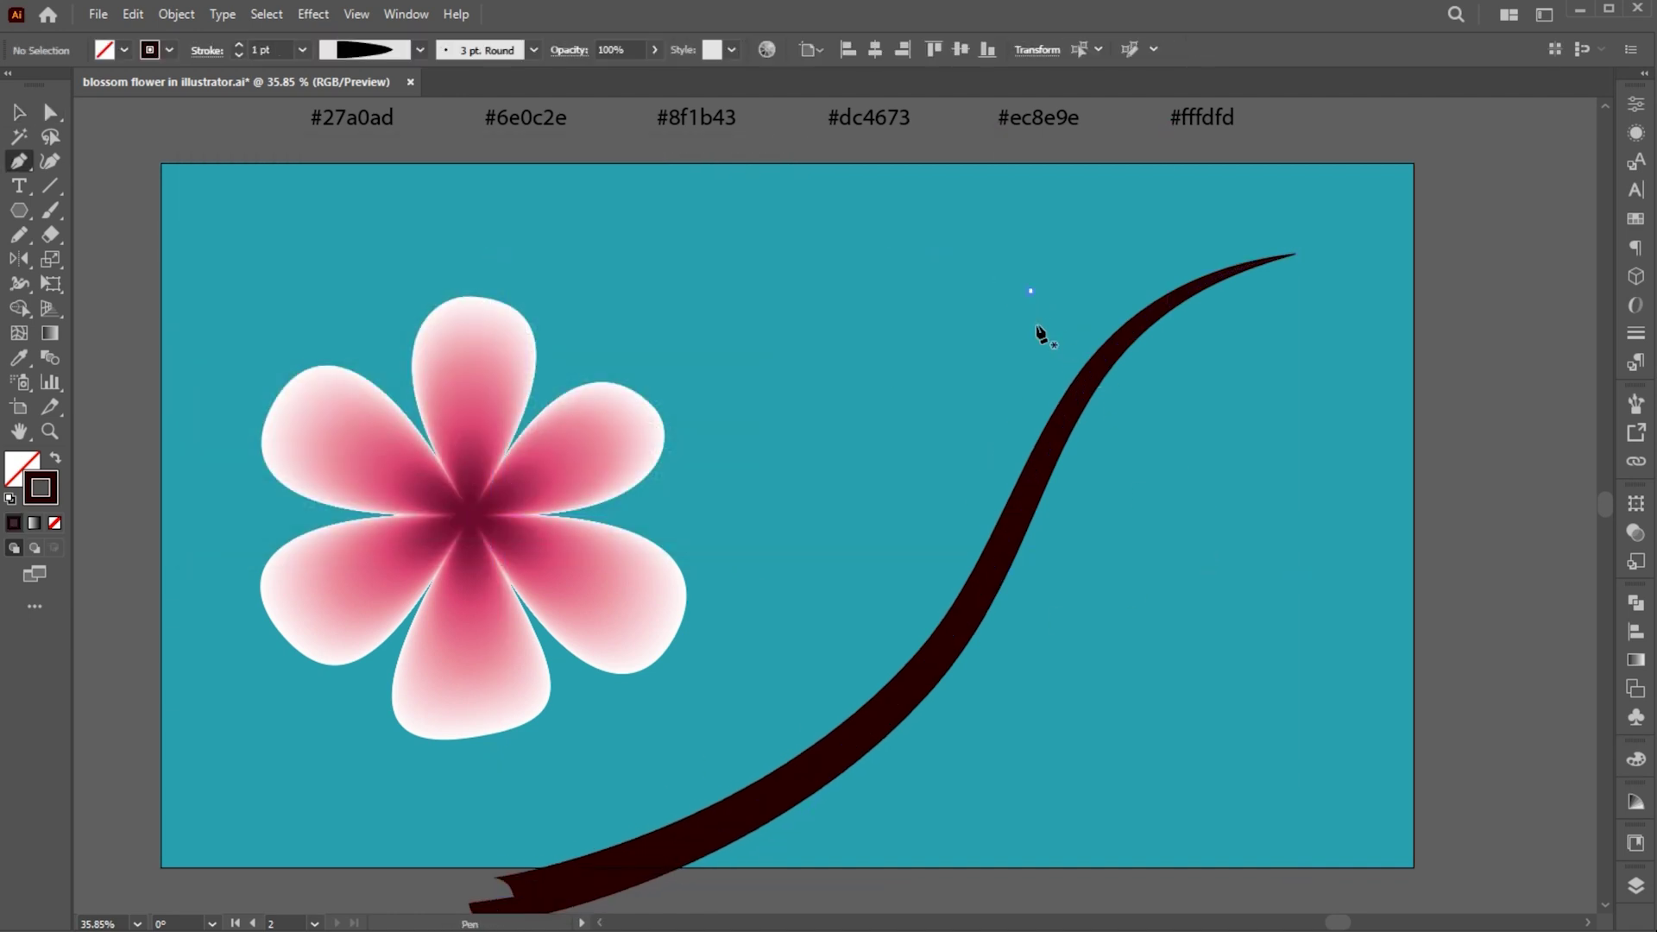
left_click_drag(1041, 465, 925, 655)
key("v")
left_click(1173, 530)
key("p")
left_click(1202, 490)
key("v")
left_click(1095, 658)
key("p")
left_click(894, 510)
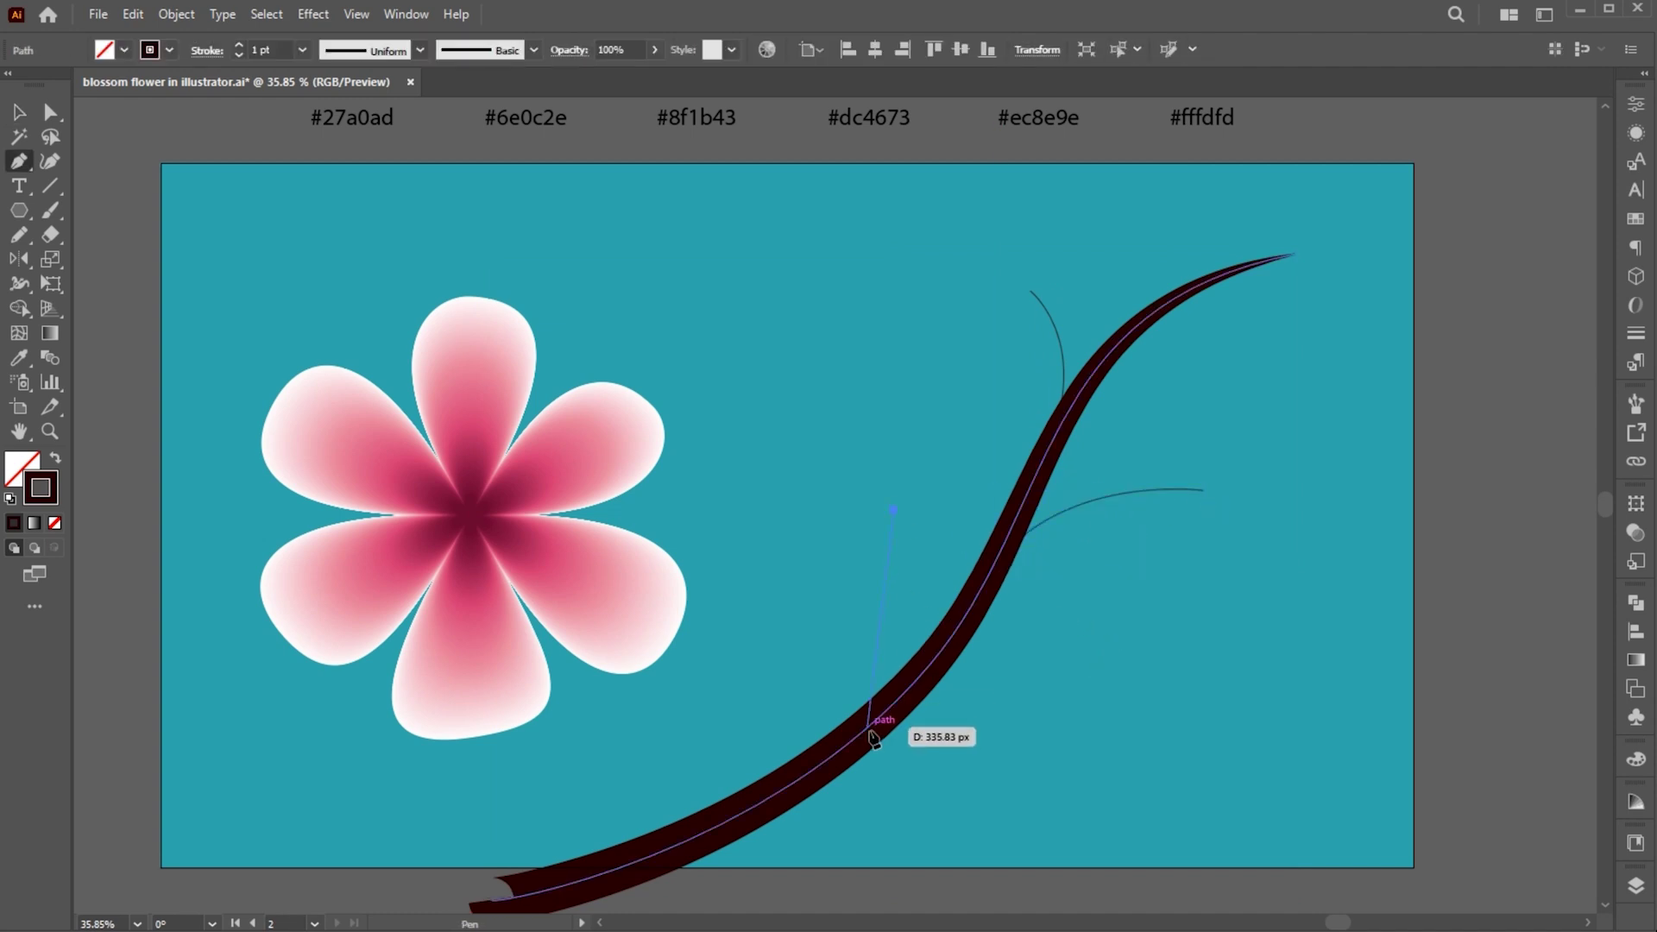
left_click_drag(868, 728, 805, 816)
key("v")
left_click(1114, 471)
- Apply the triangular tapered width profile to all three twigs
left_click(1112, 494)
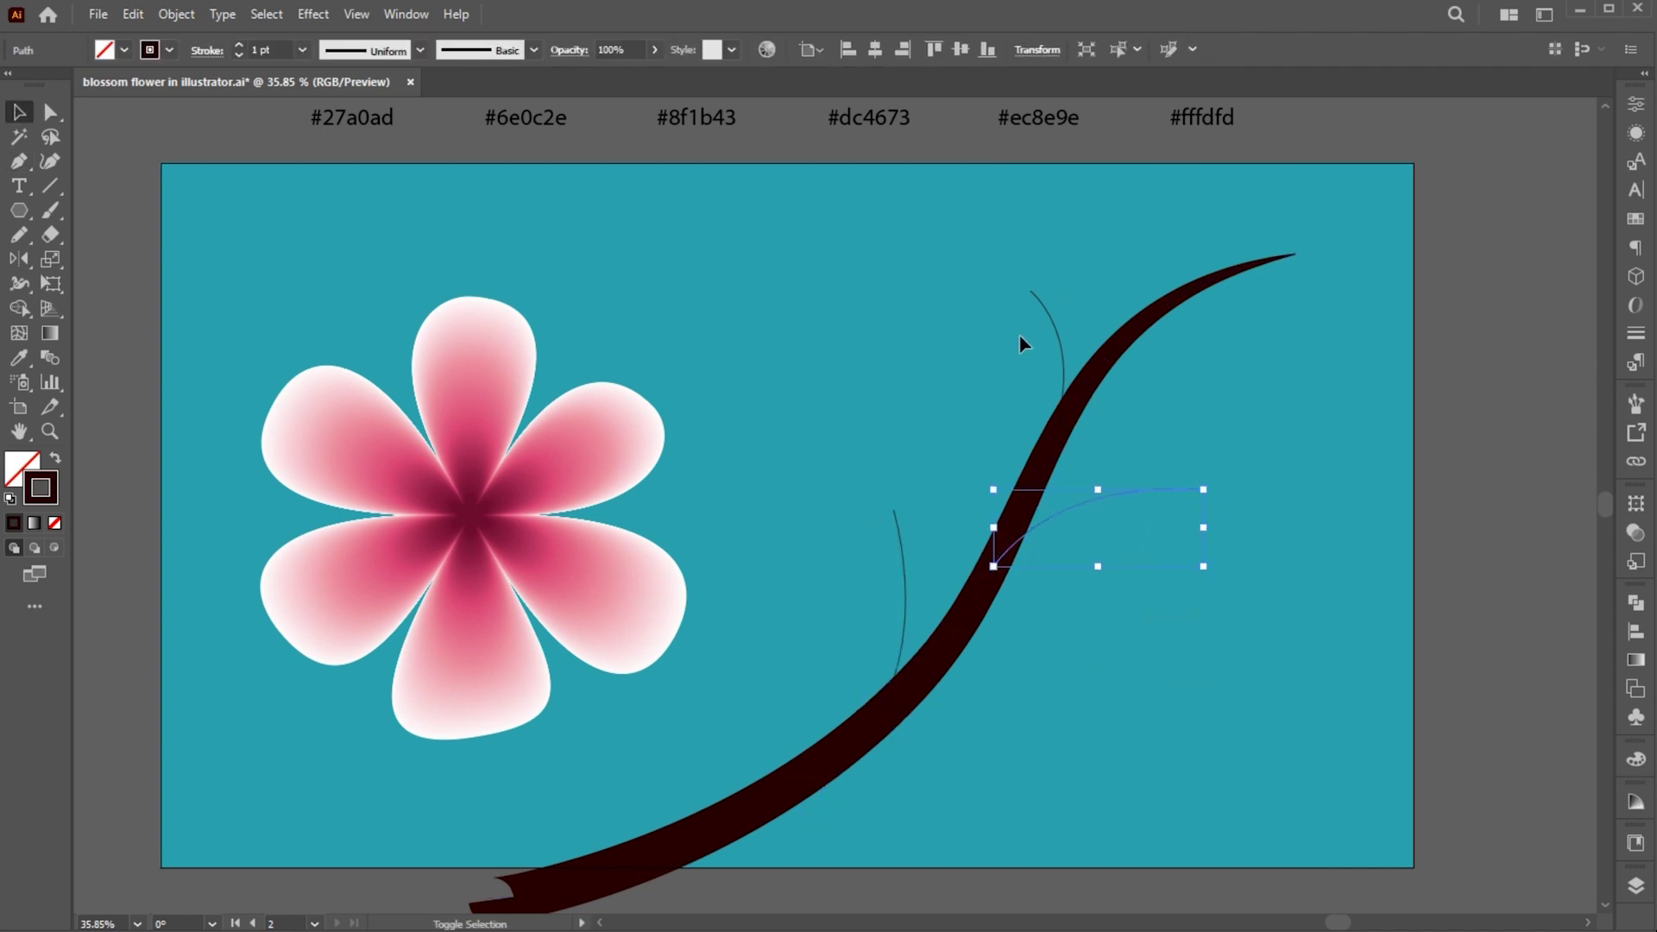
left_click(1054, 346, "shift")
left_click(898, 574, "shift")
left_click(372, 52)
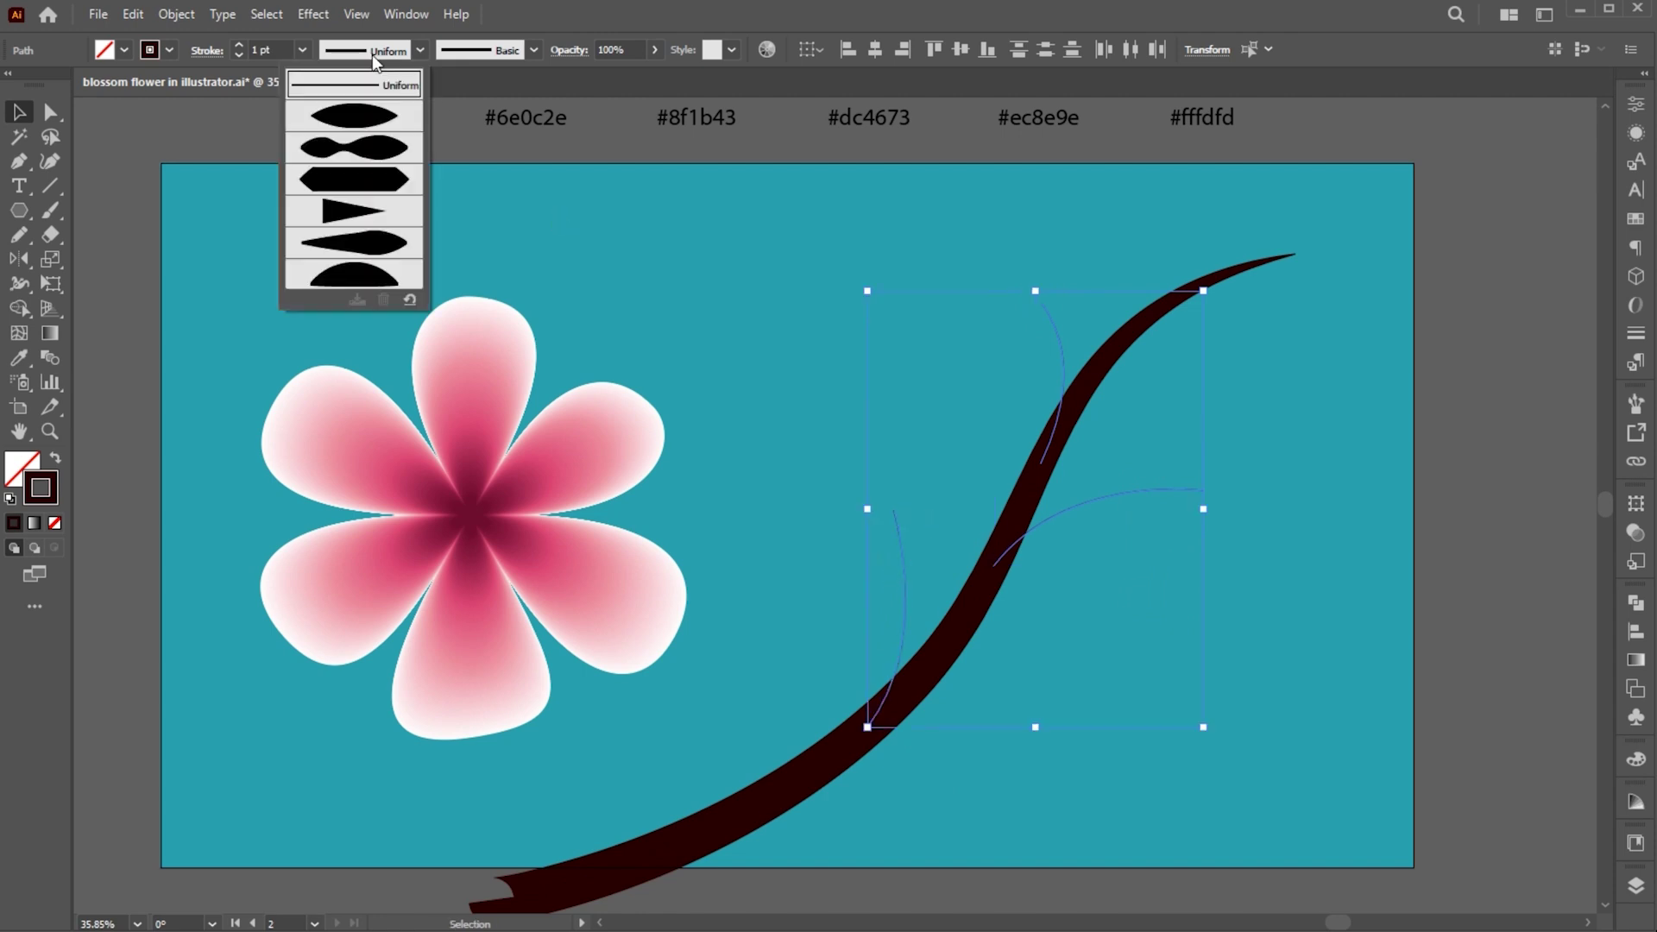
left_click(337, 214)
- Flip the three twigs' width profile along the path and set their stroke weight to 11 pt
left_click(277, 49)
type("5")
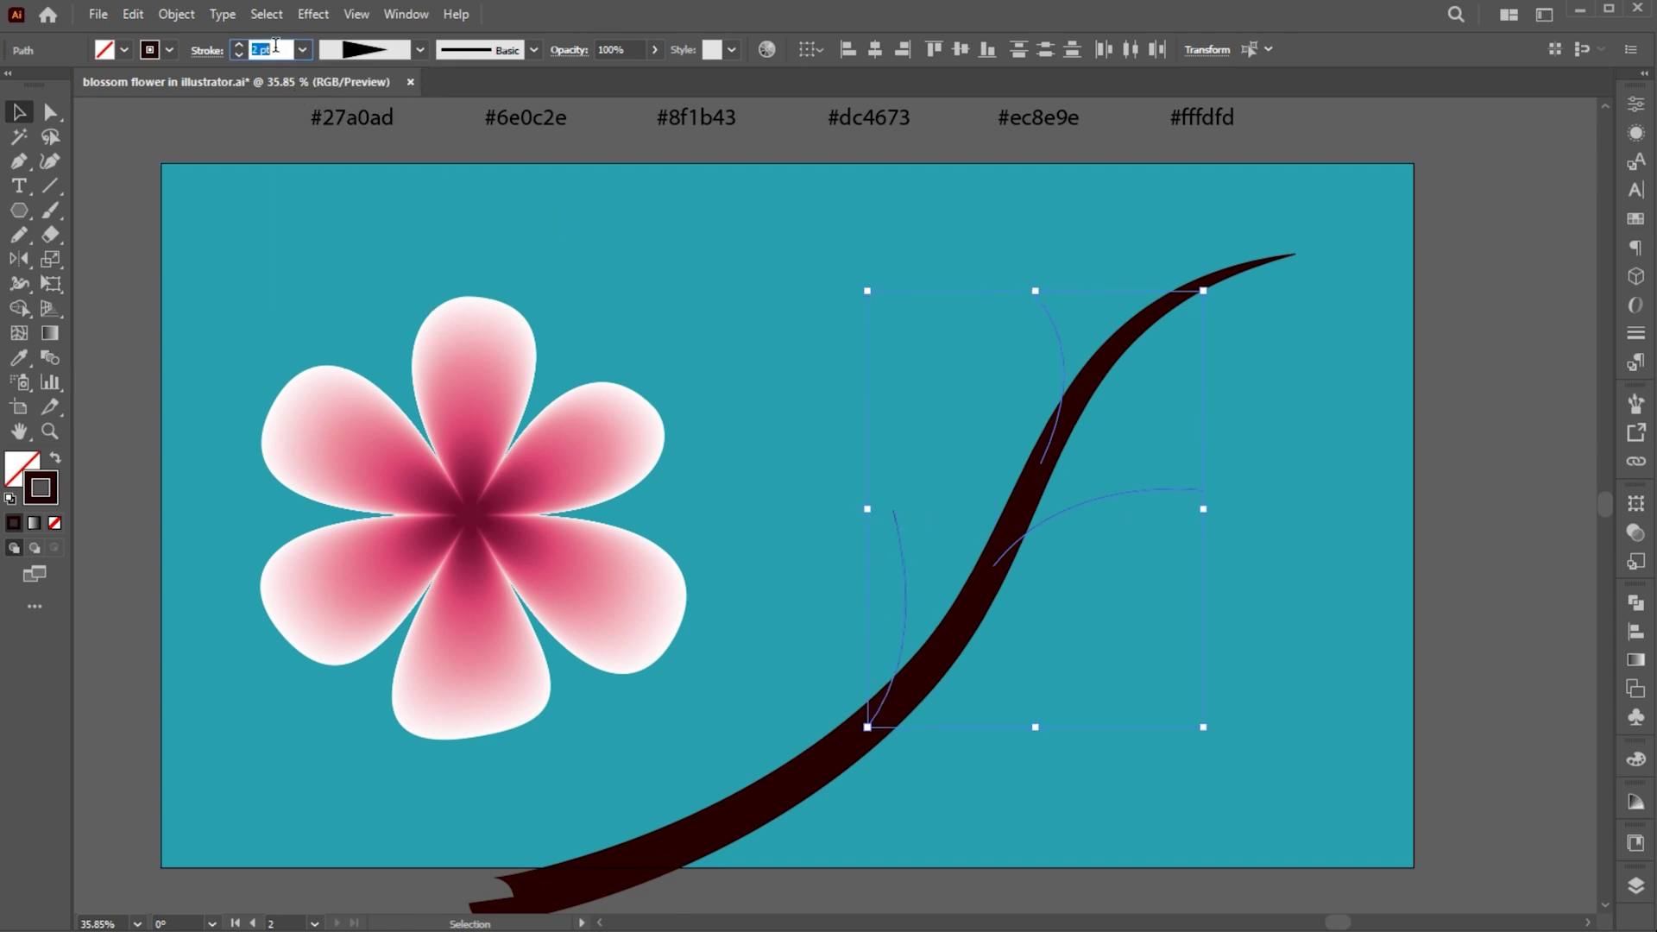
key("Return")
key("Up")
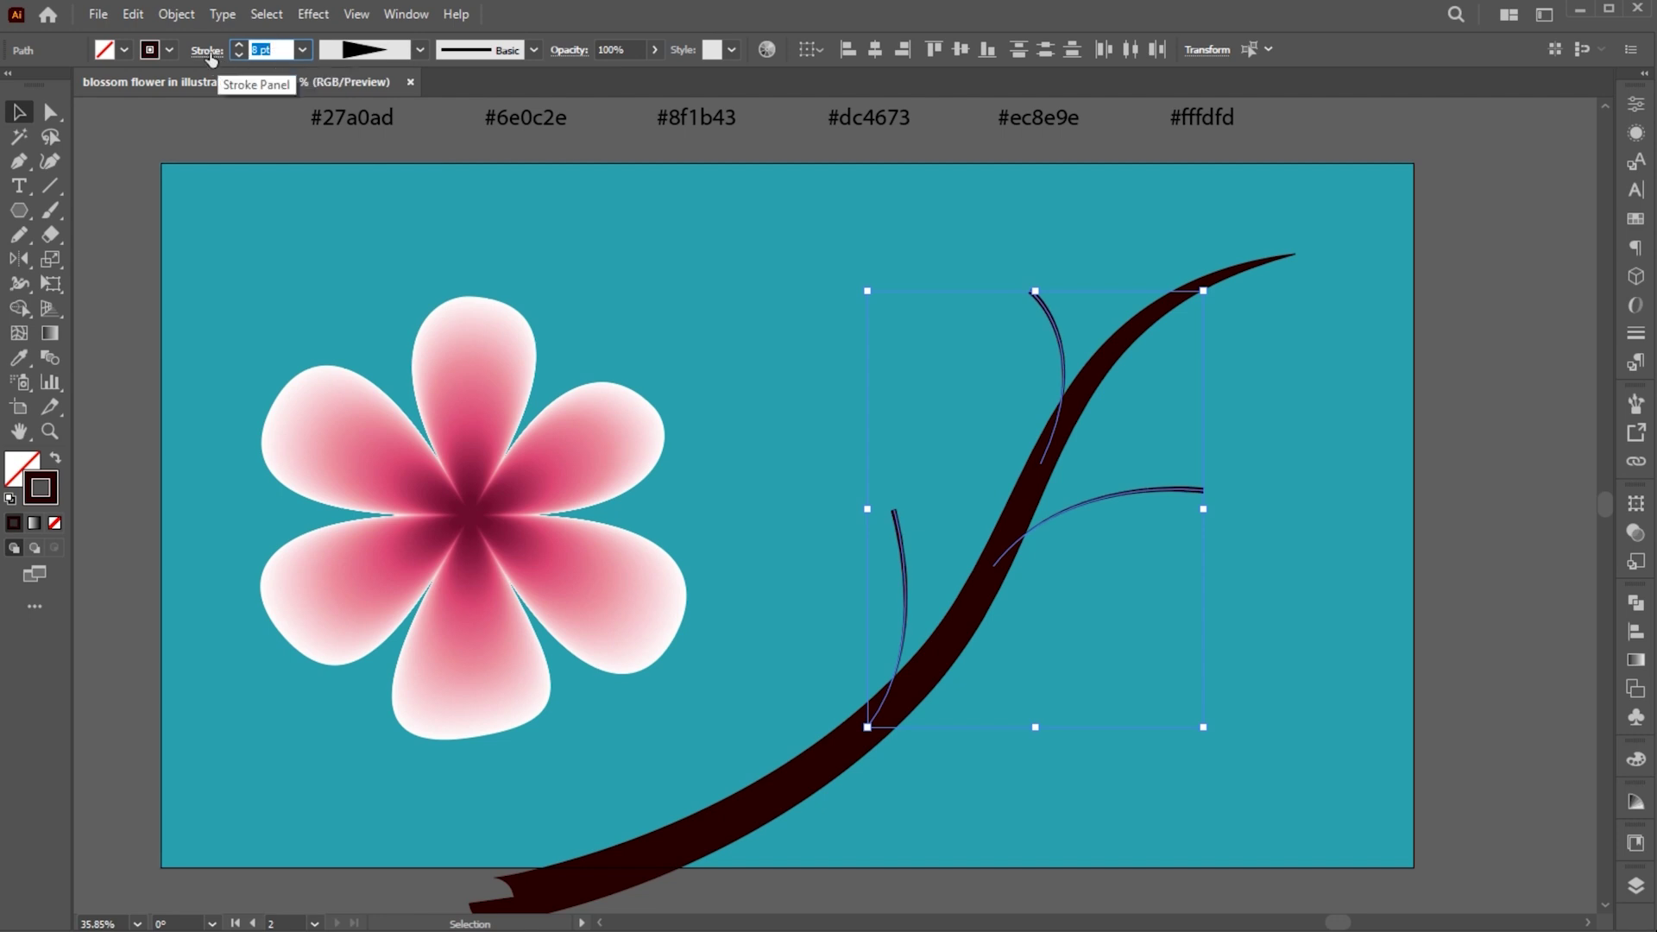
left_click(206, 50)
left_click(180, 367)
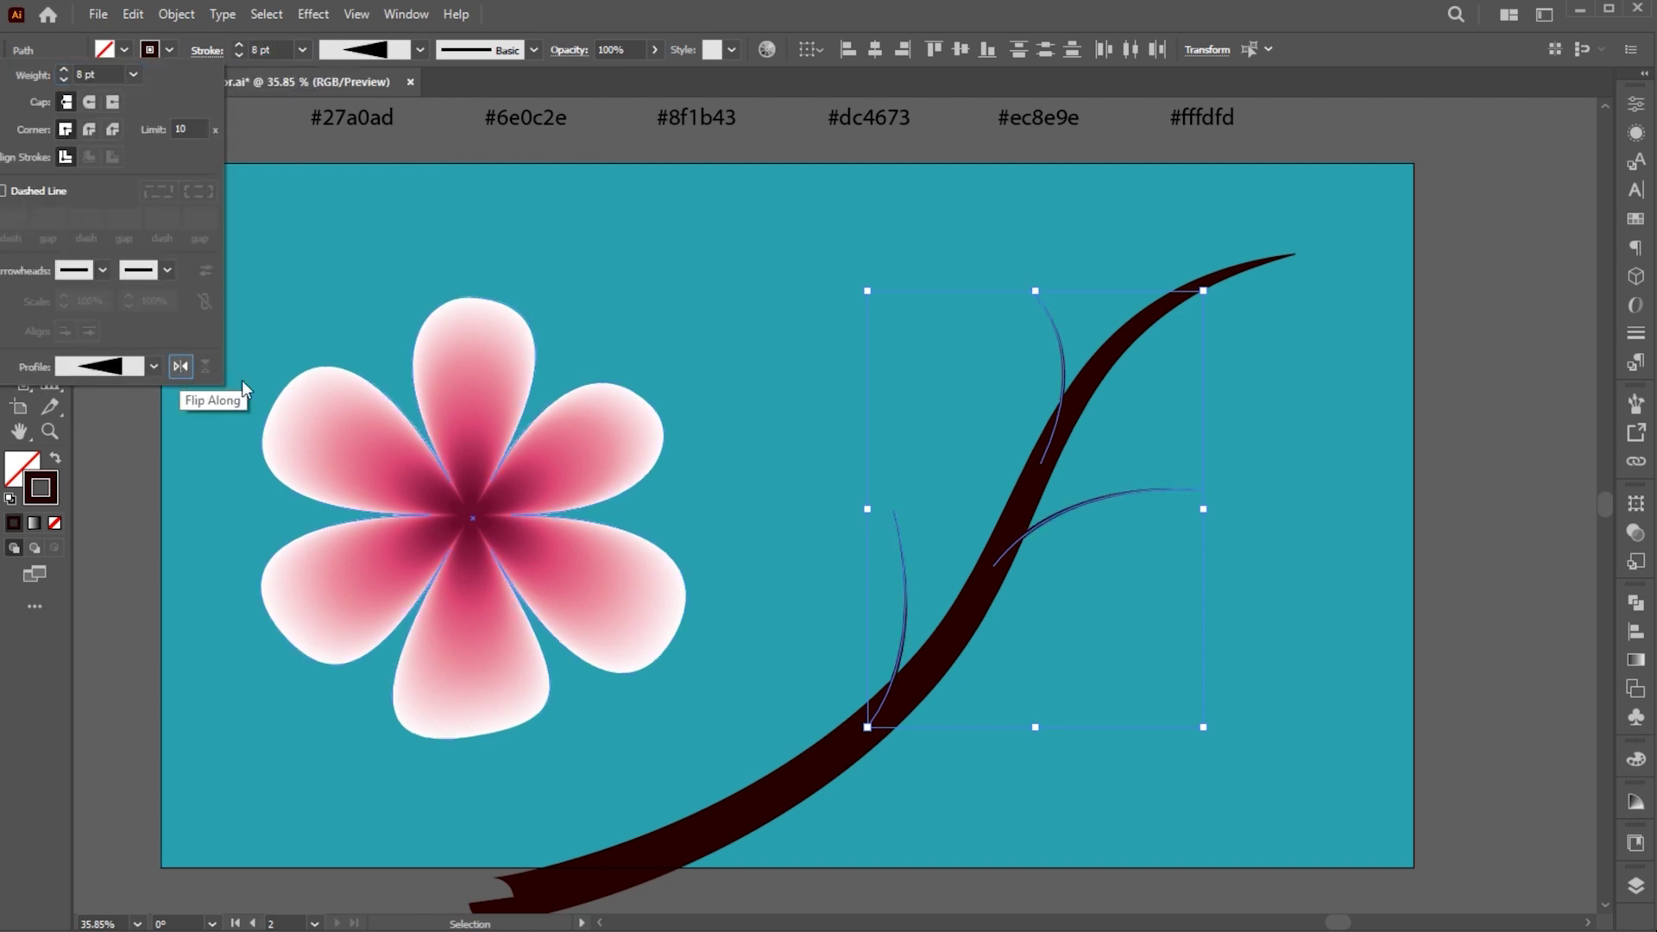
left_click(267, 47)
key("Up")
key("Up")
key("Up")
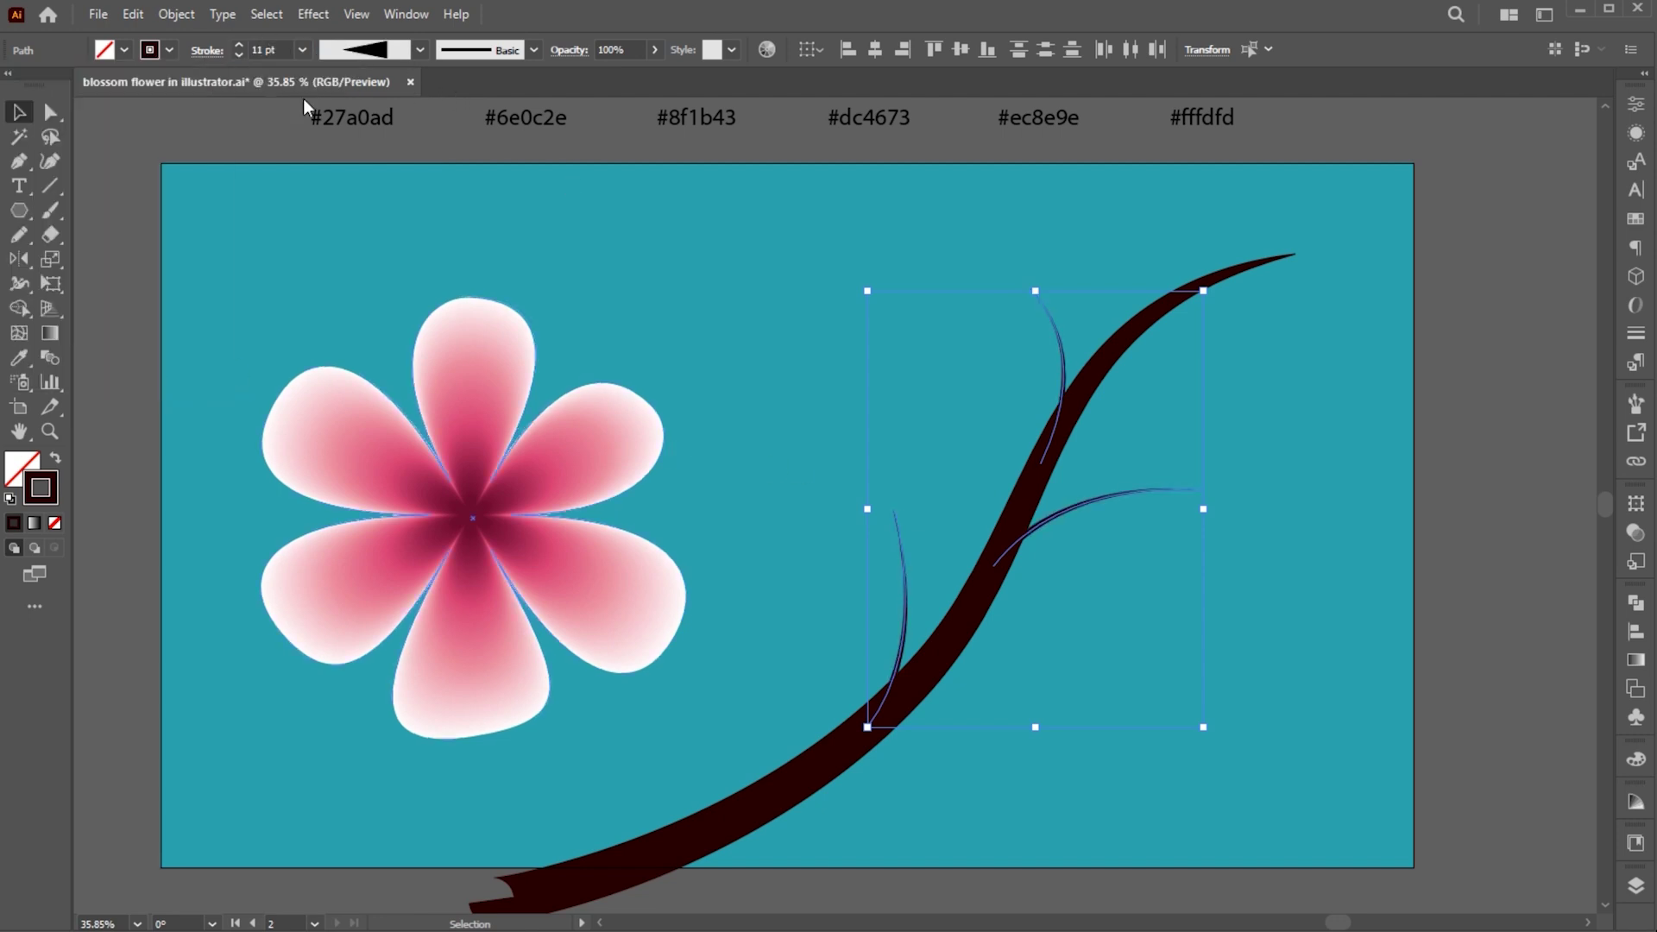
left_click(1169, 656)
- Reposition the three twigs slightly so their thick ends blend into the branch
left_click_drag(900, 634, 903, 622)
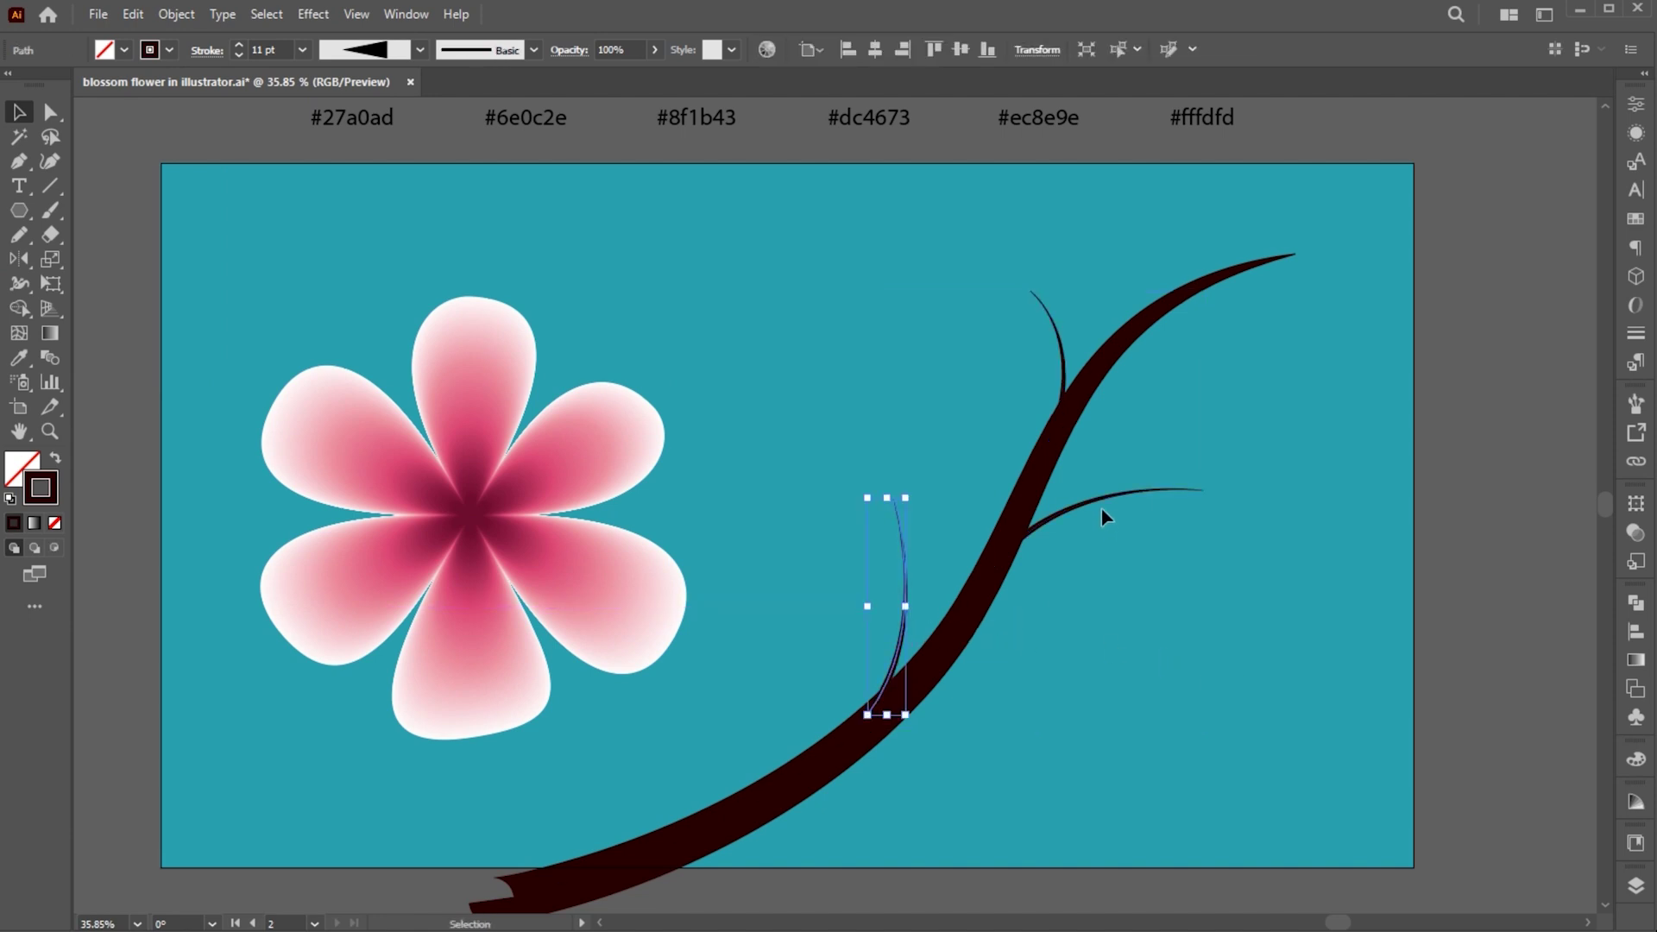
left_click_drag(1088, 510, 1088, 523)
left_click_drag(1065, 376, 1060, 371)
- Shift the flower toward the artboard's left edge, scaled down to about 548 × 570 px, and place a copy beside it
left_click_drag(534, 544, 494, 522)
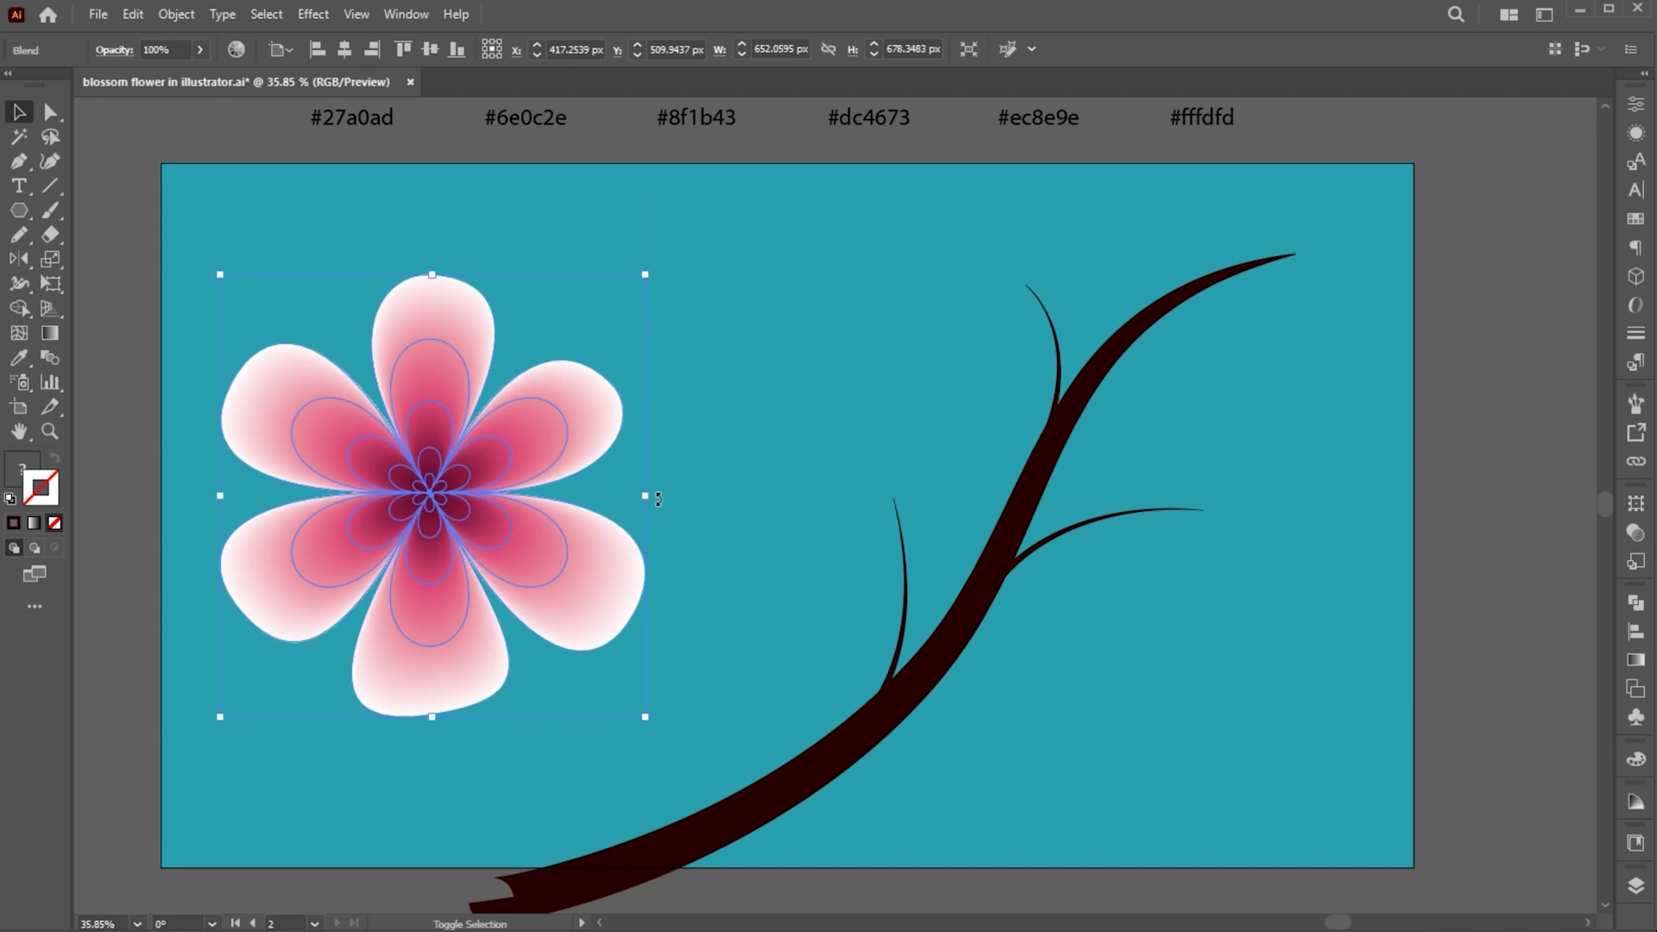
left_click_drag(659, 499, 832, 411)
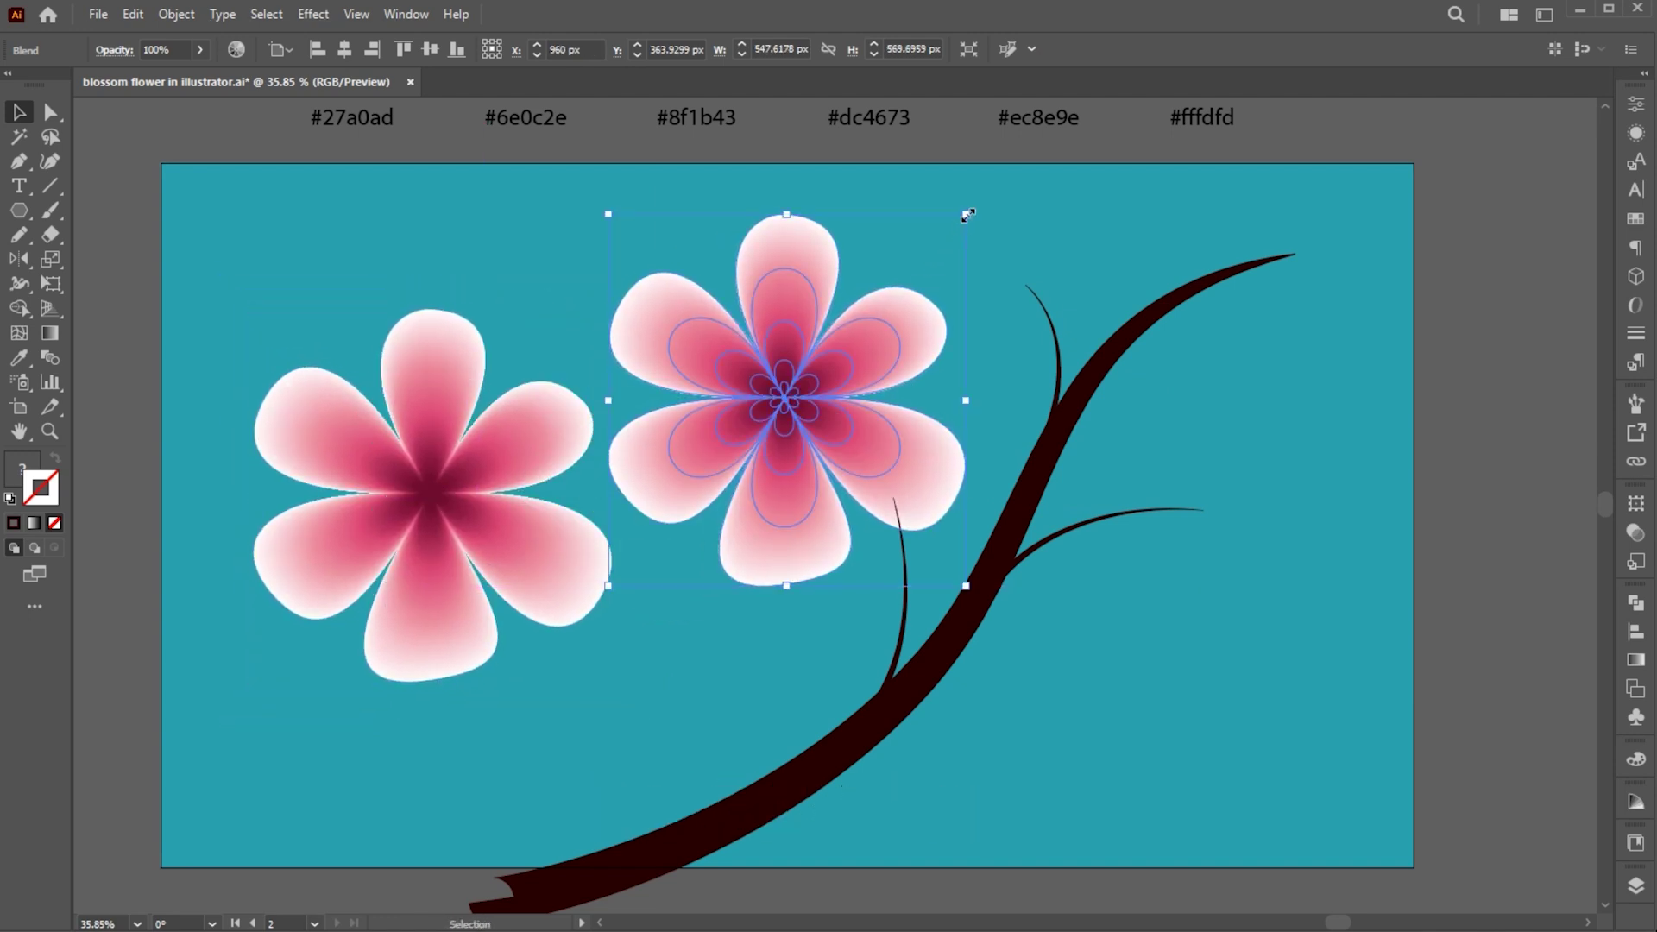
- Scale the flower copy to about 167 × 174 px, place it over the branch beside the upper twig and bring it to the front
left_click_drag(968, 216, 844, 344)
left_click_drag(808, 411, 1096, 438)
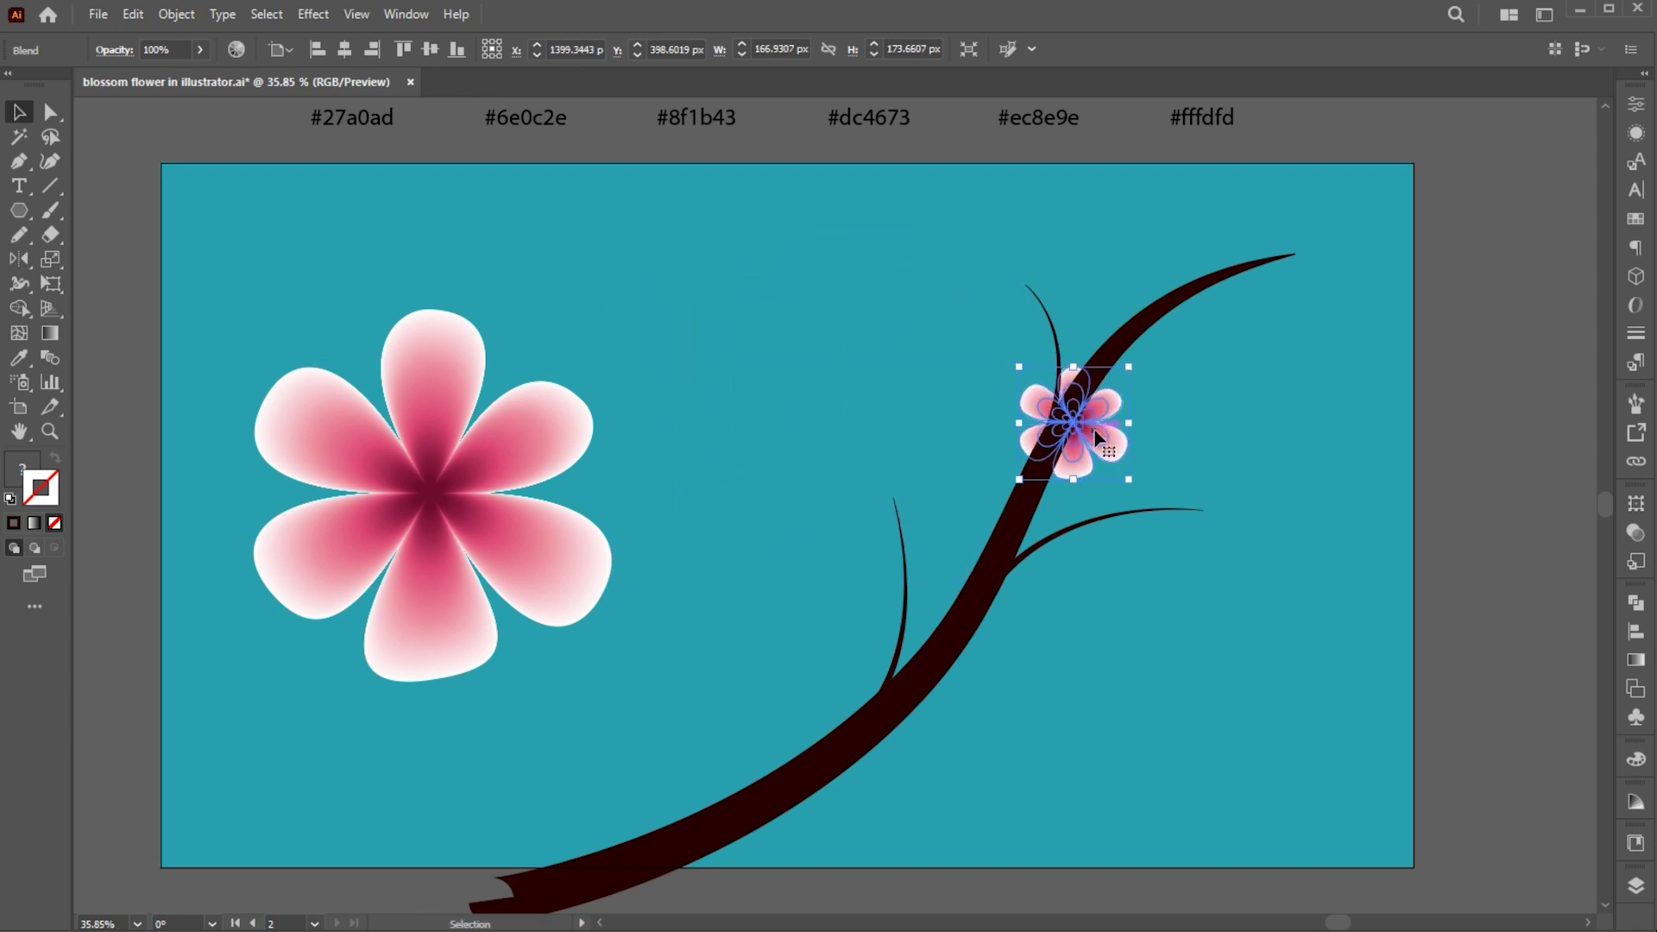
right_click(1096, 435)
mouse_move(1202, 788)
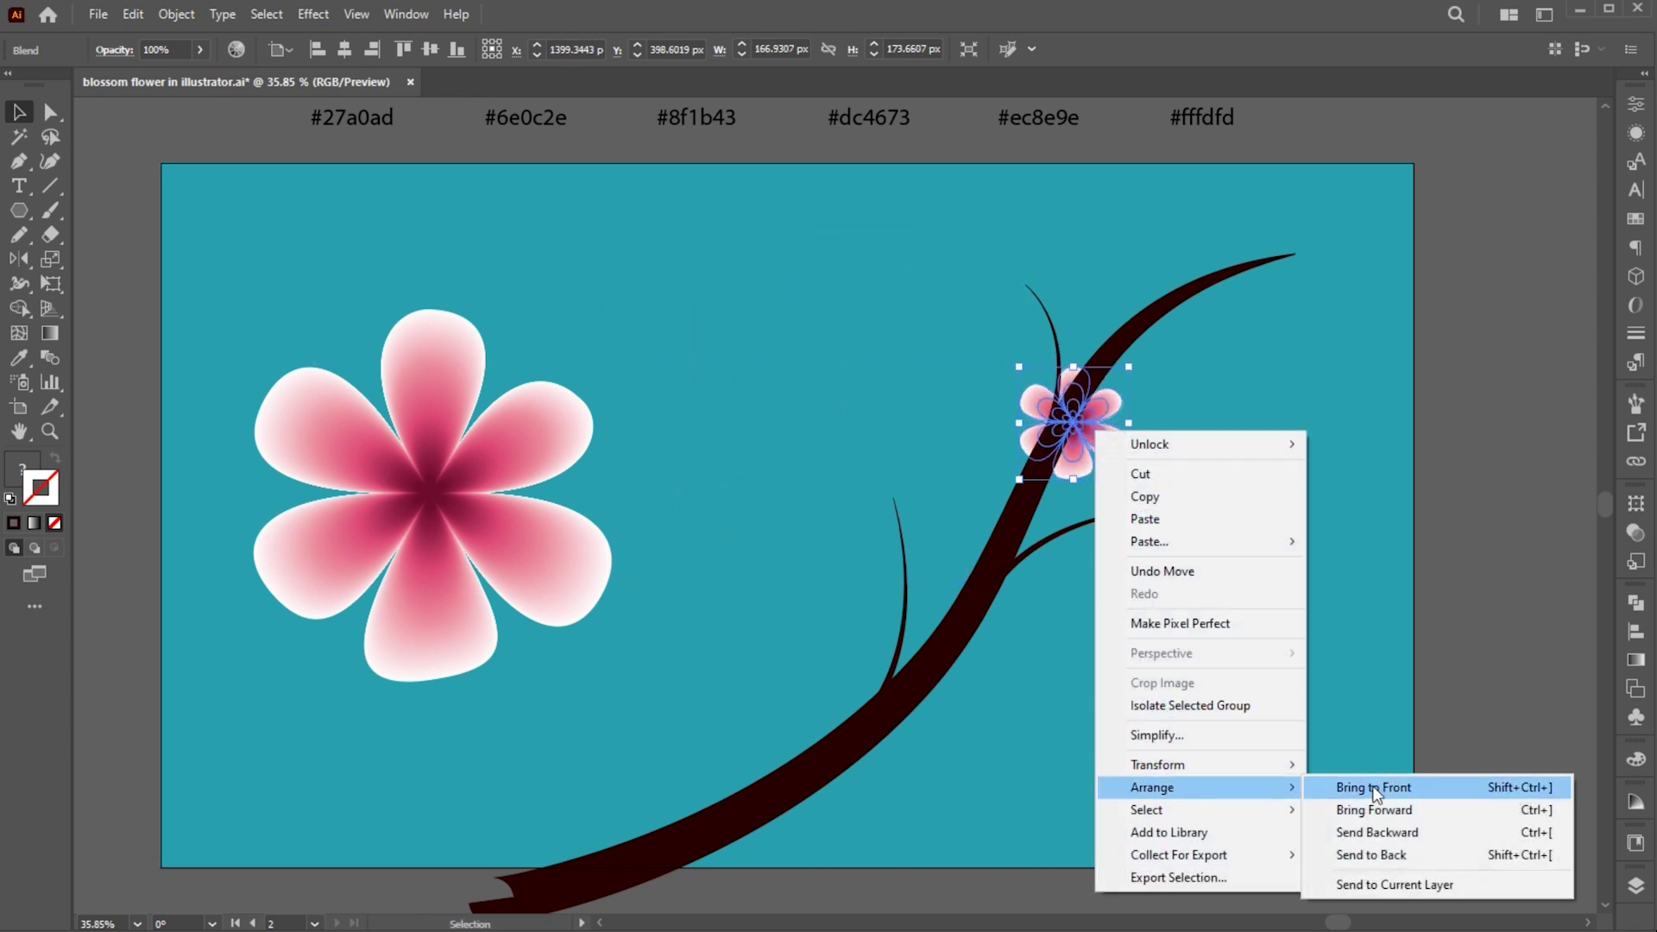
left_click(1376, 789)
left_click(1162, 466)
- Place copies of the small flower in varied sizes along the branch, from near its thin end down to the lower-left twig's base
left_click_drag(1110, 434, 1201, 317)
left_click(1089, 587)
left_click_drag(1232, 233, 920, 567)
- Extend the lower-left twig upward by moving its tip, and place a very small flower copy on that twig
left_click(897, 518)
left_click_drag(887, 499, 887, 437)
left_click(926, 577)
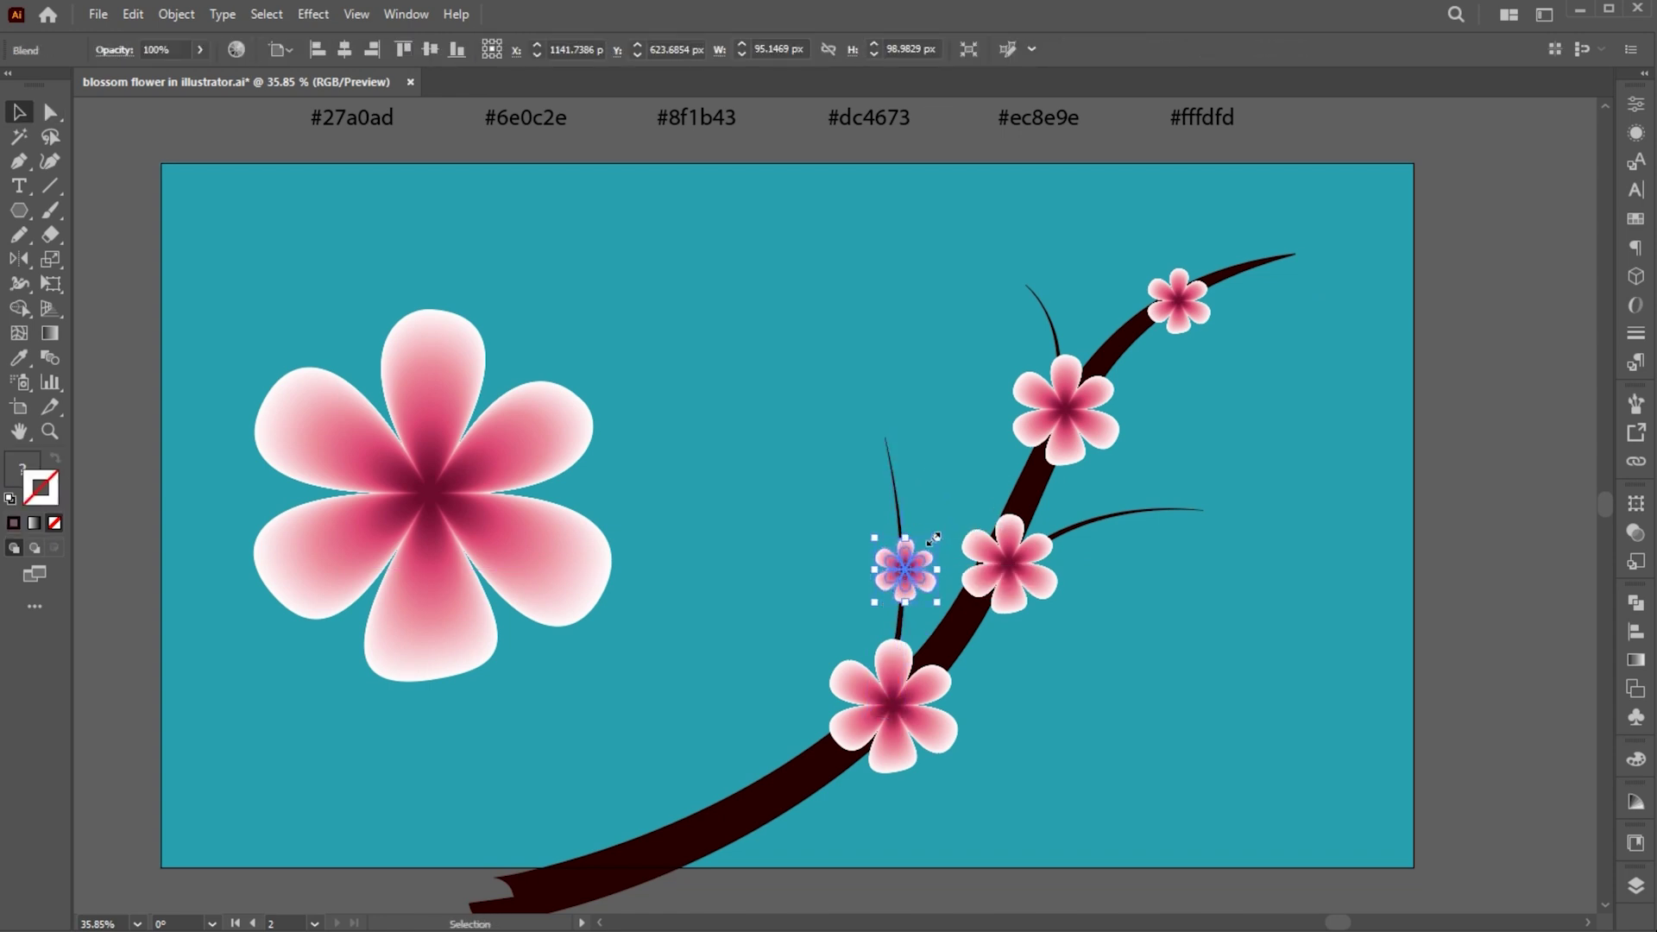
left_click(1172, 682)
left_click_drag(906, 580, 904, 576)
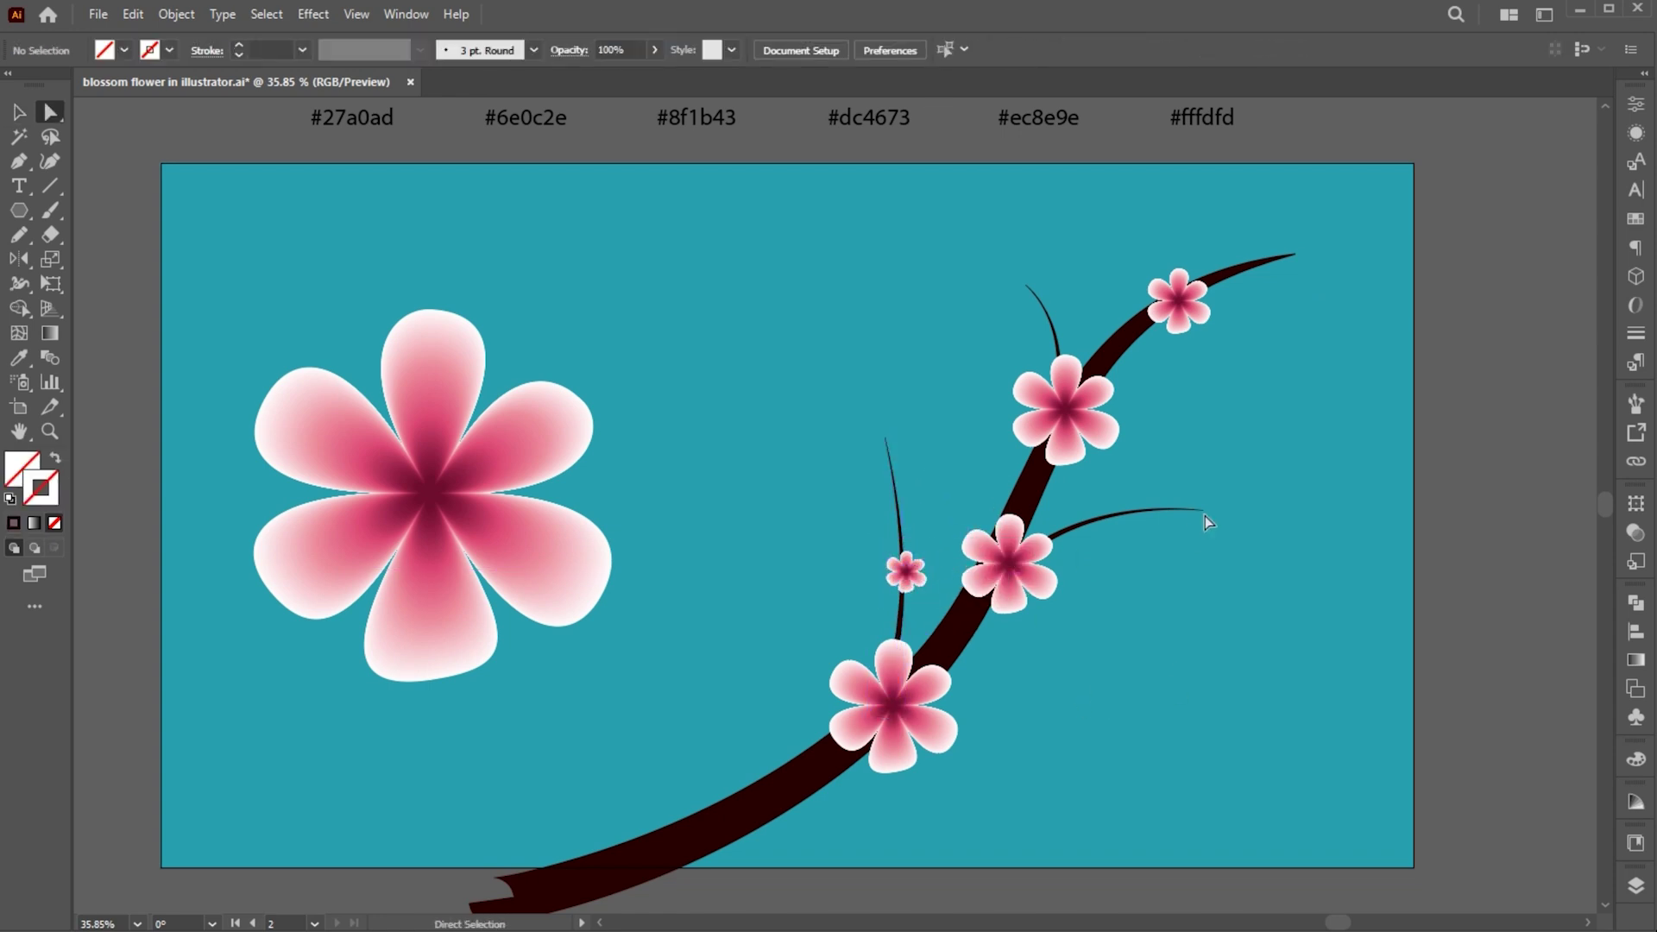
- Extend the right-hand twig's tip outward and place a copy of the smallest flower partway along it
left_click_drag(1205, 515, 1292, 498)
left_click(1262, 634)
key("v")
left_click_drag(922, 576, 1172, 521)
left_click(1219, 596)
left_click(1269, 261)
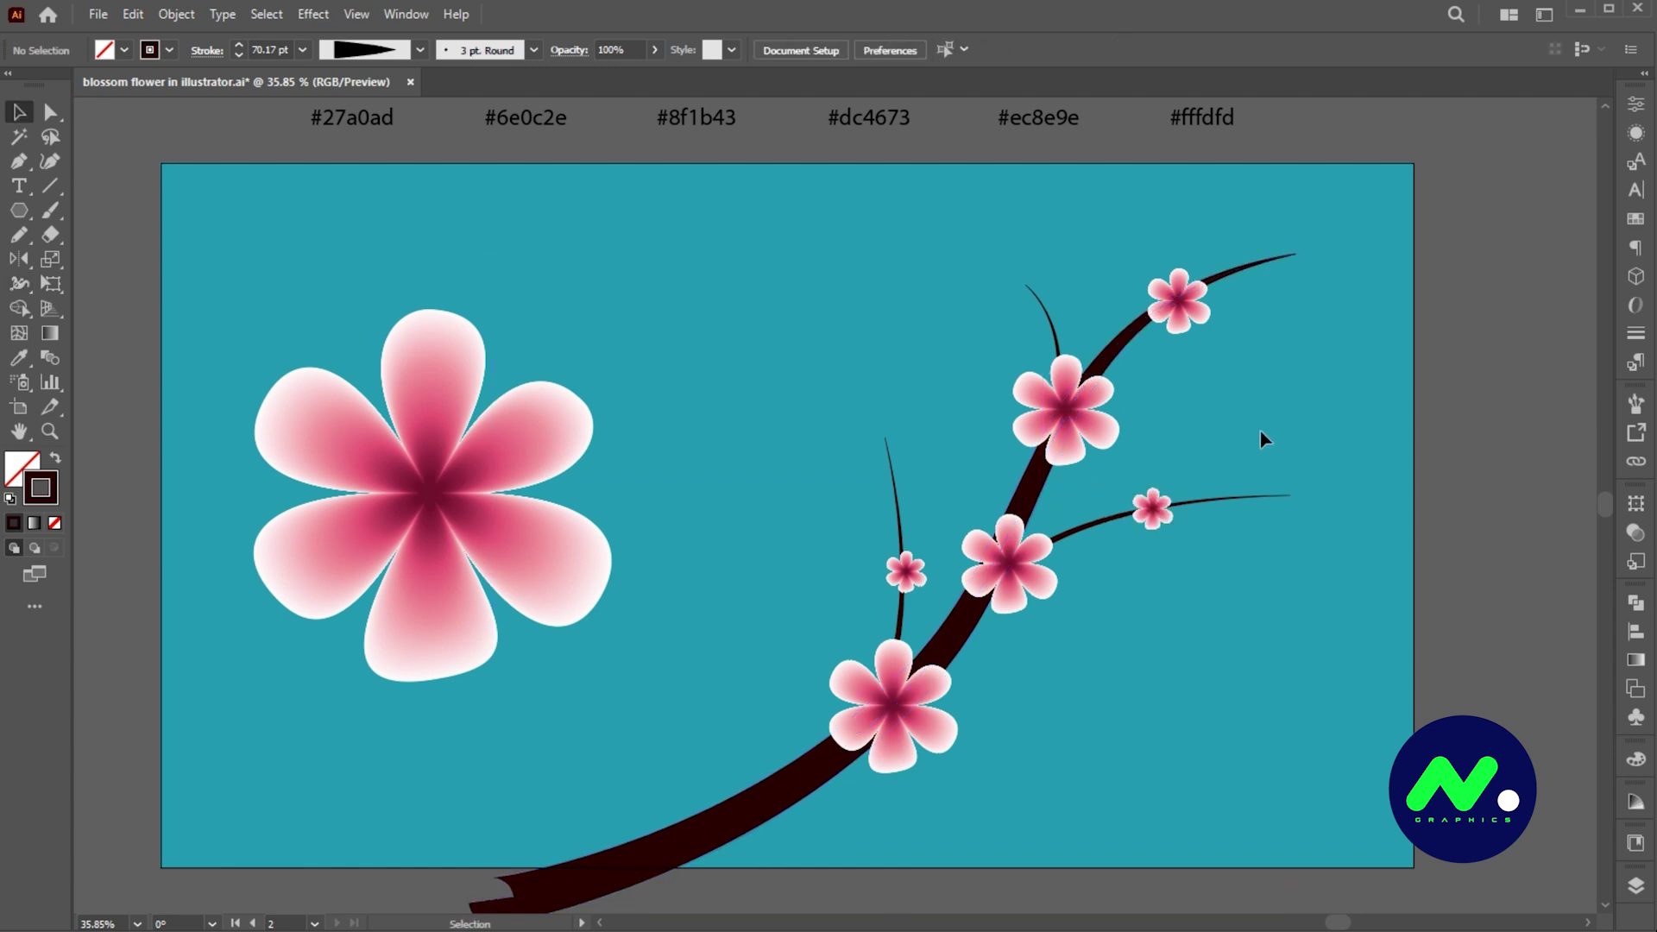
- Copy the large flower beside the original, remove the copy's three upper petals and scale the rest to about 447 × 259 px
left_click(536, 555)
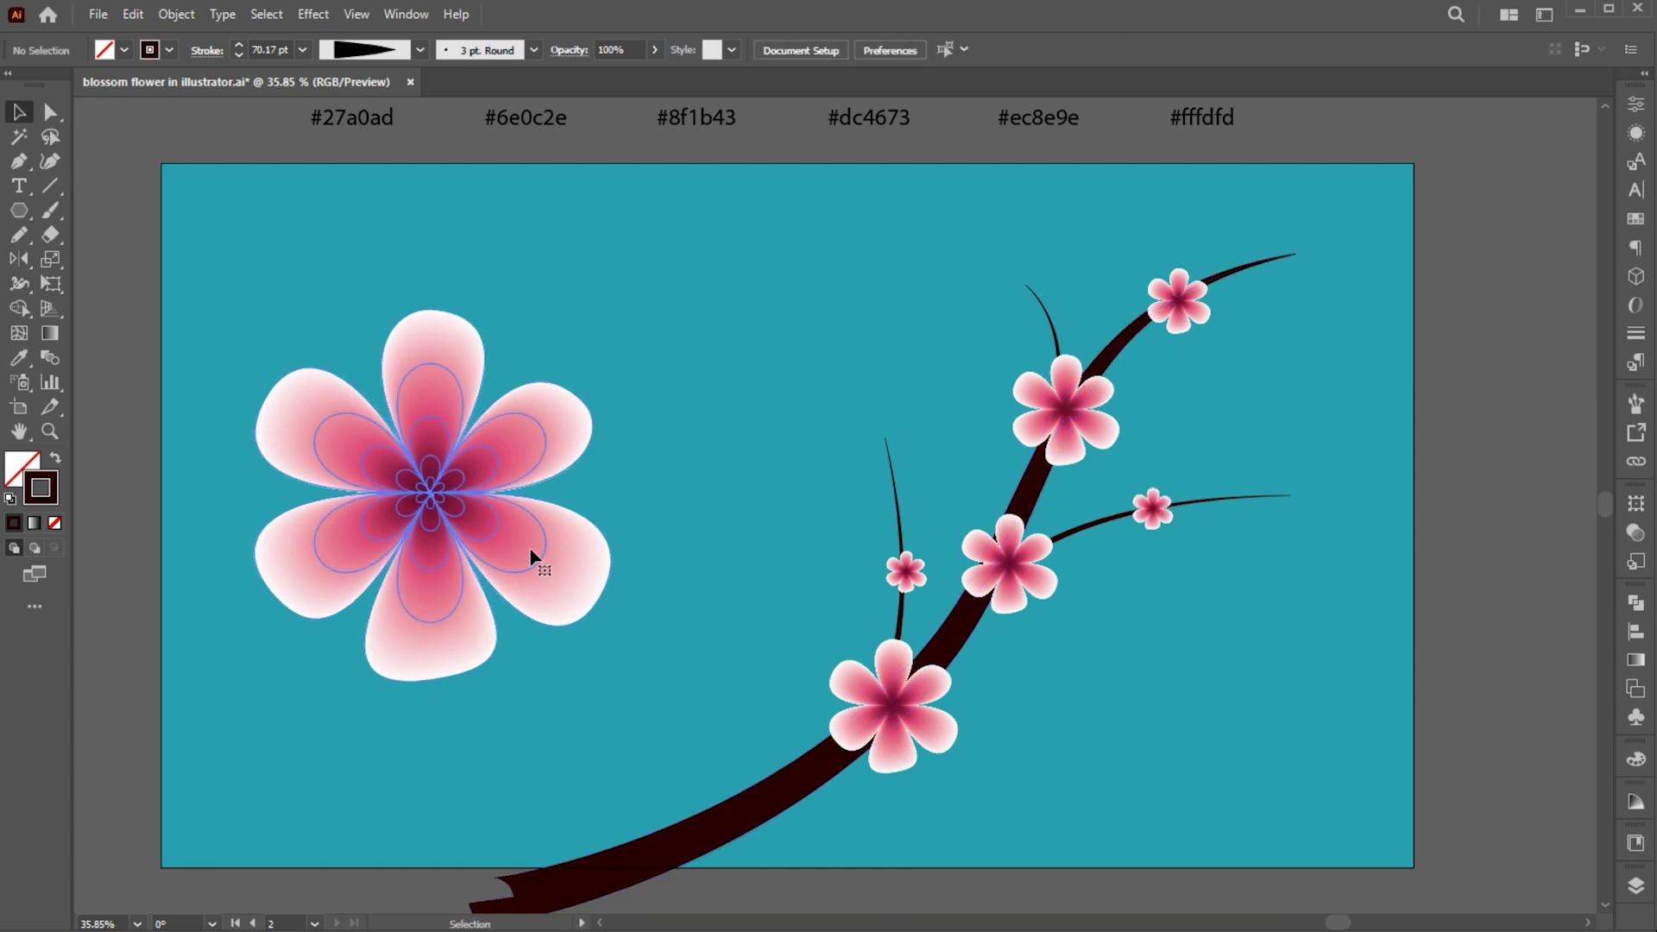
left_click_drag(536, 555, 785, 374)
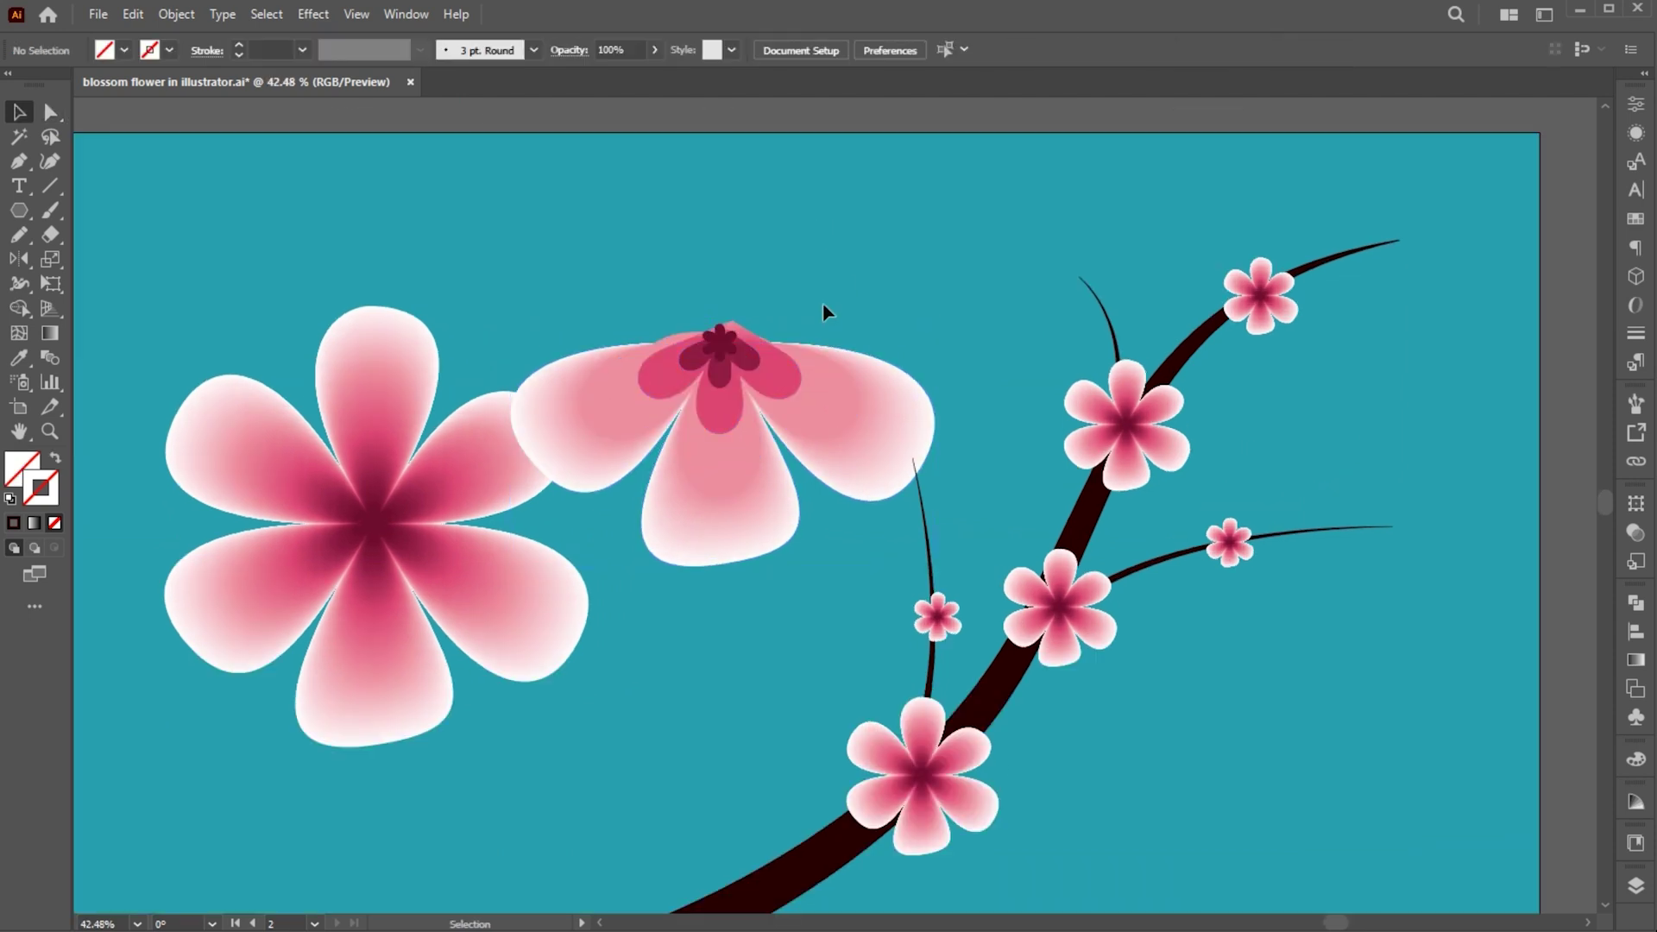
left_click_drag(746, 366, 795, 316)
left_click_drag(874, 404, 910, 337)
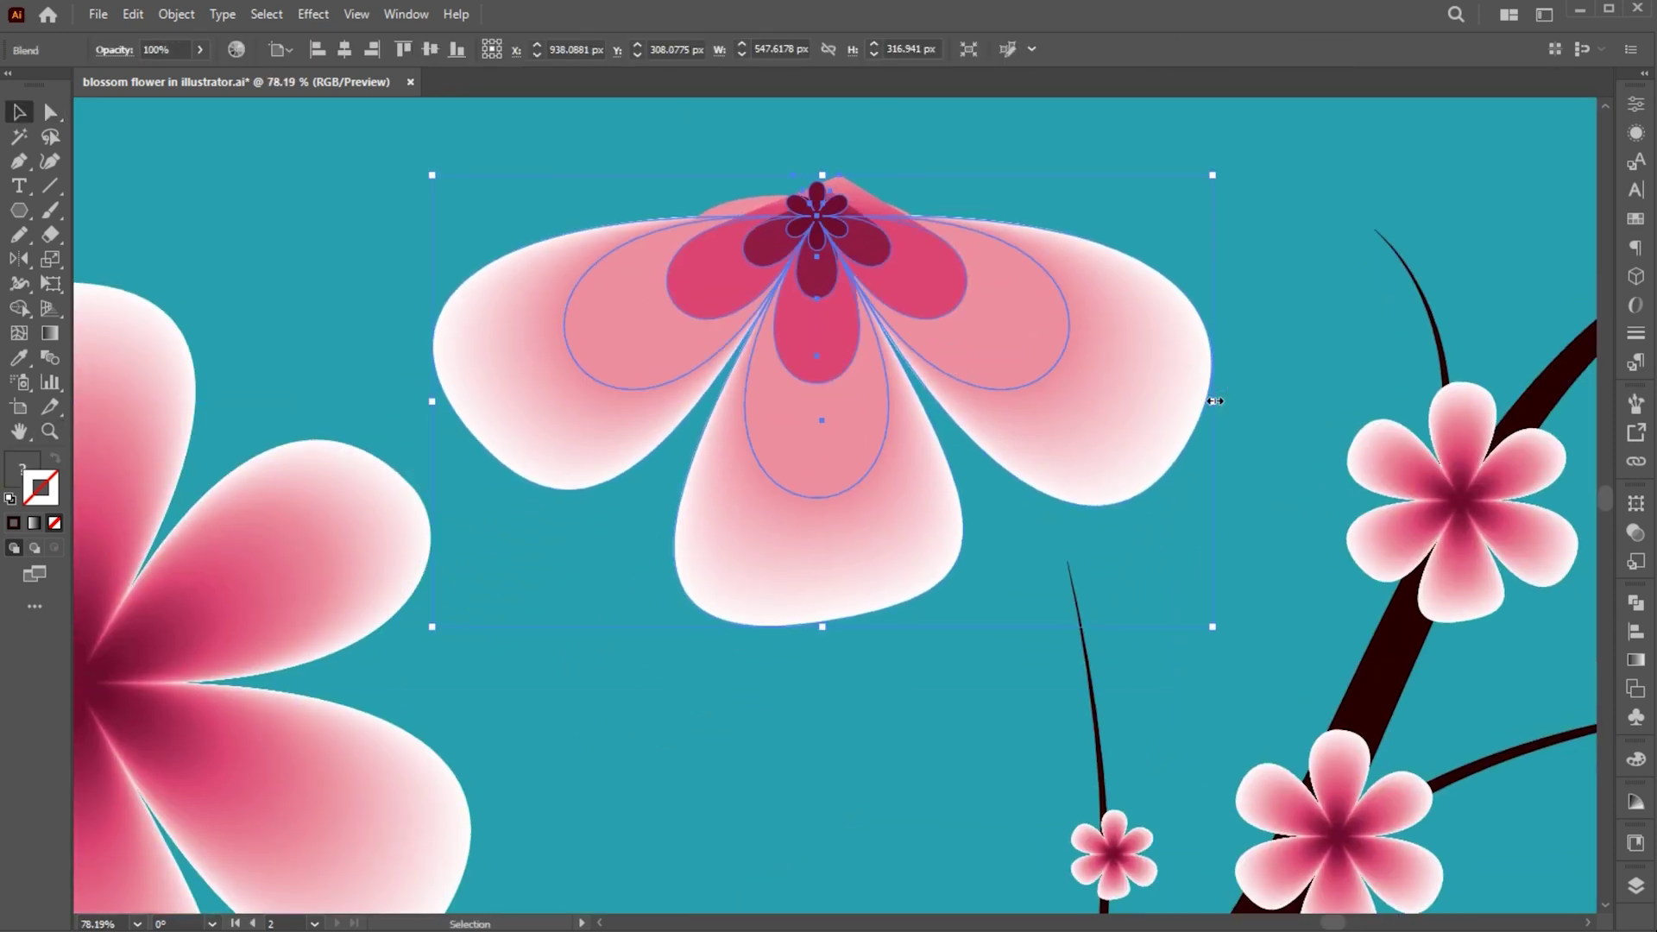
left_click_drag(1213, 399, 1134, 409)
- Delete the anchor points of the copied flower's left and bottom petals, keeping only the lower-right petal
key("a")
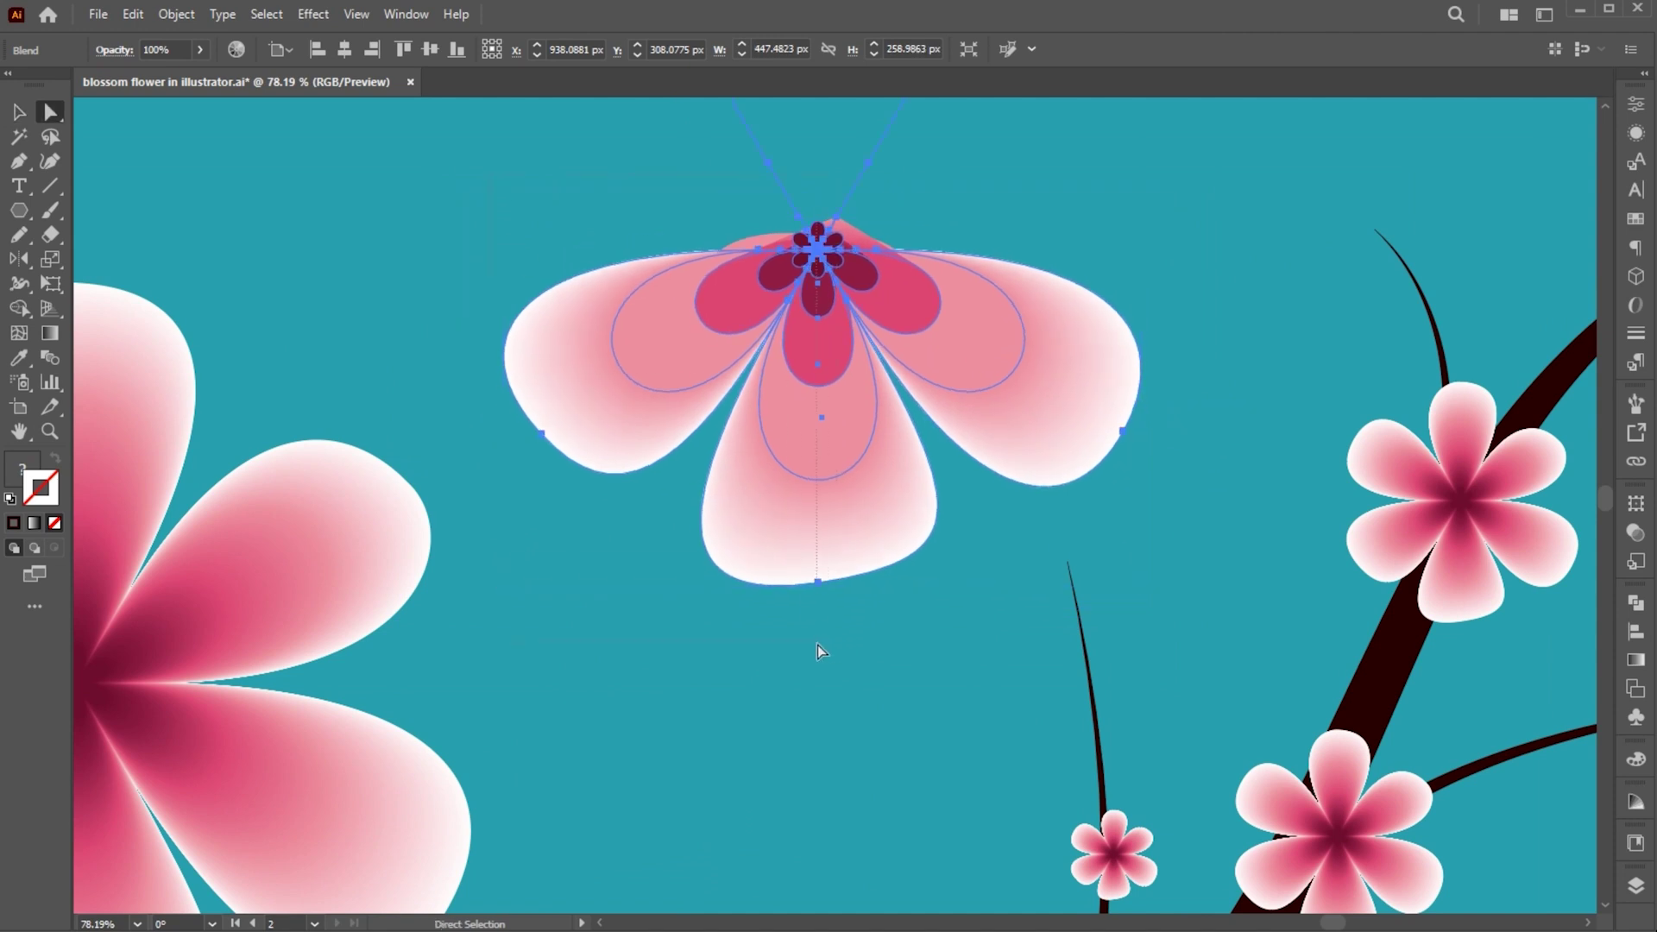
left_click_drag(817, 645, 816, 644)
key("Delete")
left_click(880, 659)
left_click(879, 518)
left_click(817, 582)
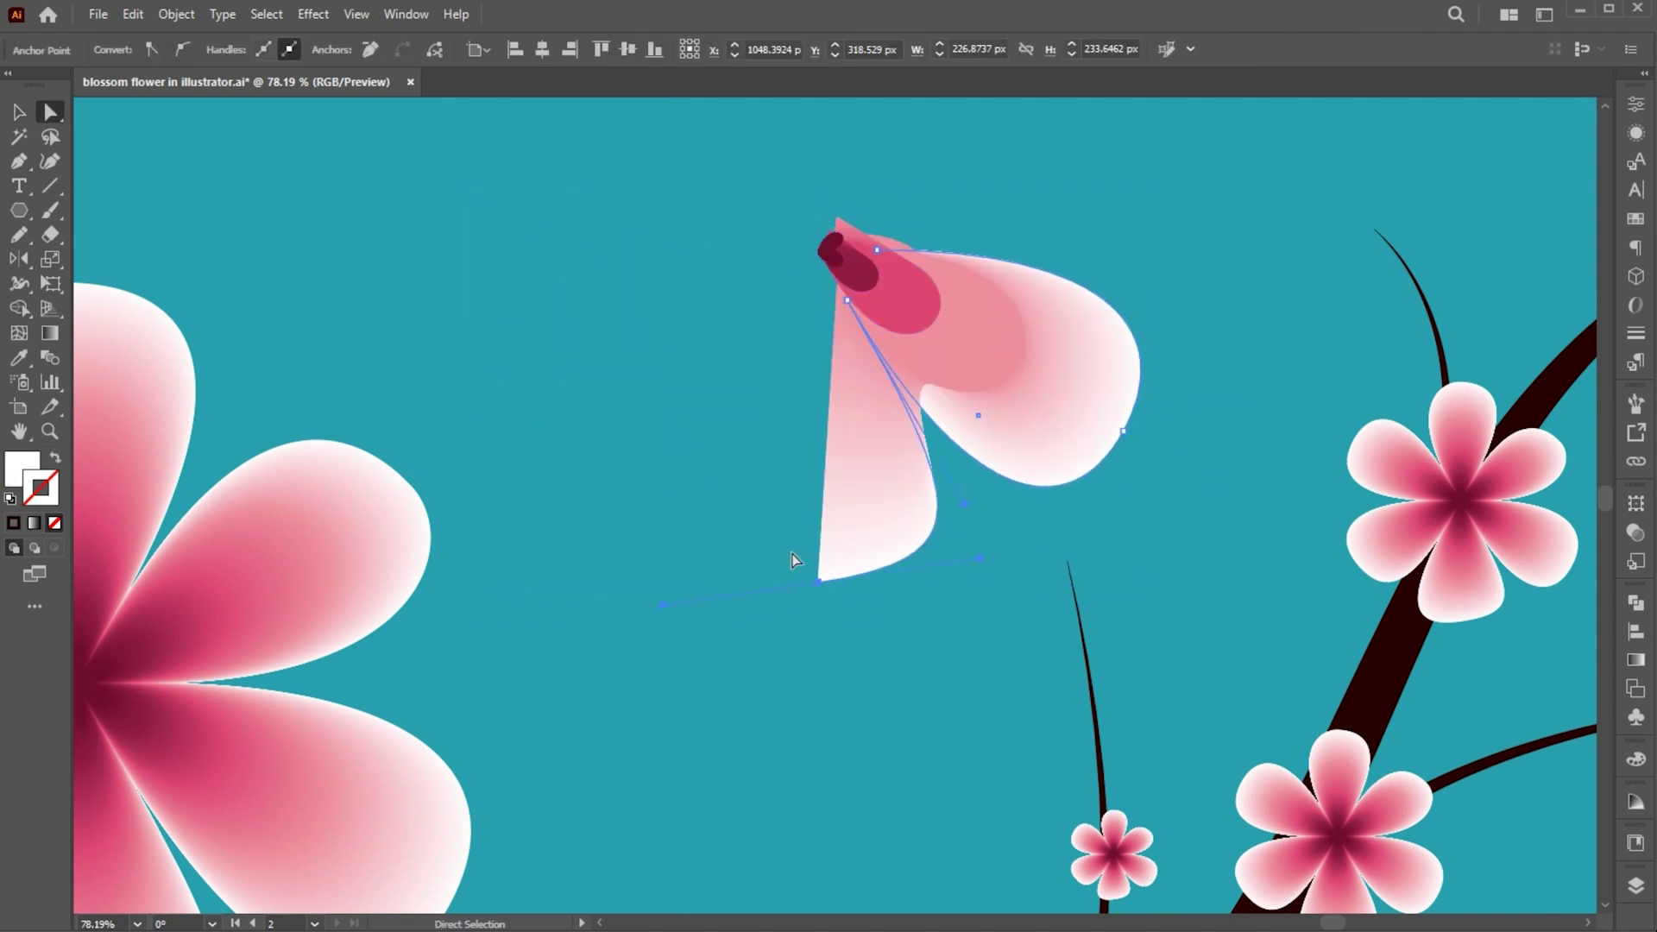
key("Delete")
- Delete the leftover anchor points around the remaining petal's dark inner tip so it ends in a clean point
scroll(812, 210, "up", 5)
left_click_drag(917, 184, 797, 352)
key("Delete")
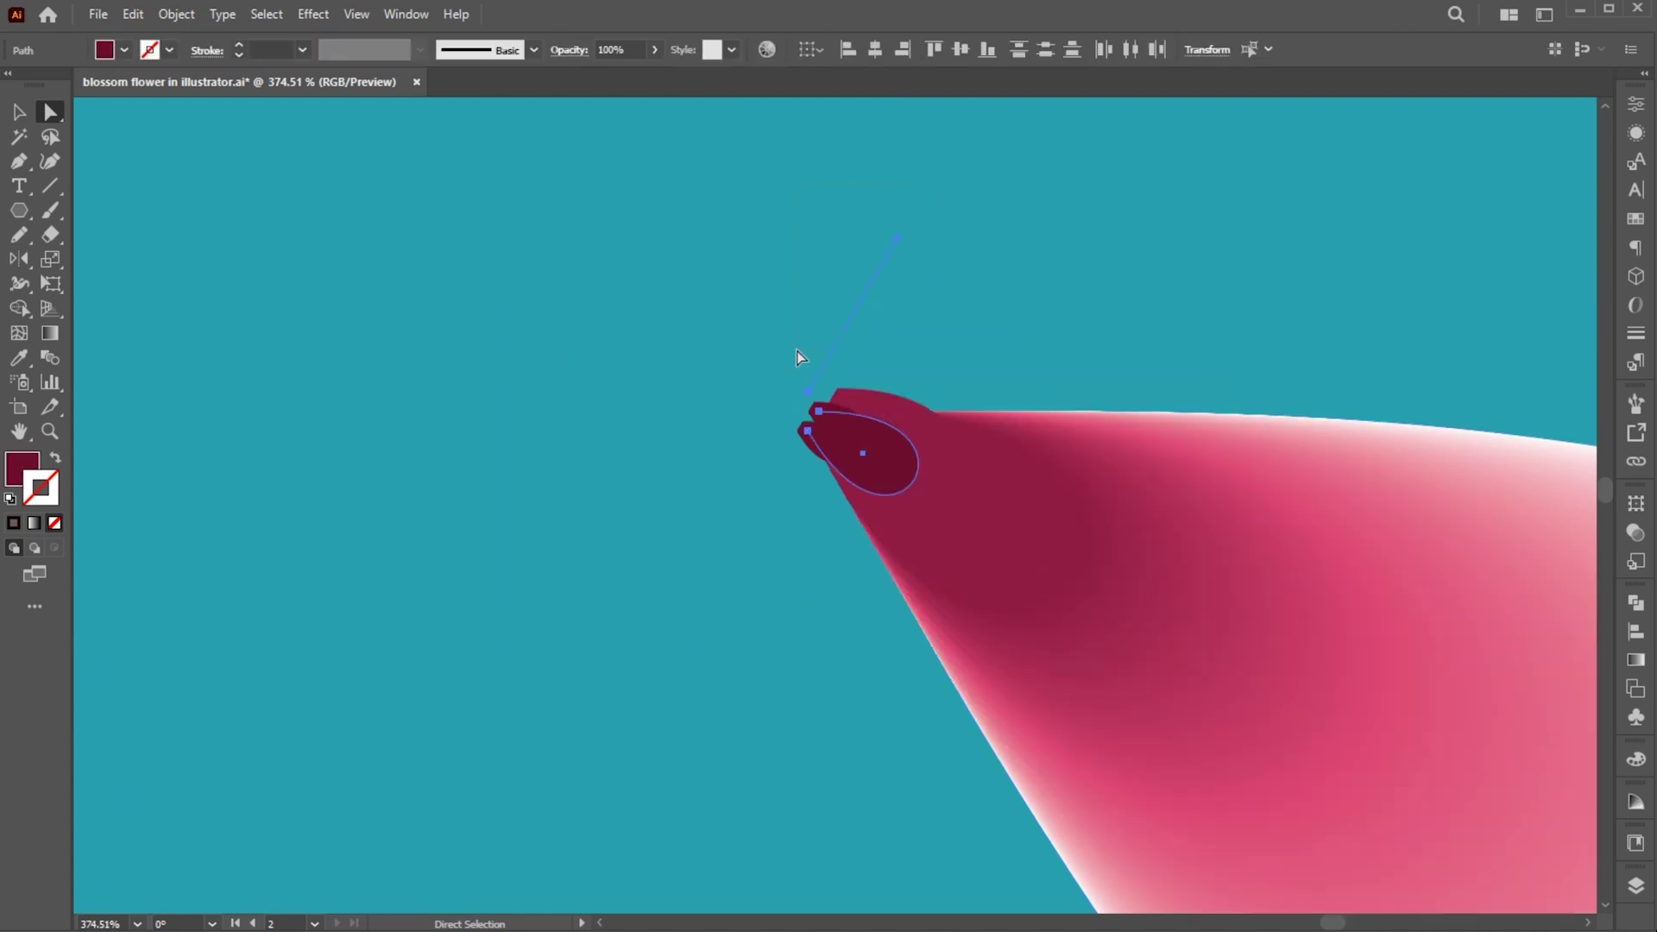
left_click(847, 307)
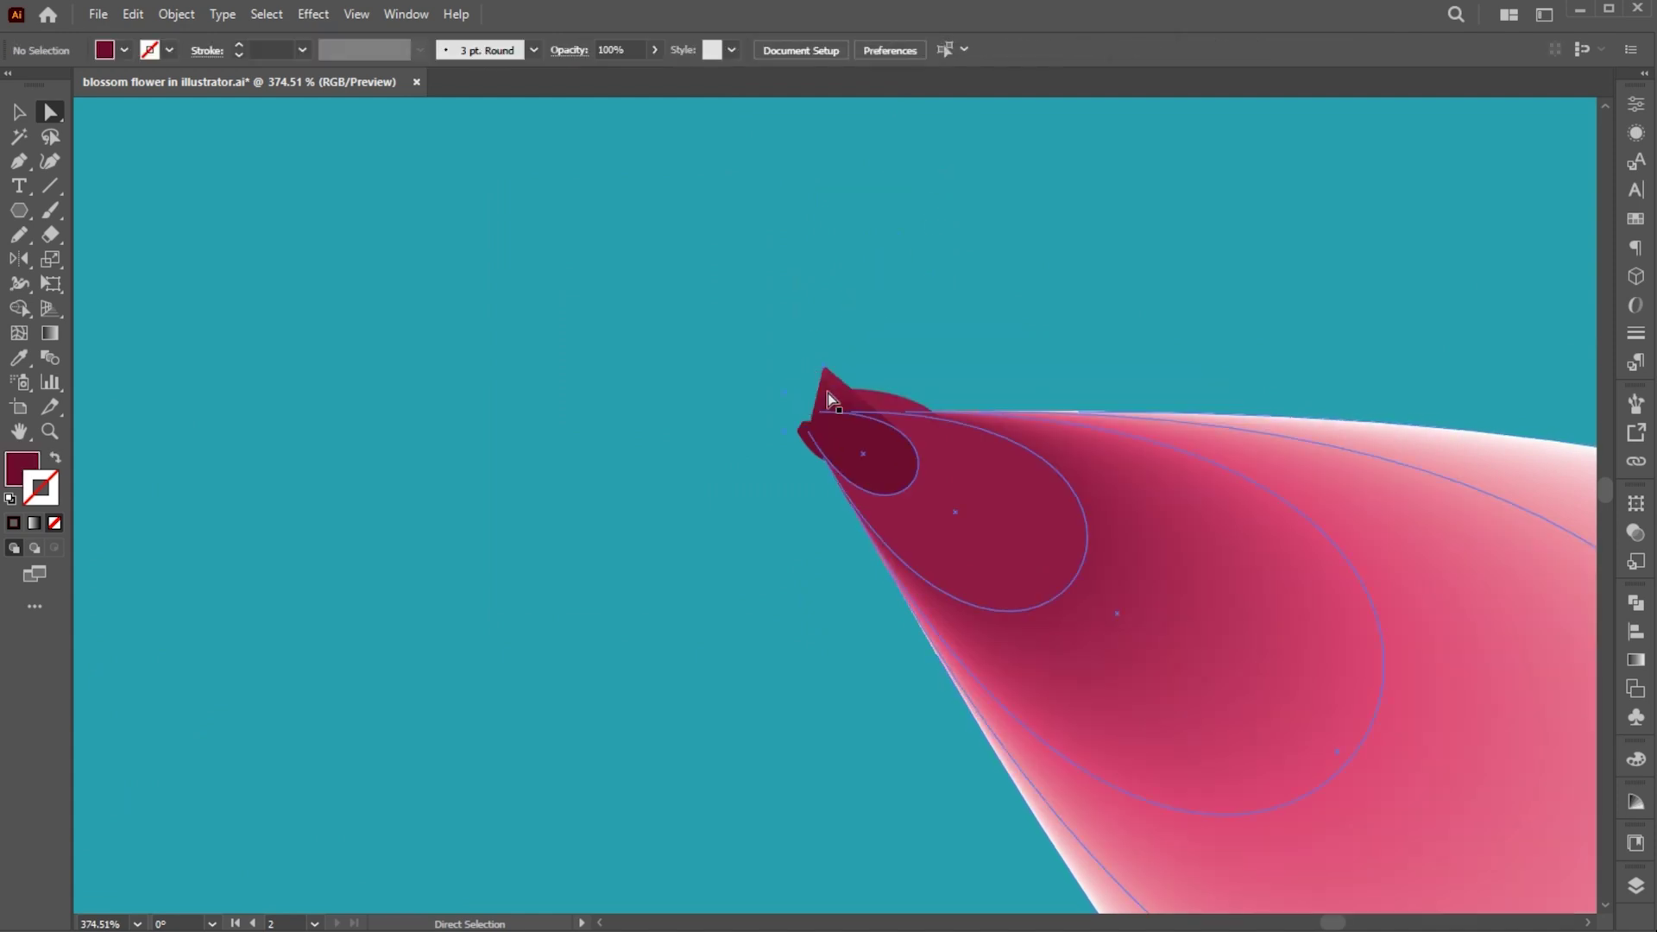
left_click(814, 372)
key("Delete")
left_click(809, 432)
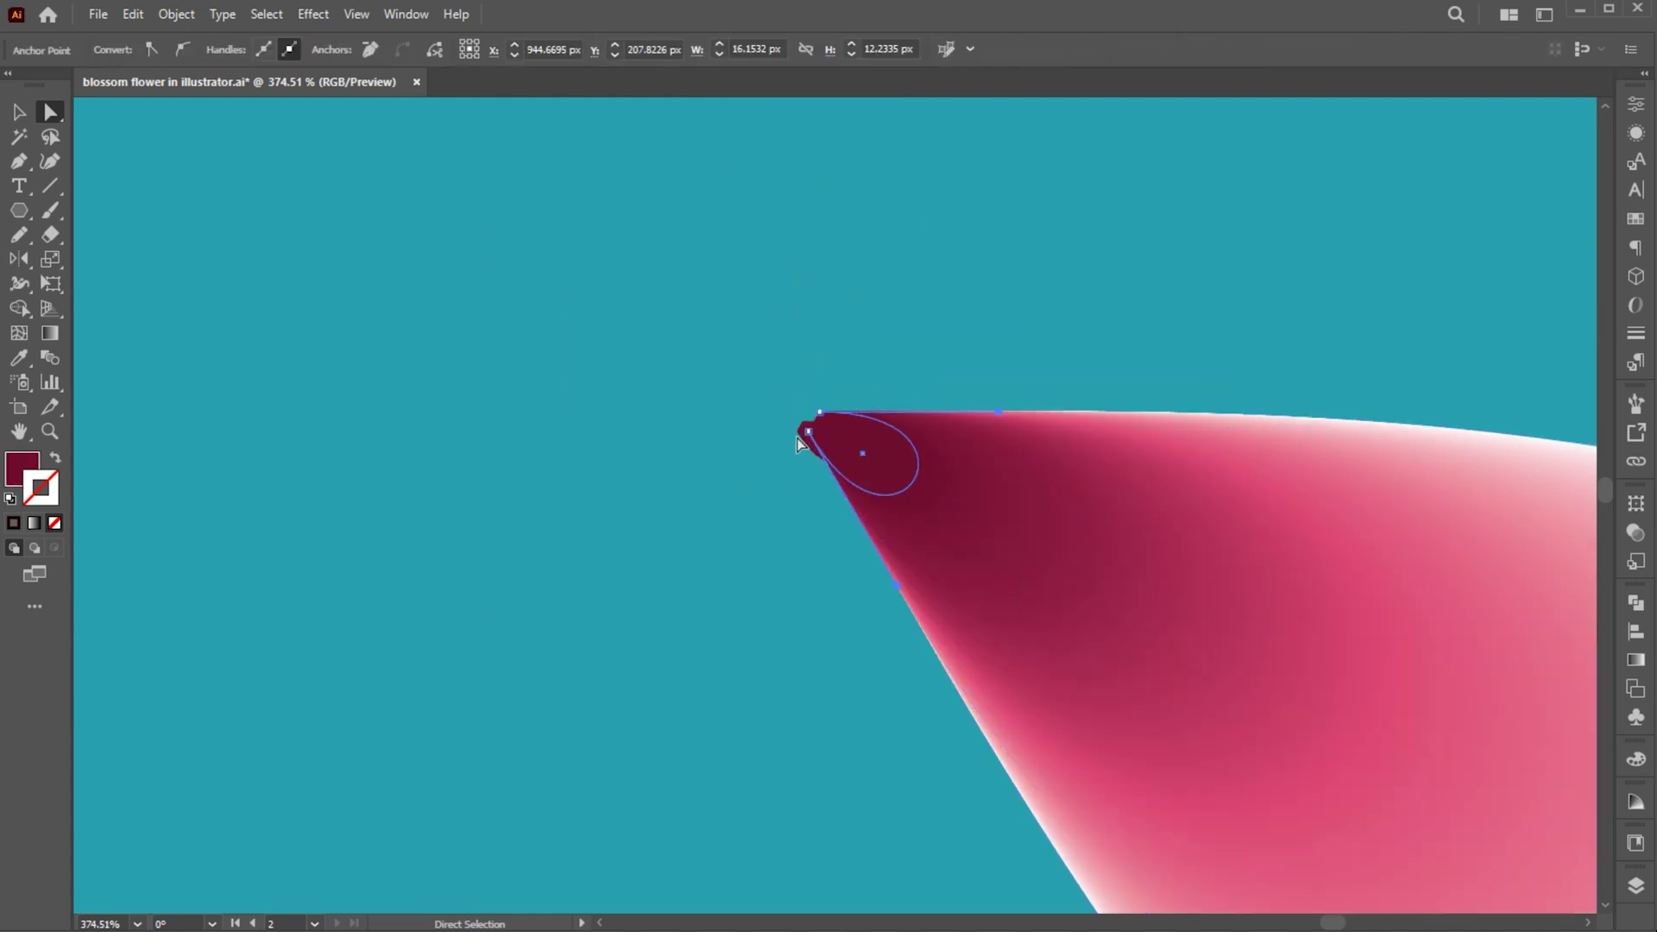
left_click_drag(804, 451, 778, 402)
key("Delete")
left_click(756, 461)
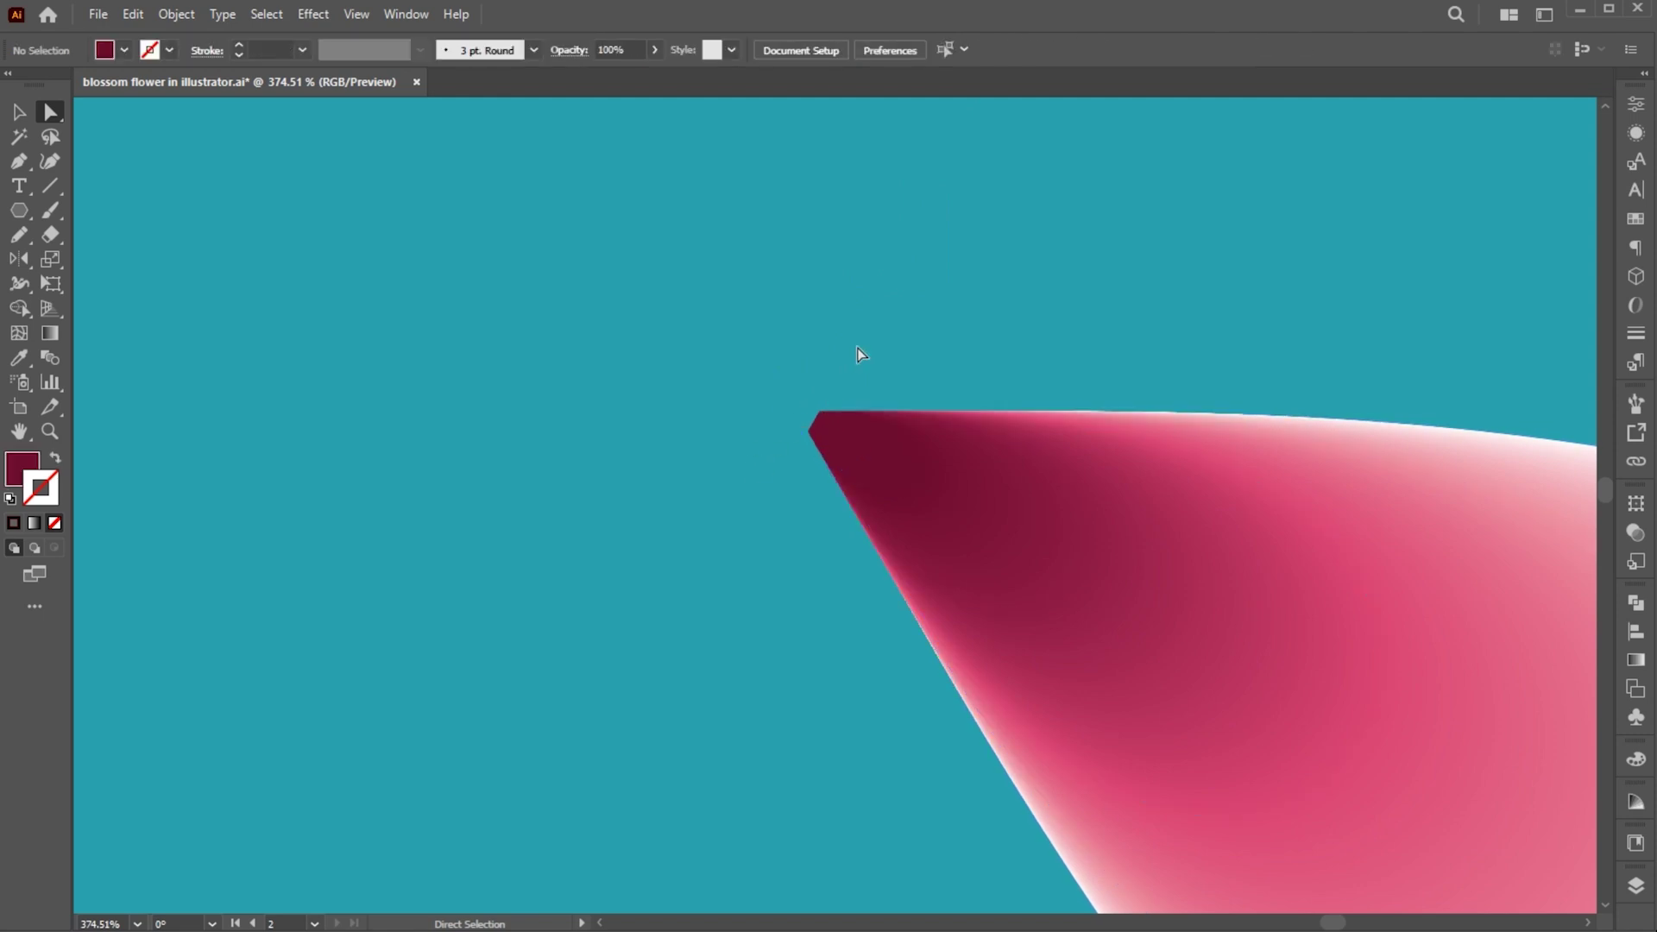
key("z")
left_click_drag(795, 493, 777, 424)
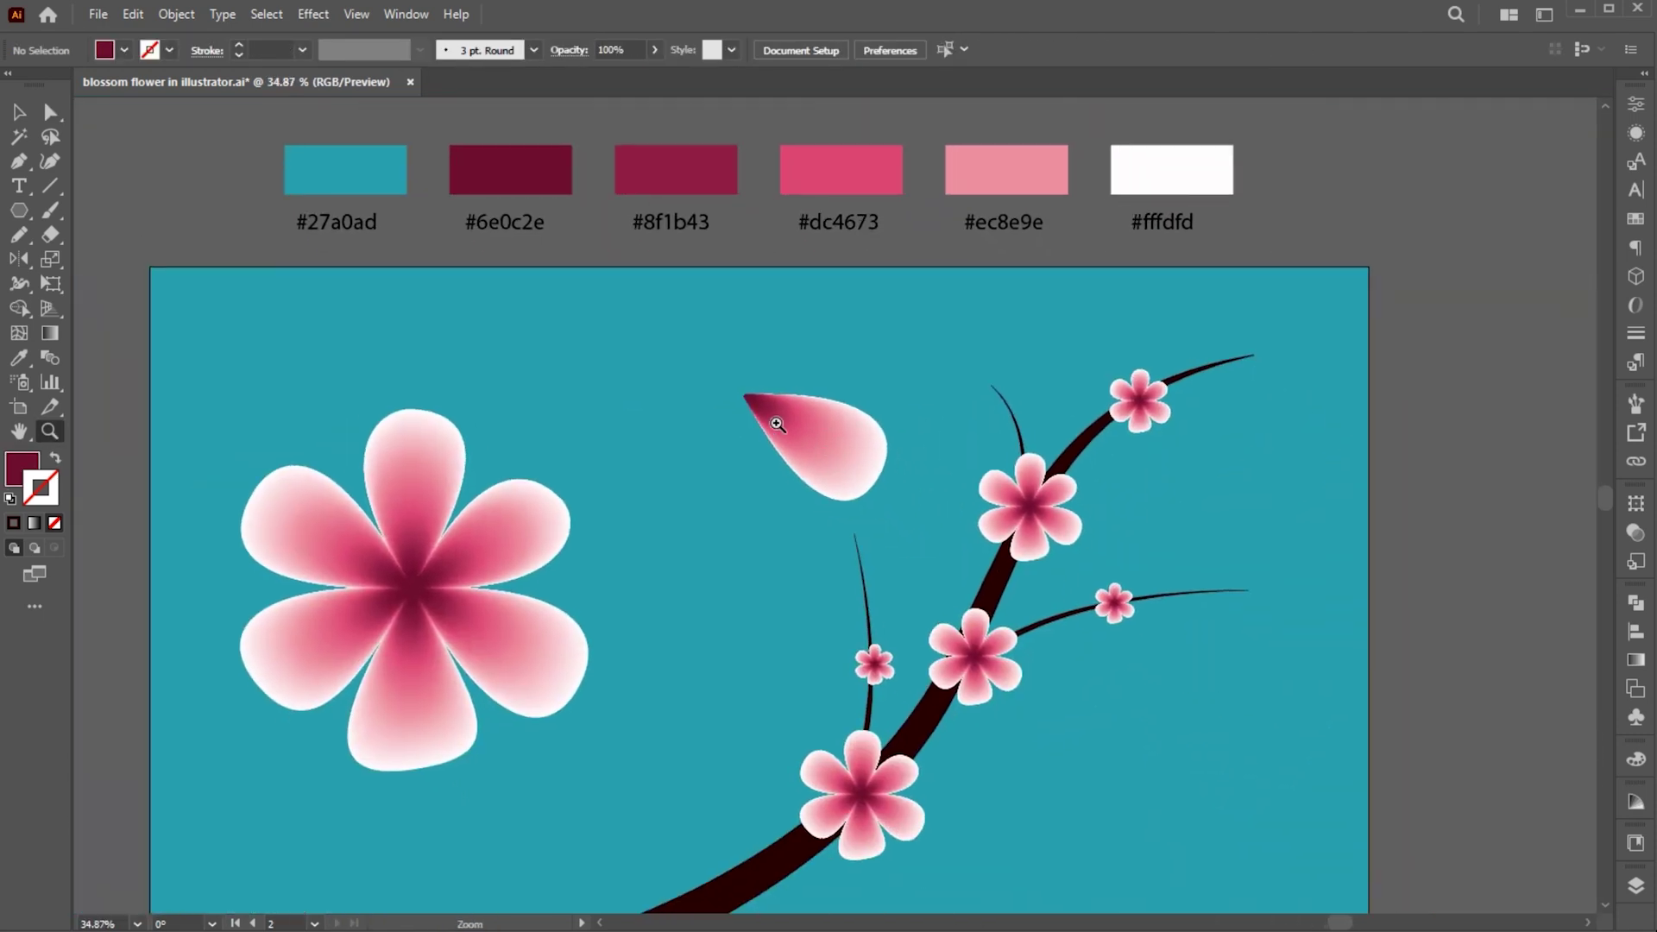
- Rotate the single petal upright and place a duplicate overlapping it
scroll(777, 424, "up", 2)
key("v")
left_click(836, 459)
left_click_drag(976, 369, 623, 362)
left_click_drag(855, 507, 811, 396)
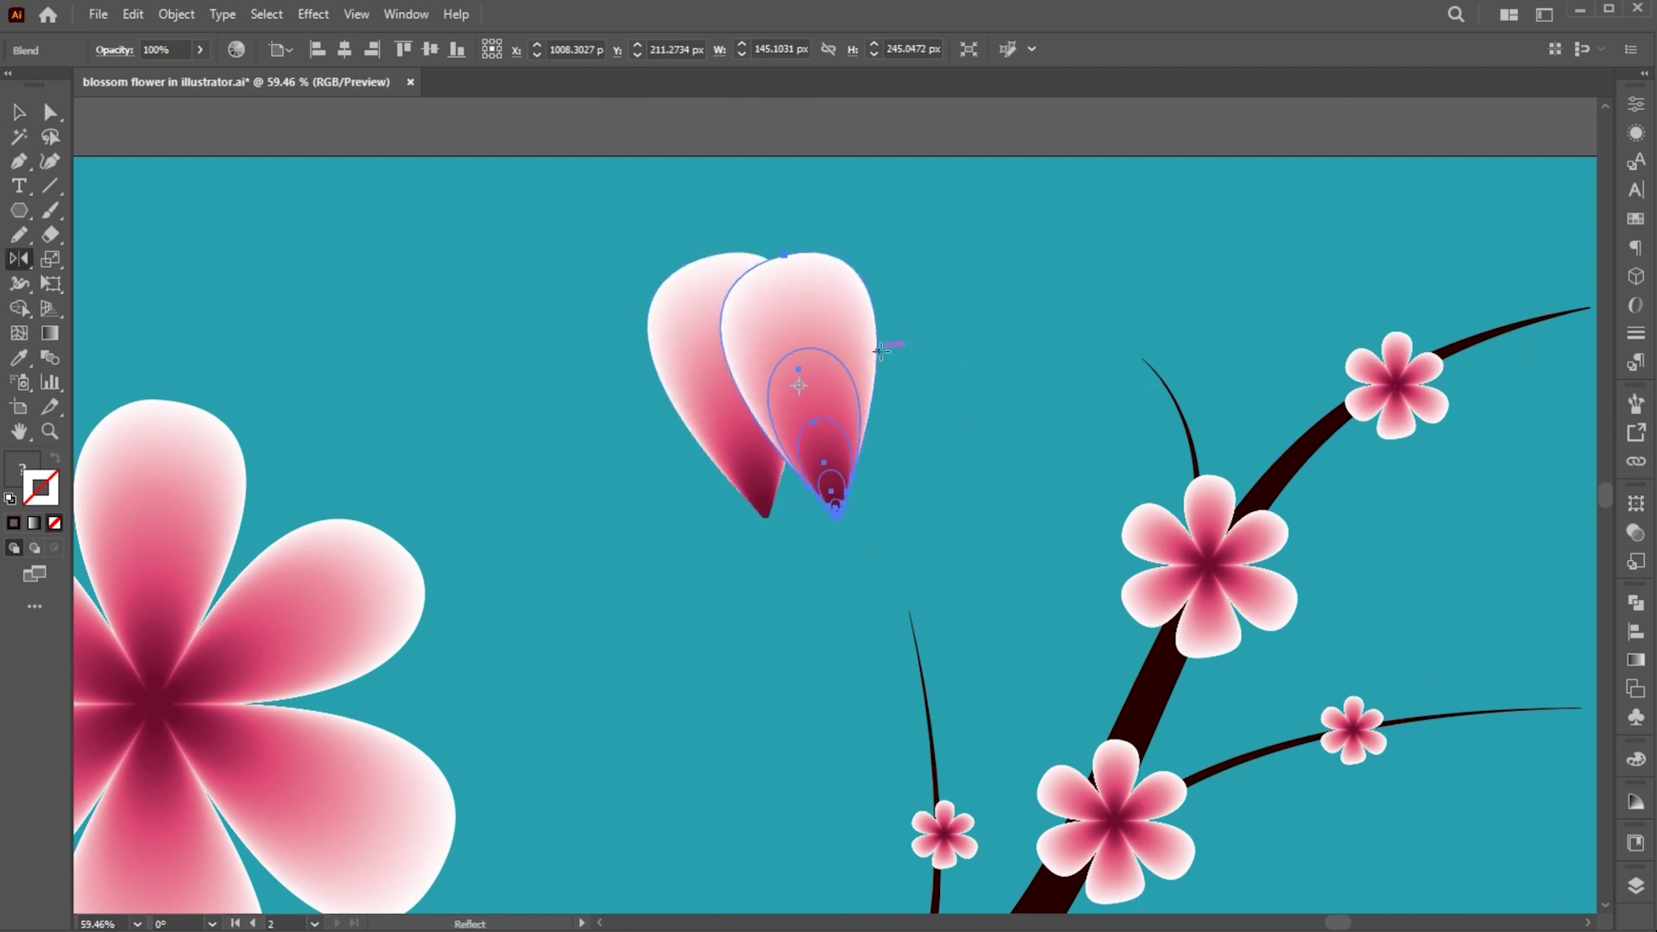
- Reflect the duplicate petal across the vertical axis and tilt it to the right, with its base on the first petal's base
double_click(17, 259)
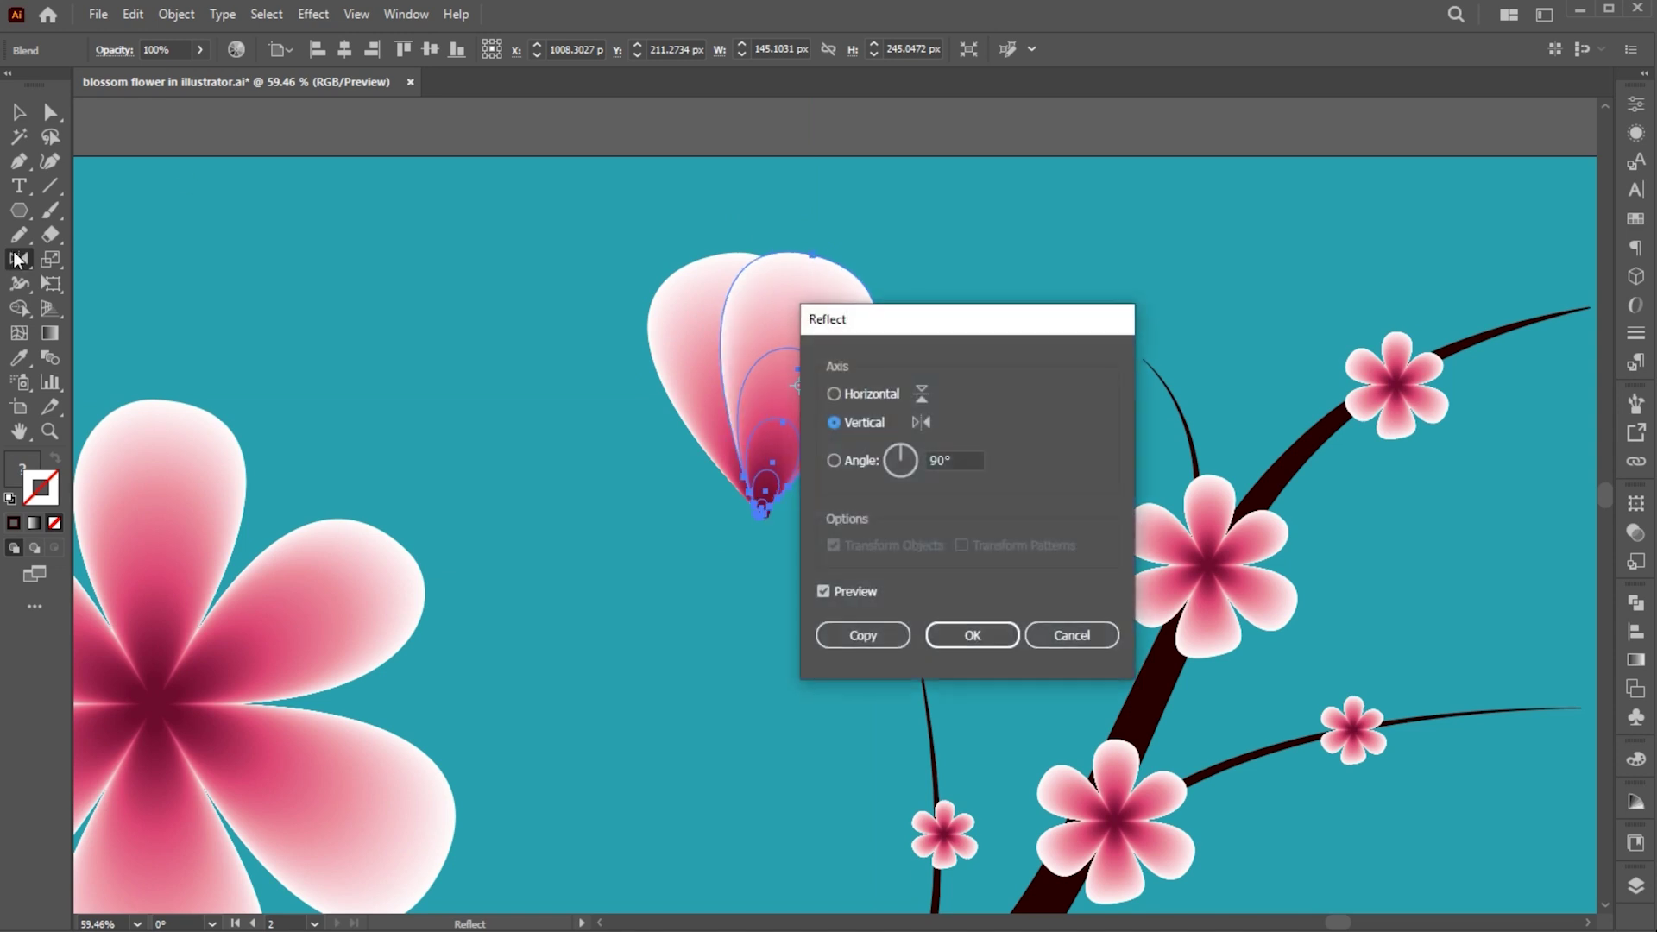
key("Return")
key("v")
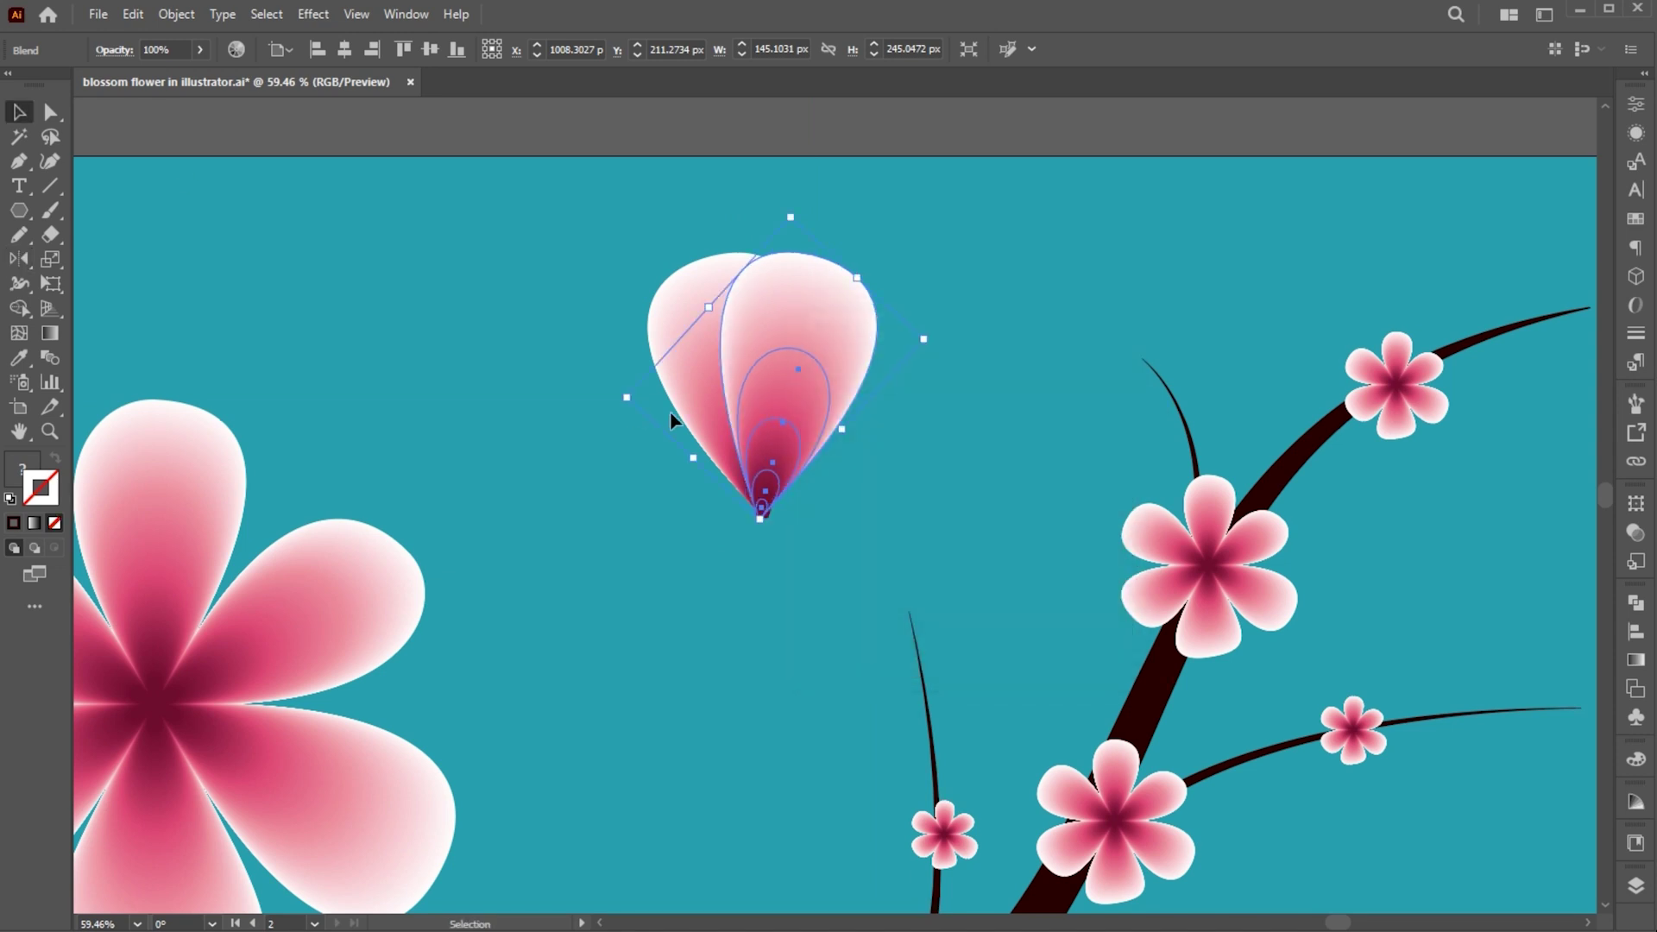
left_click_drag(937, 339, 940, 362)
left_click_drag(806, 357, 833, 356)
left_click_drag(901, 292, 879, 315)
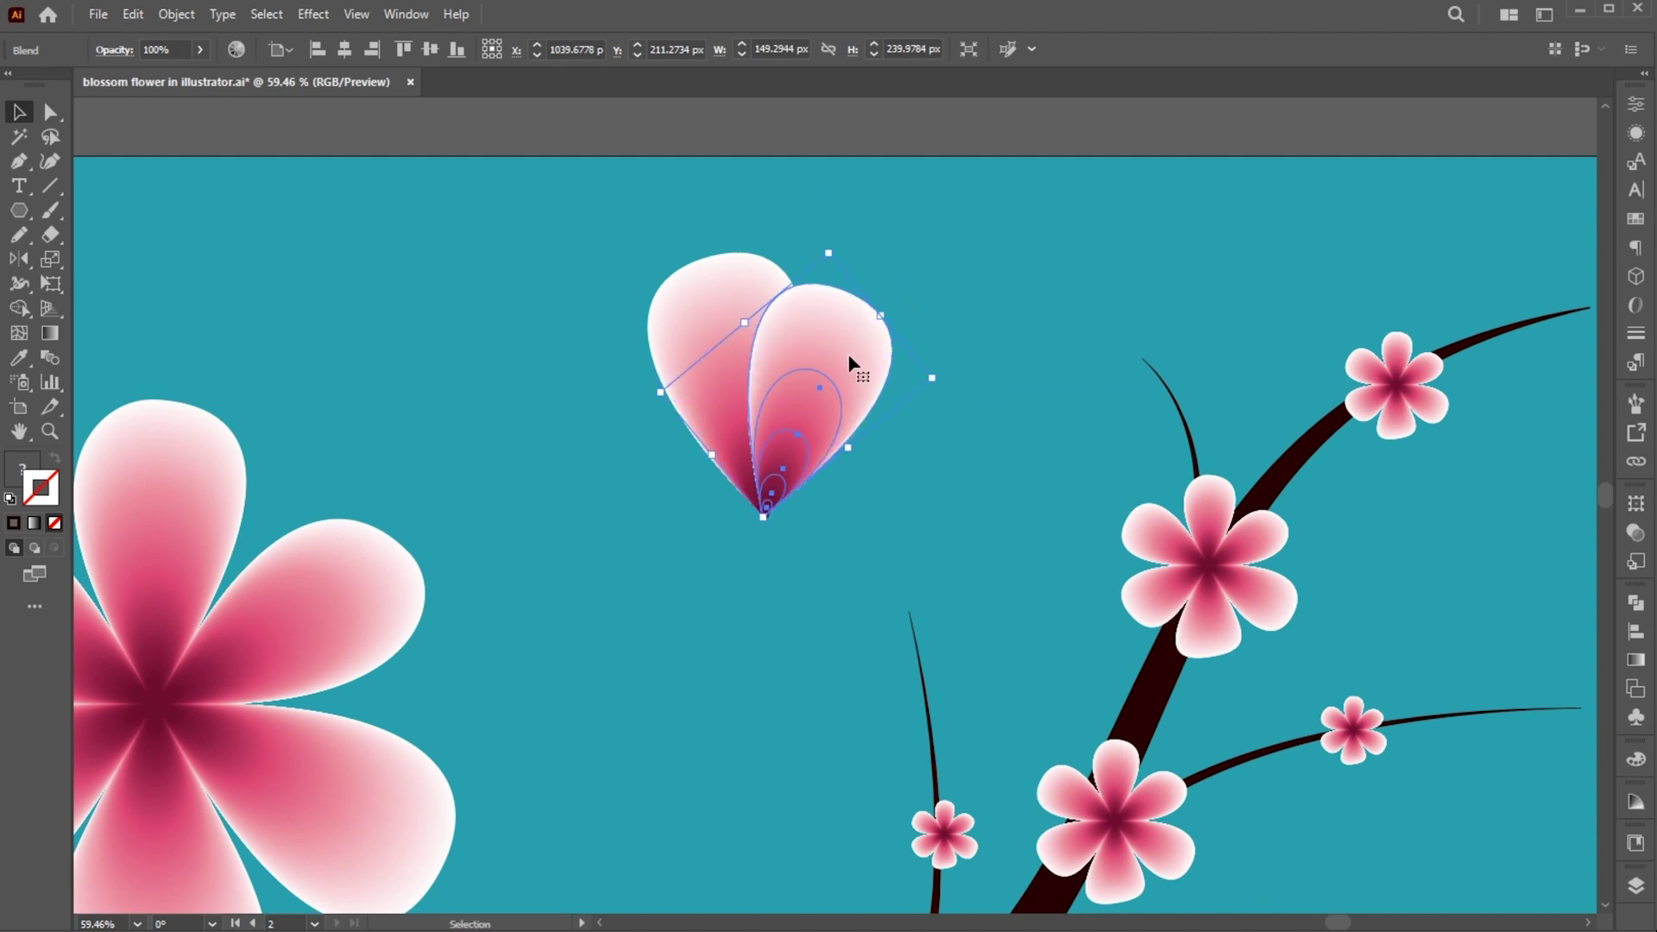
- Add a vertically reflected copy of the tilted petal on the opposite side, joining it to the others at the base
left_click_drag(848, 373, 714, 372)
key("o")
key("Return")
key("Return")
key("v")
left_click_drag(854, 395, 861, 326)
left_click_drag(707, 381, 806, 373)
- Adjust the rear petal so it stands slightly higher between the two front petals
left_click(737, 269)
left_click_drag(733, 220, 747, 192)
left_click(953, 244)
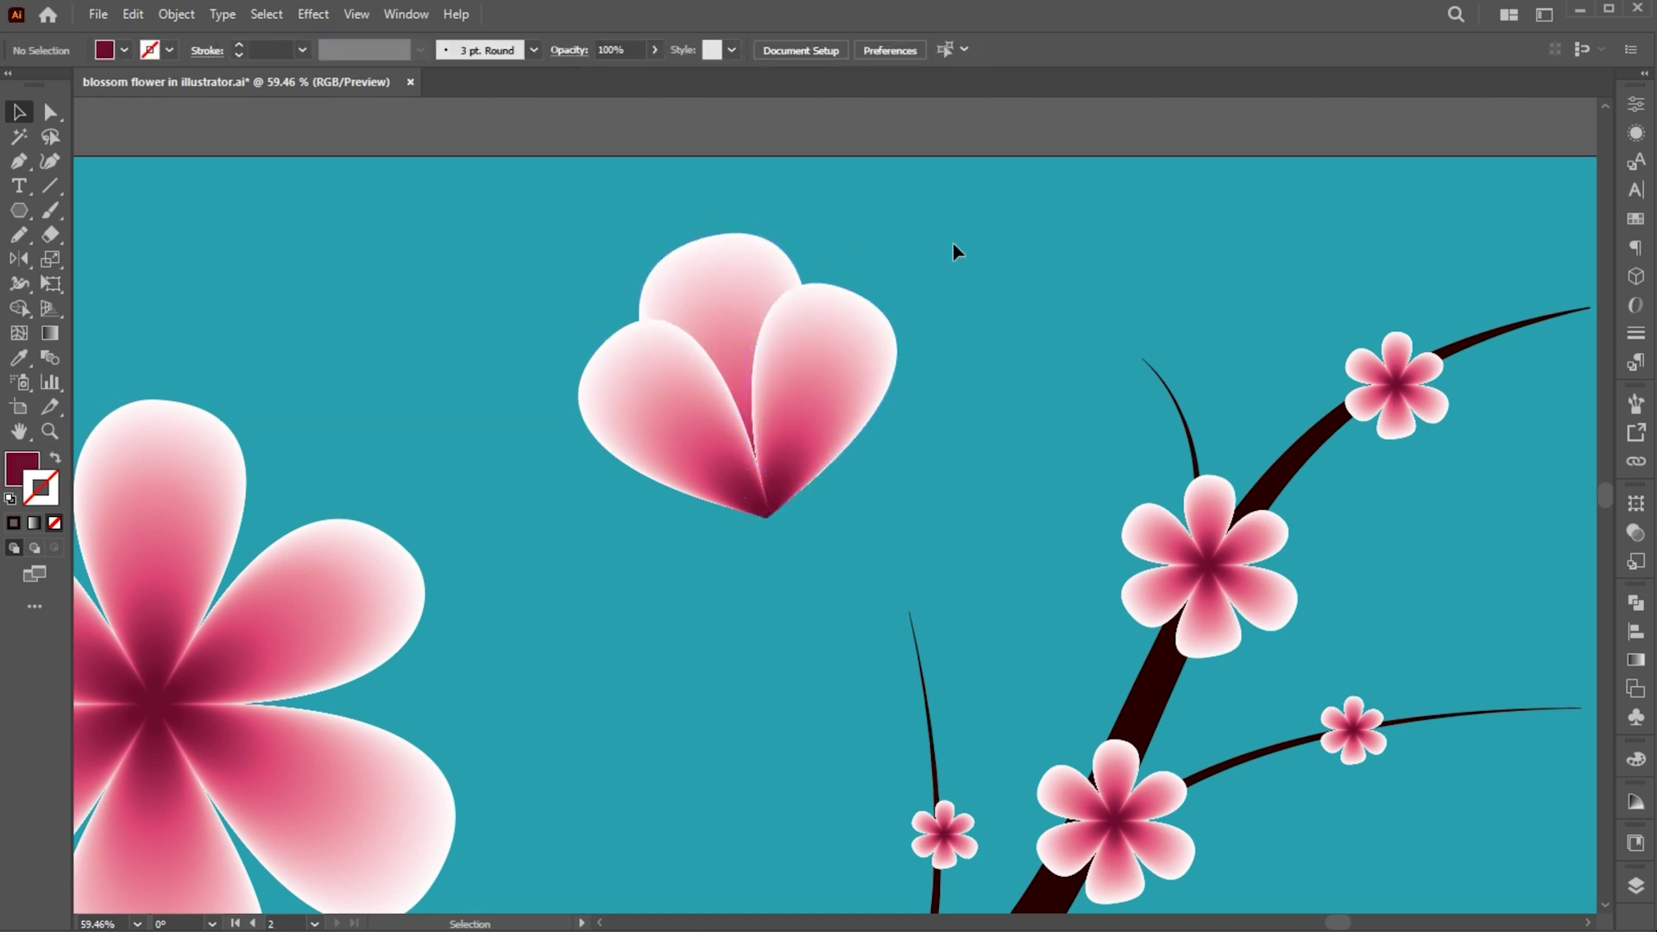
- Rotate all three petals clockwise together, narrow them to about 255 × 252 px and group them as a bud
left_click_drag(953, 243, 681, 406)
left_click_drag(917, 240, 892, 445)
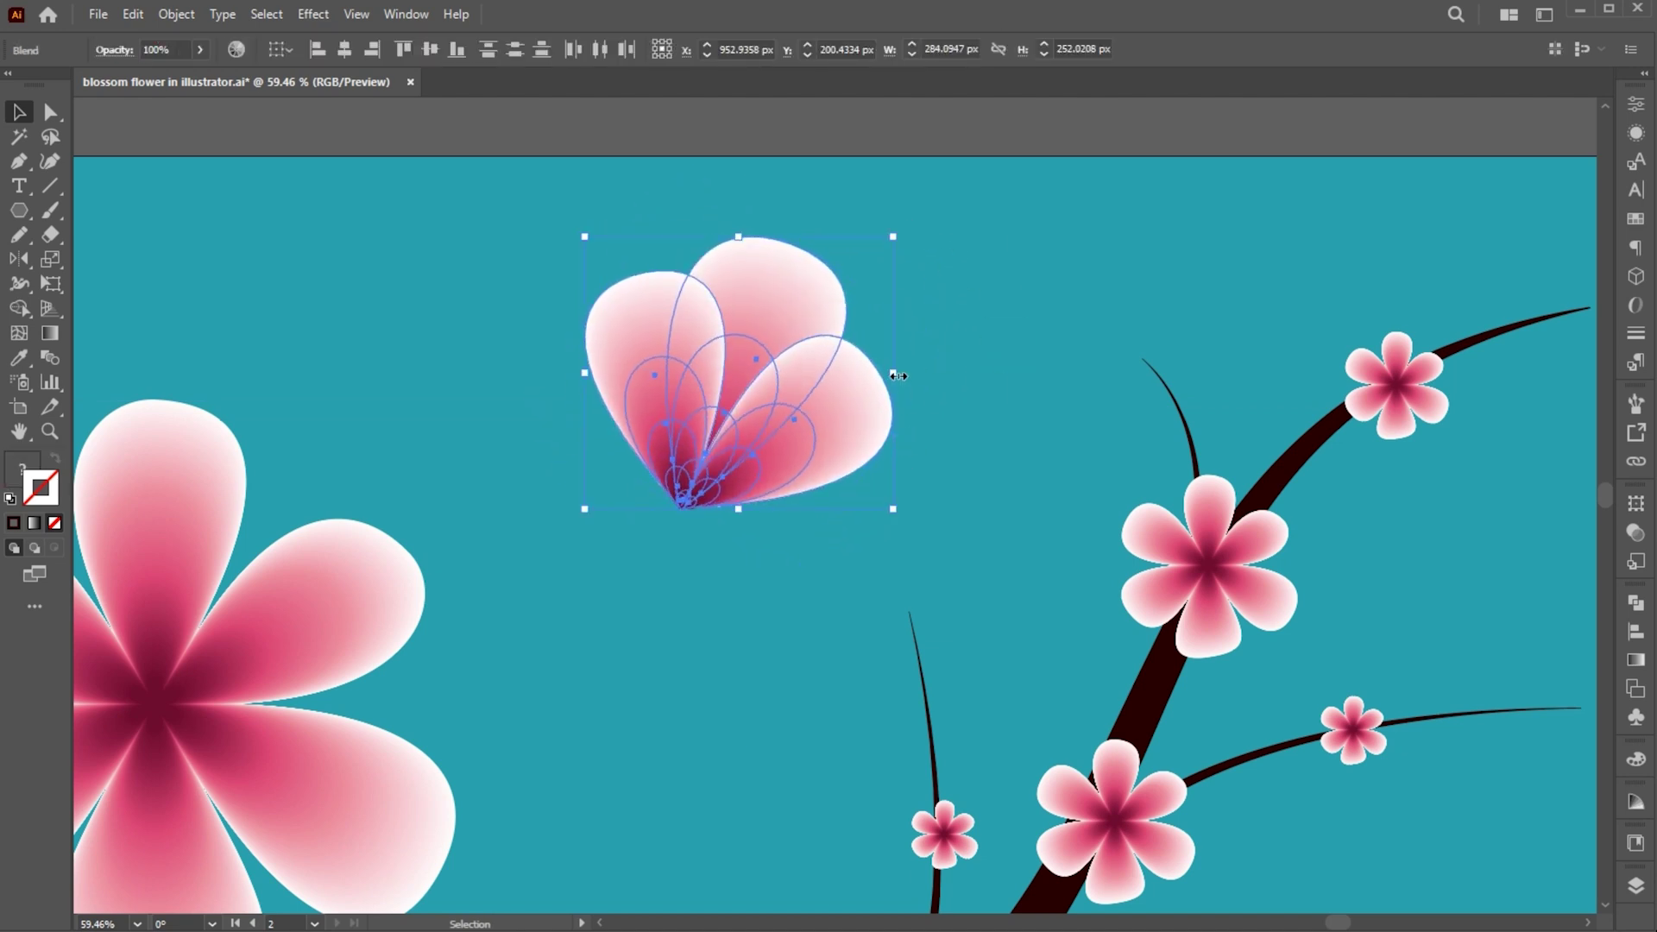
left_click_drag(898, 376, 582, 385)
key("ctrl+g")
- Scale the bud to about 107 × 106 px, move it to the main branch's thin tip and bring it to the front
left_click_drag(431, 388, 1379, 497)
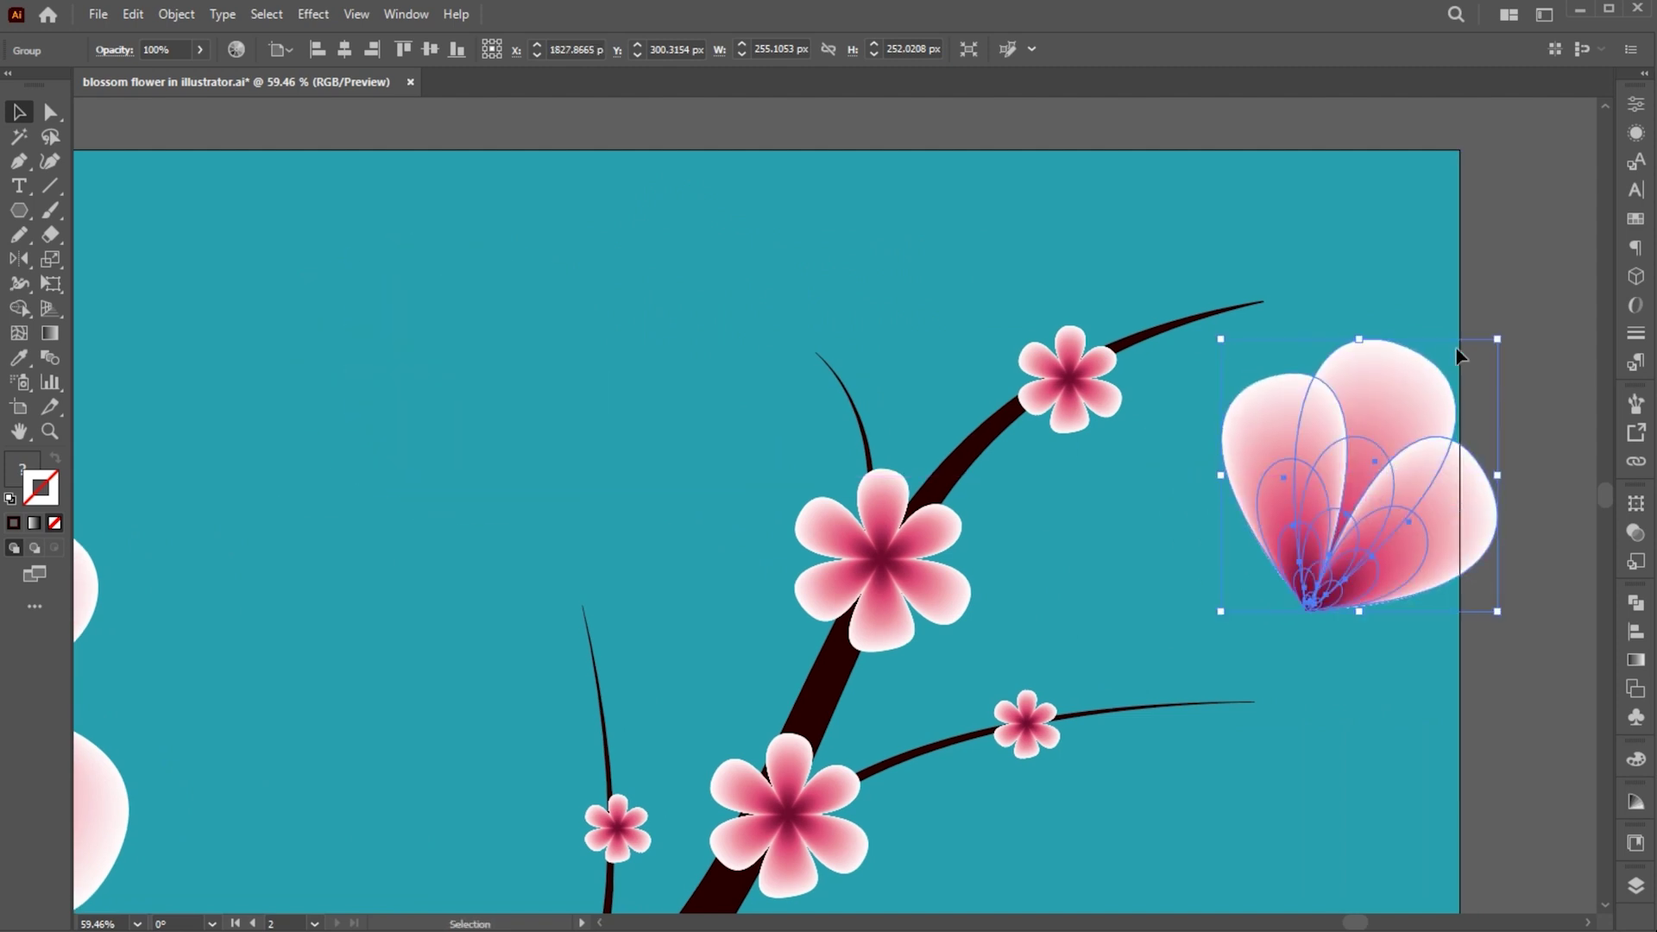
left_click_drag(1497, 340, 1424, 417)
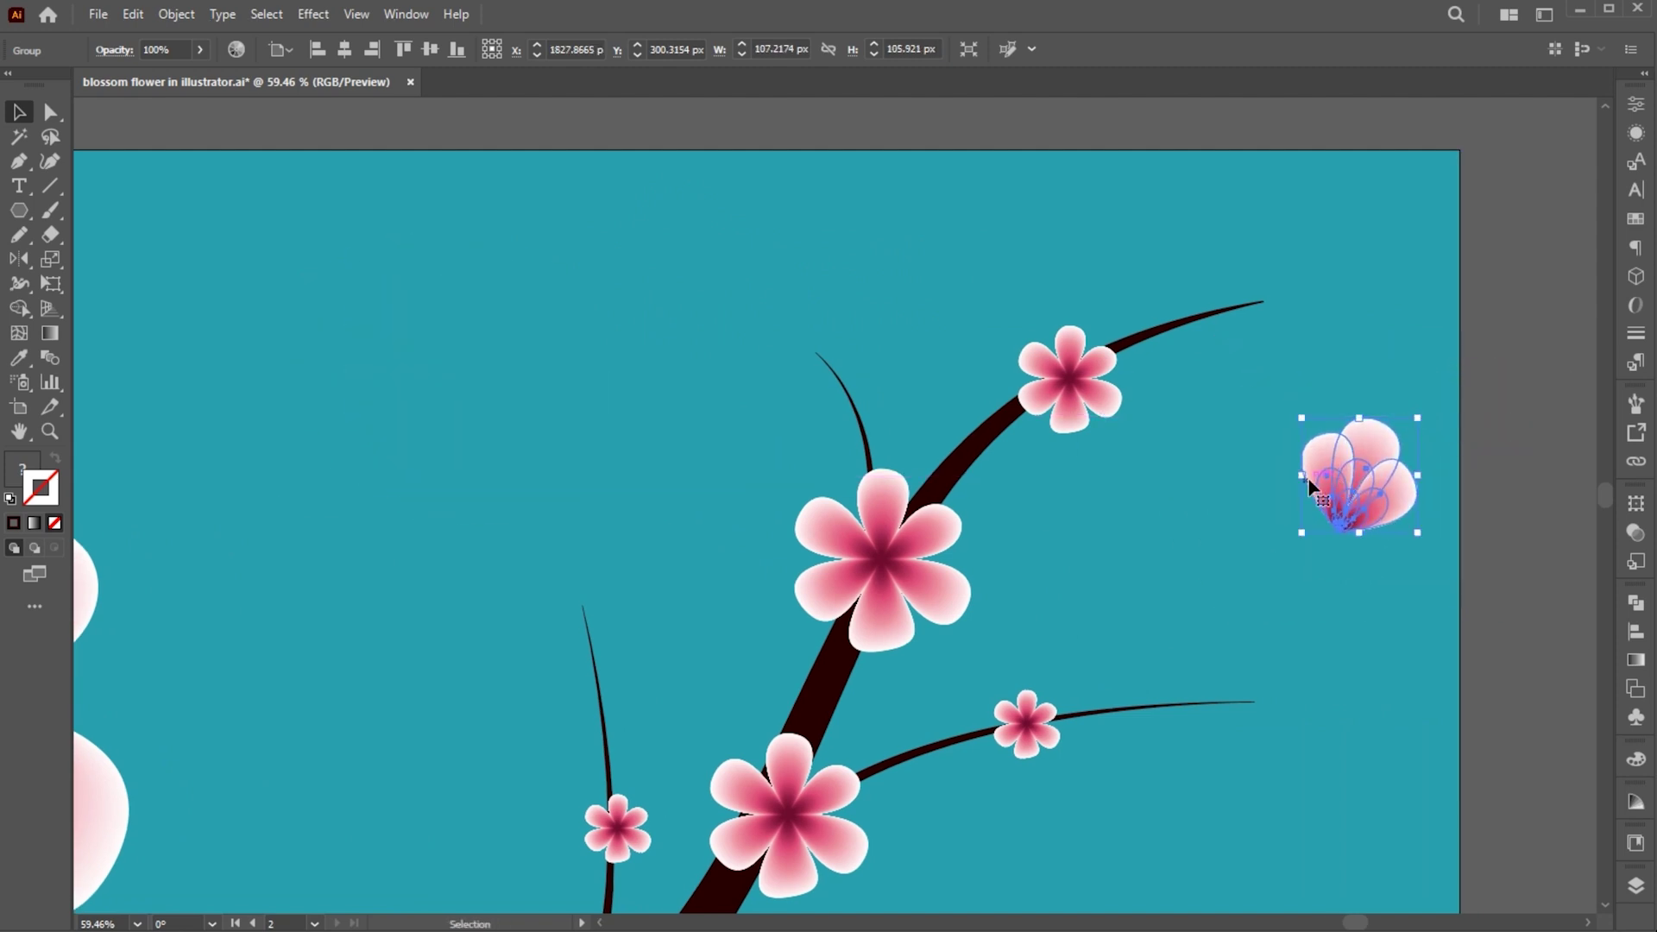
left_click_drag(1310, 487, 1252, 314)
right_click(1304, 281)
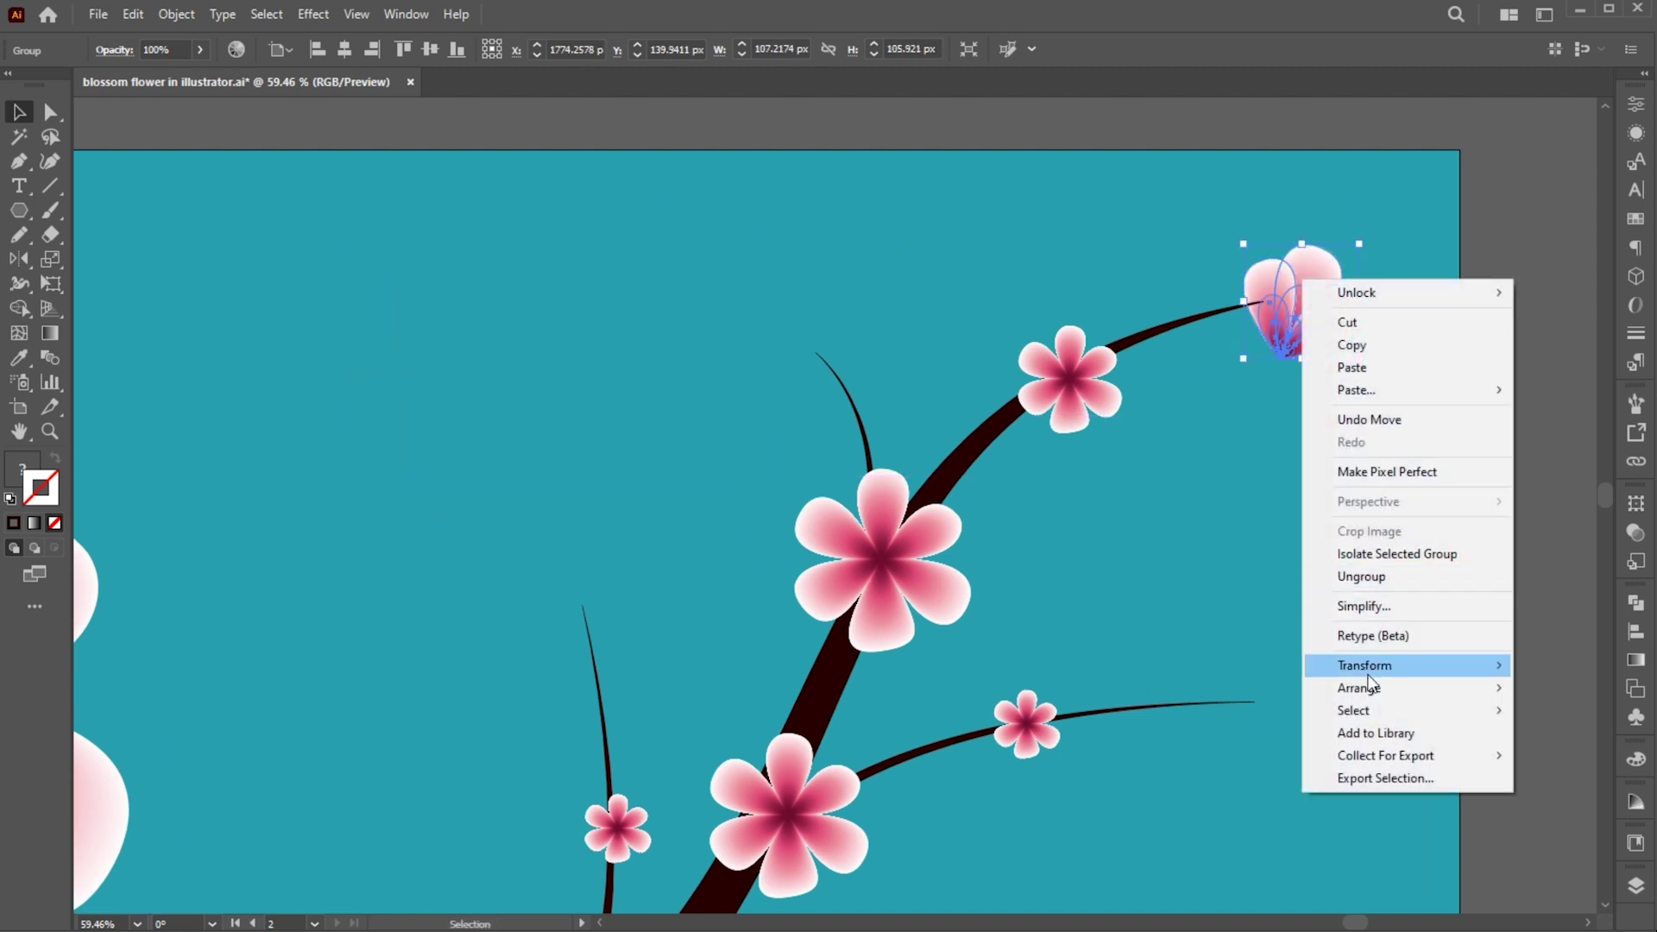
mouse_move(1361, 688)
left_click(1533, 689)
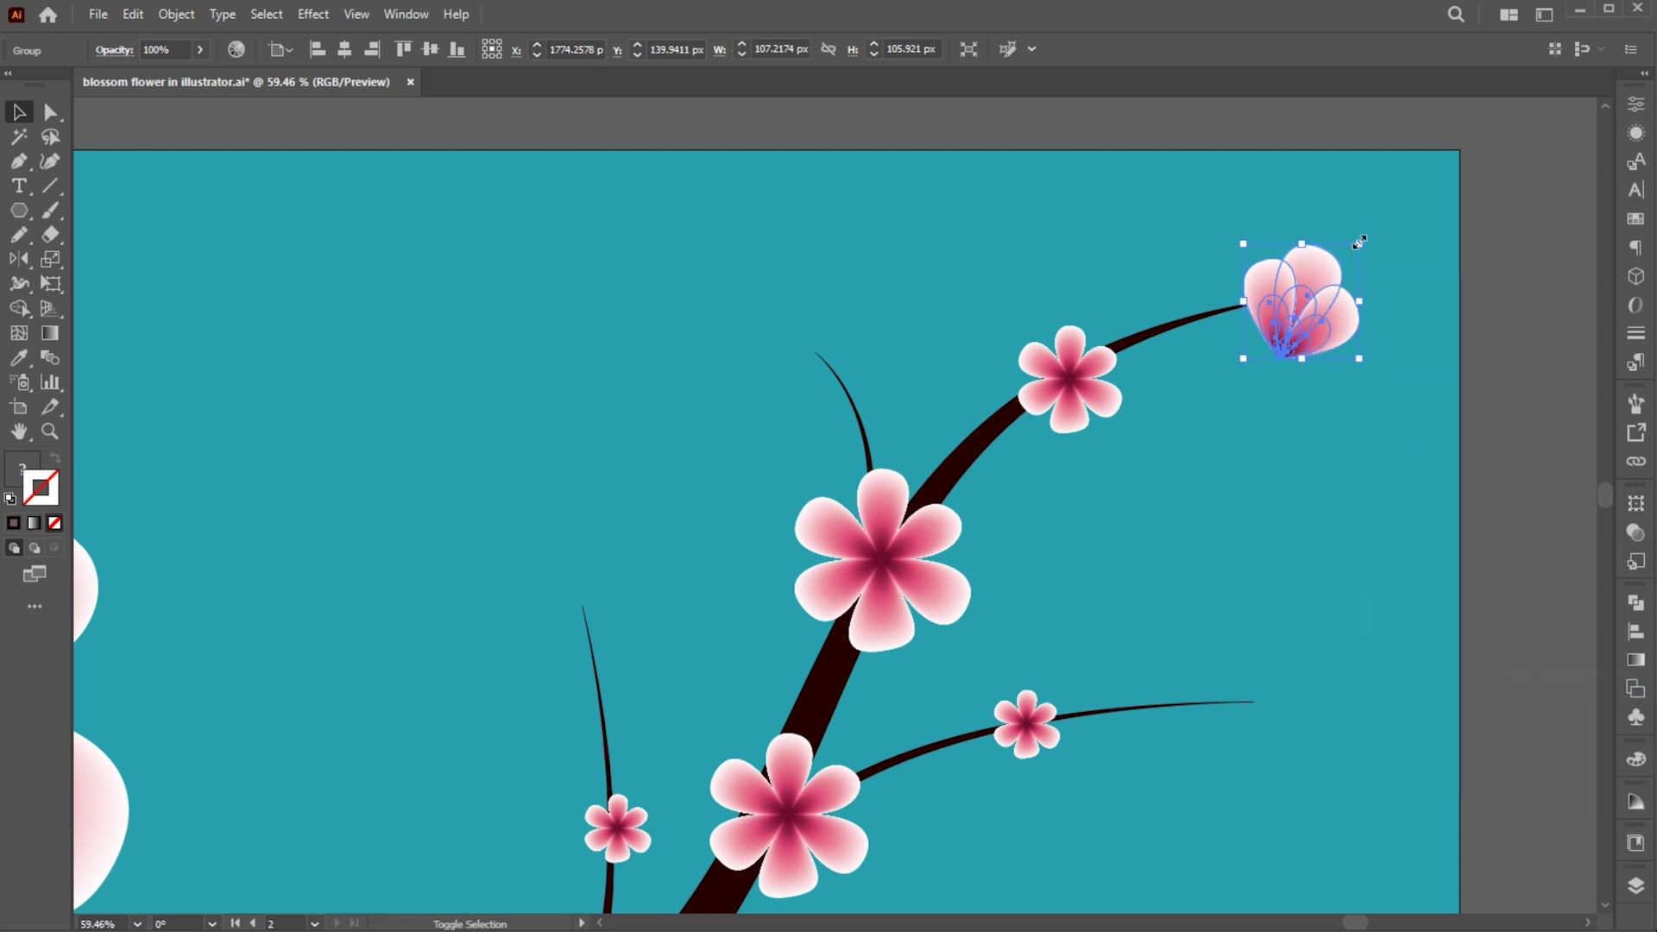
- Shrink the bud further and rotate it so its base meets the main branch's tip
mouse_move(1357, 255)
left_mouse_down()
mouse_move(1372, 332)
mouse_move(1338, 319)
mouse_move(1336, 259)
left_mouse_up()
left_click_drag(1299, 258, 1294, 299)
key("ctrl+shift+a")
left_click(1334, 389)
- Place a copy of the bud on the upper twig's tip, rotated to follow the twig's direction
left_click_drag(1302, 305, 866, 301)
left_click(1338, 465)
left_click_drag(751, 207, 753, 208)
key("ctrl+shift+a")
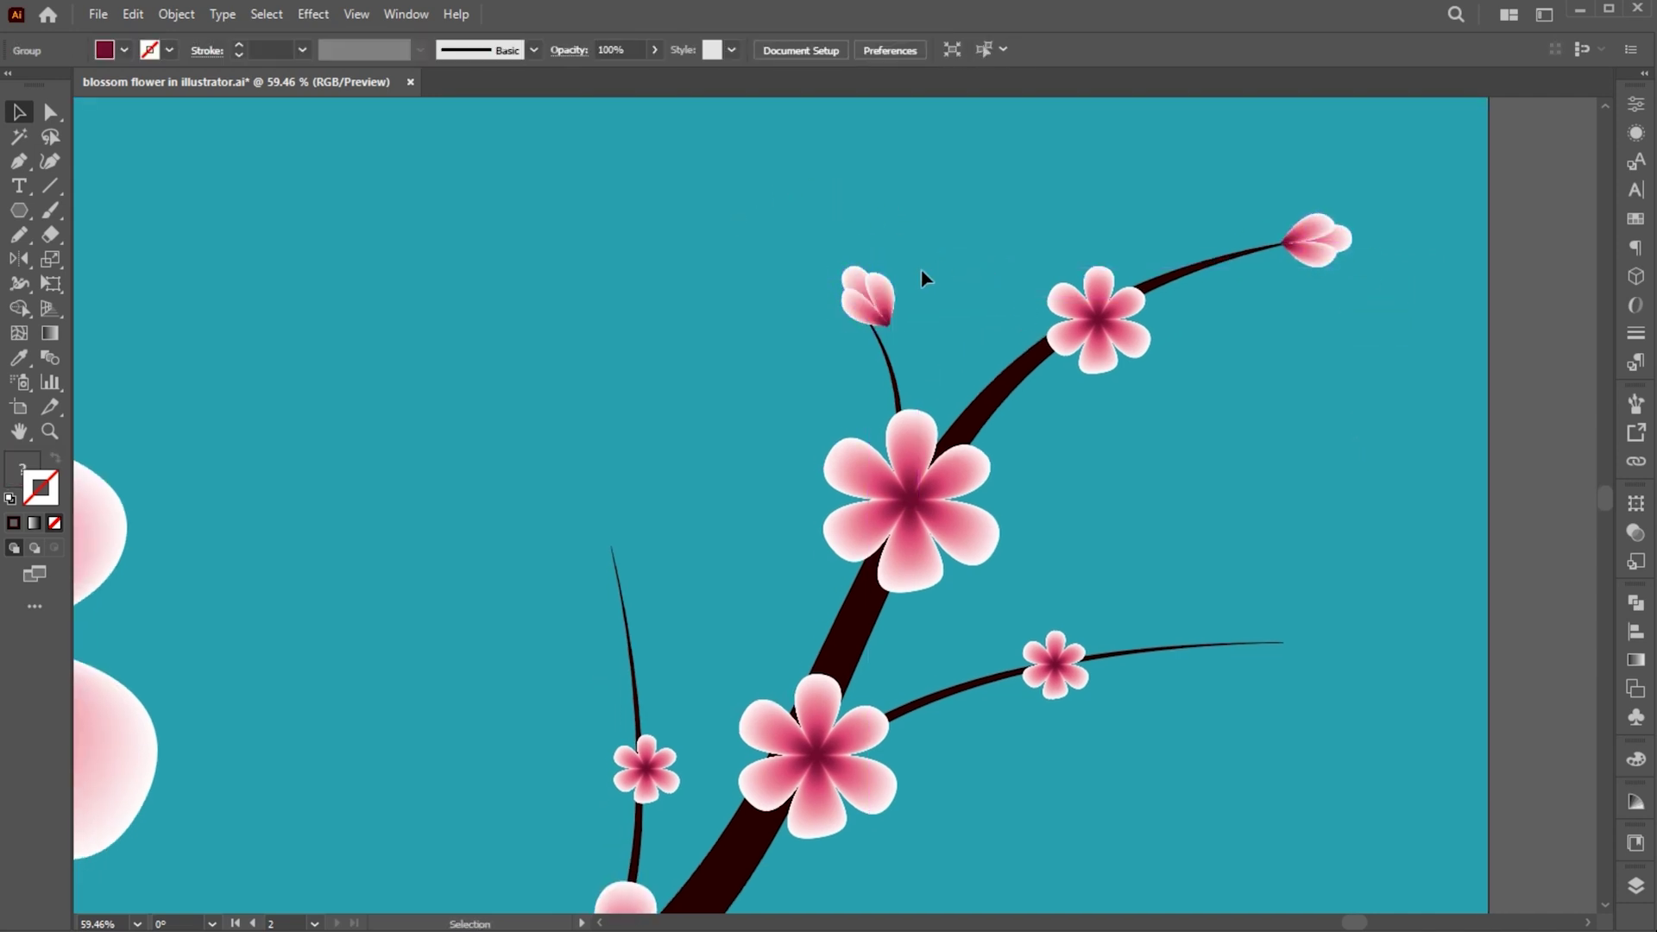
left_click_drag(858, 279, 850, 276)
left_click(946, 307)
- Place a copy of the bud on the lower-left twig's tip, scaled down to about 41 × 47 px
left_click_drag(947, 307, 1139, 225)
left_click_drag(1048, 228, 803, 490)
key("ctrl+space")
left_click_drag(790, 444, 1047, 486)
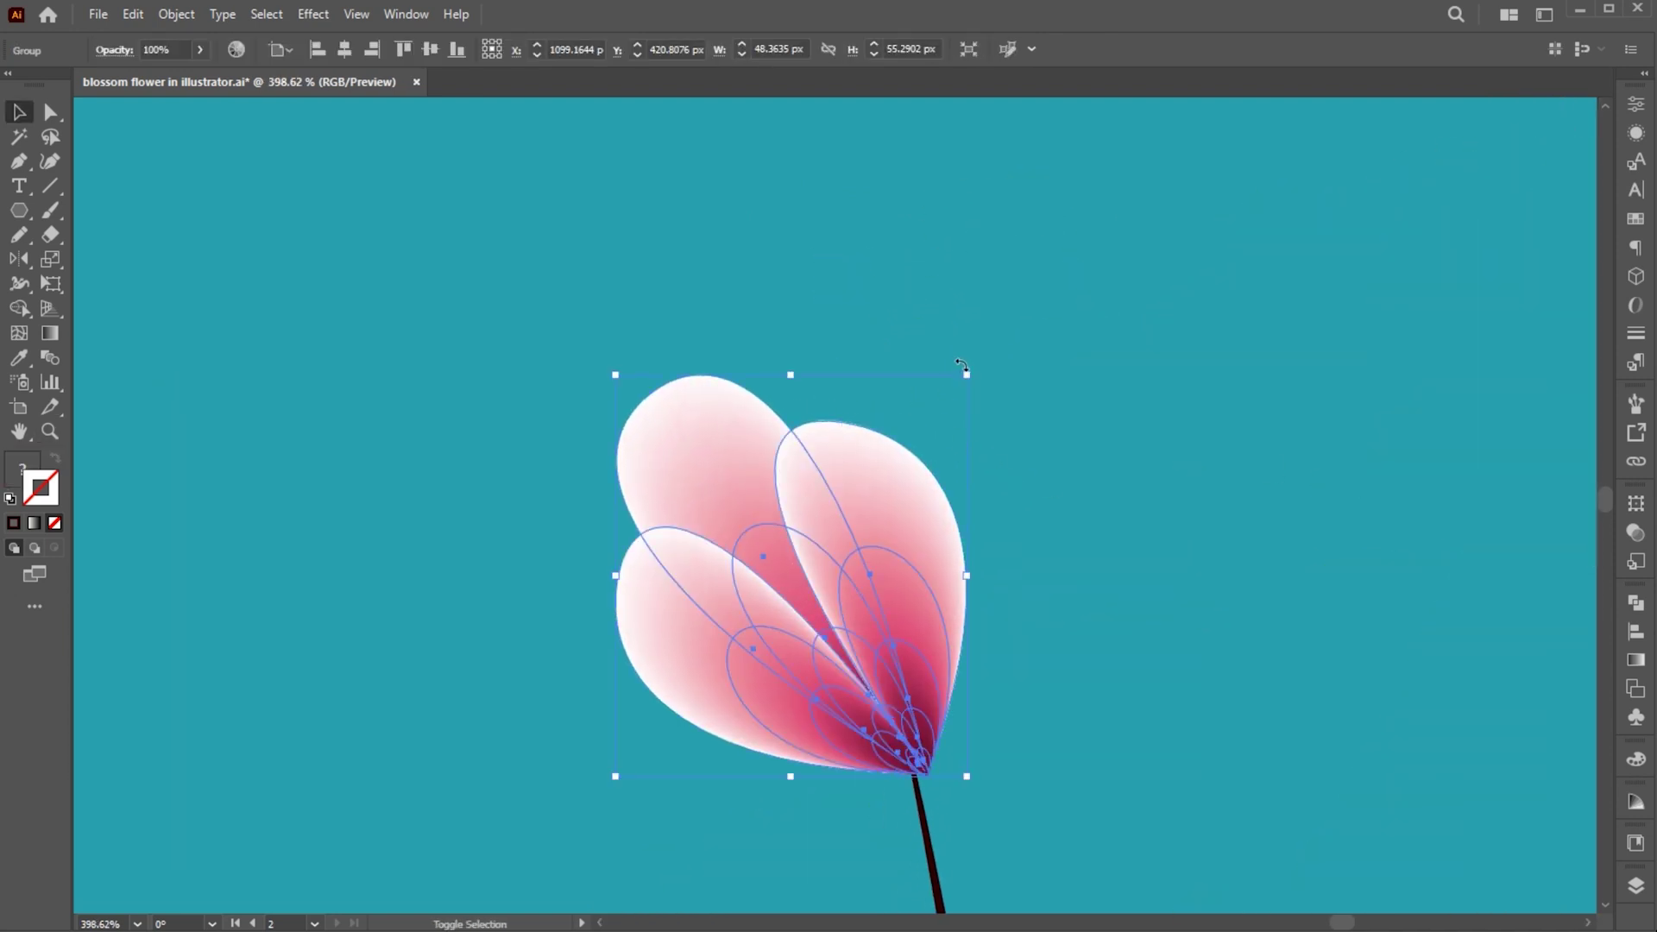
left_click_drag(960, 365, 888, 479)
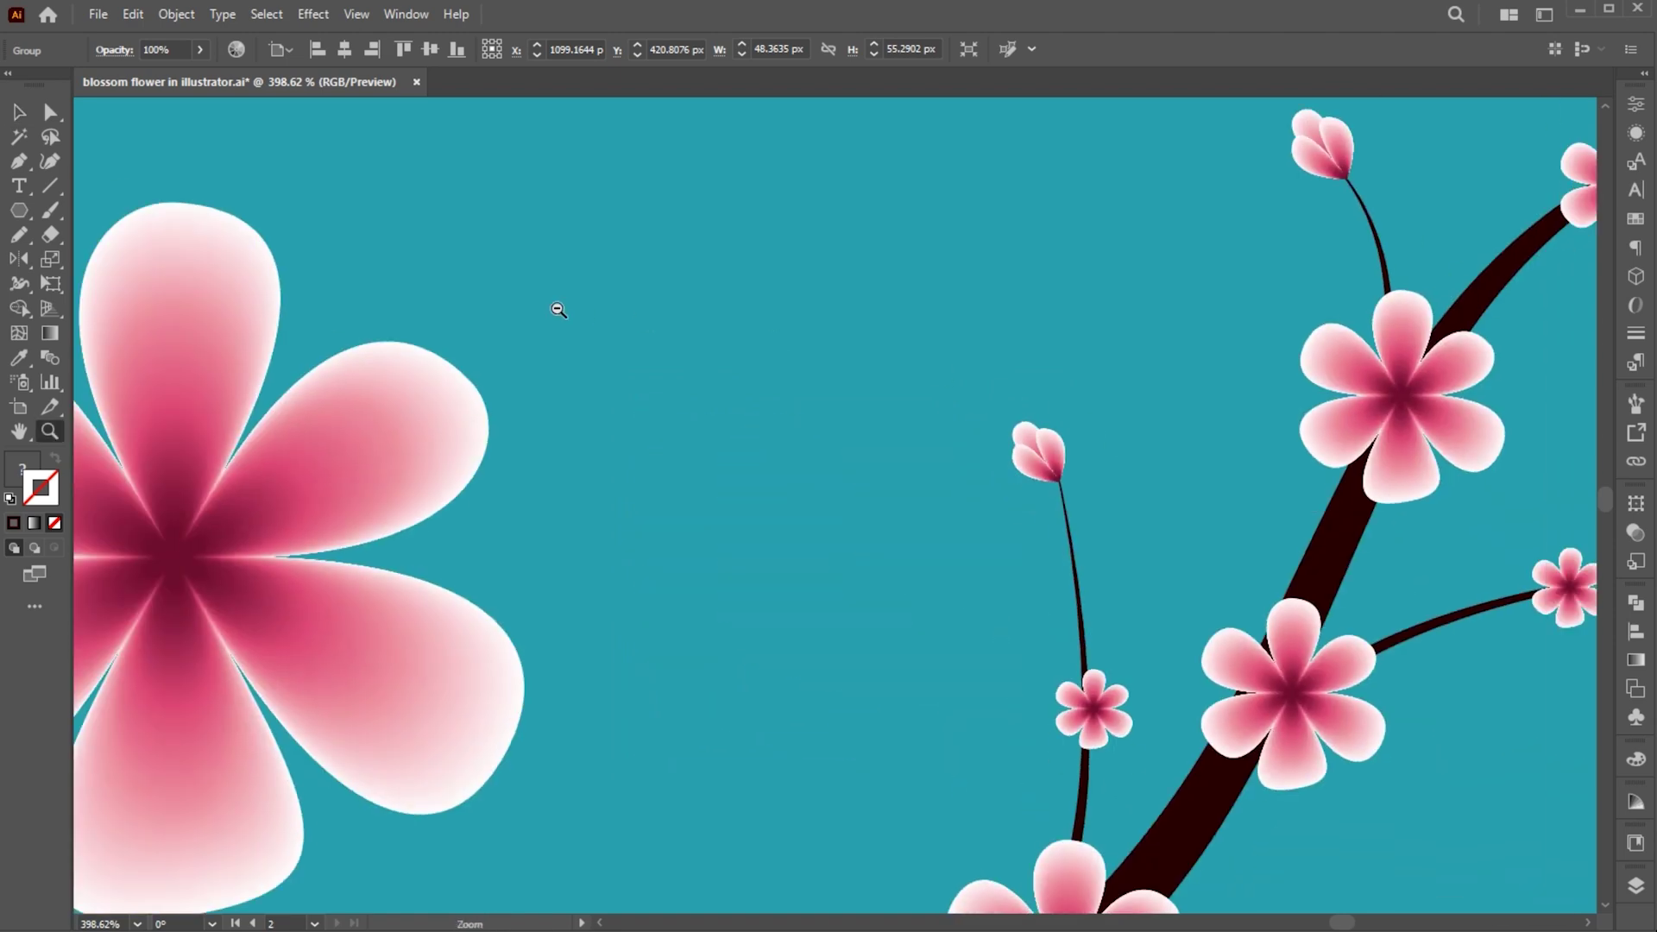
left_click_drag(559, 309, 559, 310)
left_click_drag(1125, 457, 1242, 453)
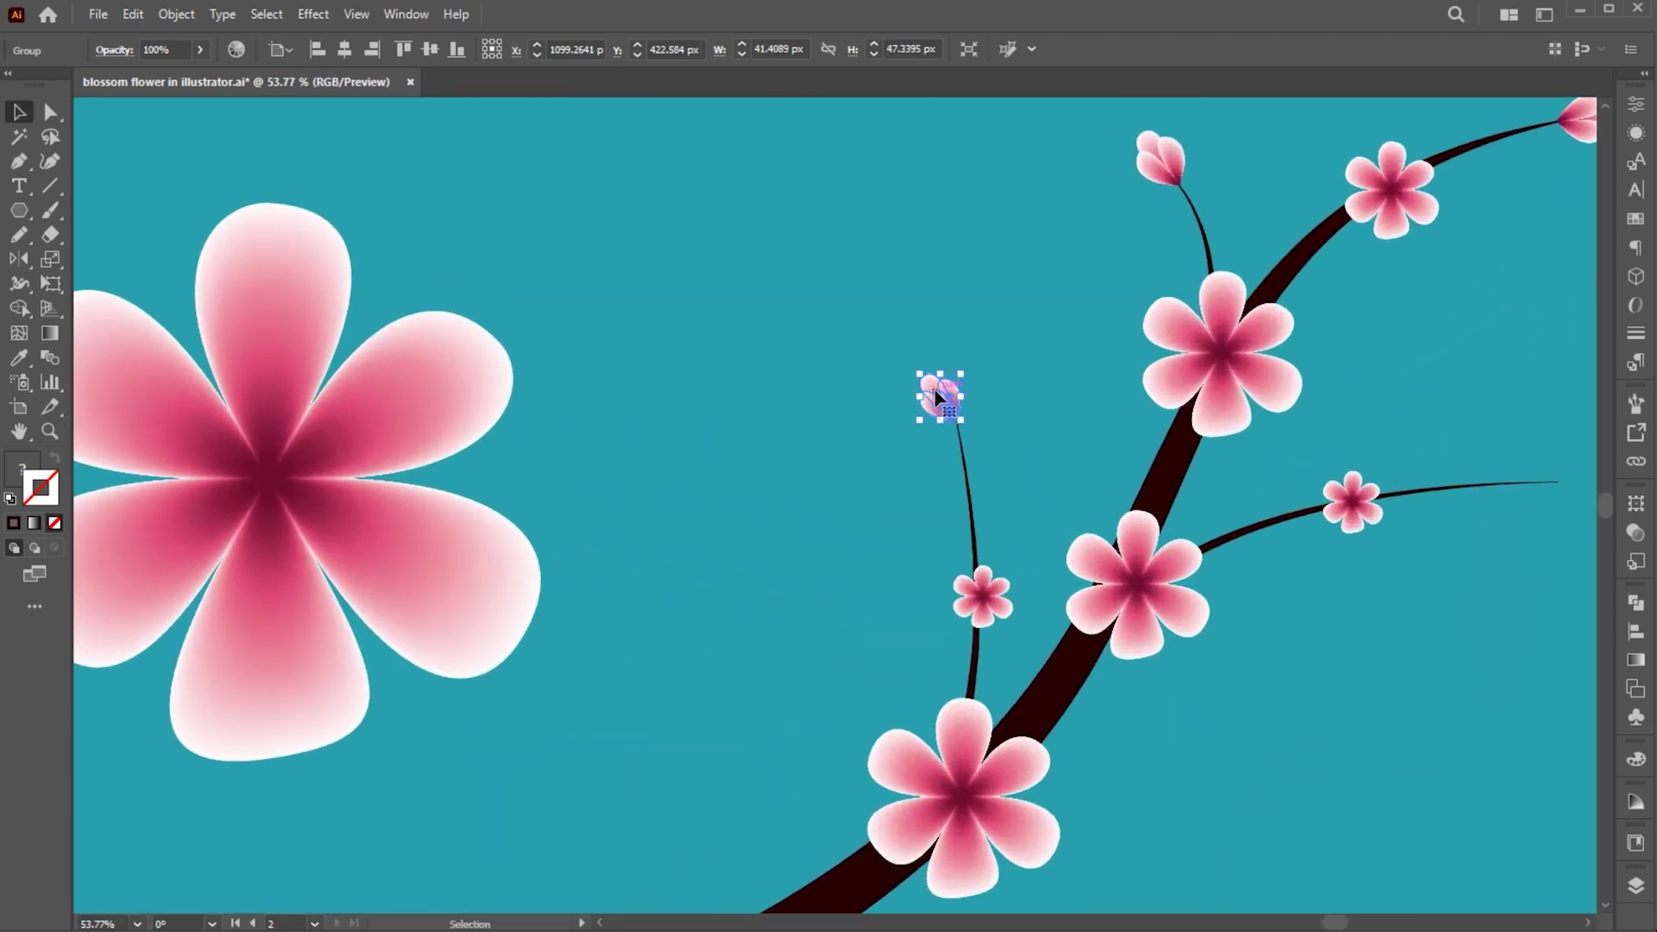
- Place two bud copies on the right-hand twig, one partway along and one about 43 × 33 px at its tip, rotated to fit
left_click_drag(934, 390, 1485, 448)
key("ctrl+space")
left_click_drag(1409, 443, 1147, 481)
left_click_drag(1023, 471, 1019, 596)
left_click_drag(926, 582, 909, 592)
left_click_drag(907, 594, 1155, 594)
left_click_drag(1227, 527, 1238, 597)
left_click_drag(1178, 592, 1262, 542)
left_click_drag(1159, 590, 1158, 591)
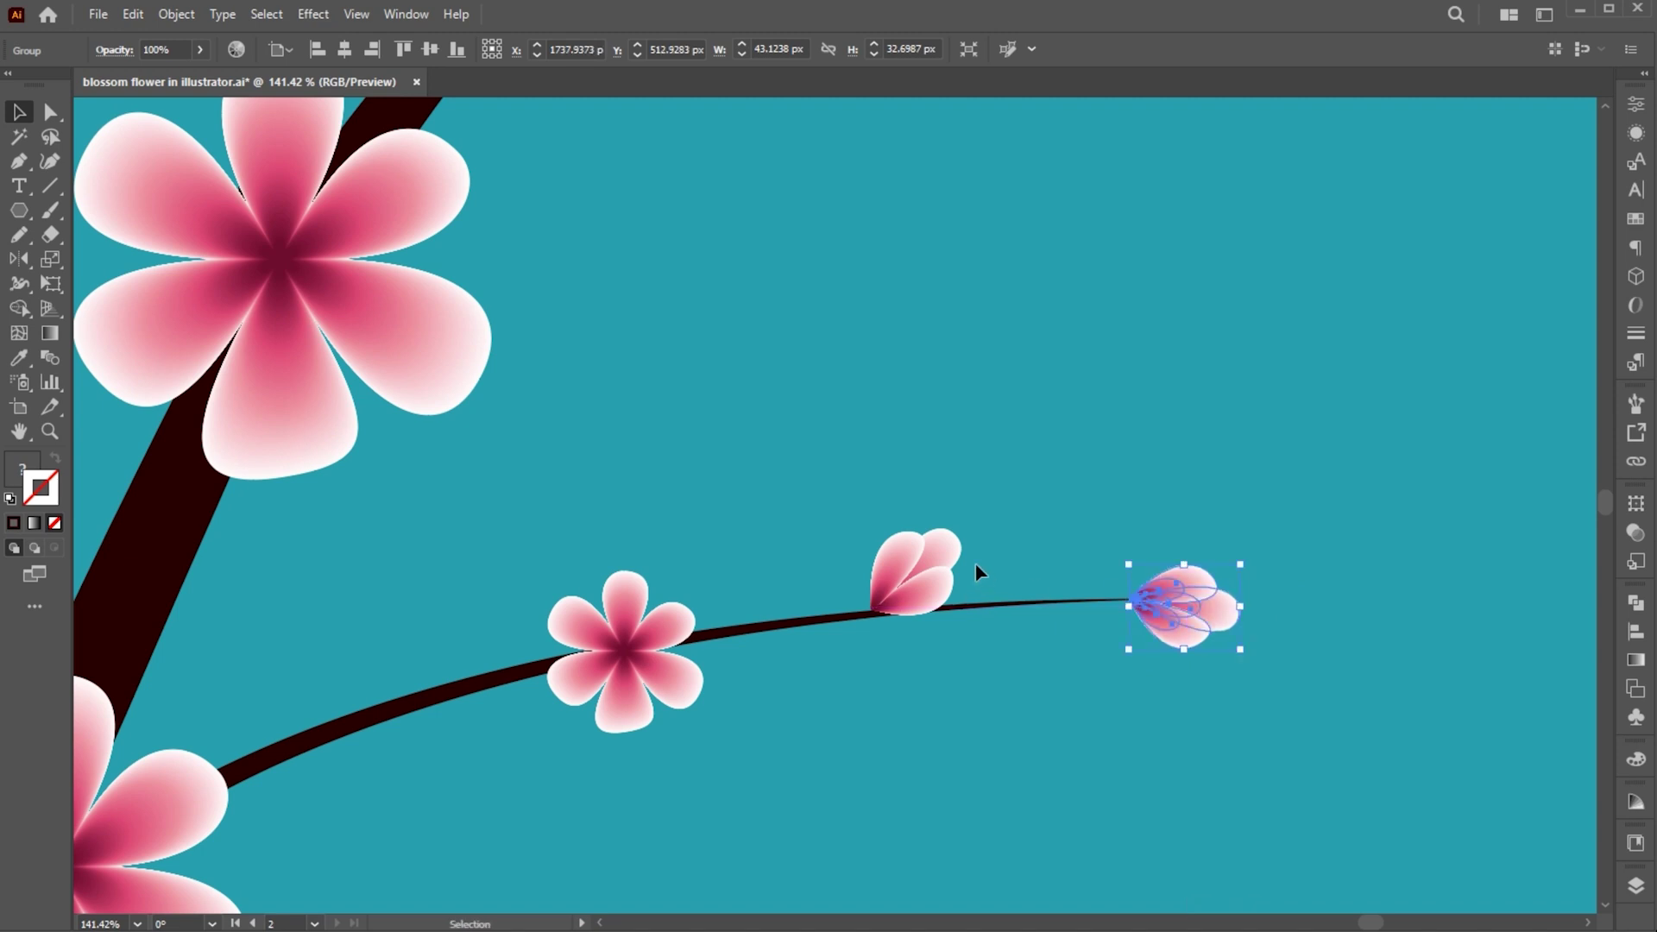
- Remove the left petal from the bud partway along the right-hand twig, making it a two-petal bud
double_click(898, 562)
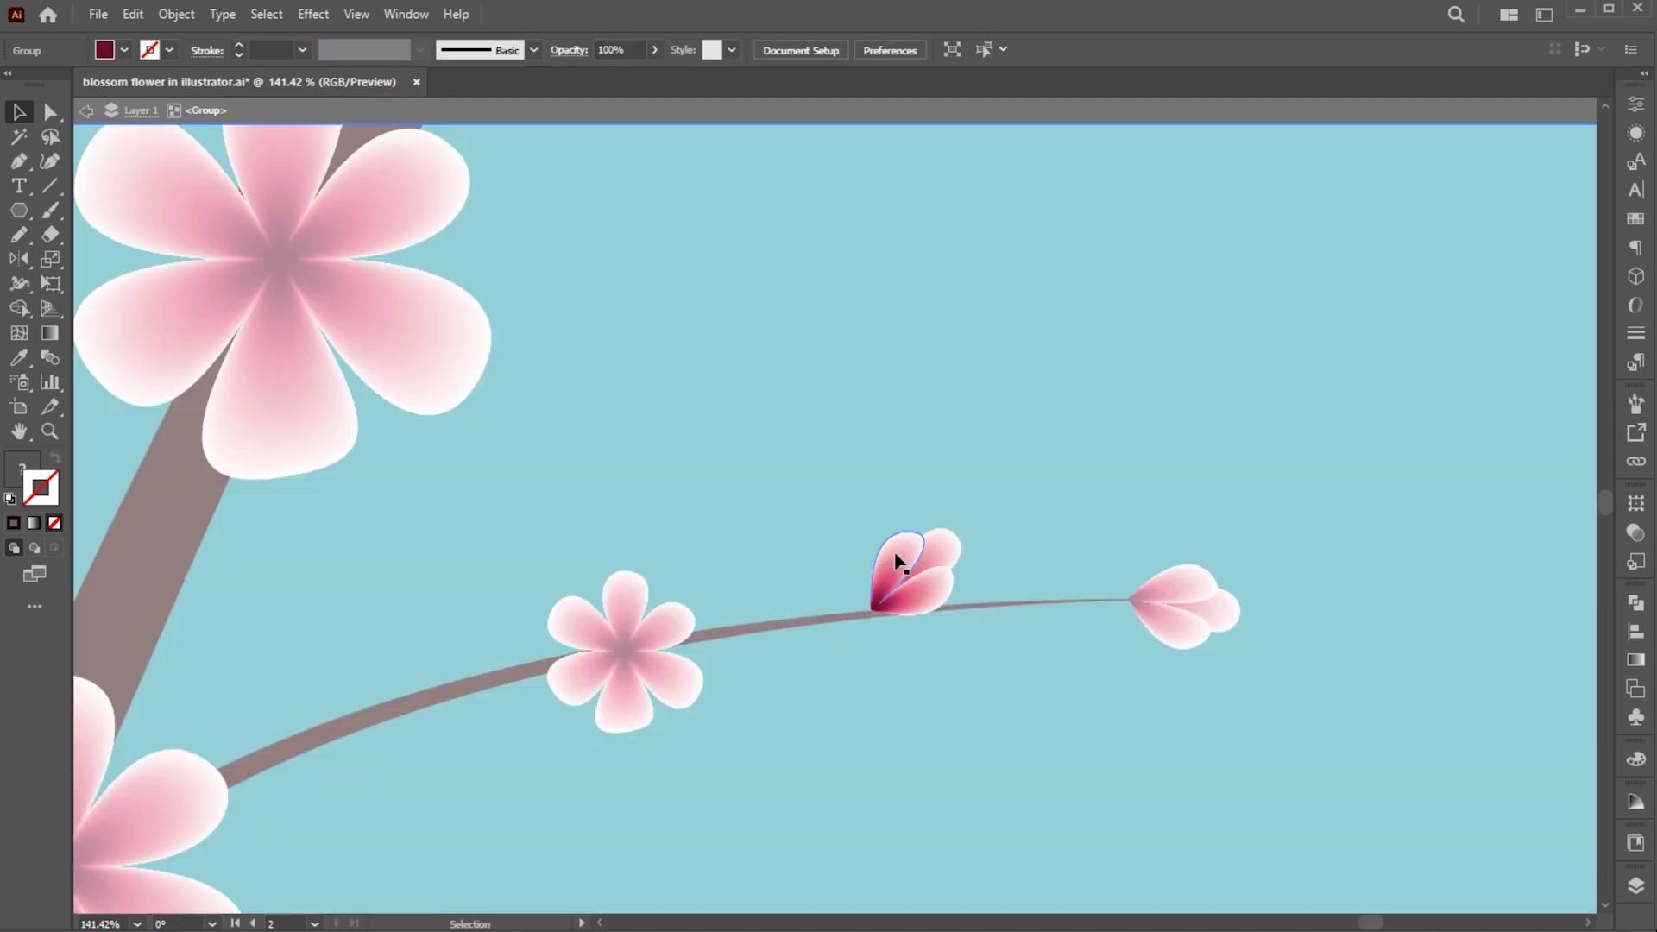
double_click(934, 662)
left_click(934, 587)
left_click_drag(914, 551, 909, 551)
left_click_drag(932, 660, 794, 643)
left_click(1031, 764)
- Copy the two-petal bud to the upper twig and rotate it so it grows from the twig's side
left_click_drag(1030, 764, 1216, 542)
left_click_drag(1178, 453, 926, 315)
left_click_drag(920, 280, 1510, 354)
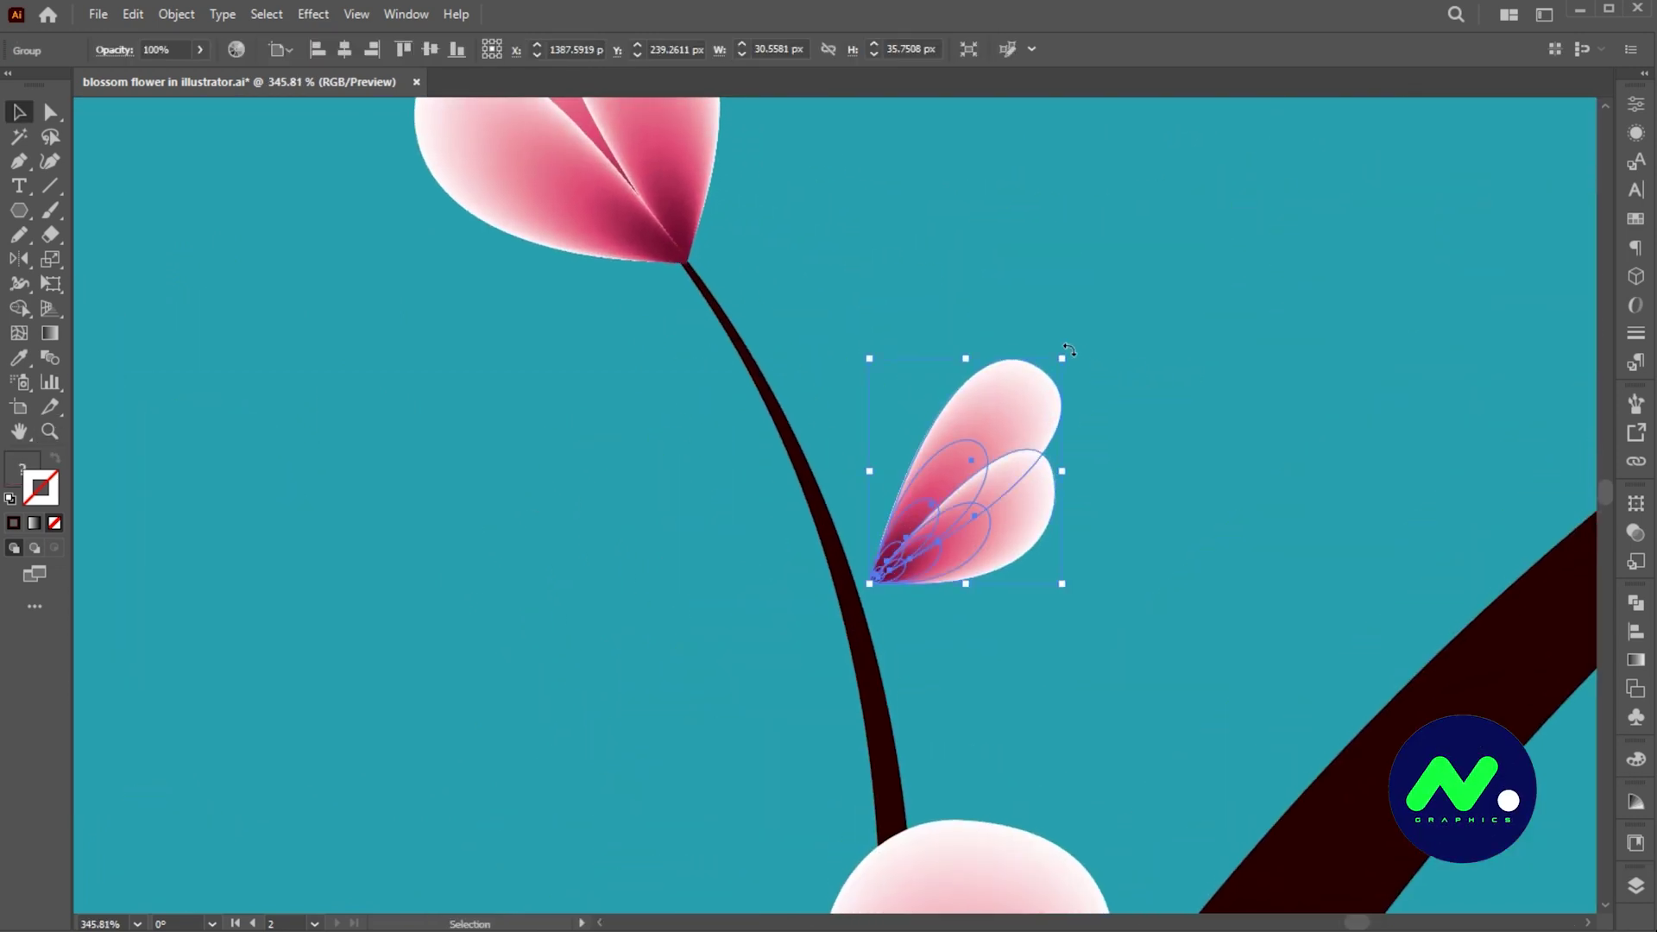
left_click_drag(1069, 350, 1027, 310)
left_click_drag(975, 436, 908, 483)
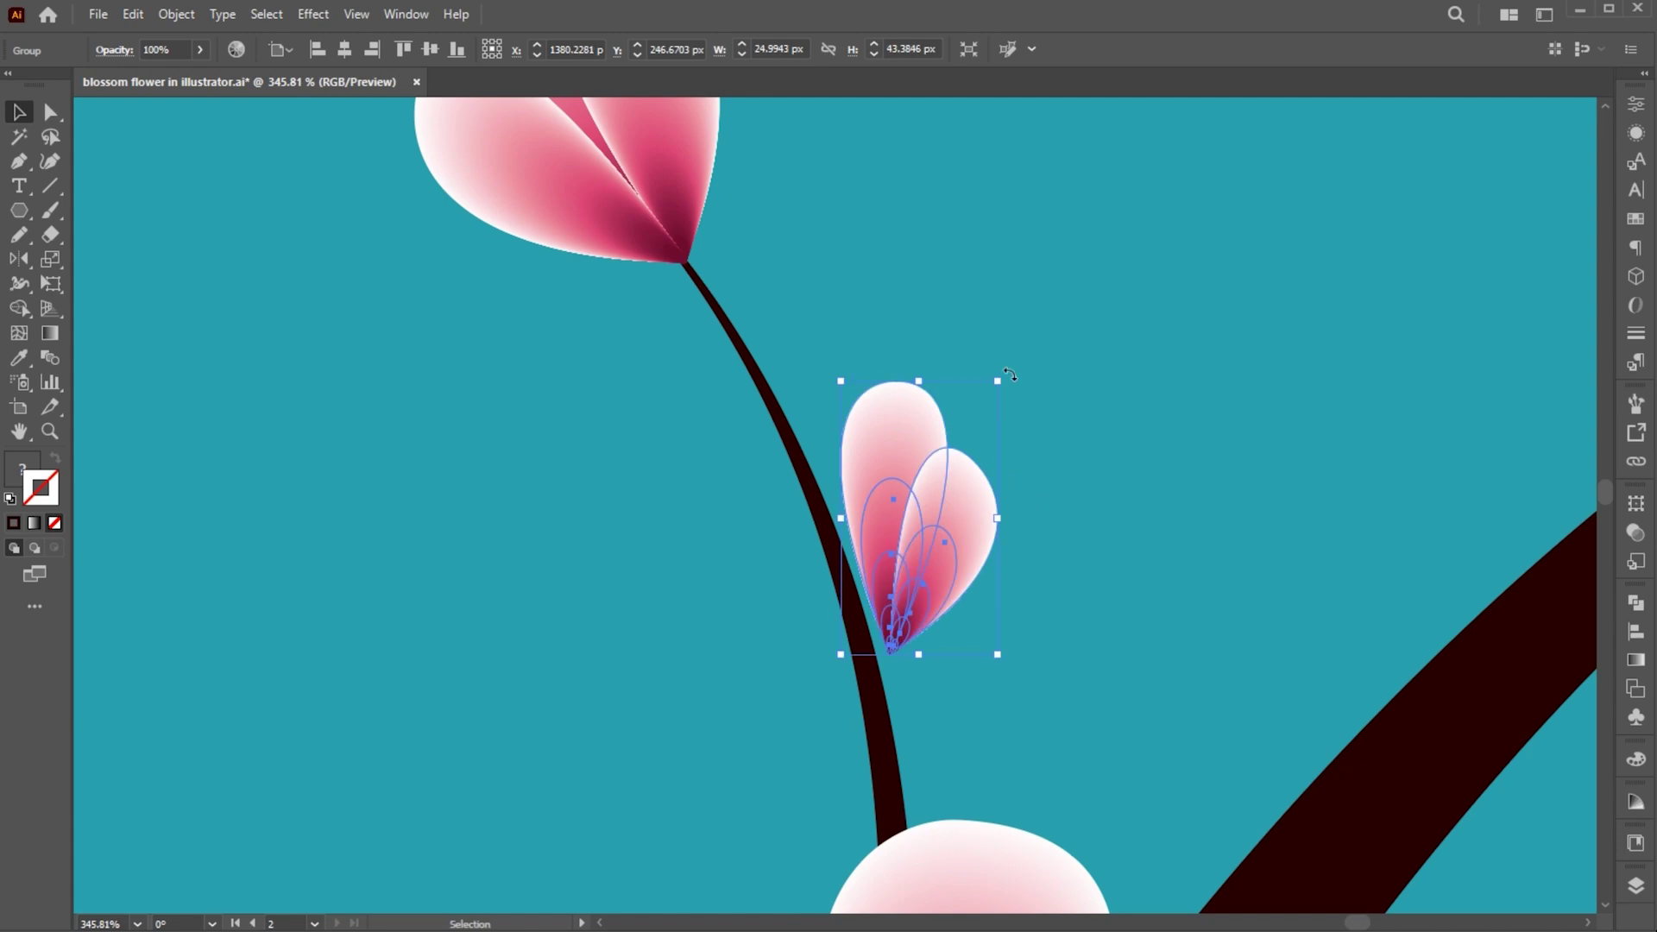
left_click_drag(1010, 374, 1026, 386)
left_click_drag(956, 490, 939, 495)
- Place an enlarged copy of the two-petal bud in the empty area below the right-hand twig
left_click_drag(947, 537, 708, 449)
left_click_drag(1147, 806, 1227, 637)
left_click(1193, 642)
left_click_drag(874, 670, 911, 664)
left_click_drag(1074, 687, 1043, 712)
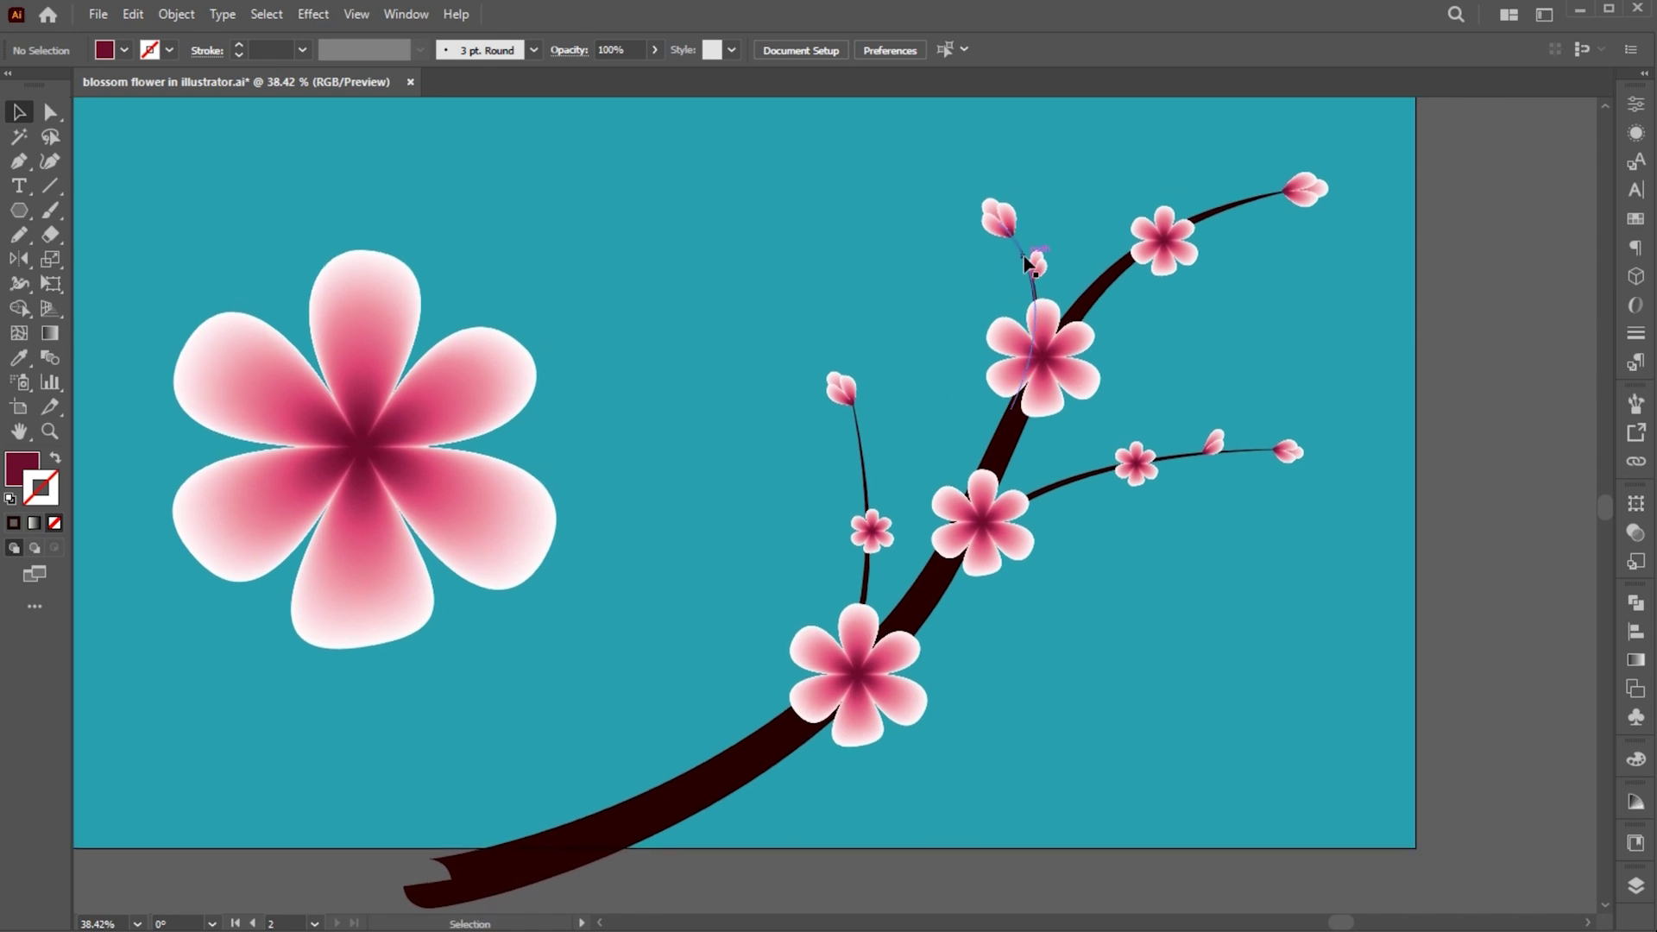
left_click_drag(1038, 272, 1199, 739)
left_click(1202, 732)
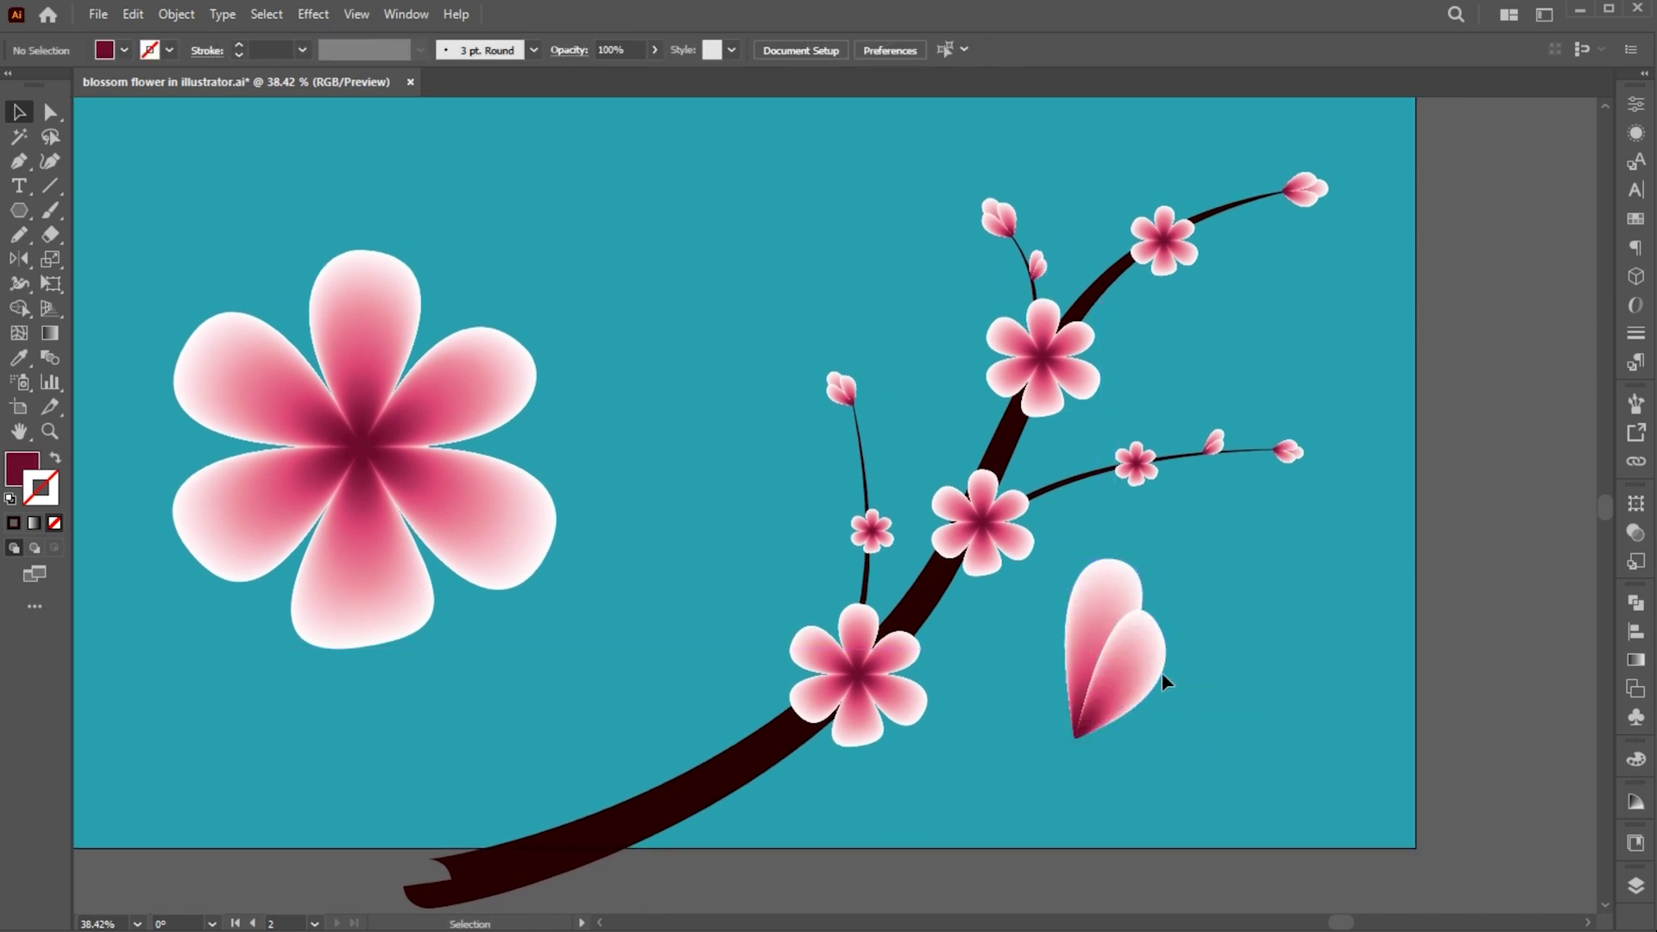
- Remove the right-hand petal from the enlarged two-petal bud and expand the remaining petal
double_click(1164, 680)
key("Delete")
double_click(1241, 634)
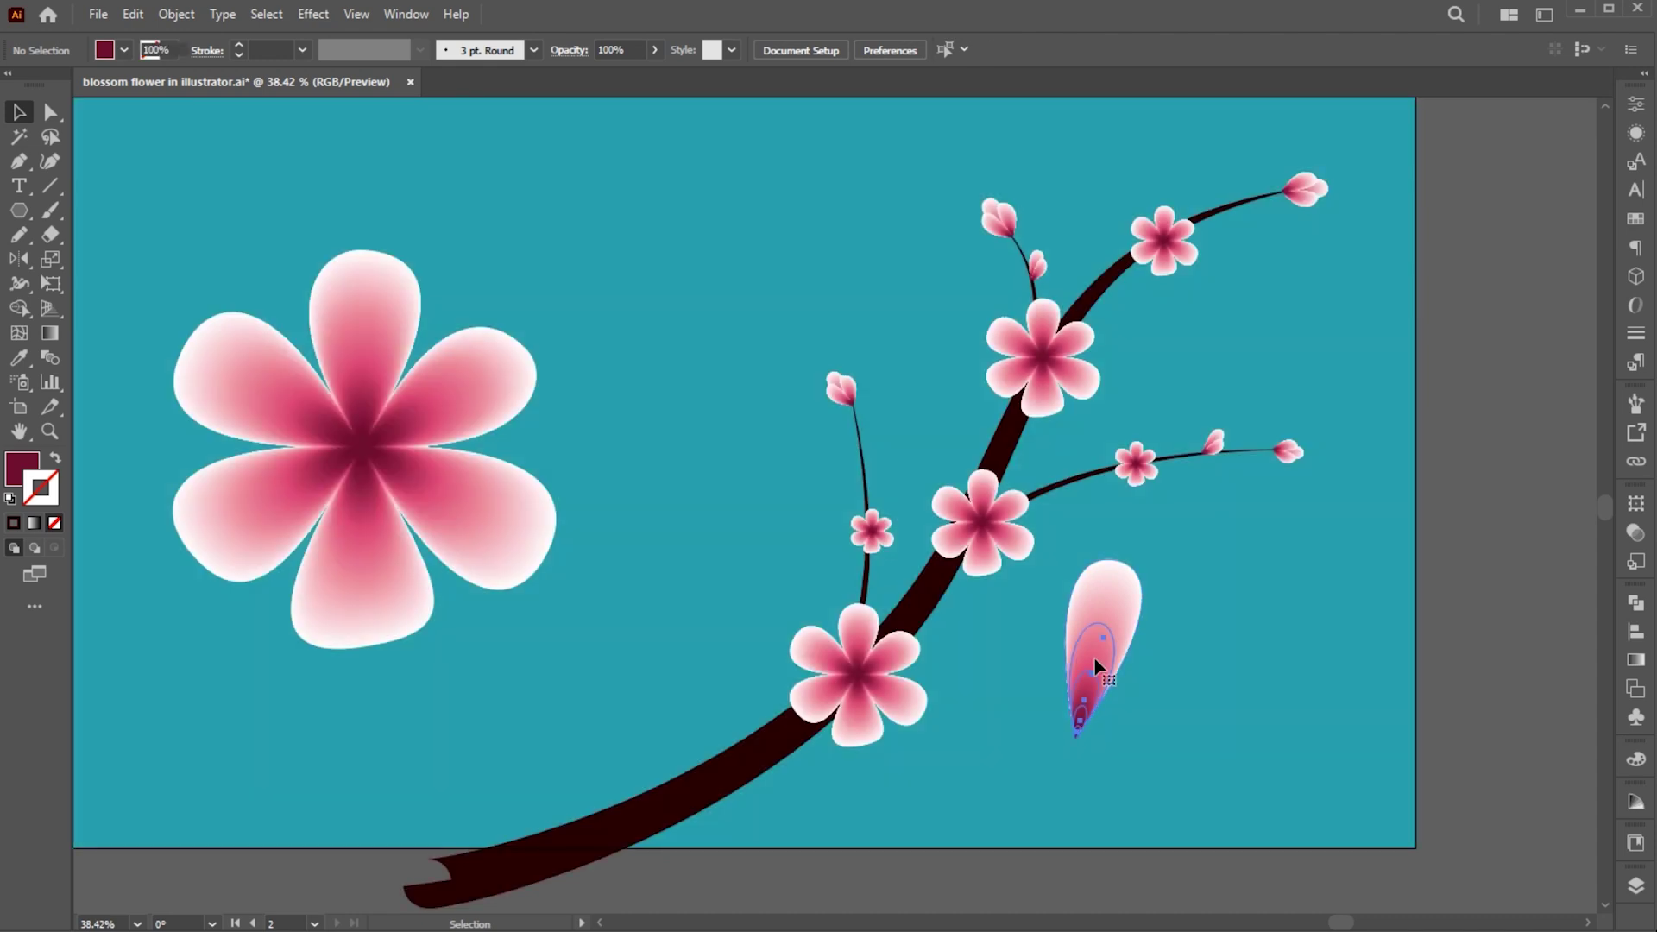
left_click(1095, 661)
left_click(195, 16)
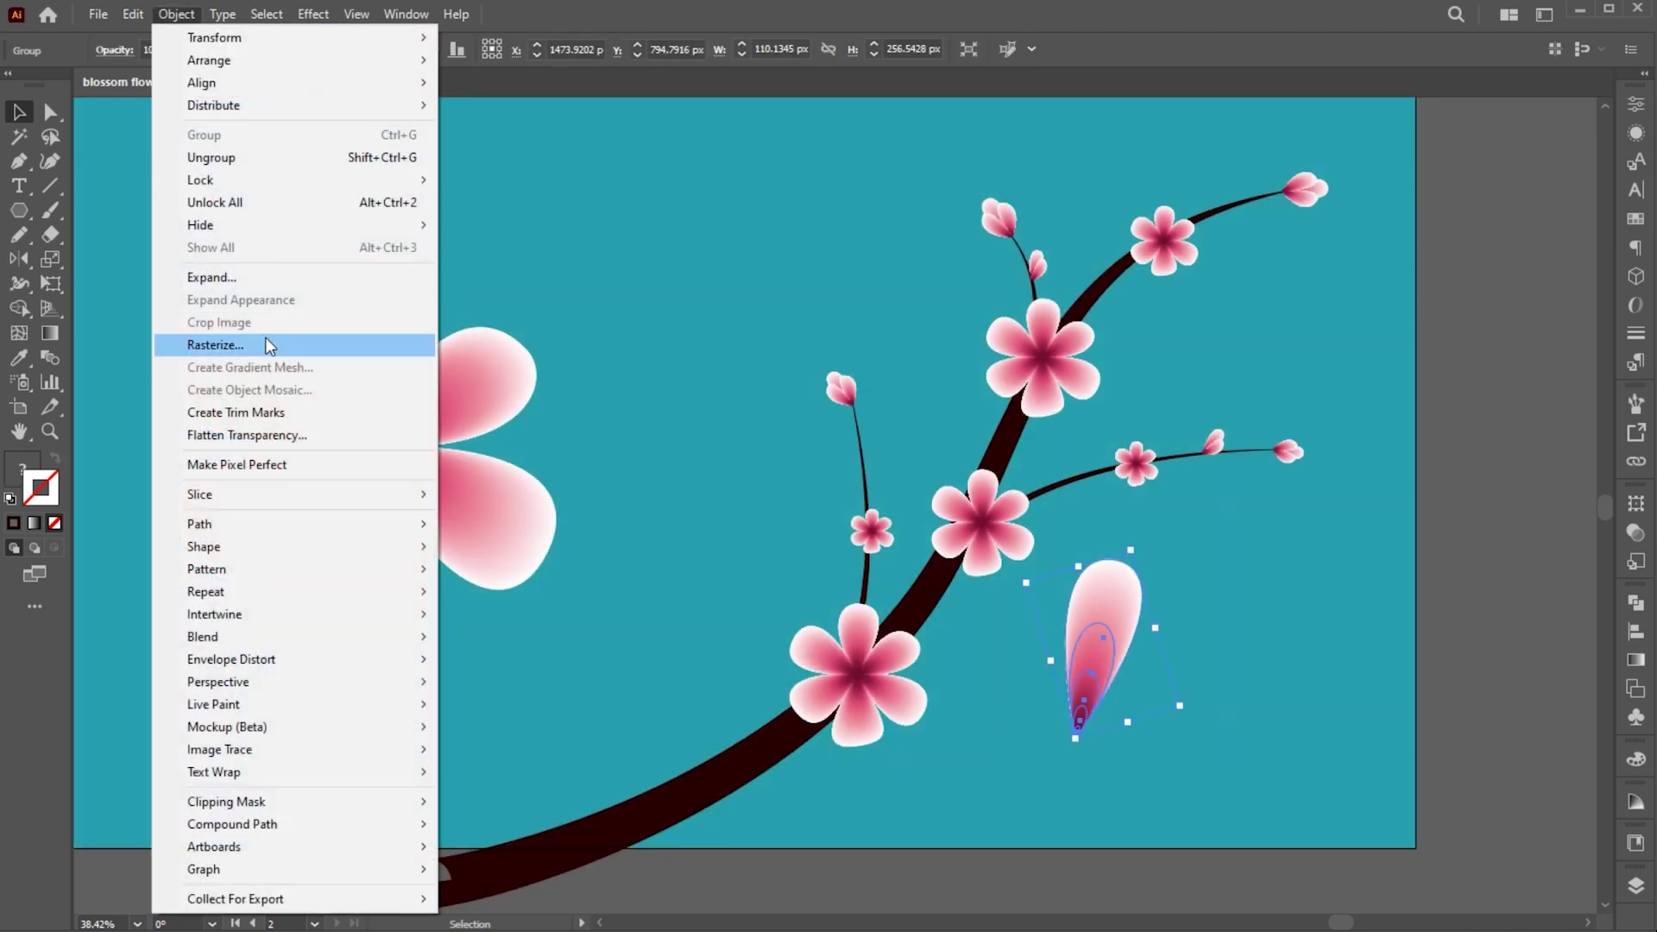
left_click(245, 282)
key("Return")
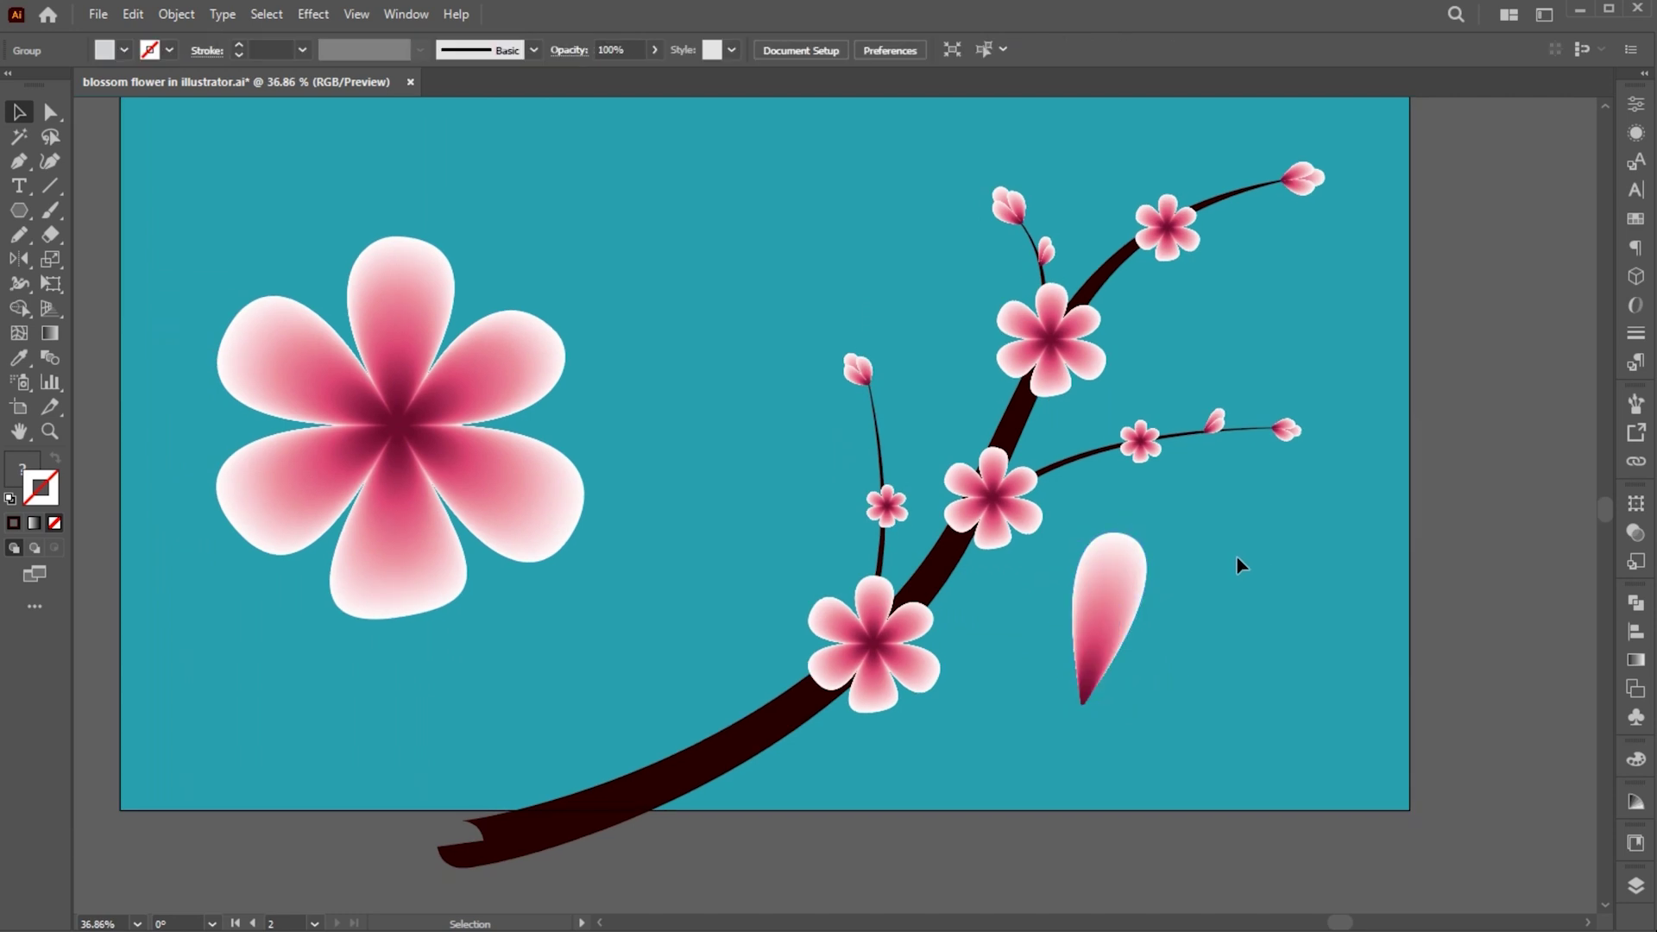
- Warp the single petal with a horizontal Arc envelope at -23% bend and expand the warped result
left_click(1139, 588)
left_click(178, 15)
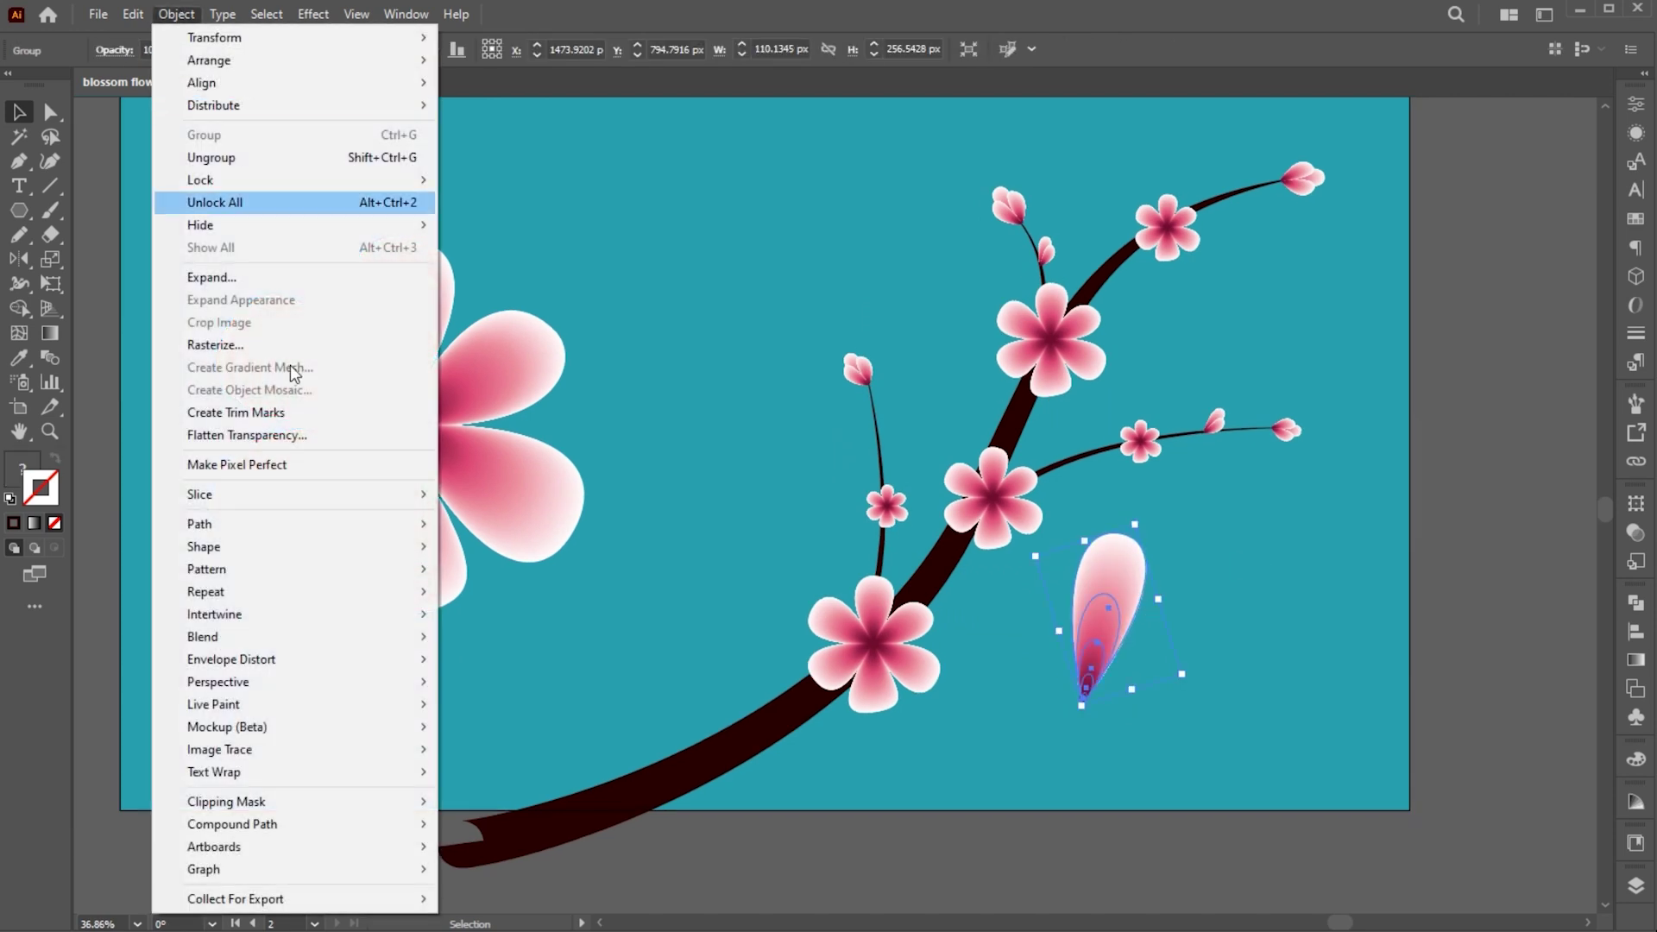
mouse_move(274, 658)
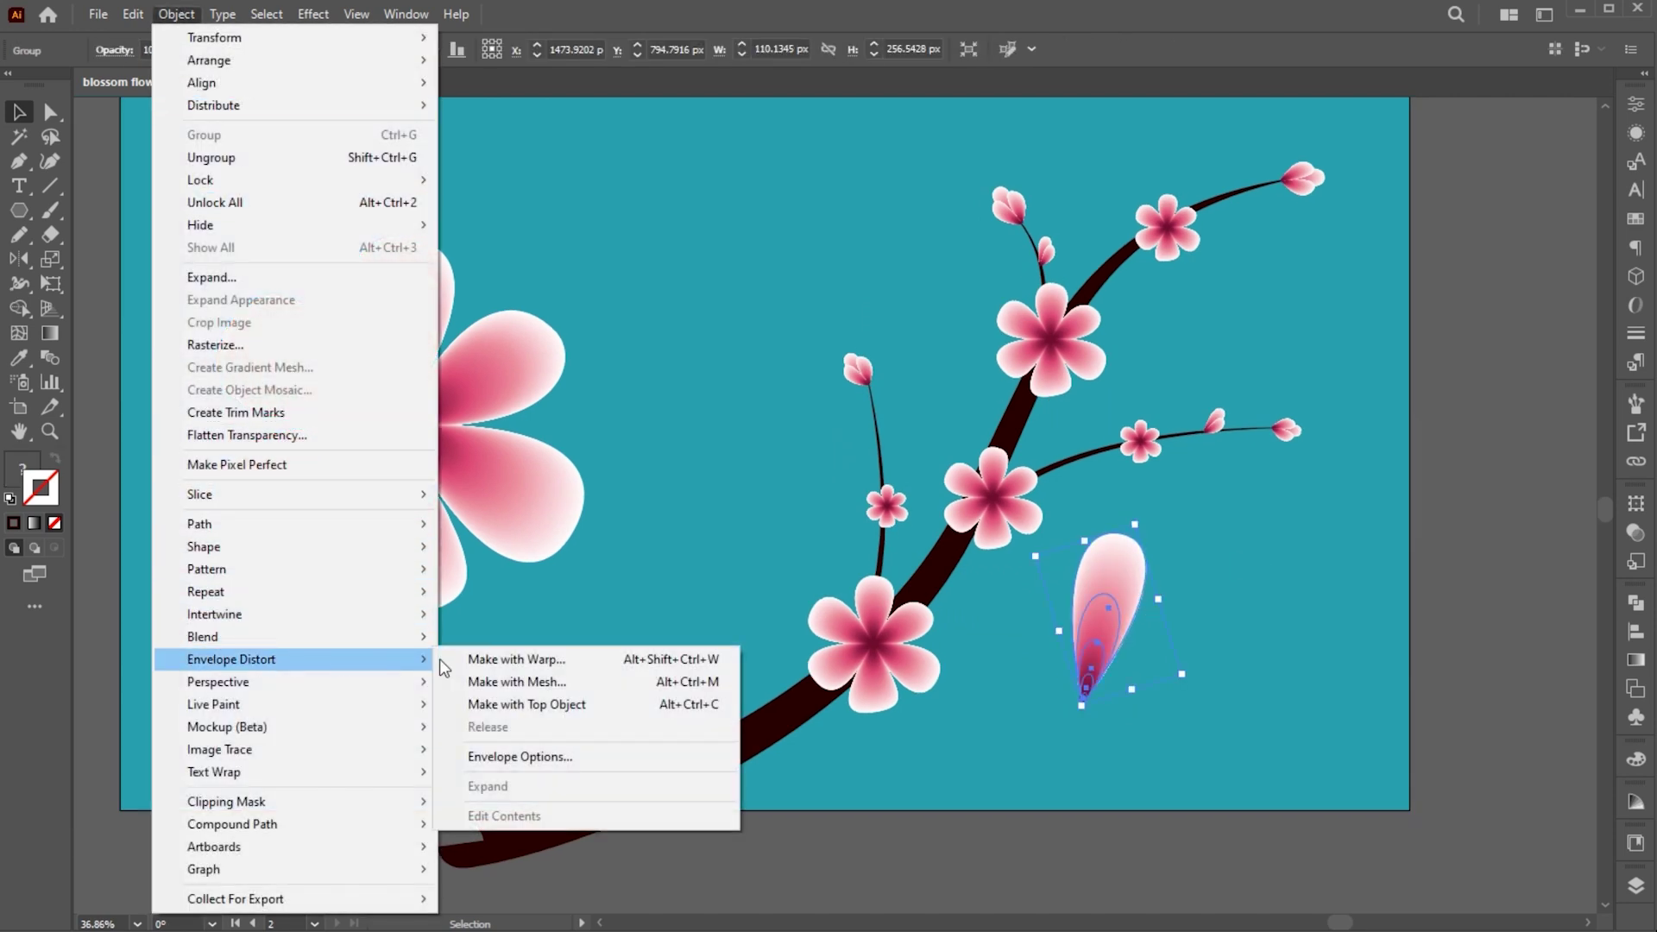
left_click(522, 659)
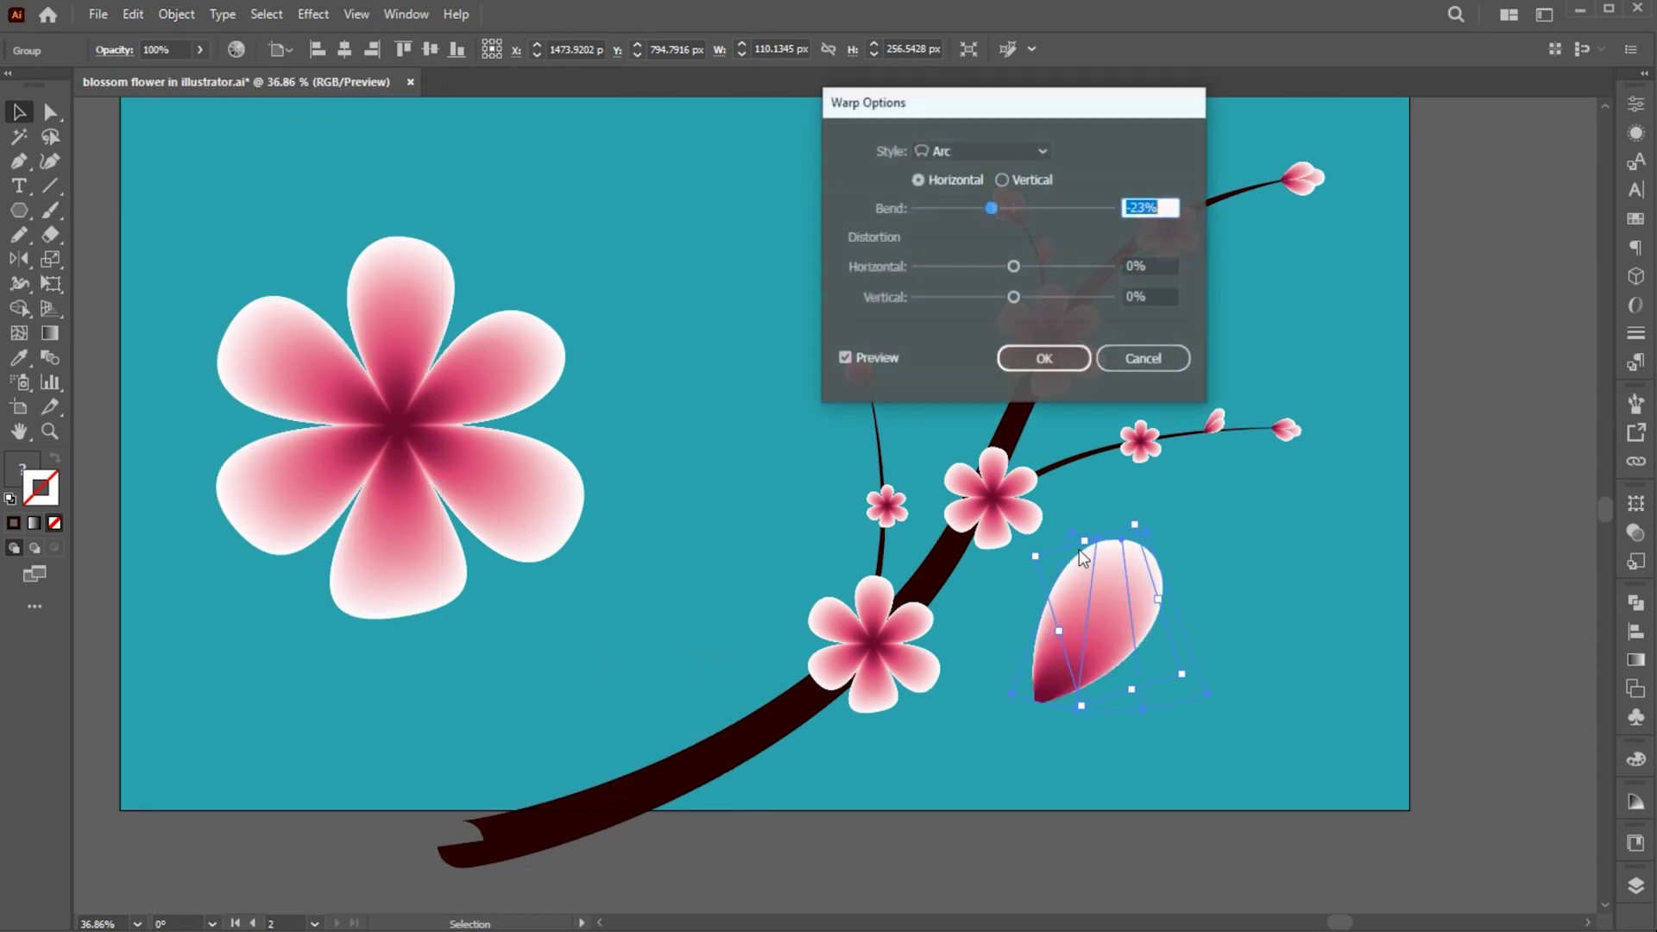
left_click(1045, 361)
left_click_drag(1093, 635, 1182, 620)
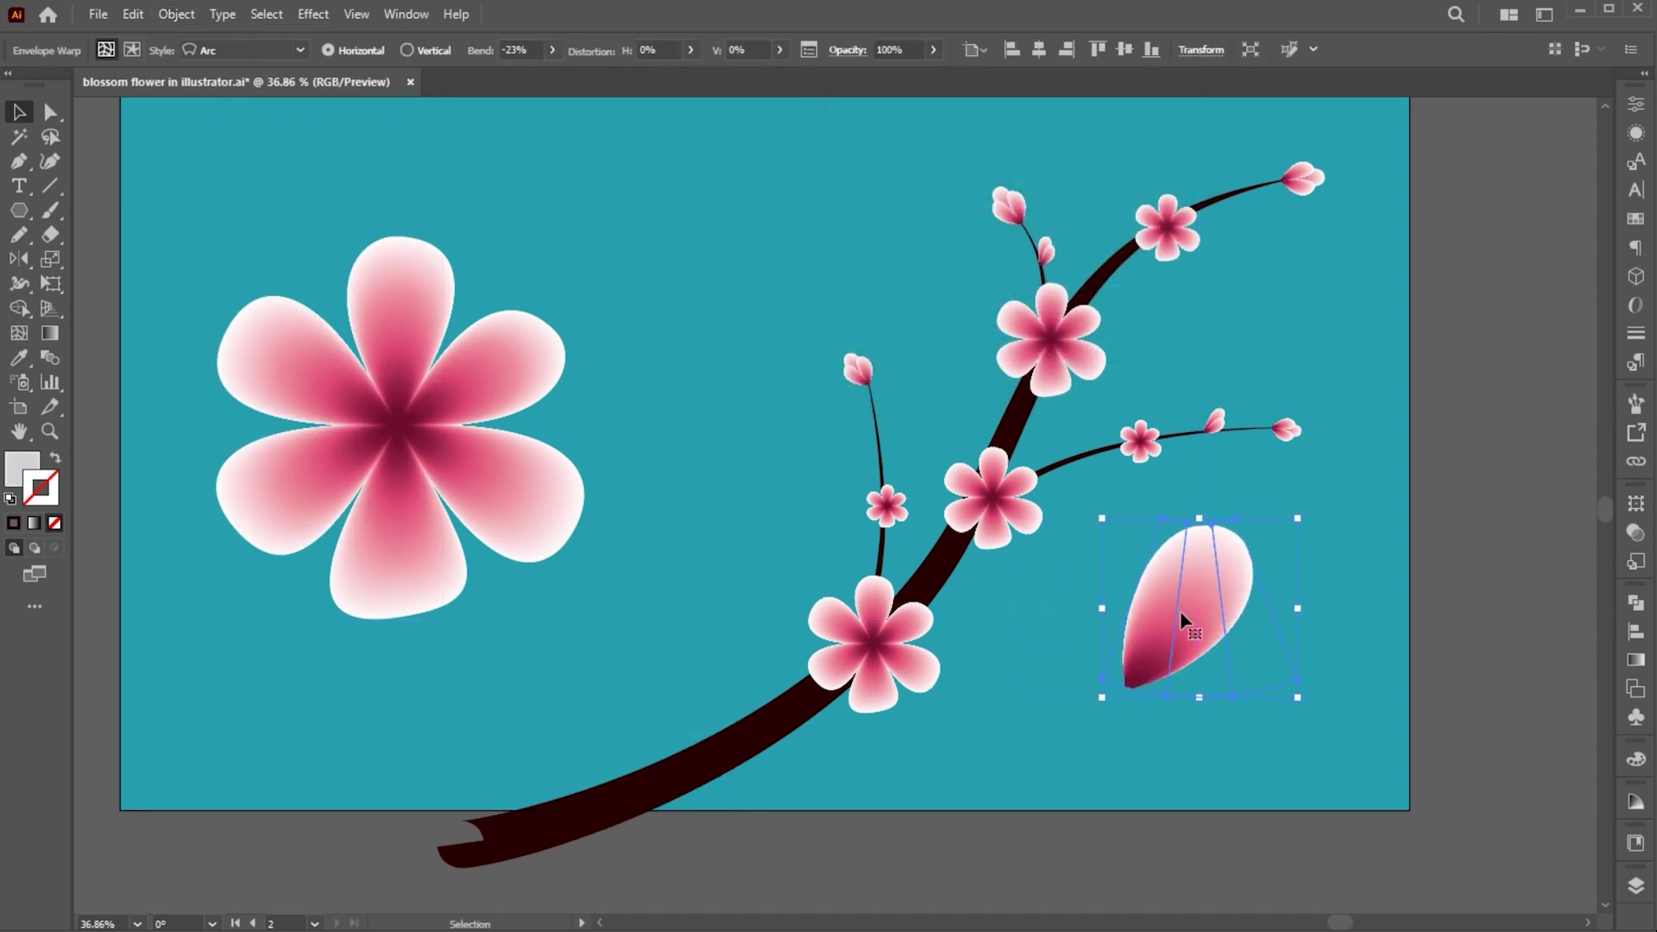
left_click(177, 15)
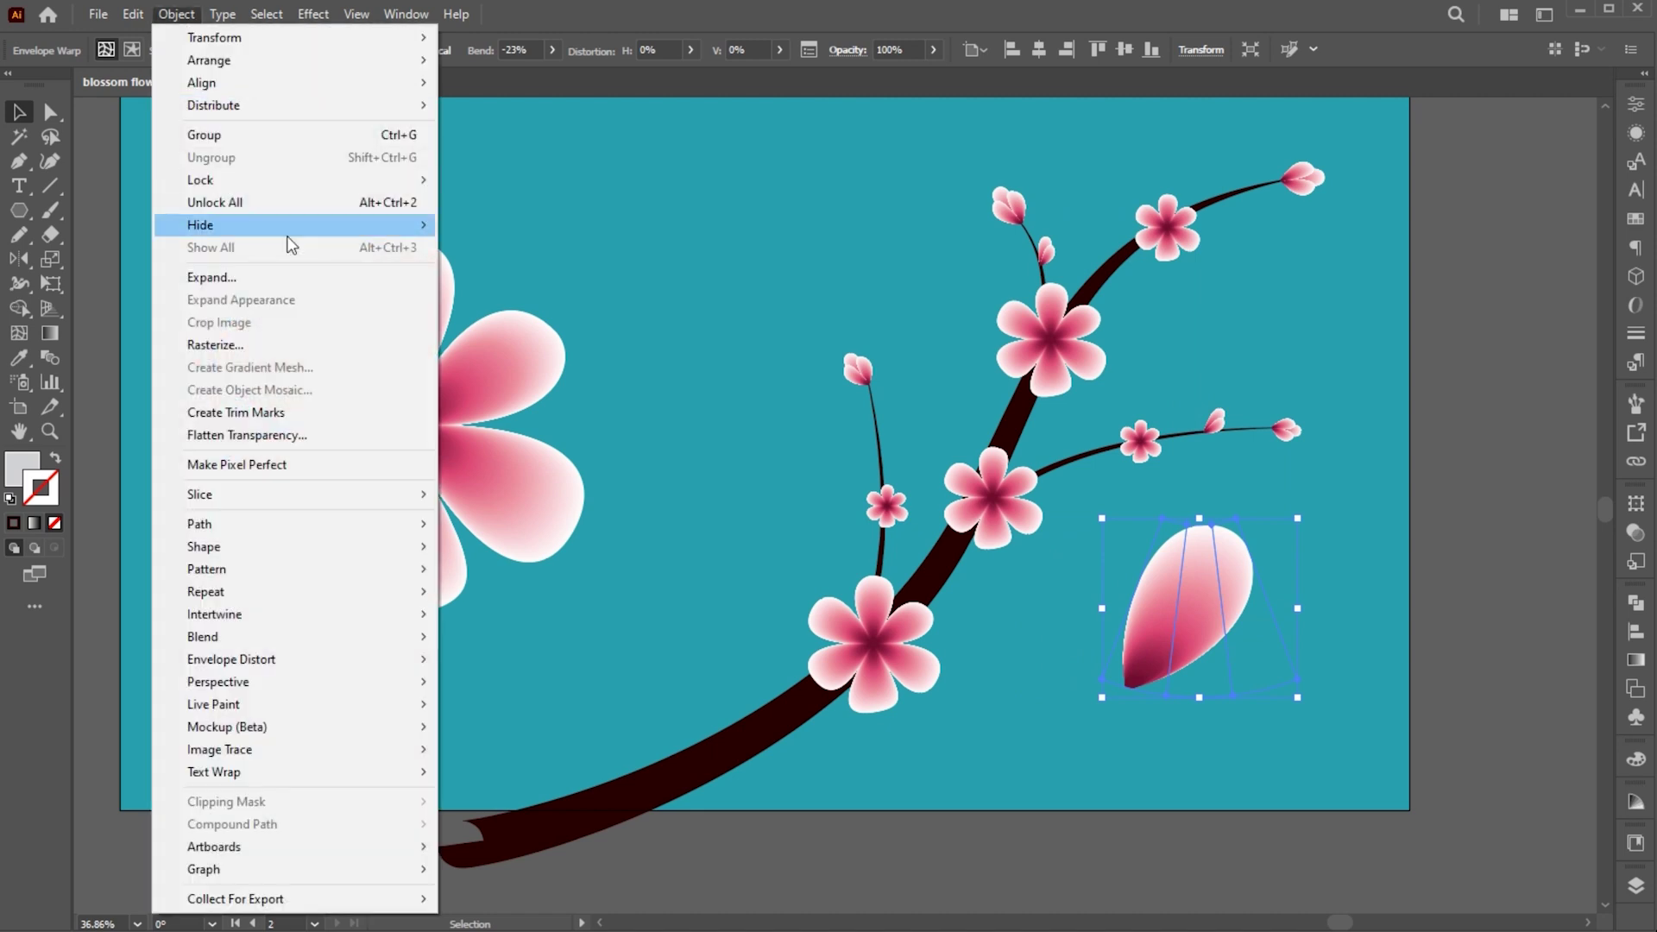
left_click(269, 278)
key("Return")
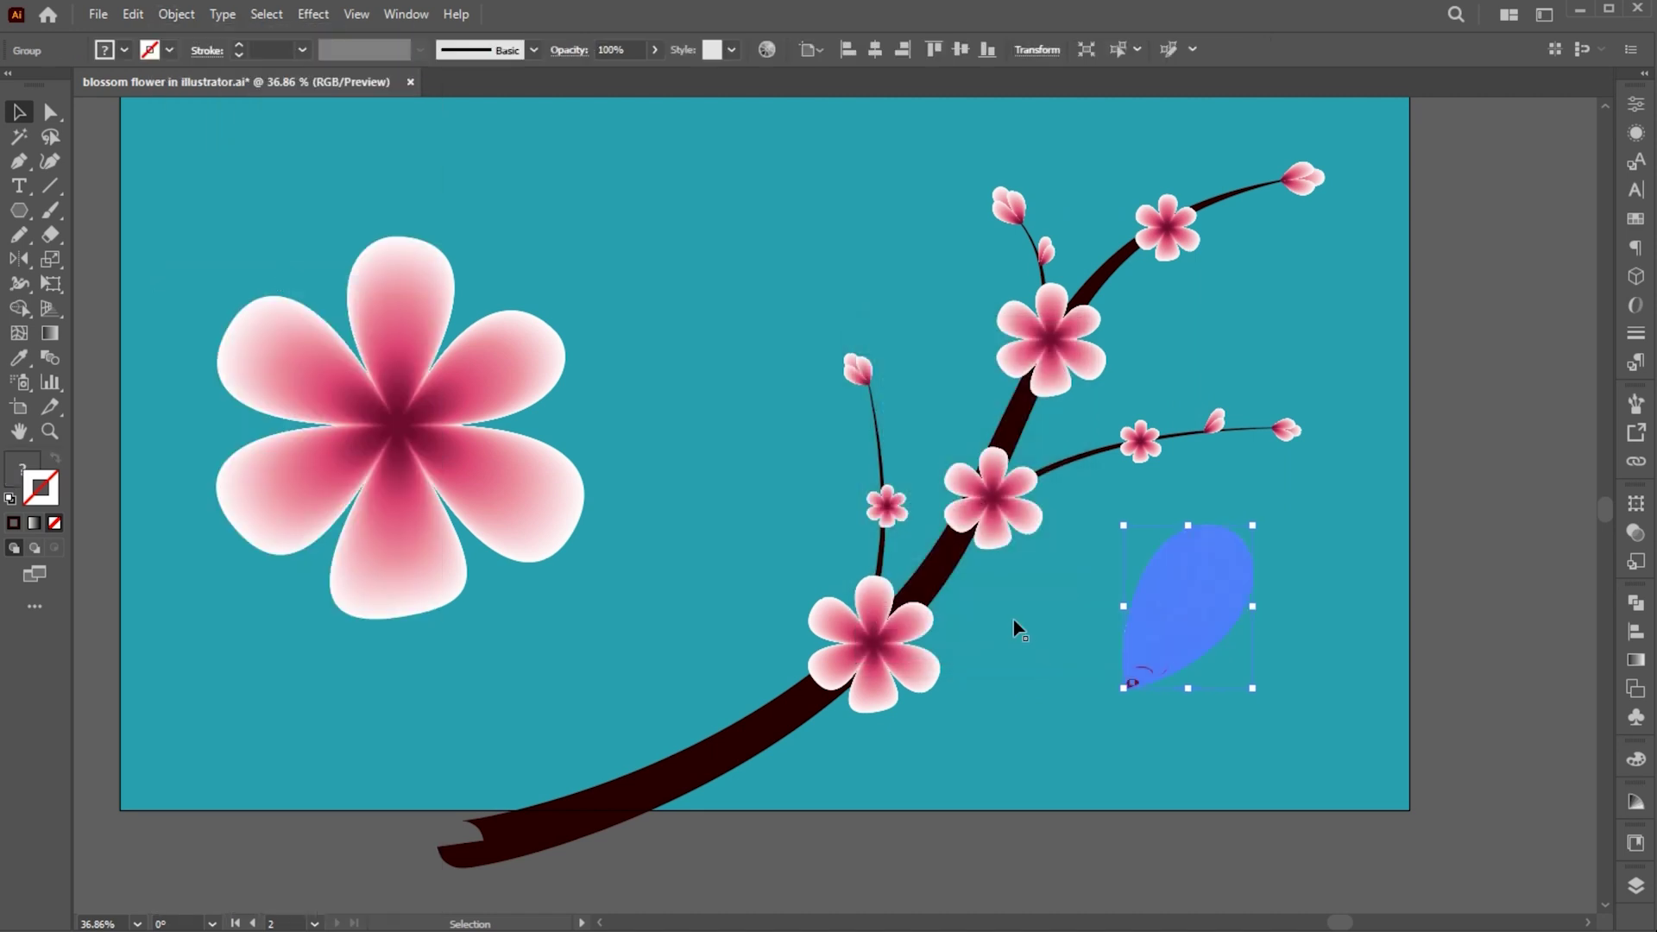
- Shrink and rotate the petal, place it above the right-hand twig, and put a narrower copy below that twig
left_click_drag(1193, 623, 1161, 621)
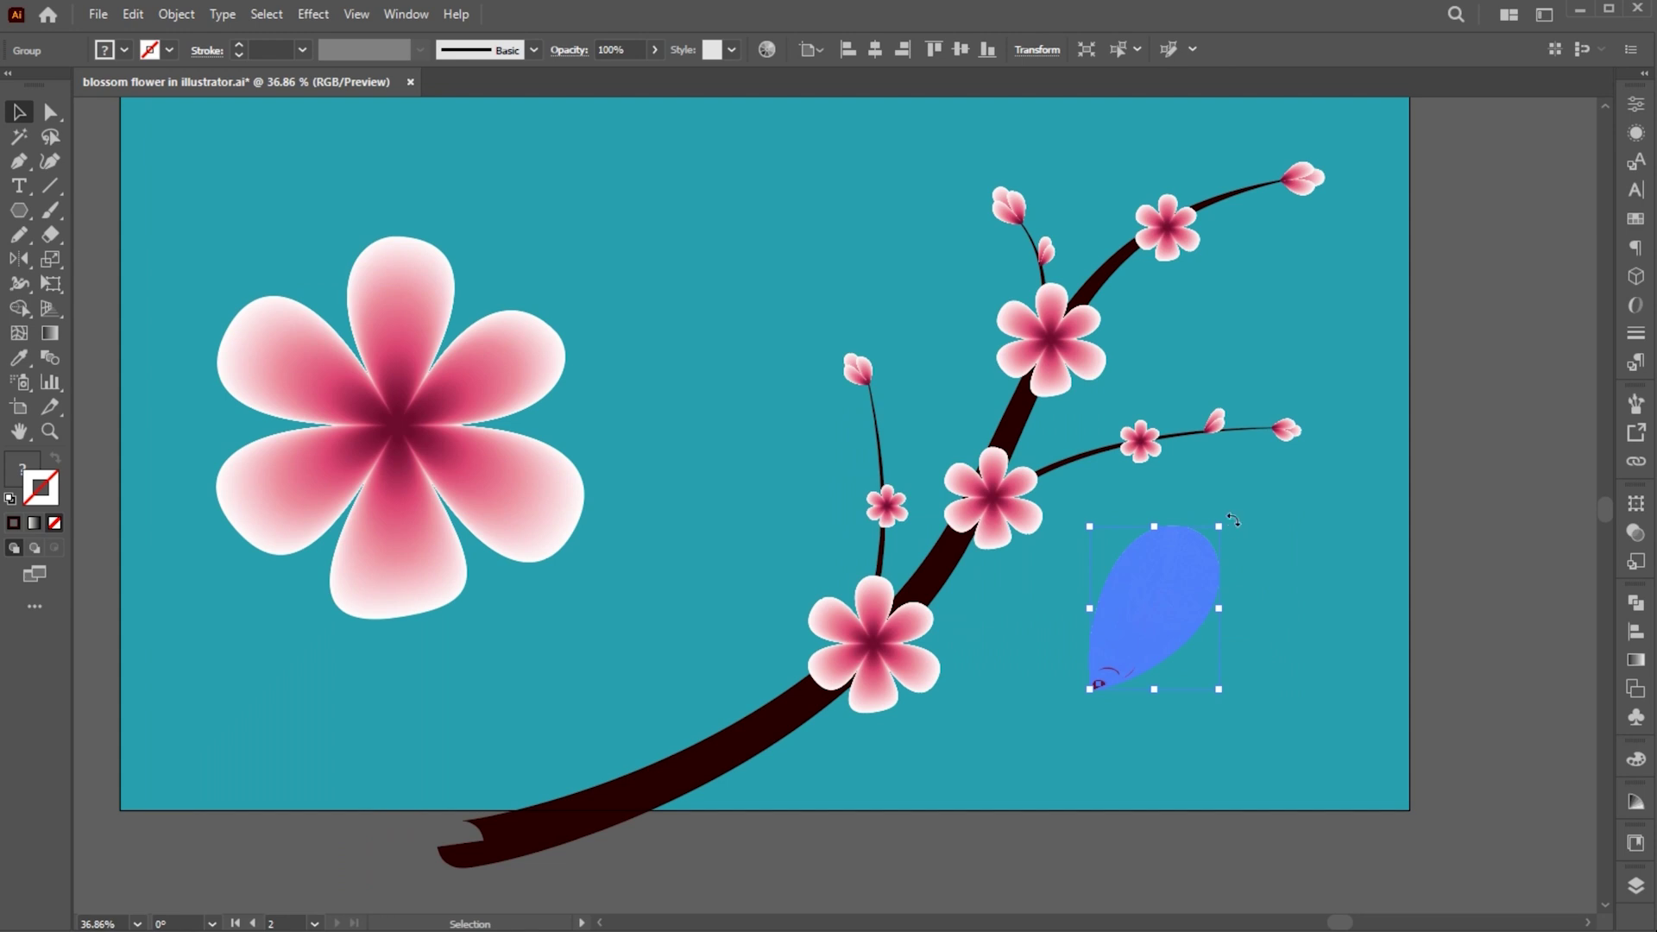
left_click_drag(1211, 685, 1242, 380)
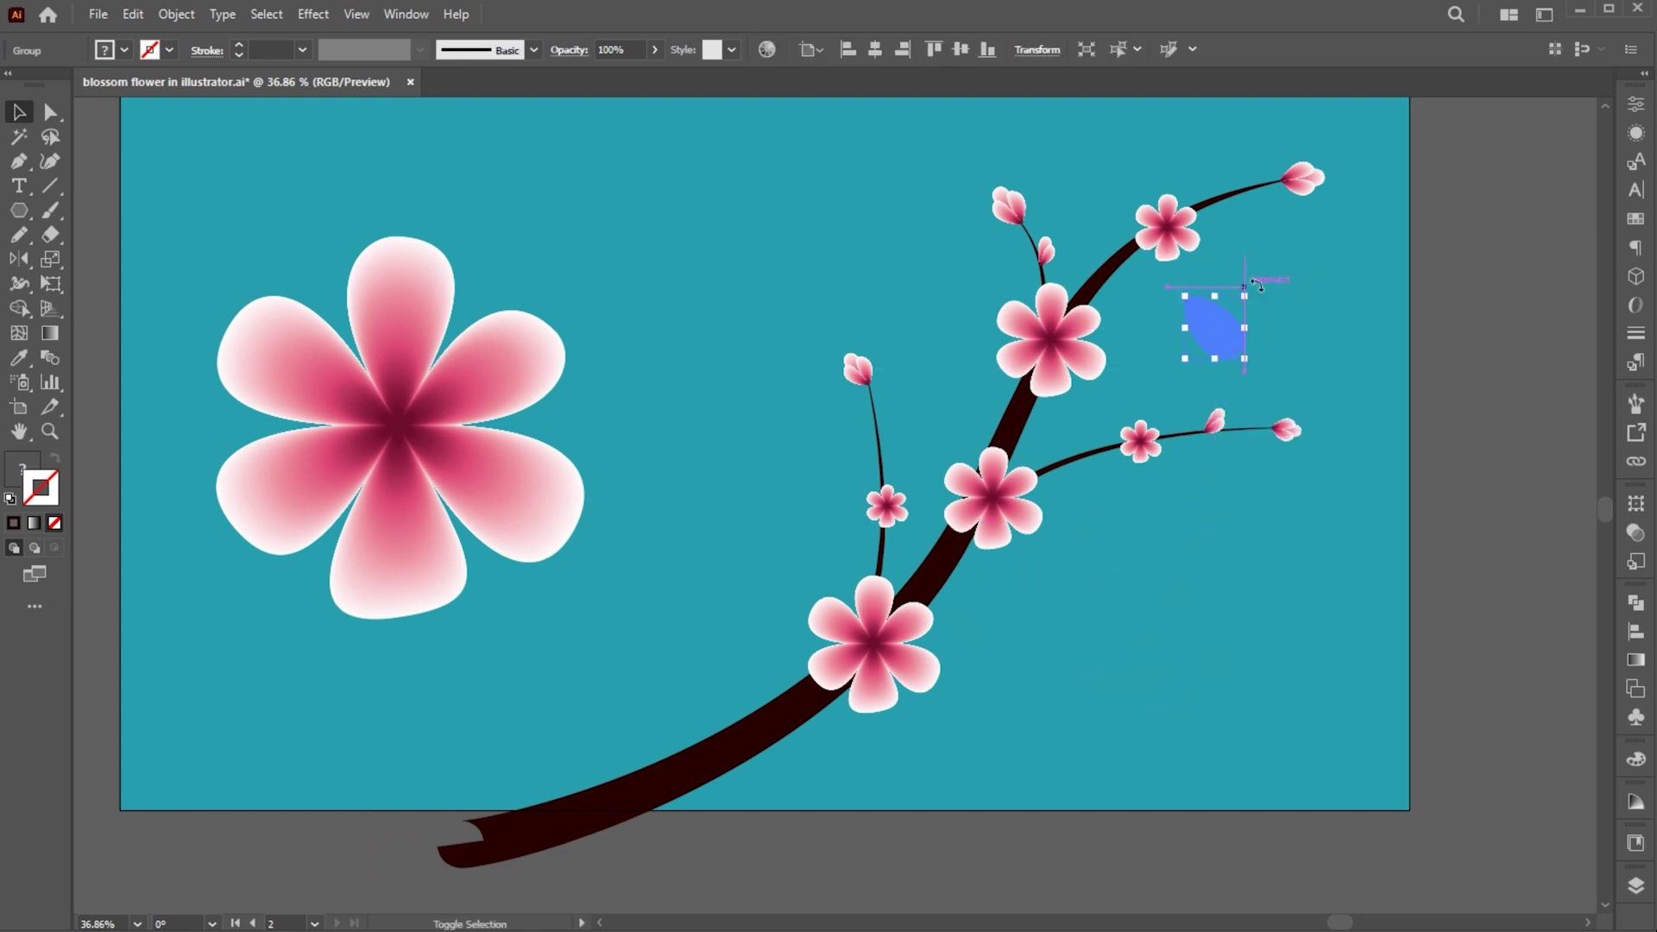
left_click_drag(1224, 310, 1147, 507)
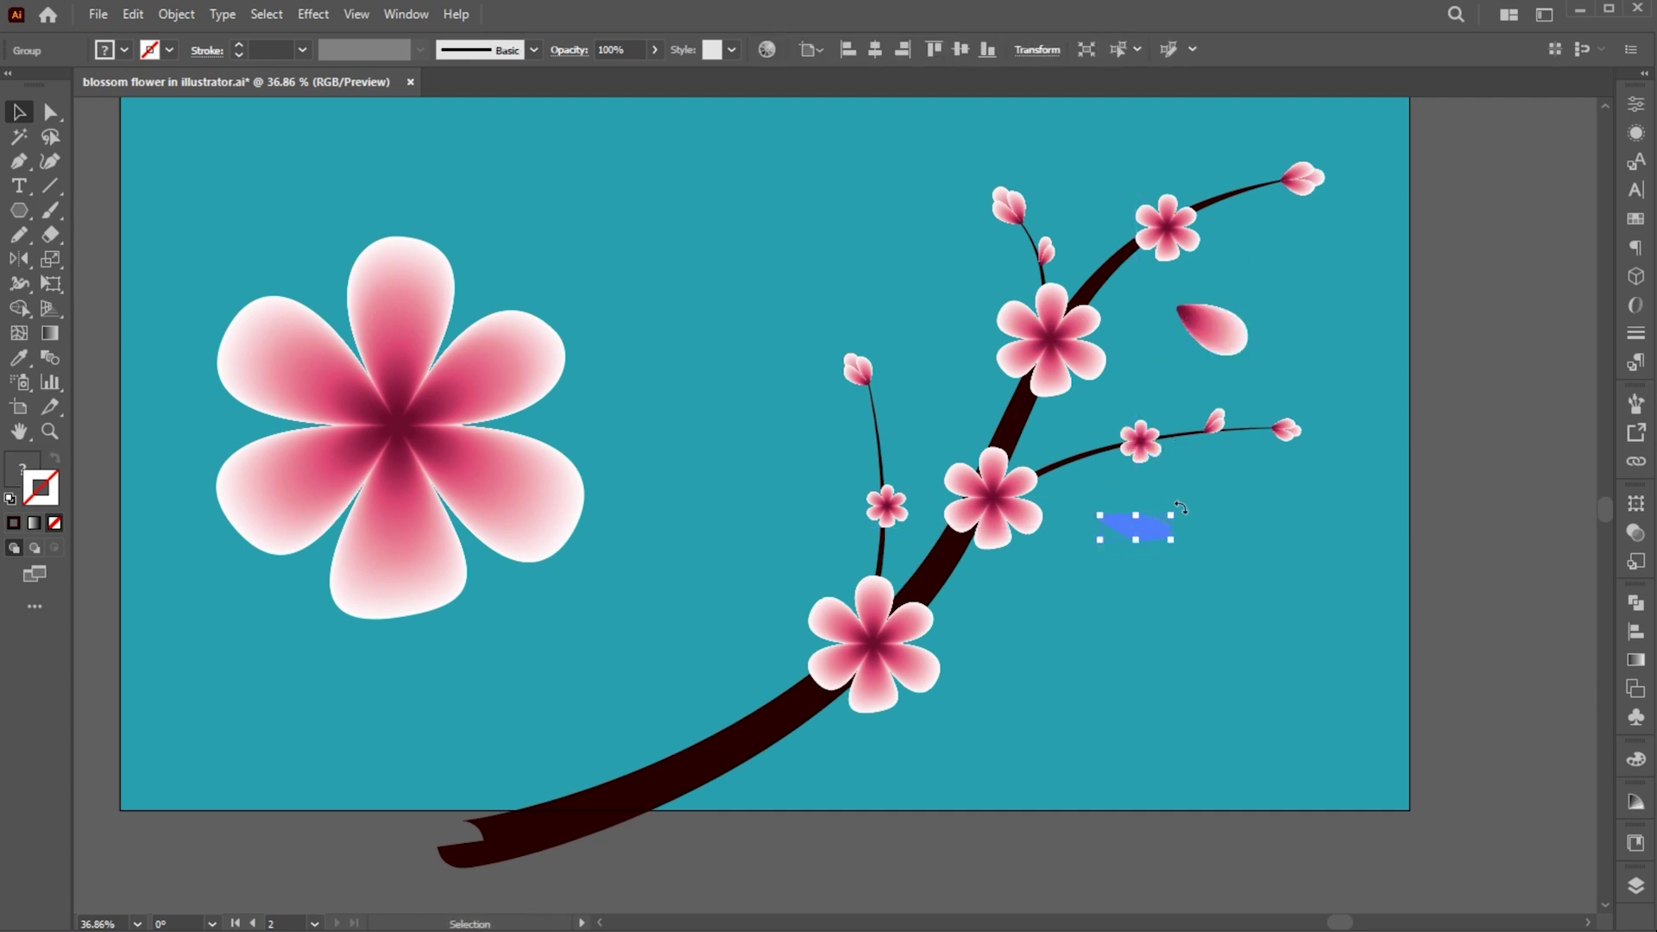
- Place a mirrored, enlarged petal copy about 168 px wide near the artboard's lower edge and a small copy beside the branch between two flowers
left_click_drag(1176, 550, 1052, 744)
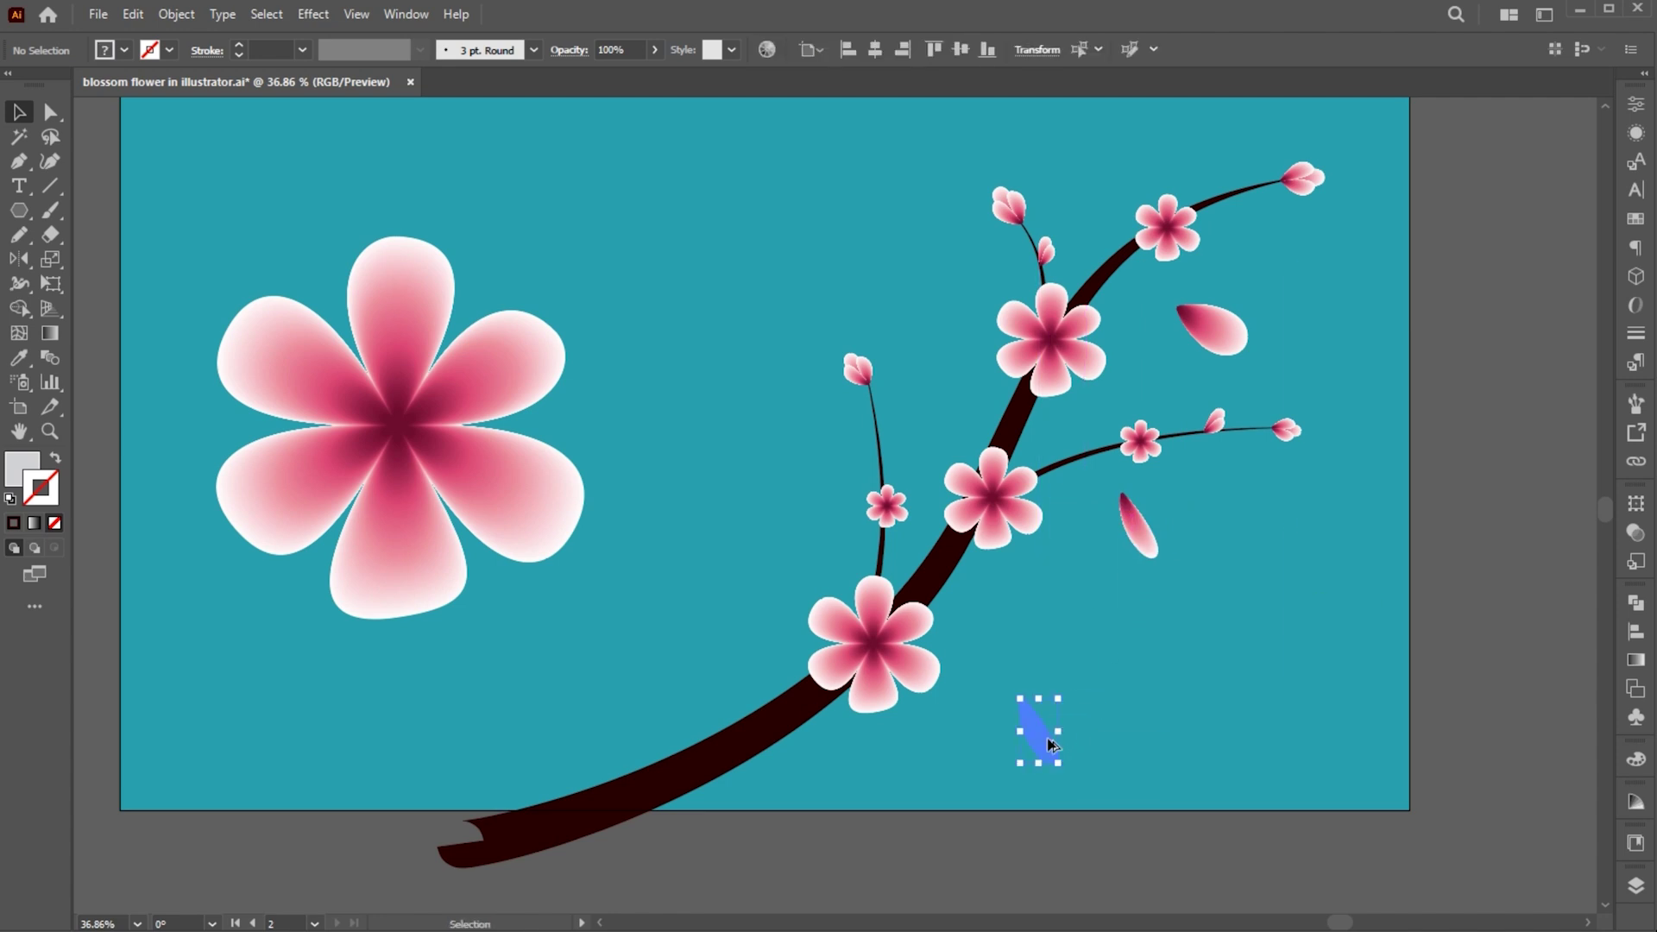
key("o")
key("Return")
key("Return")
key("v")
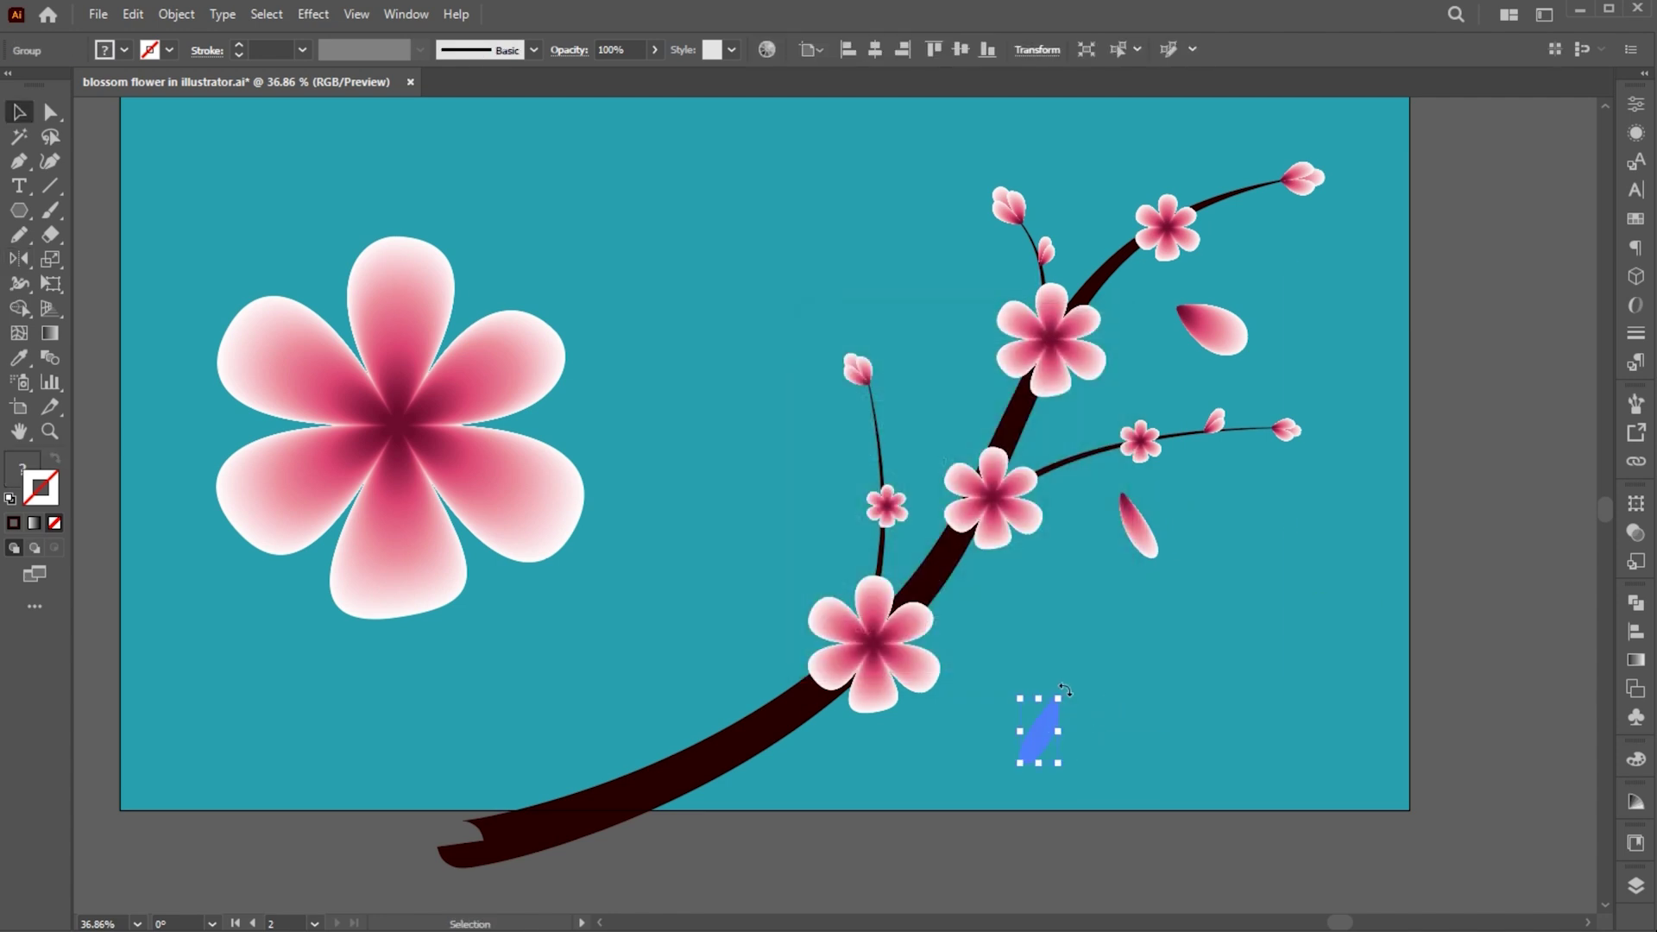
left_click_drag(1061, 695, 1083, 719)
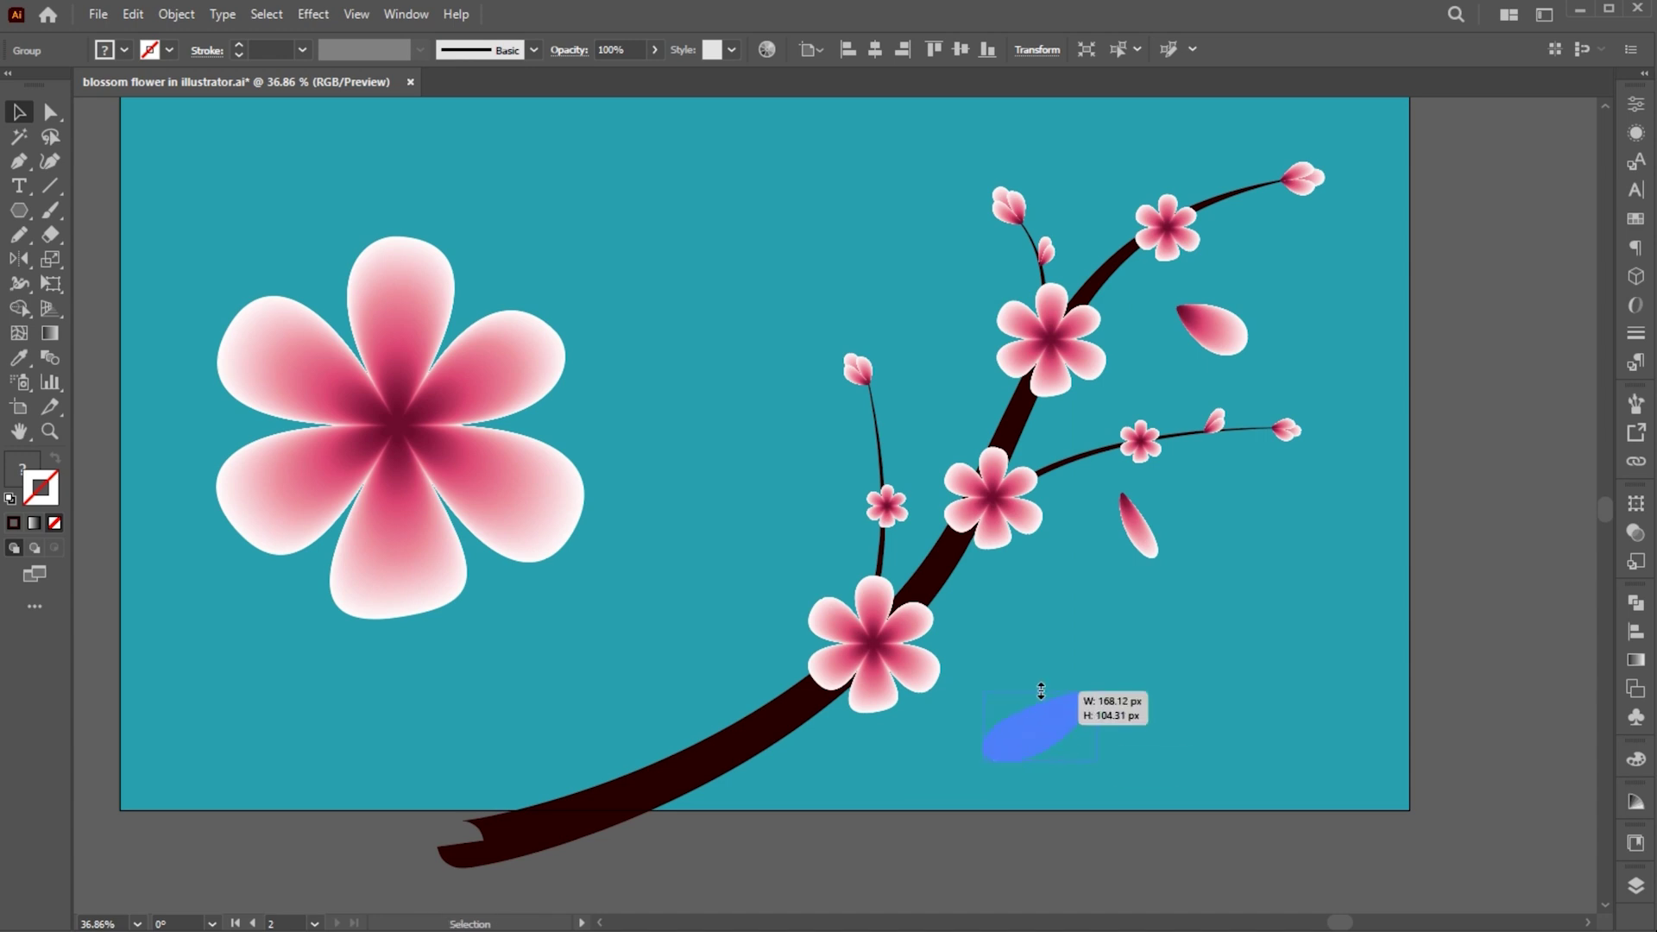
left_click(1165, 665)
left_click_drag(1059, 708, 1059, 711)
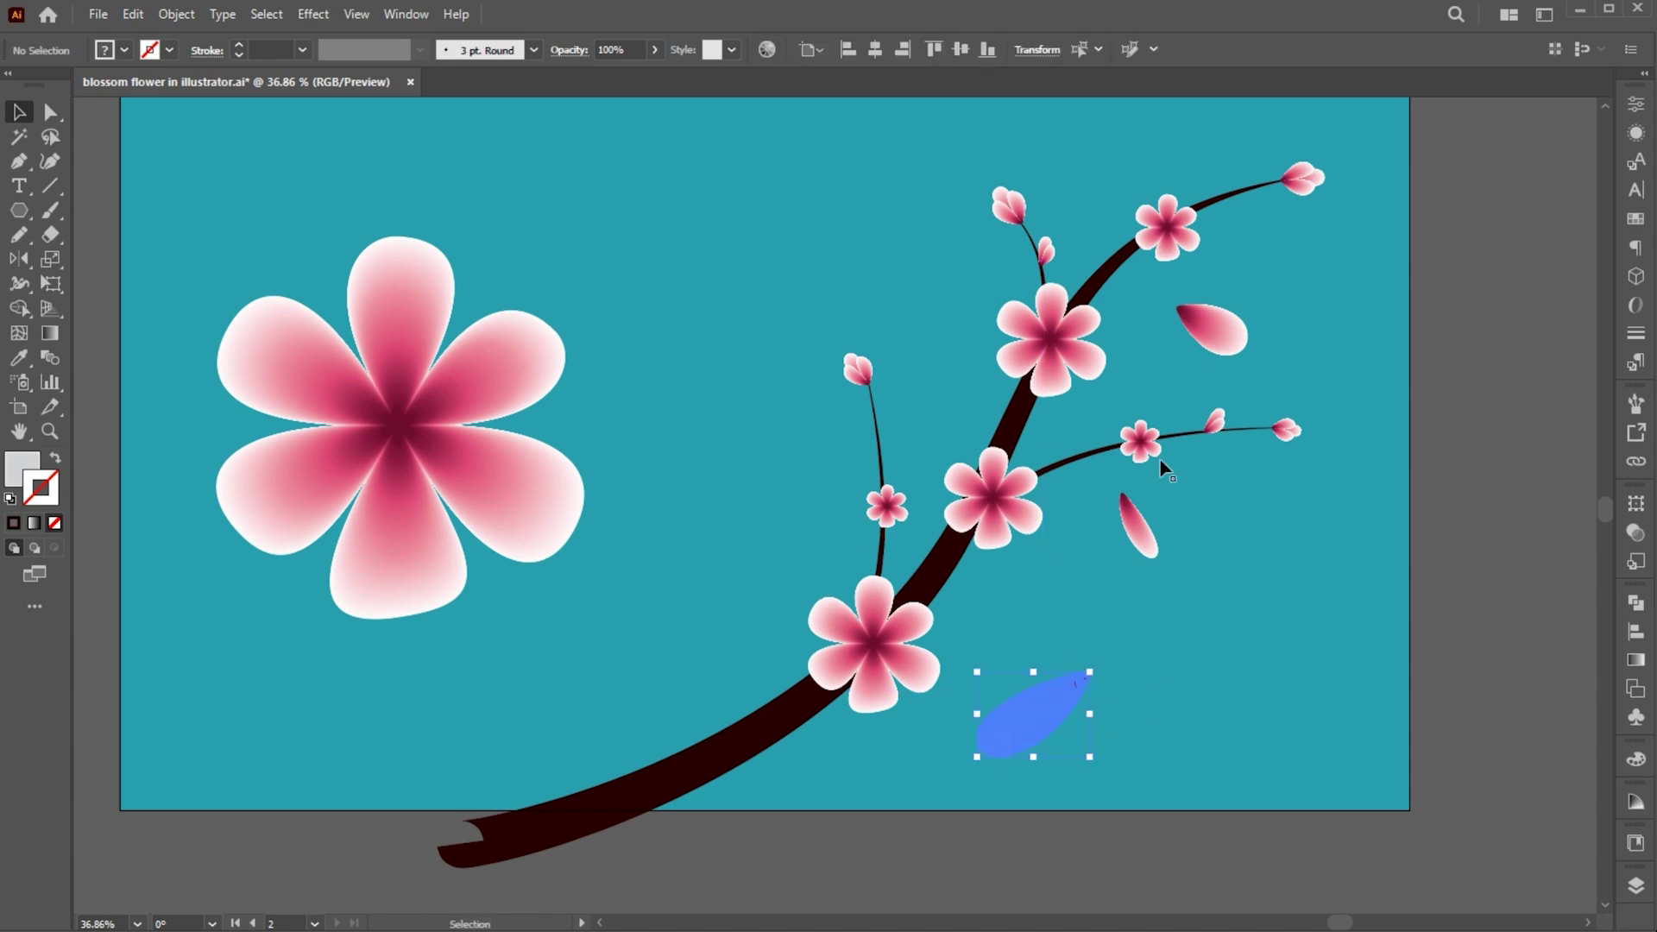
left_click_drag(1142, 544, 953, 380)
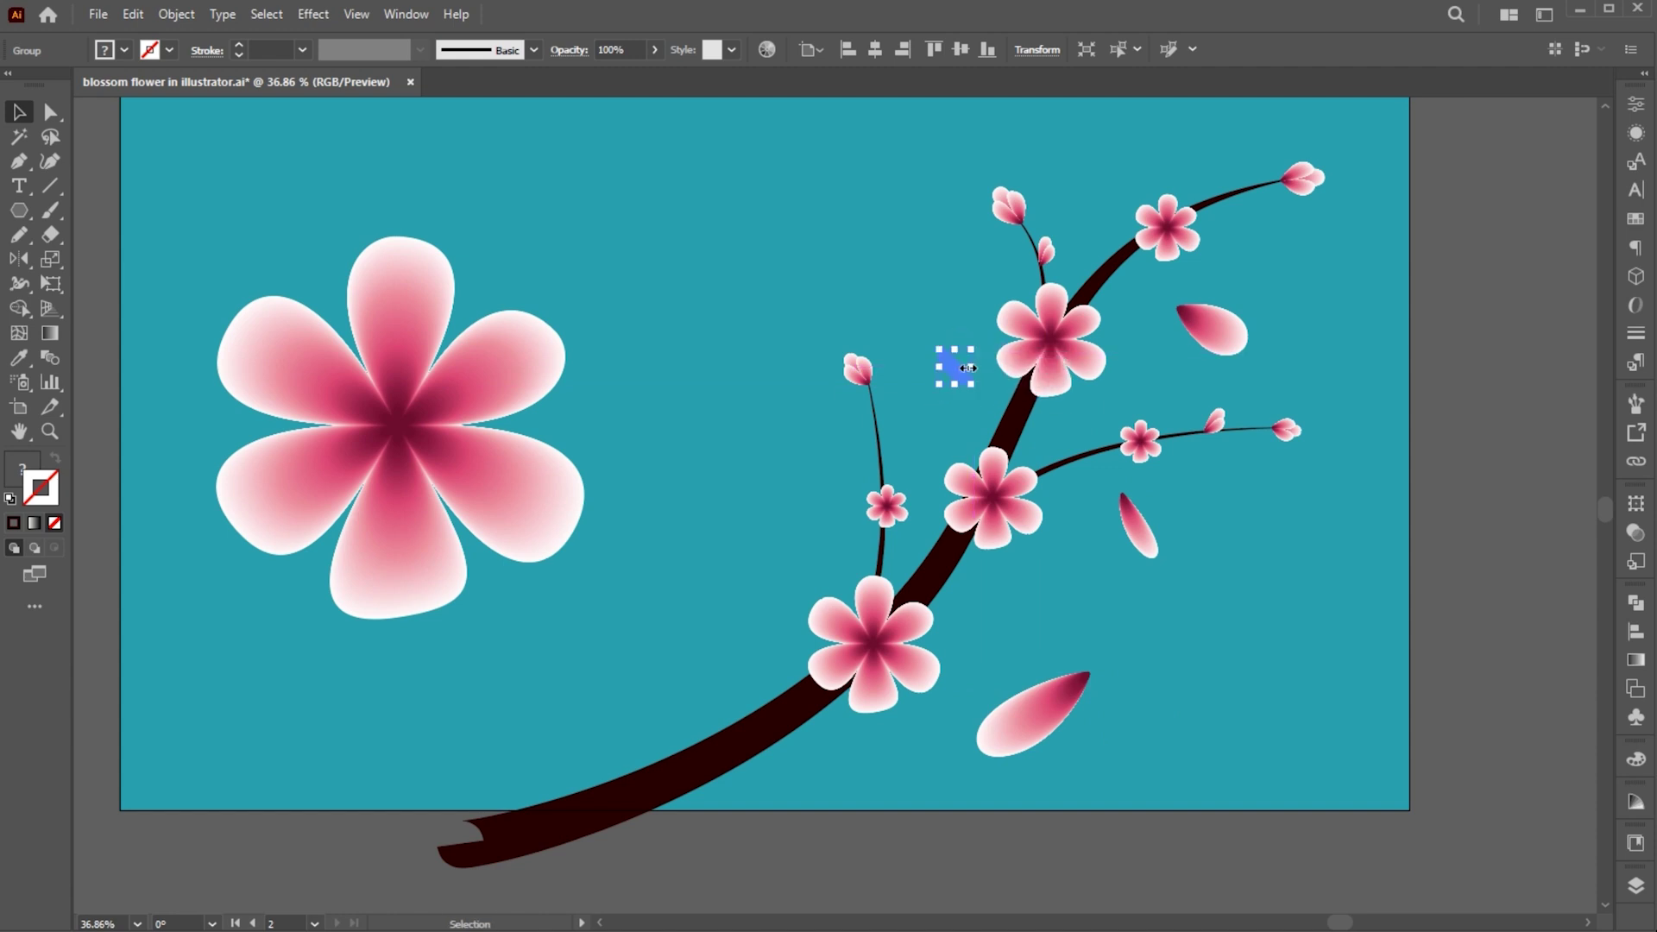
left_click_drag(958, 402, 993, 409)
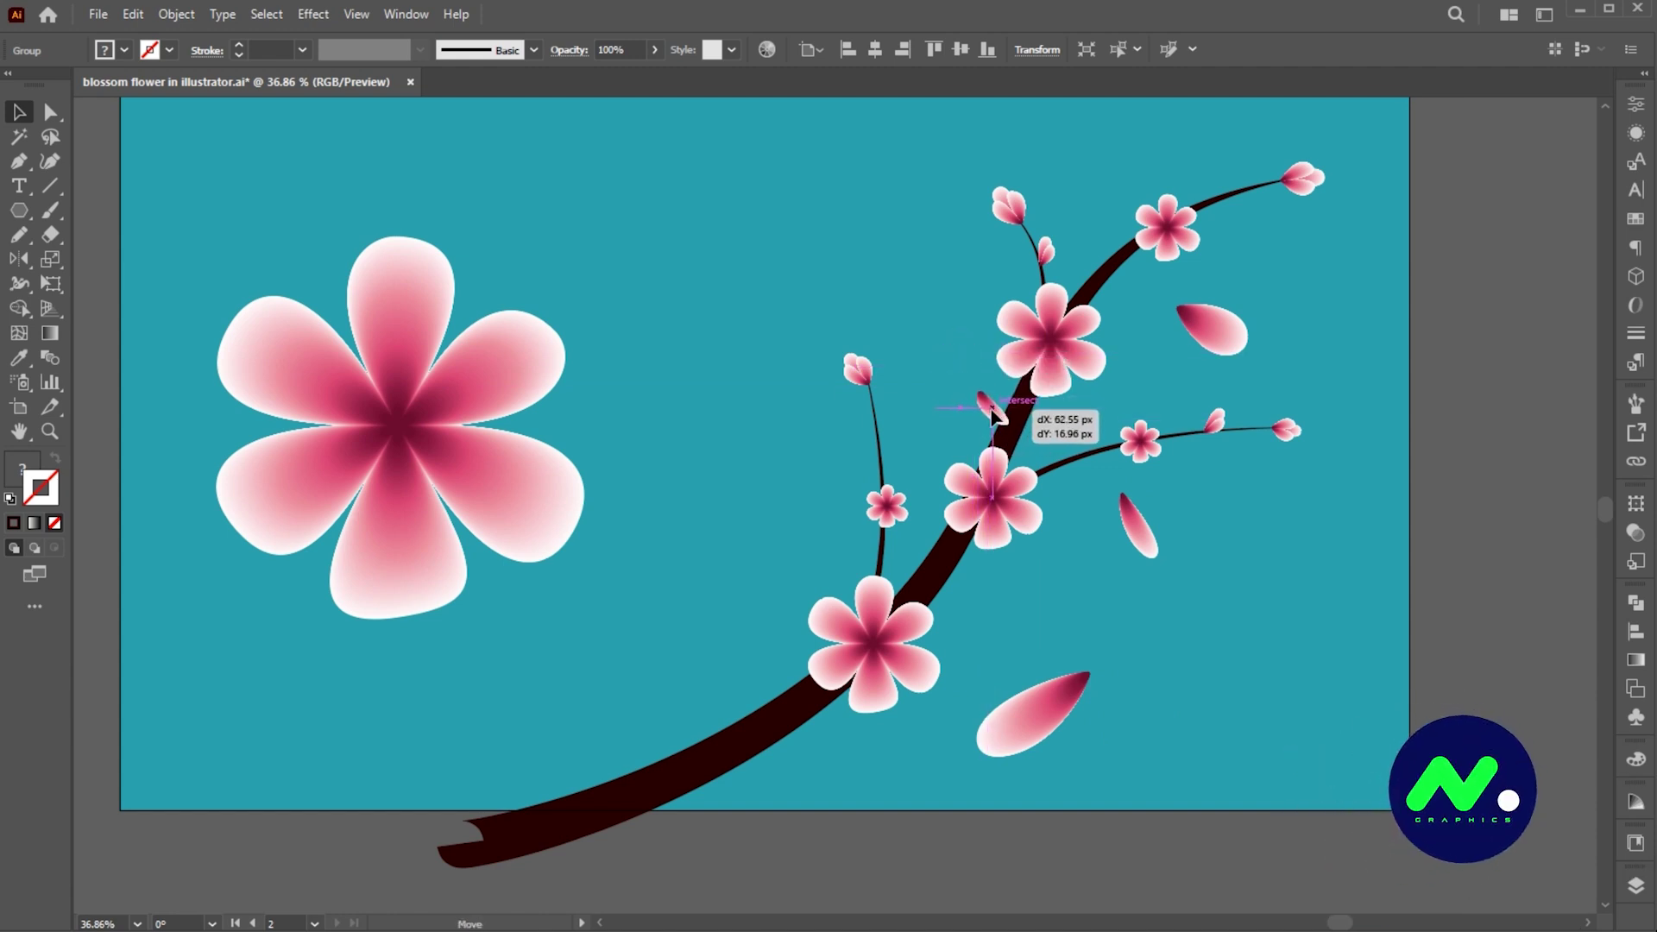
- Apply a Gaussian Blur with a radius of 3.9138 pixels to all four falling petals
left_click(1219, 336, "shift")
left_click(1146, 535, "shift")
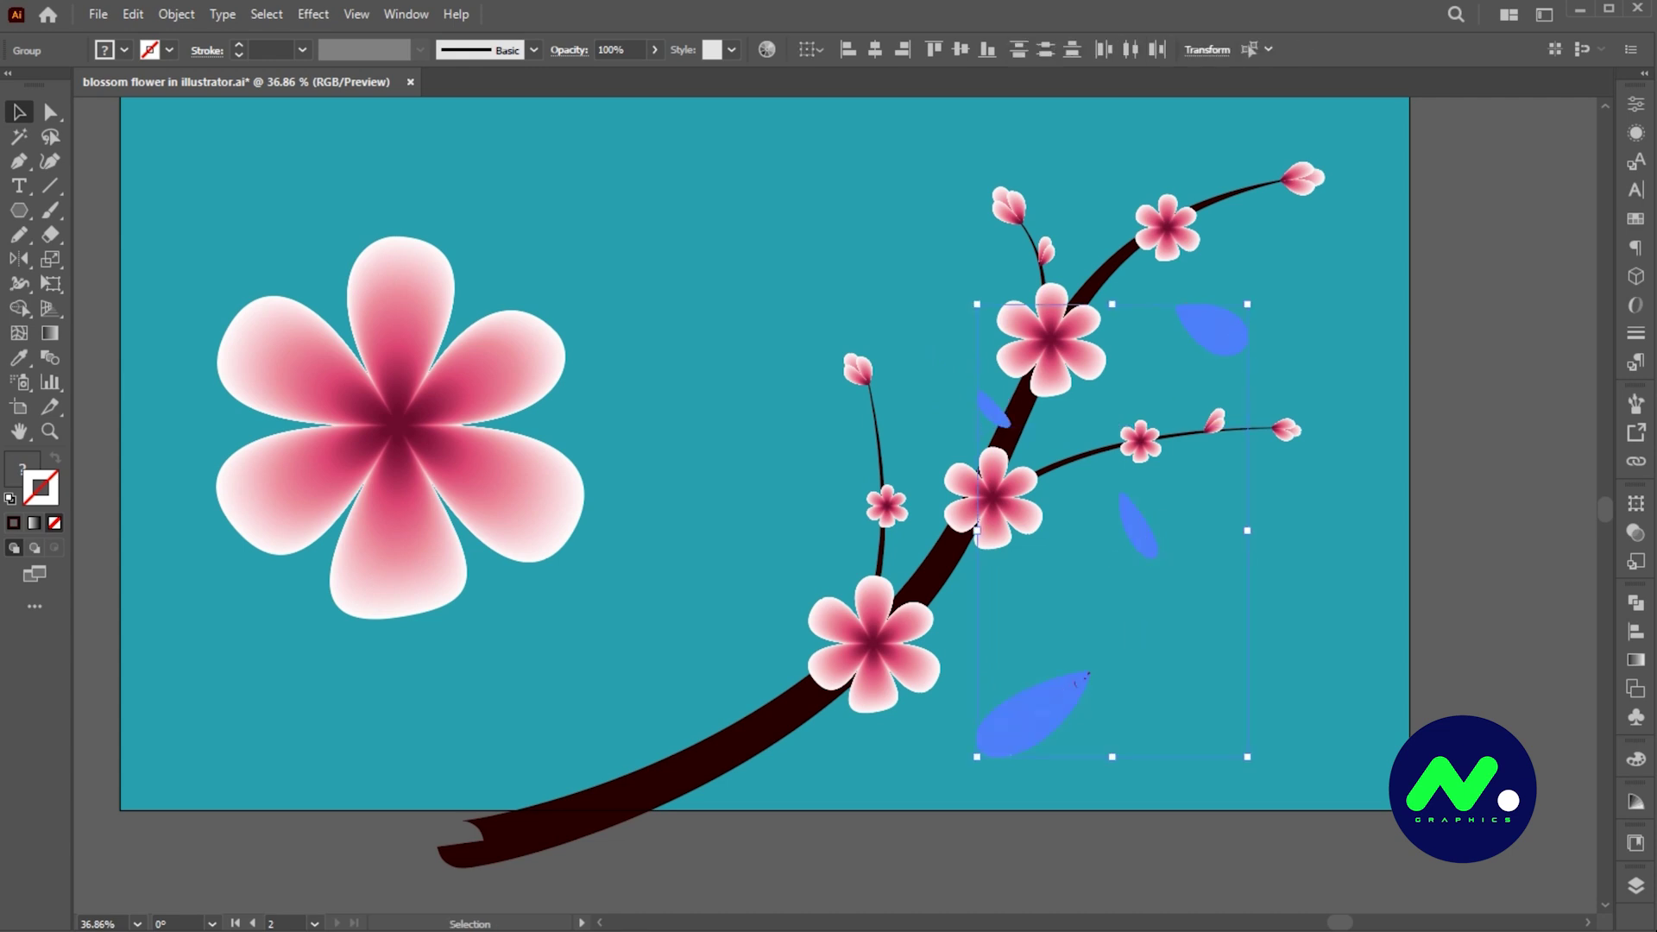
left_click(312, 14)
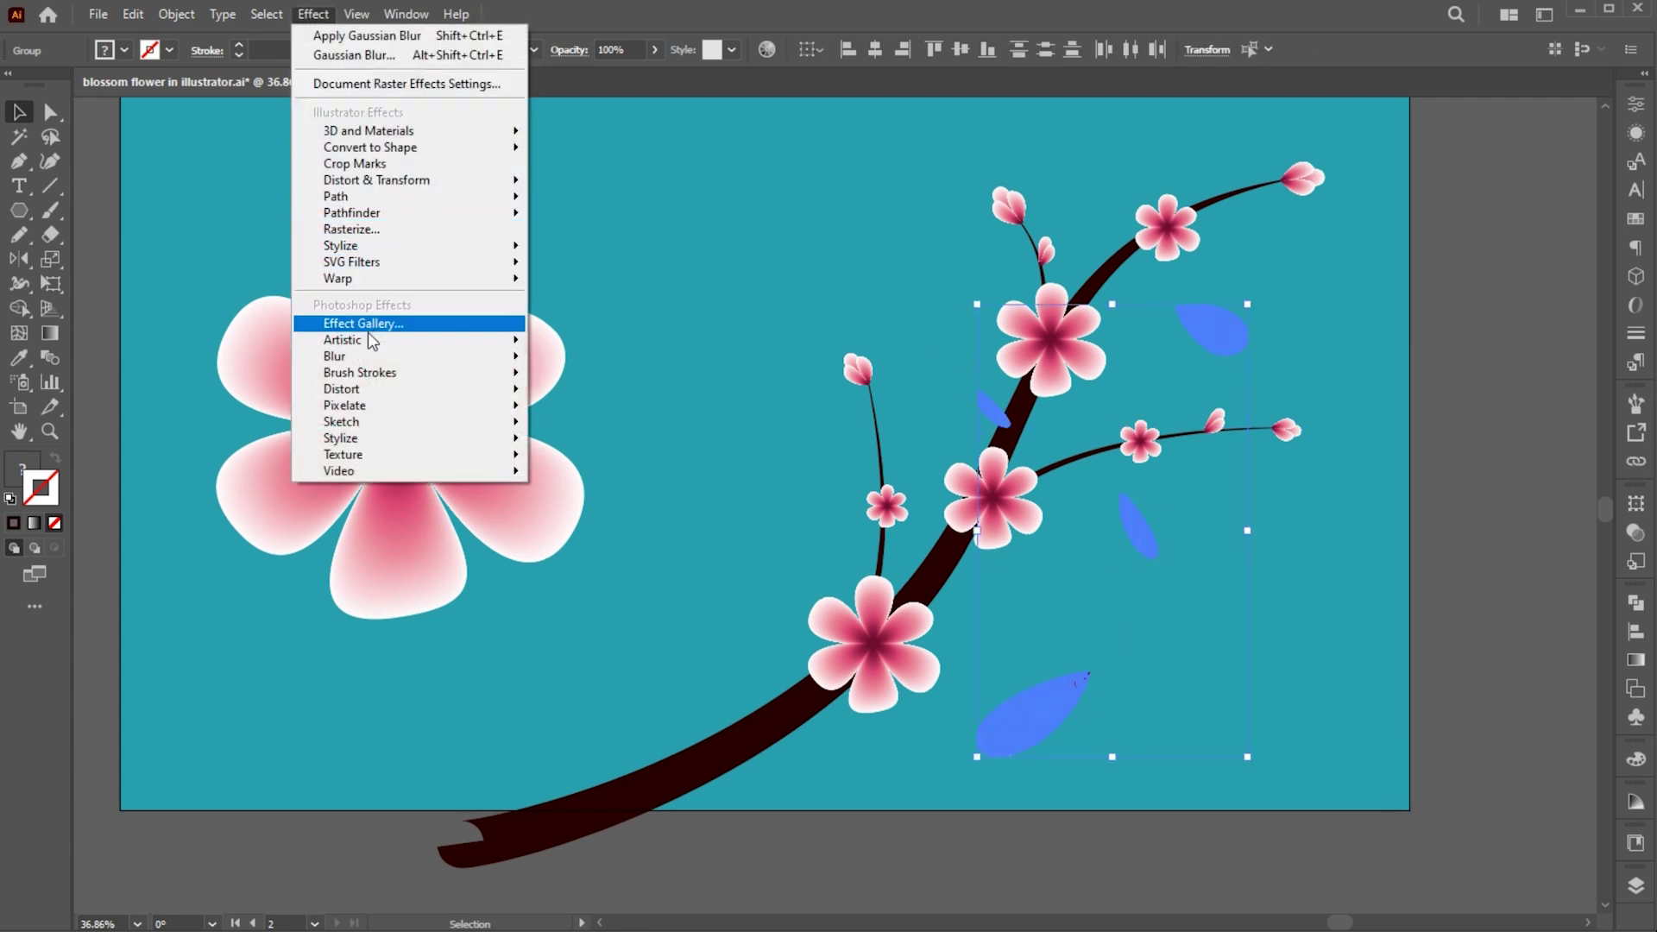
mouse_move(368, 354)
left_click(561, 359)
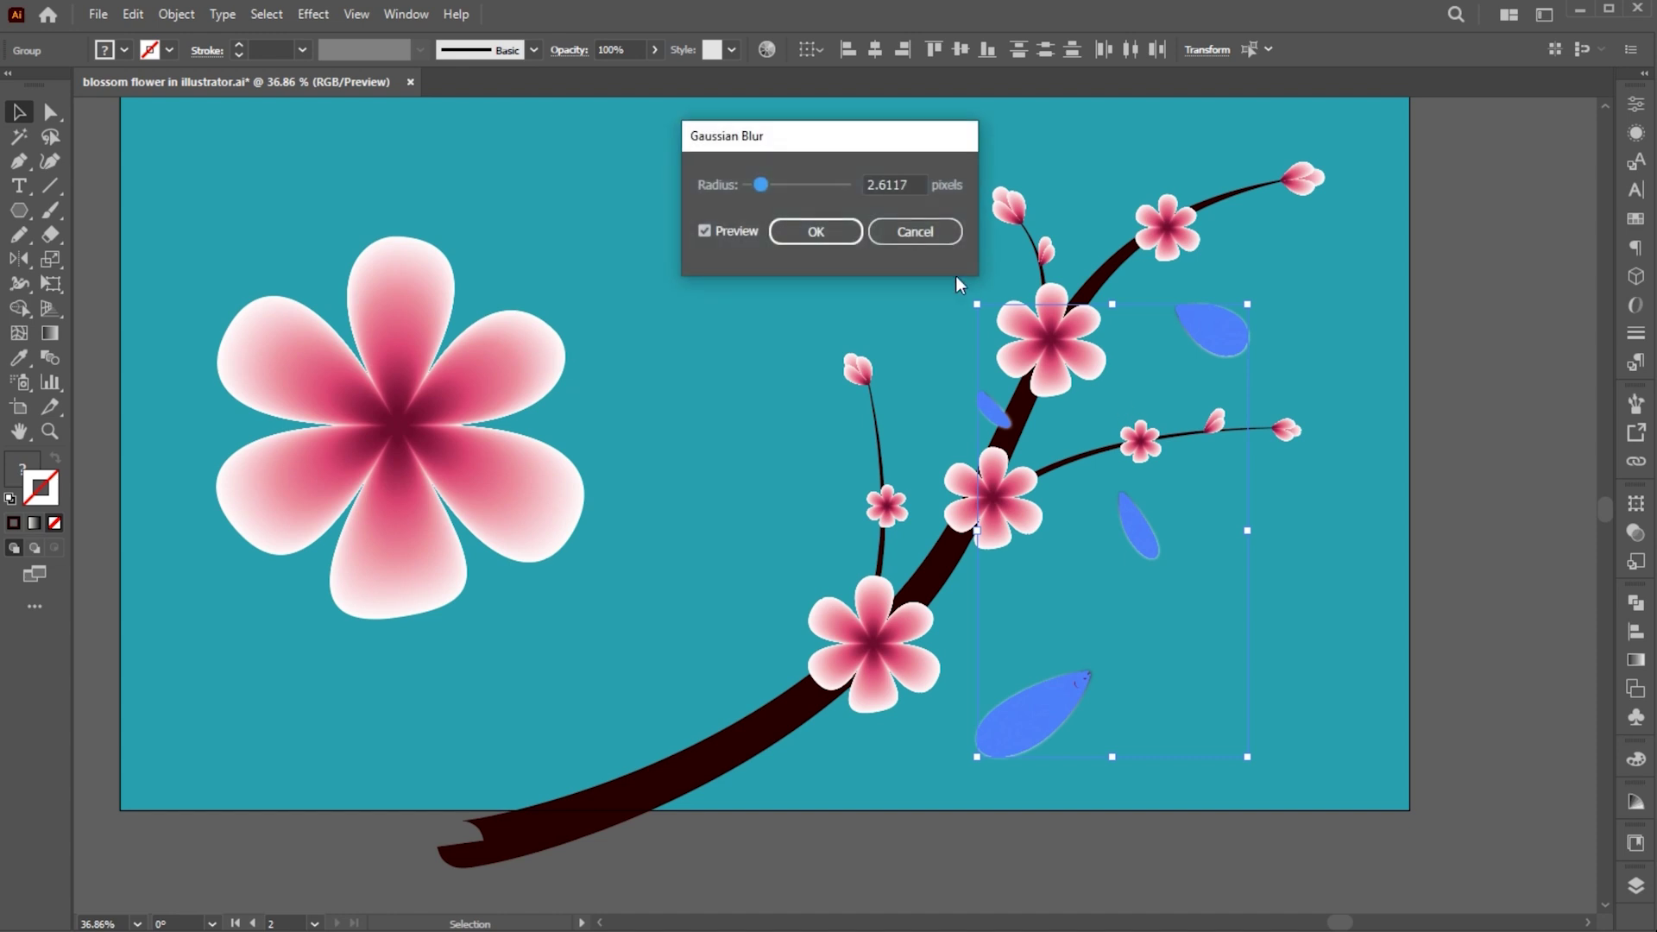
left_click(815, 230)
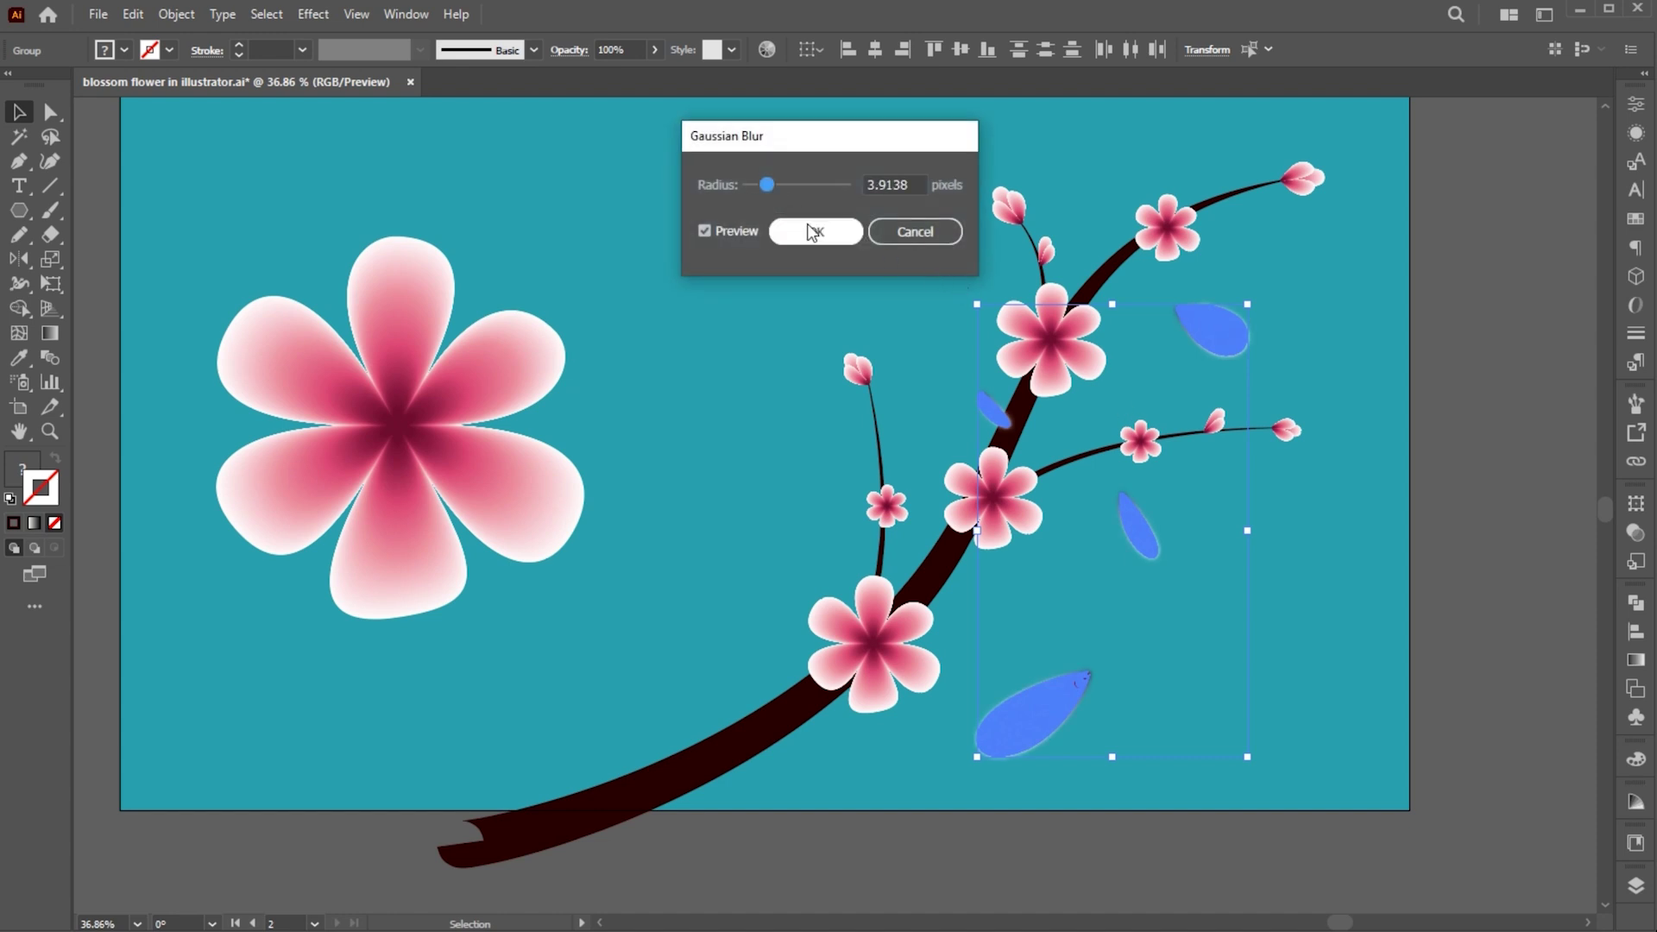
left_click(1362, 670)
- Move the large gradient flower slightly to the right, closer to the branch
scroll(1295, 639, "down", 1)
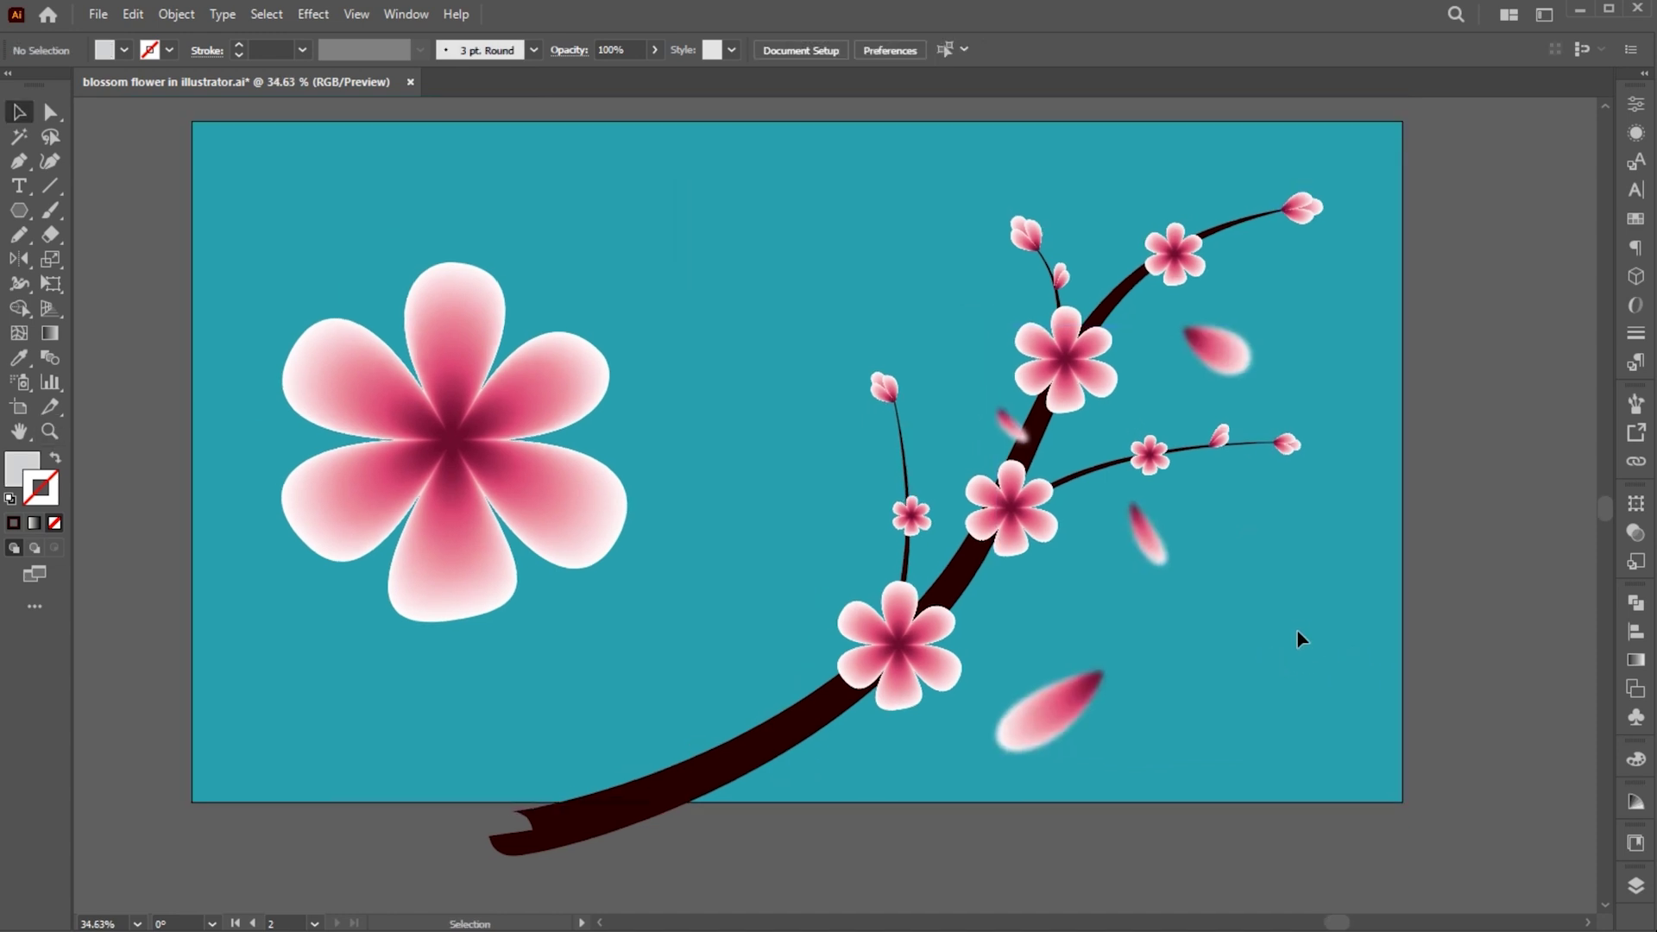
left_click_drag(520, 529, 585, 529)
left_click(1389, 724)
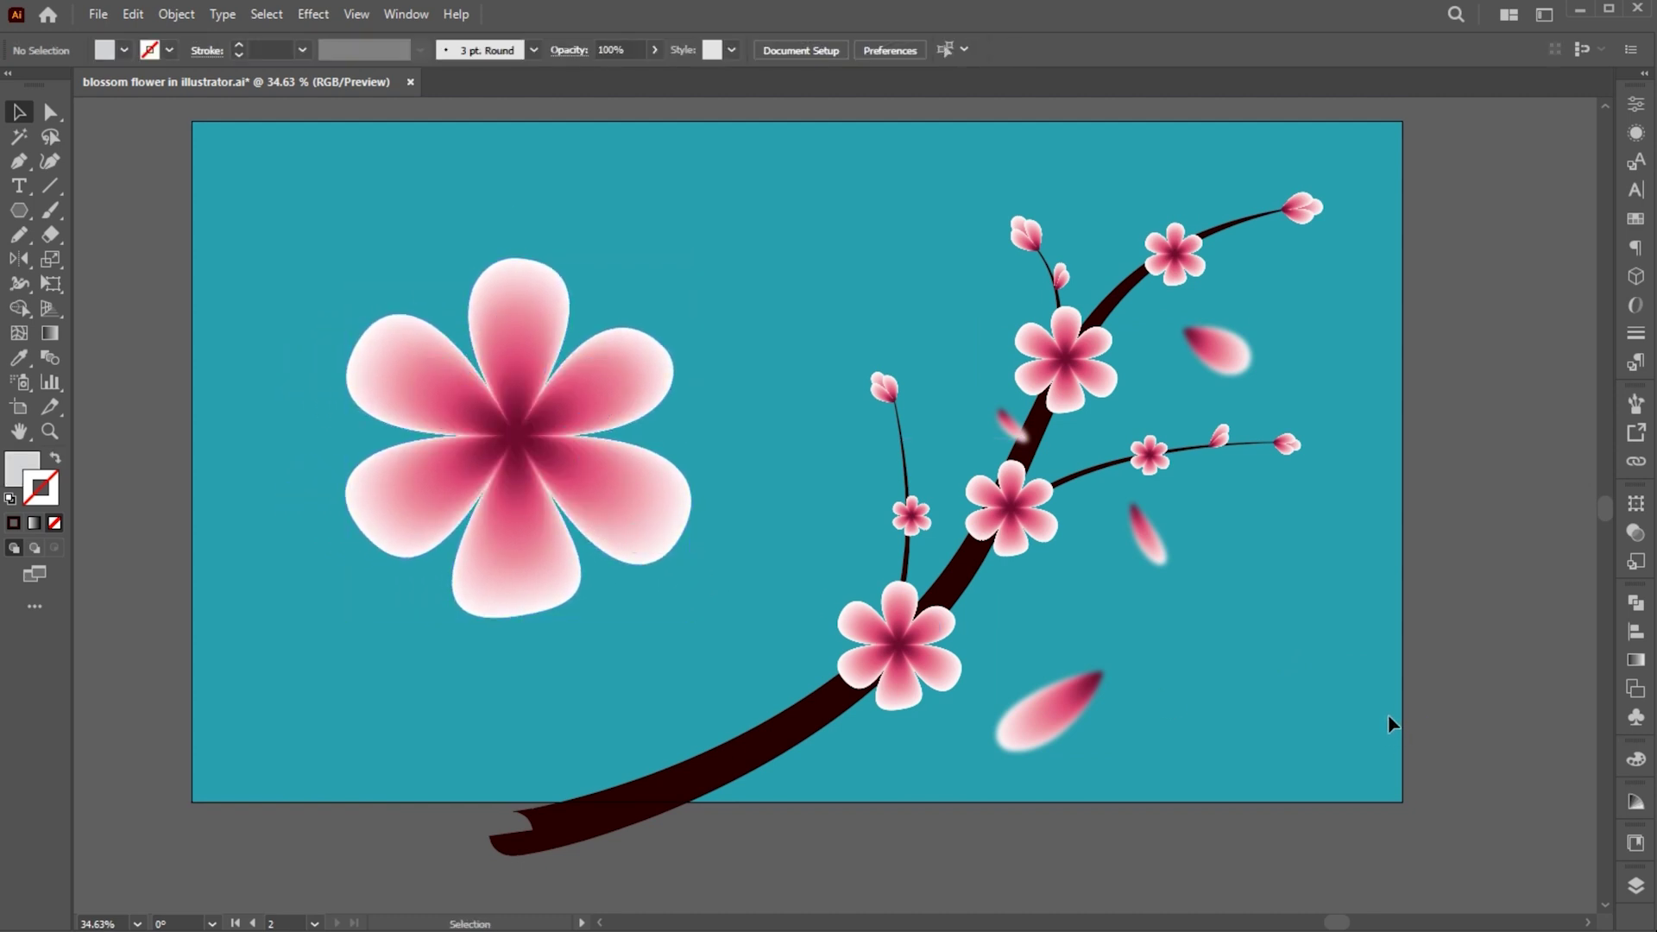
- Copy the left twig onto the lower part of the branch, shorten it from its tip, and set its stroke to 22 pt
left_click_drag(903, 576, 779, 652)
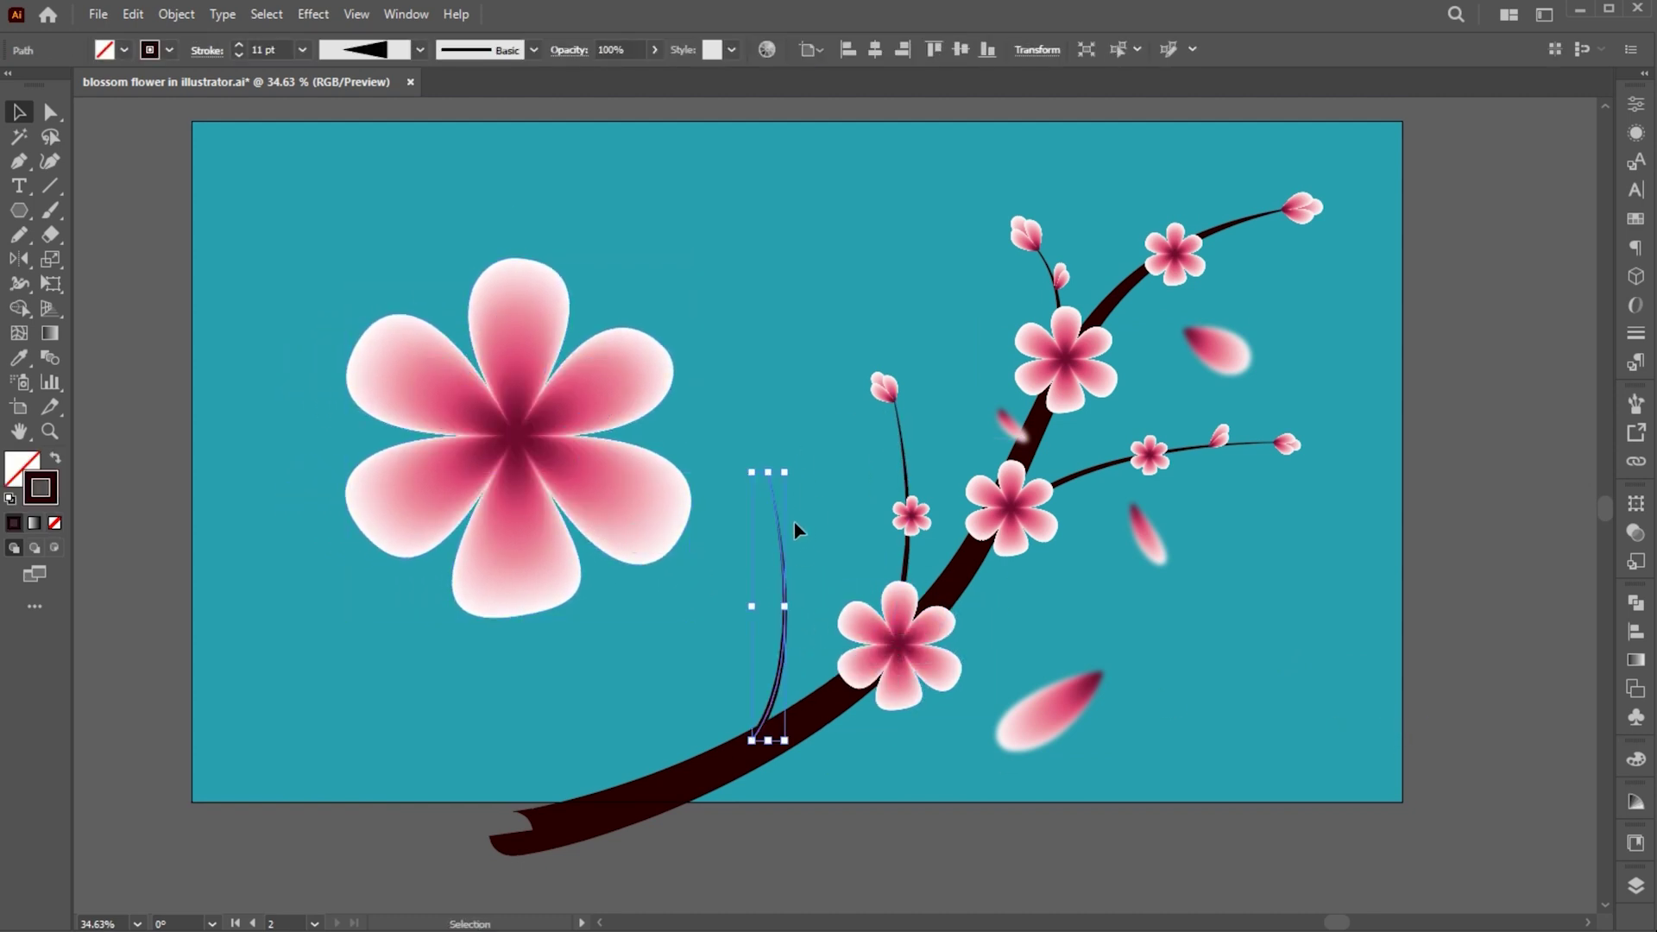
key("a")
left_click_drag(768, 474, 766, 590)
key("v")
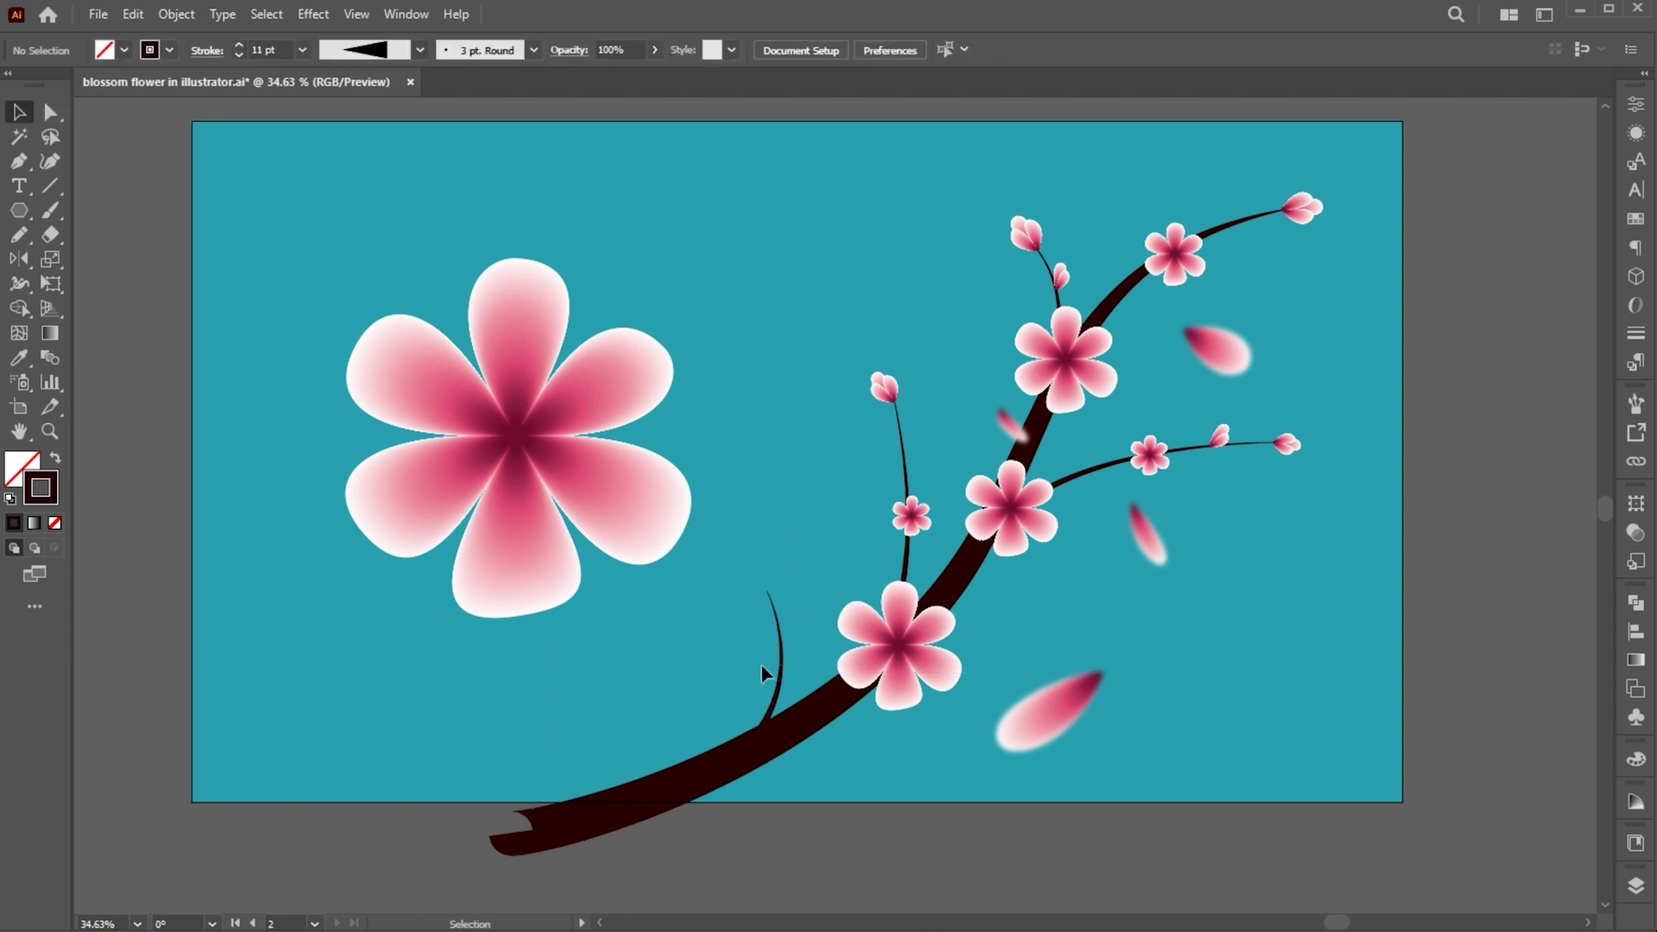
scroll(272, 41, "up", 2)
left_click(1157, 599)
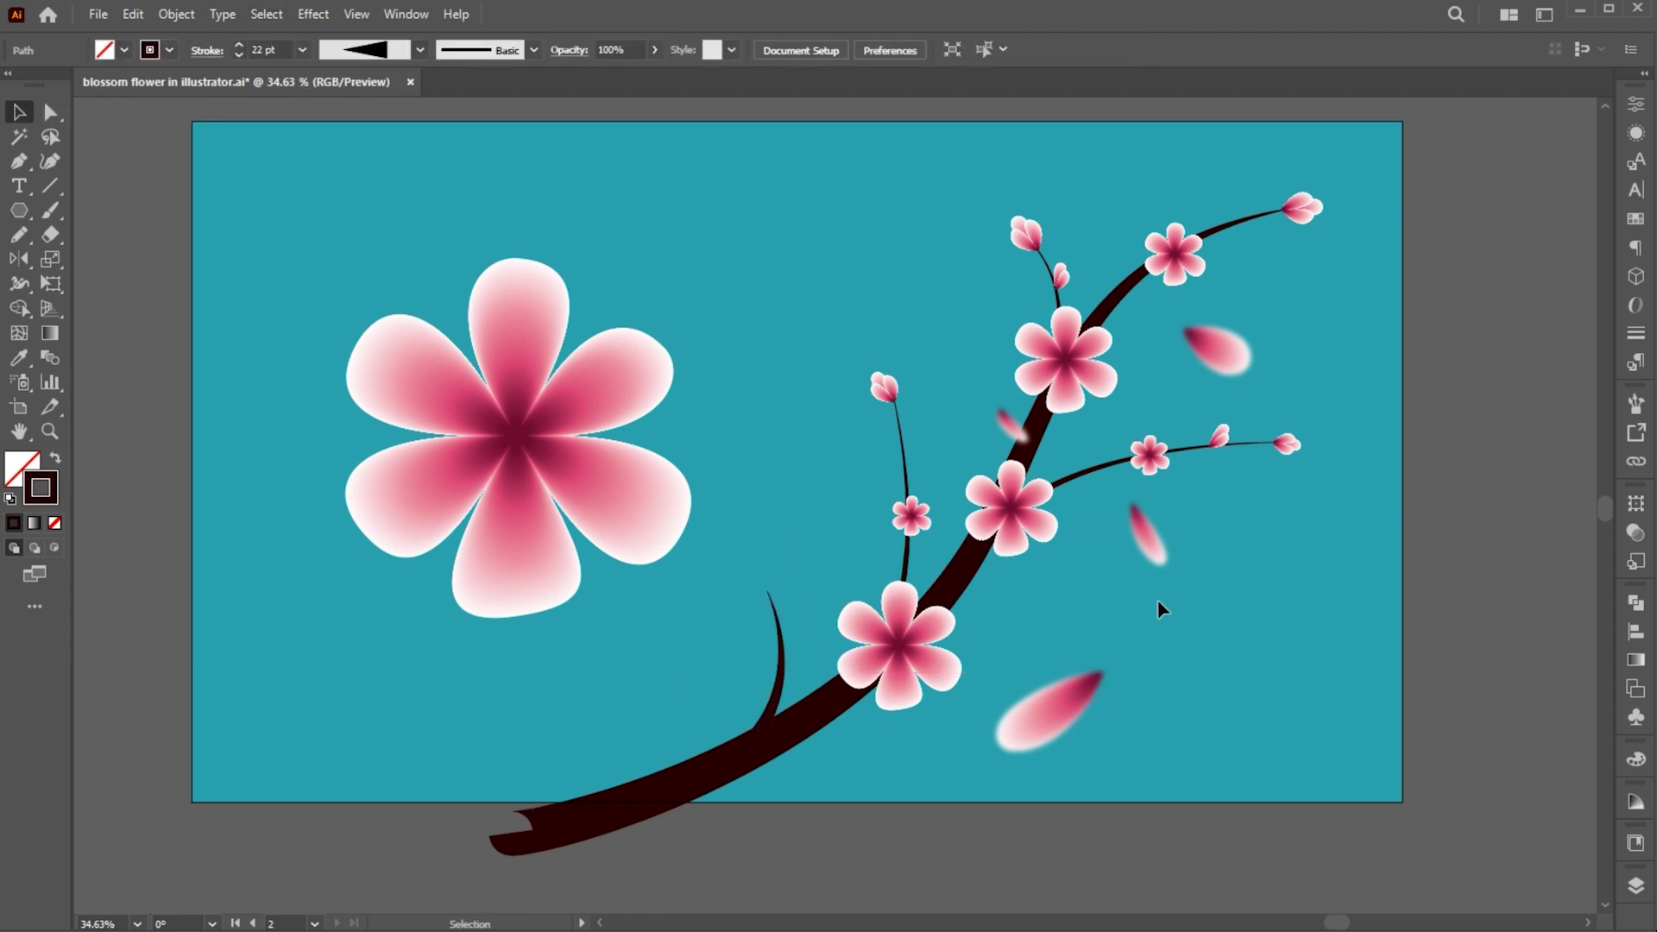
- Place a reduced flower copy at the base of the new lower twig and a bud copy at its tip
mouse_move(1019, 541)
left_mouse_down()
mouse_move(908, 668)
mouse_move(758, 748)
left_mouse_up()
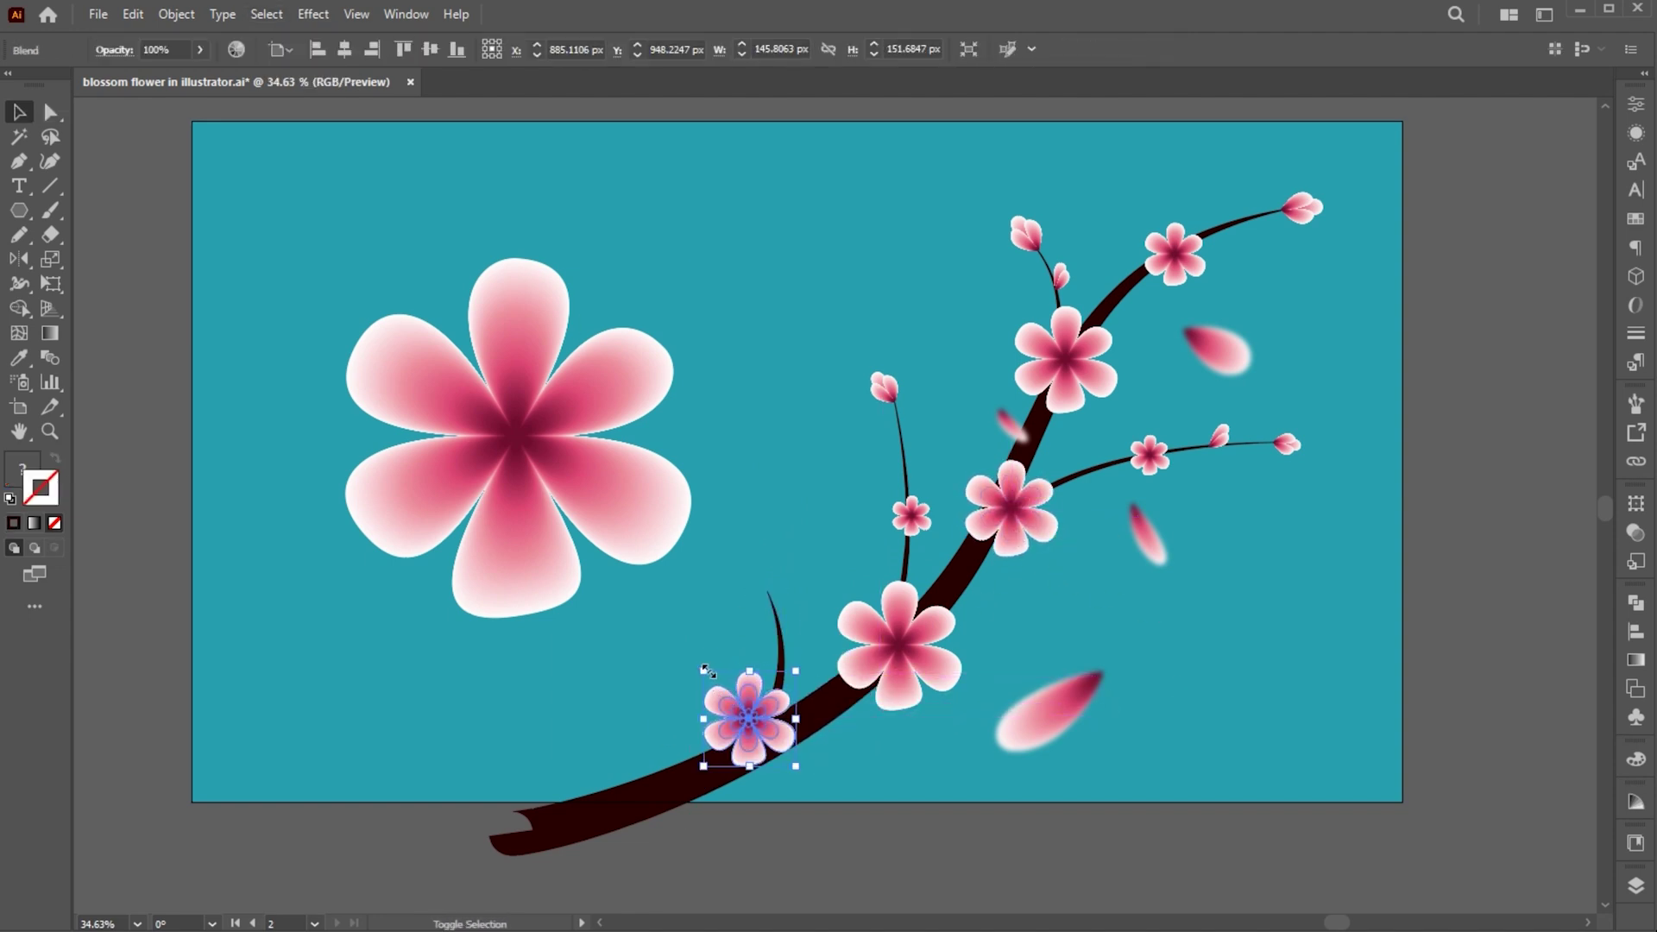
left_click_drag(704, 669, 768, 715)
left_click_drag(878, 399, 760, 595)
left_click(815, 506)
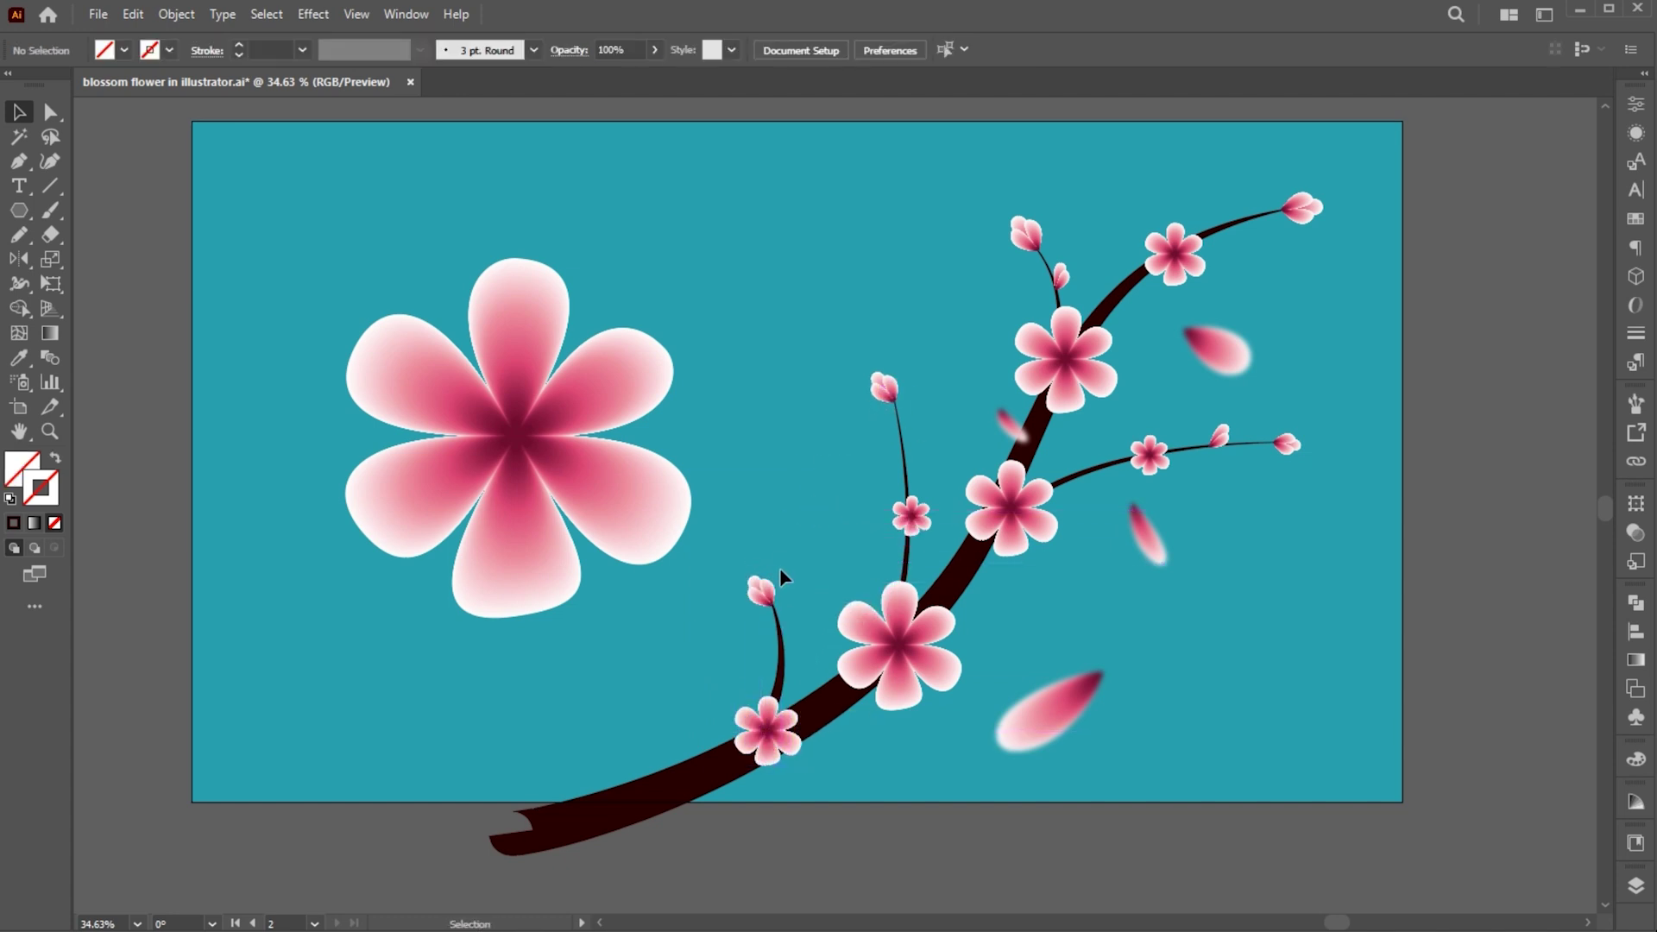
- Enlarge the bud at the tip of the lower twig to about 57 × 65 px
left_click(759, 592)
left_click_drag(750, 608, 1277, 609)
left_click(967, 483)
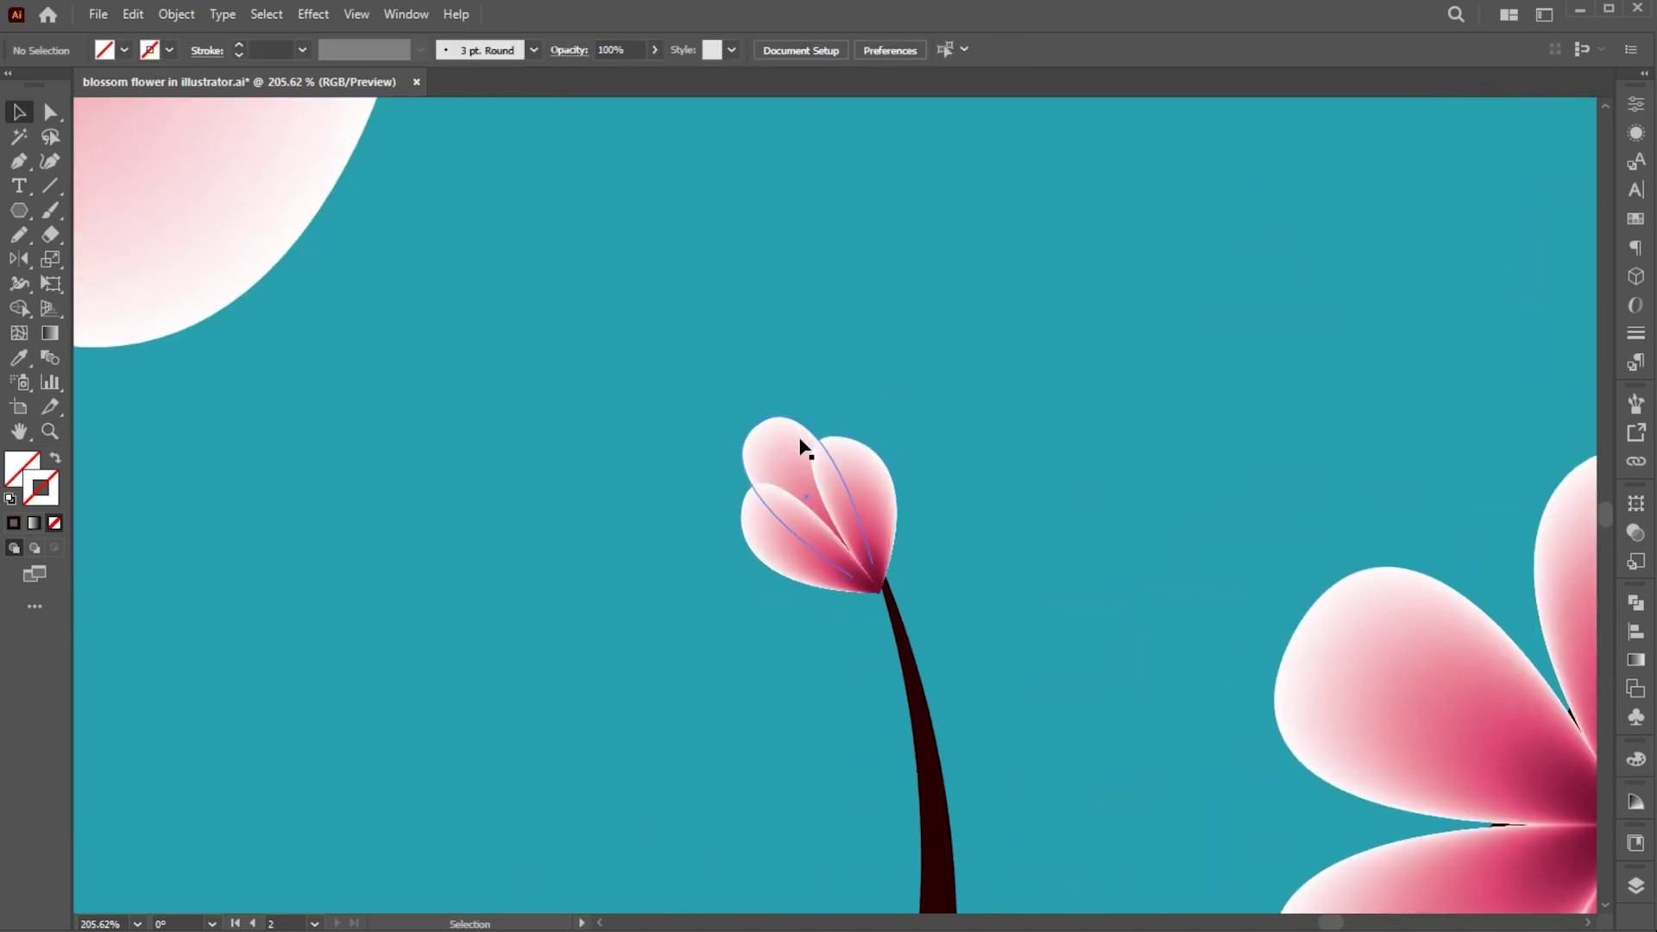
left_click(802, 453)
left_click_drag(895, 417, 924, 384)
key("ctrl+0")
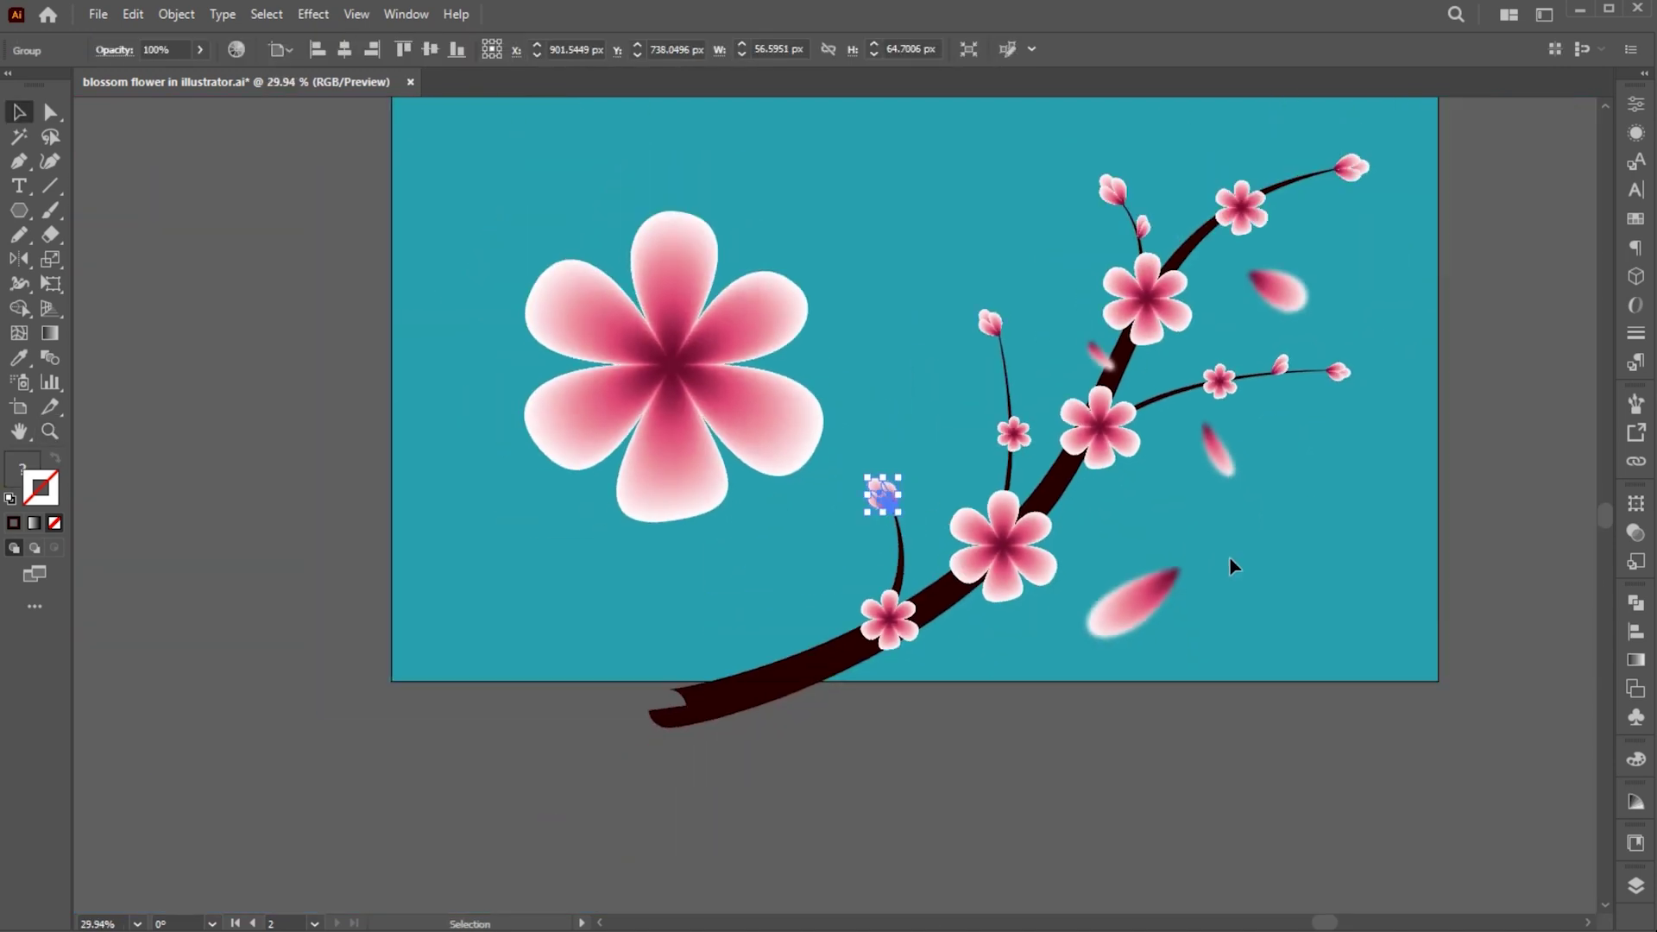
left_click(1232, 561)
- Place an enlarged, rotated copy of a blurred petal across the artboard's lower edge near its lower-right corner
left_click_drag(1203, 515, 1153, 590)
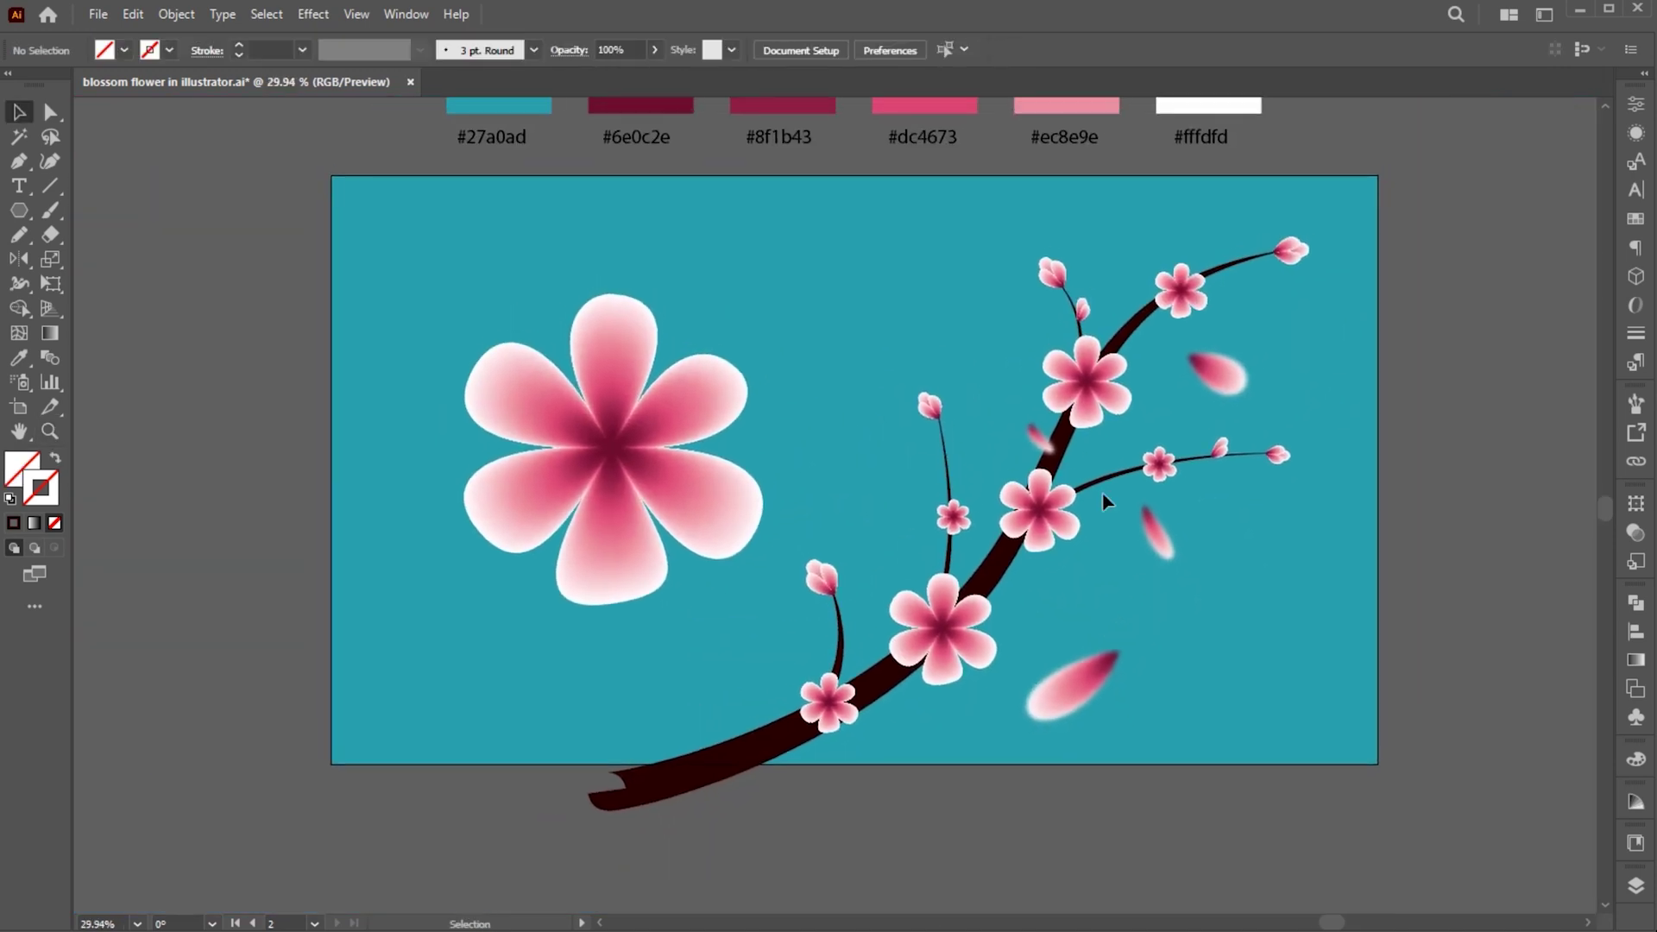
left_click_drag(1219, 676, 1299, 798)
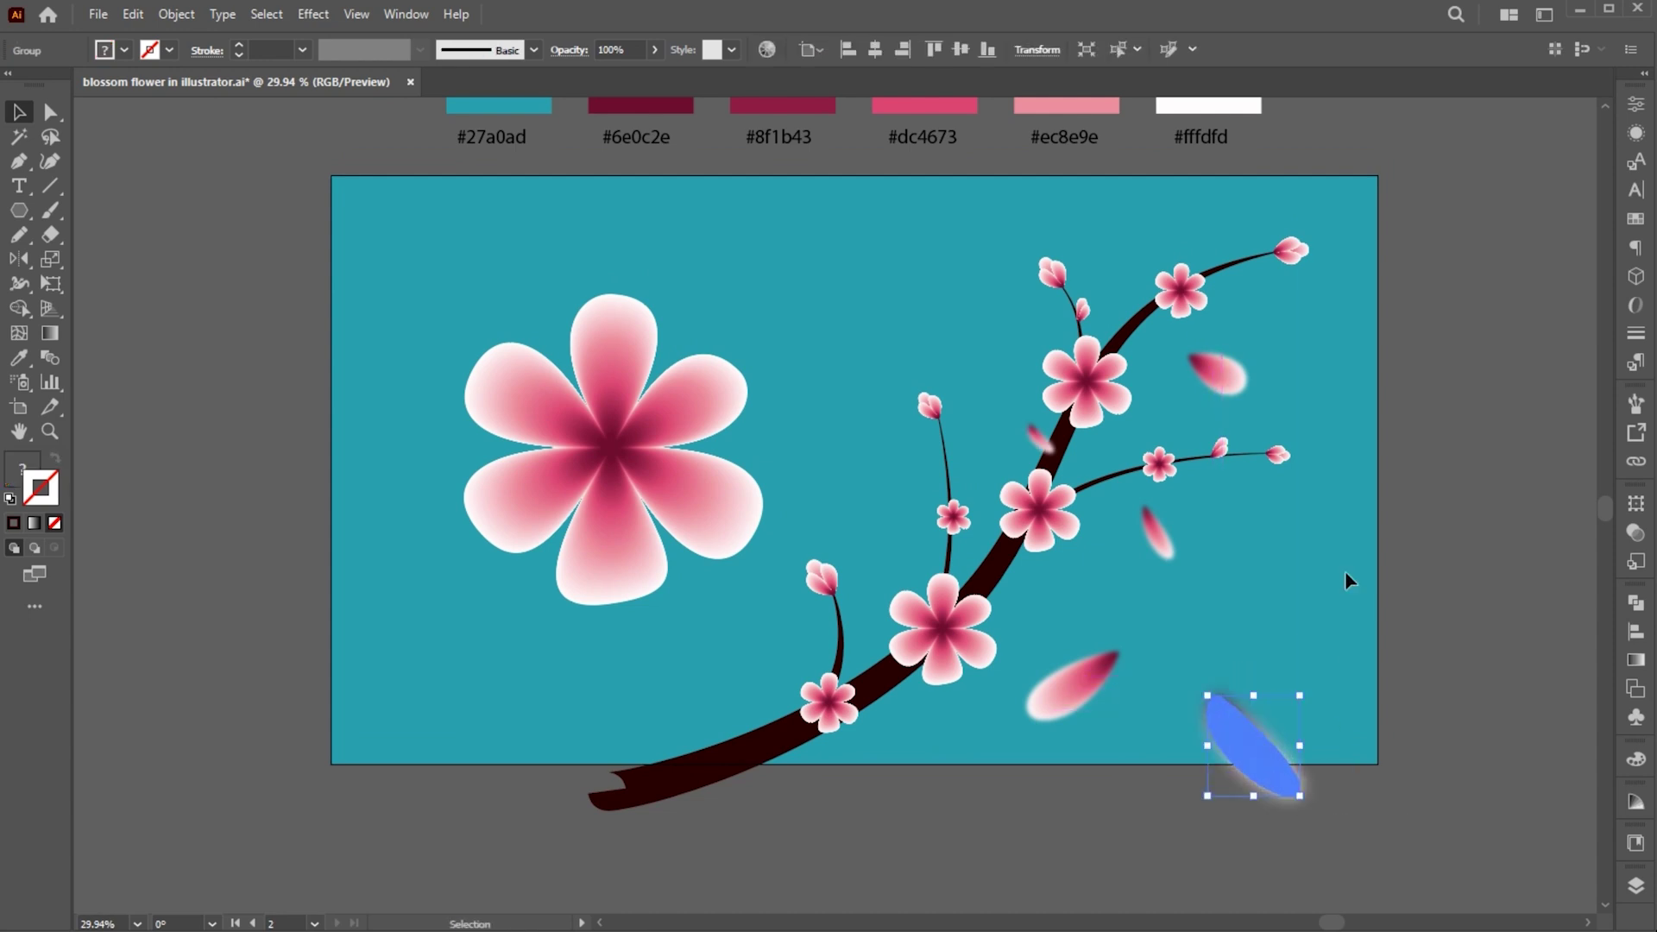
left_click(1340, 599)
left_click_drag(1252, 719, 1249, 730)
left_click(1292, 526)
mouse_move(1157, 542)
left_mouse_down()
mouse_move(1143, 578)
mouse_move(1176, 580)
mouse_move(1153, 570)
left_mouse_up()
- Place a small, horizontally turned copy of a blurred petal in the empty area above the upper twigs
left_click_drag(943, 497, 1107, 325)
left_click(1268, 216)
left_click(1124, 266)
left_click(1345, 355)
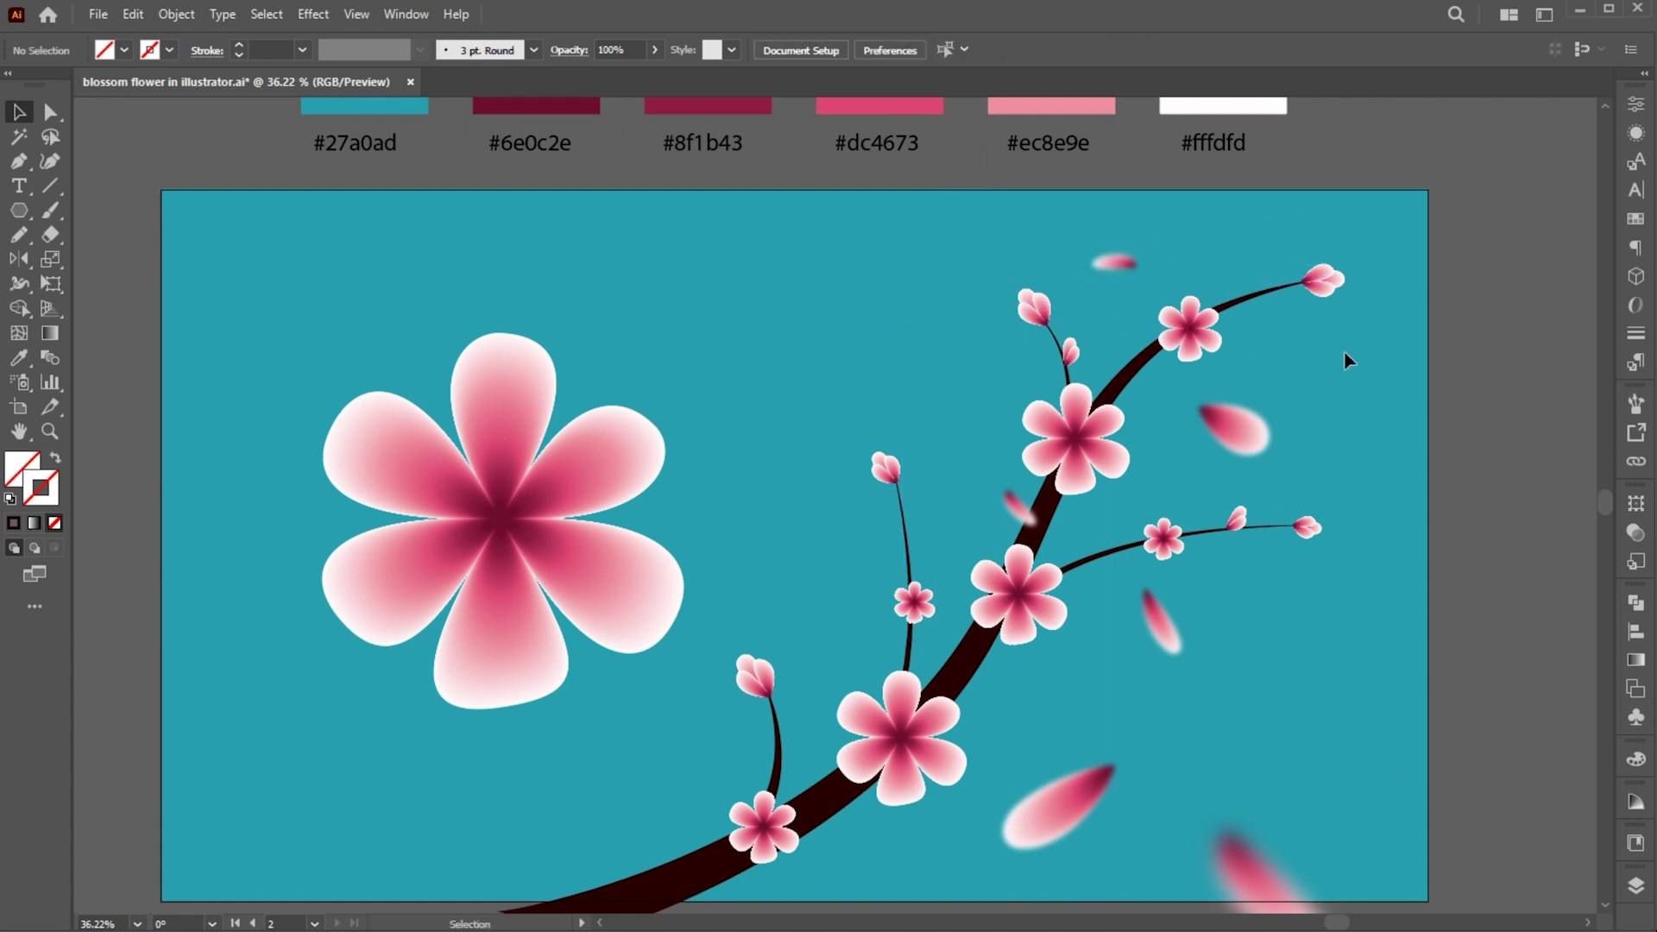
left_click(1155, 255)
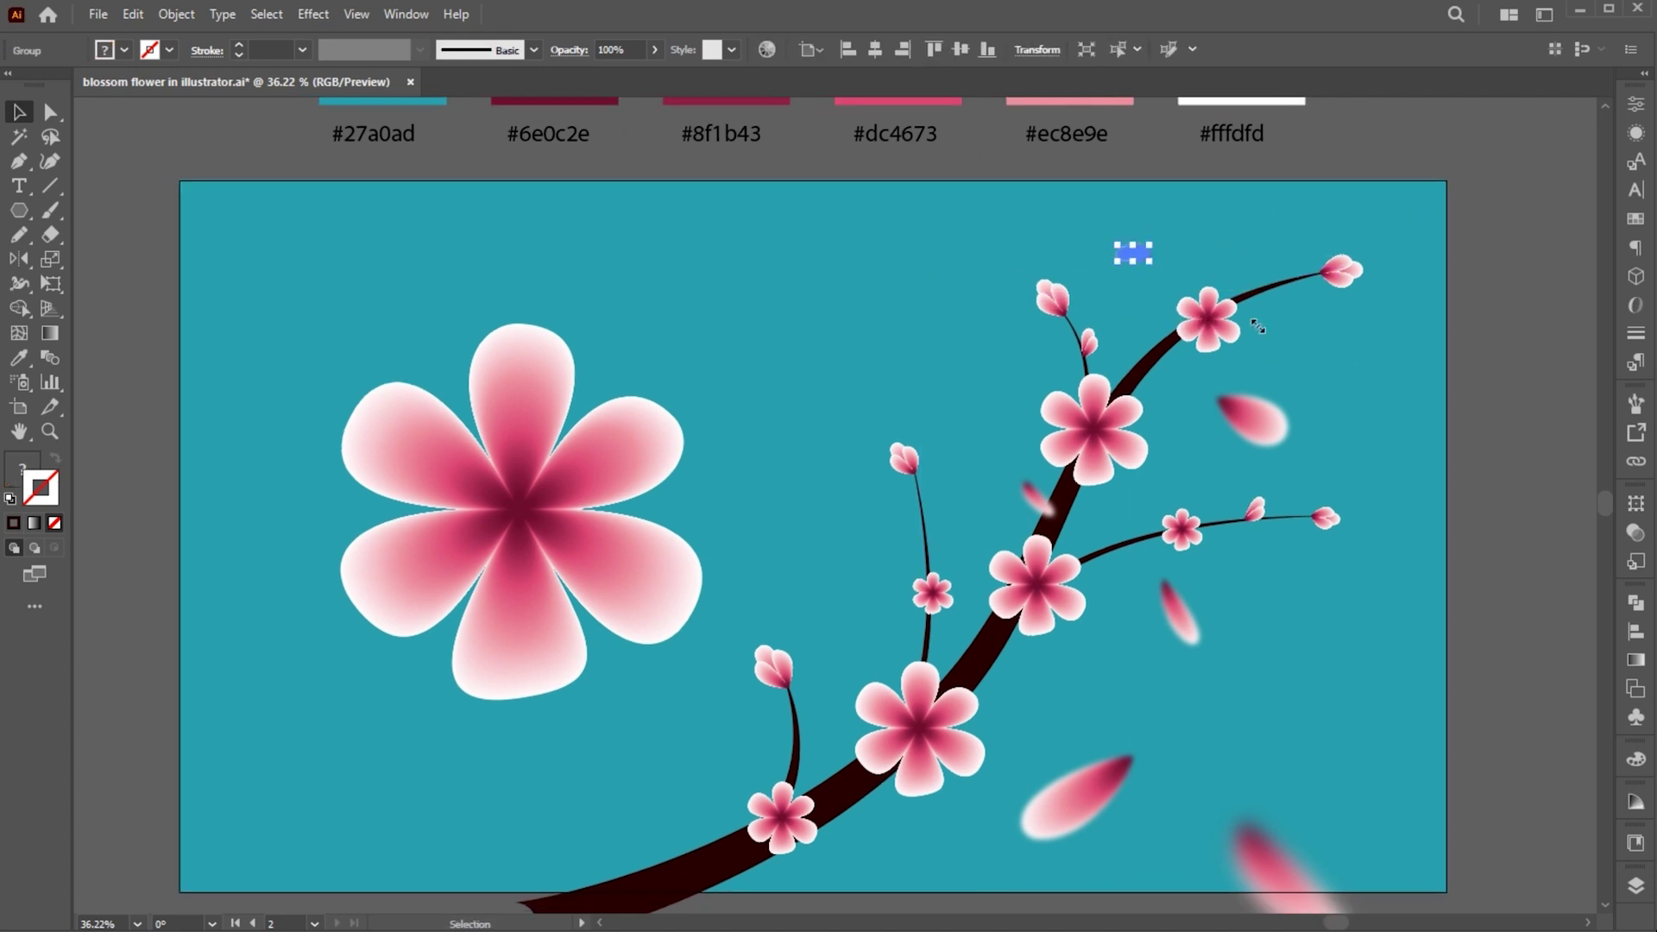